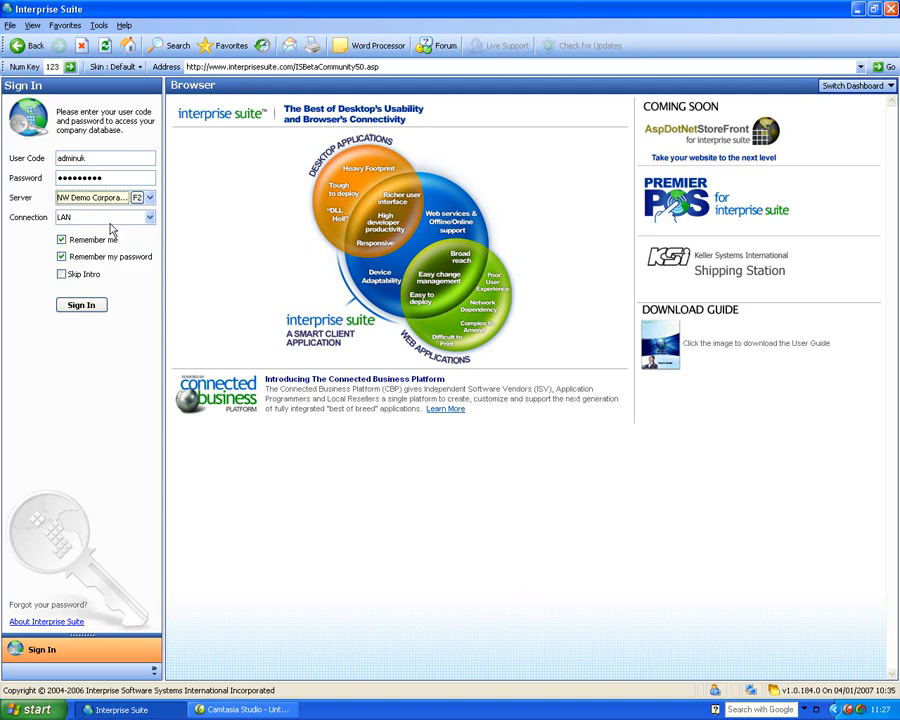
Sign in to the company database with the remembered credentials and open the 600 Accounting module.
{"action": "left_click", "coordinate": [70, 303]}
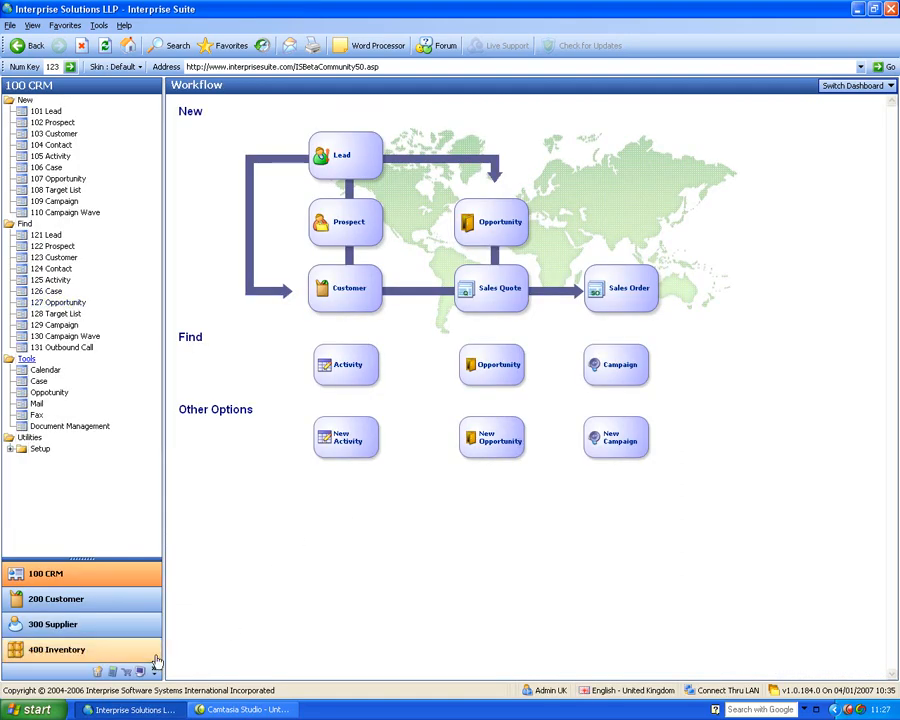
{"action": "left_click", "coordinate": [114, 673]}
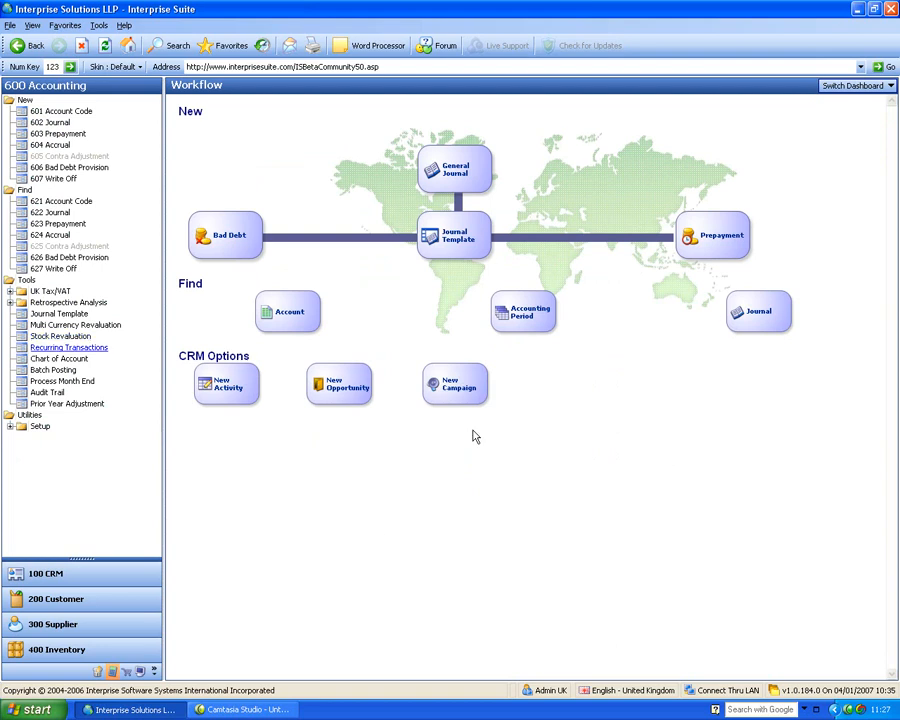
{"action": "left_click", "coordinate": [862, 86]}
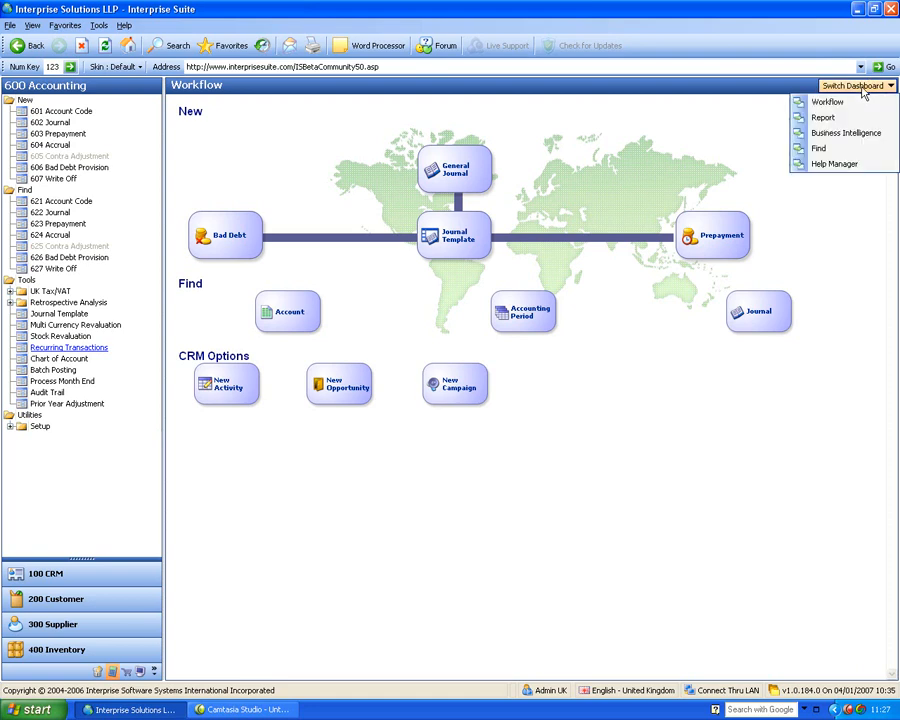
{"action": "left_click", "coordinate": [253, 174]}
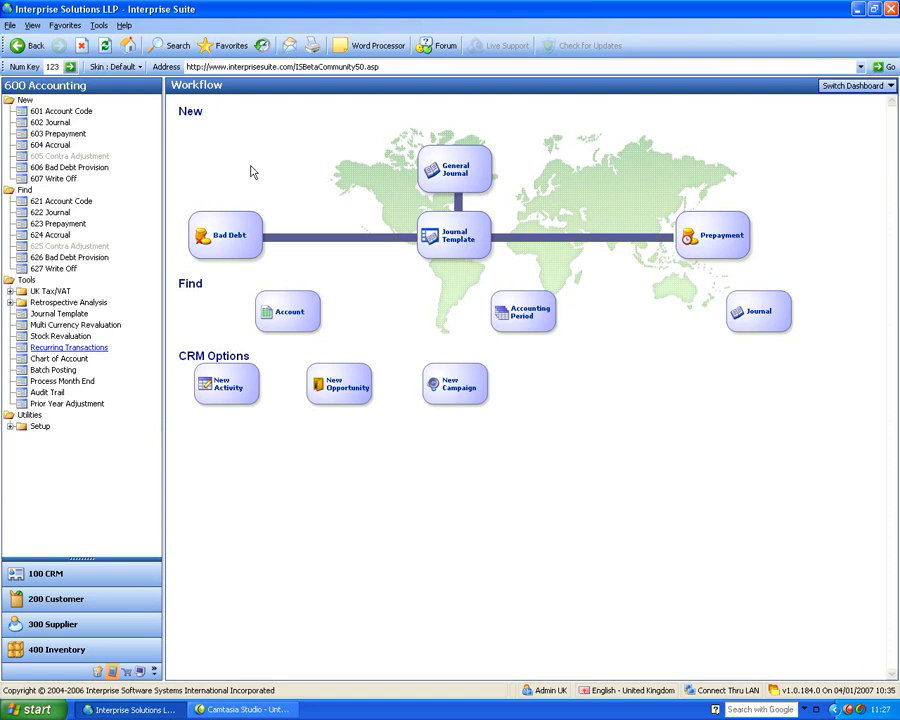
Start a new account code in the Chart Of Accounts Wizard with user-defined accounts and a simple account structure.
{"action": "left_click", "coordinate": [86, 112]}
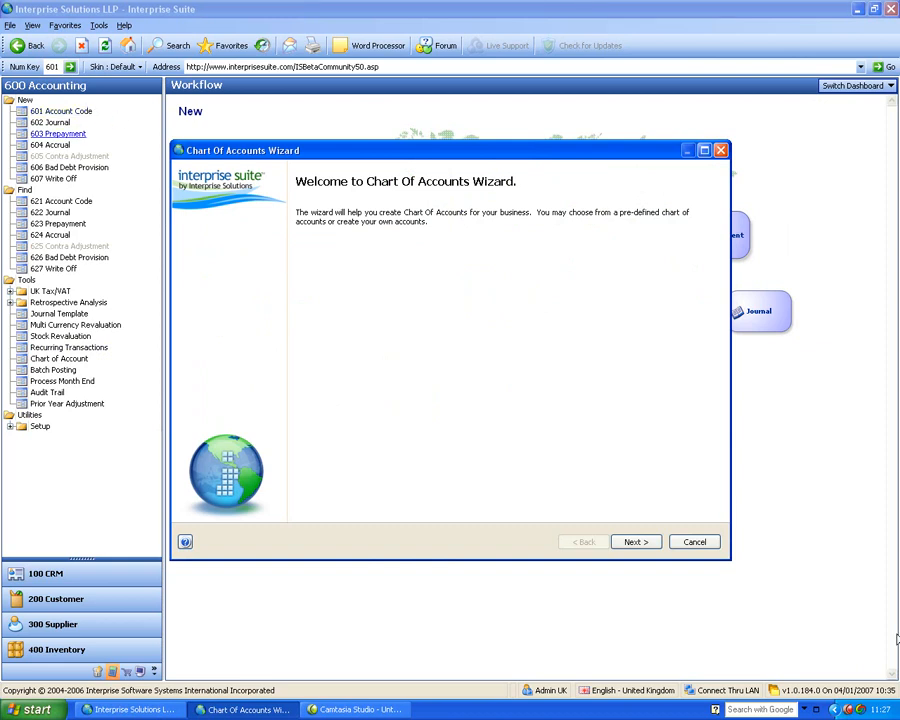
{"action": "left_click", "coordinate": [649, 545]}
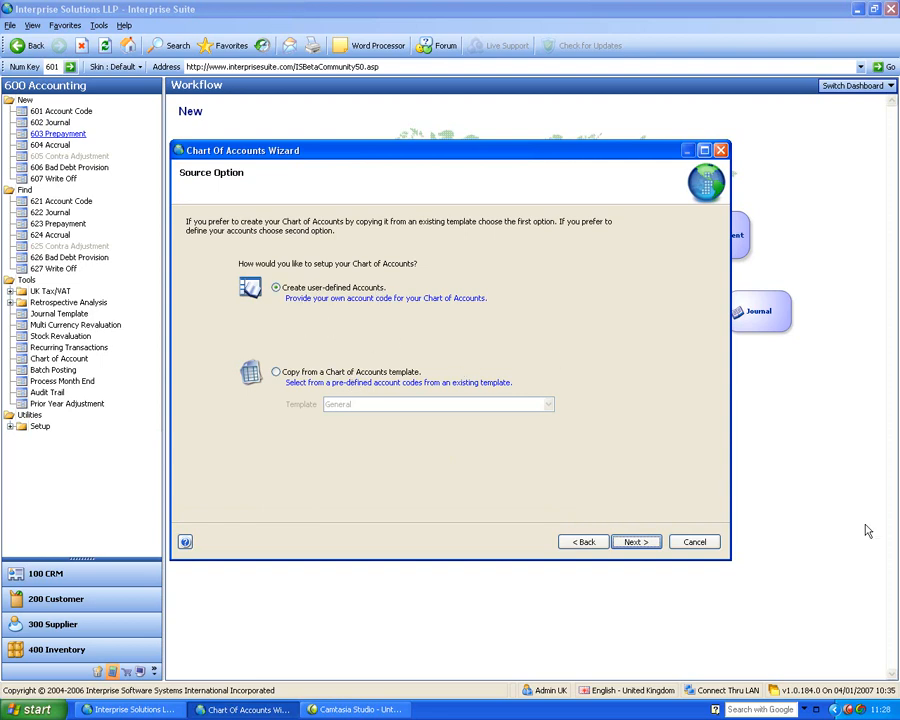
{"action": "left_click", "coordinate": [636, 541]}
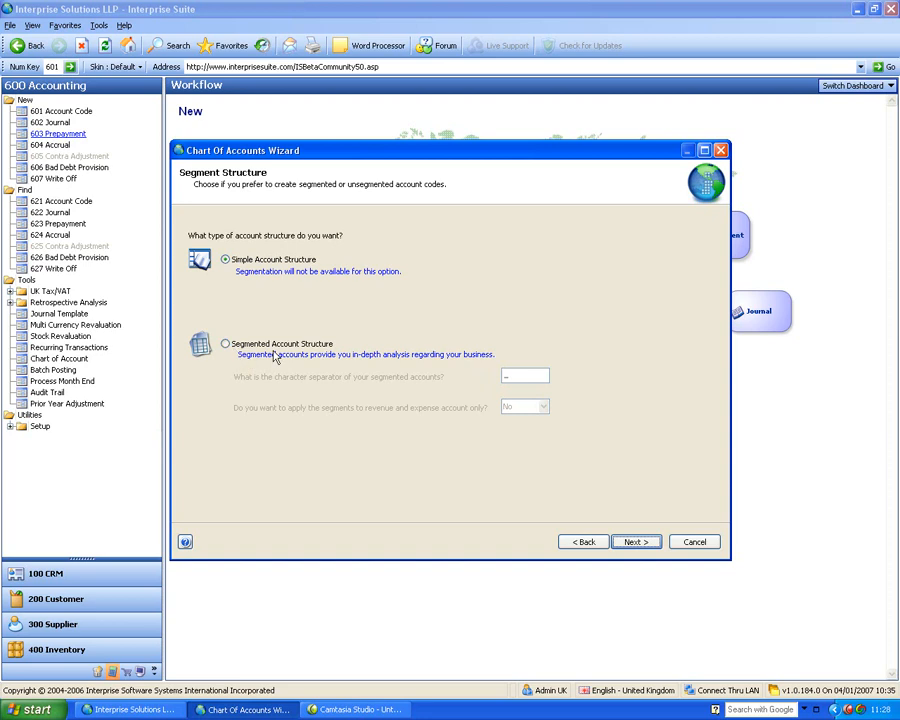
{"action": "left_click", "coordinate": [637, 542]}
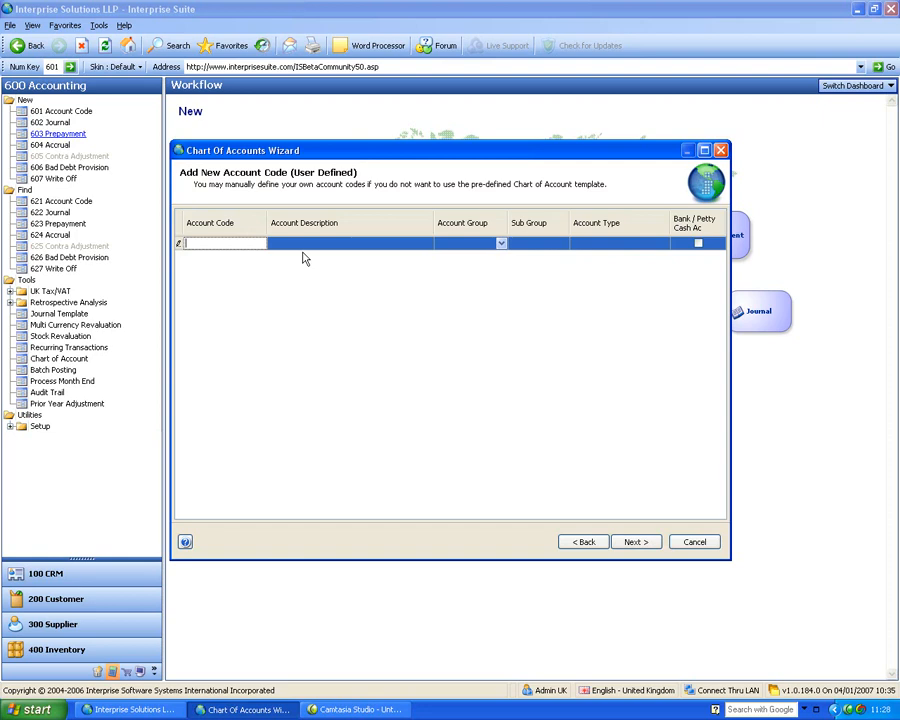
Enter account code 40000 with the description "Sales Type Z" in the first row.
{"action": "type", "text": "40000"}
{"action": "left_click", "coordinate": [302, 248]}
{"action": "type", "text": "Sales"}
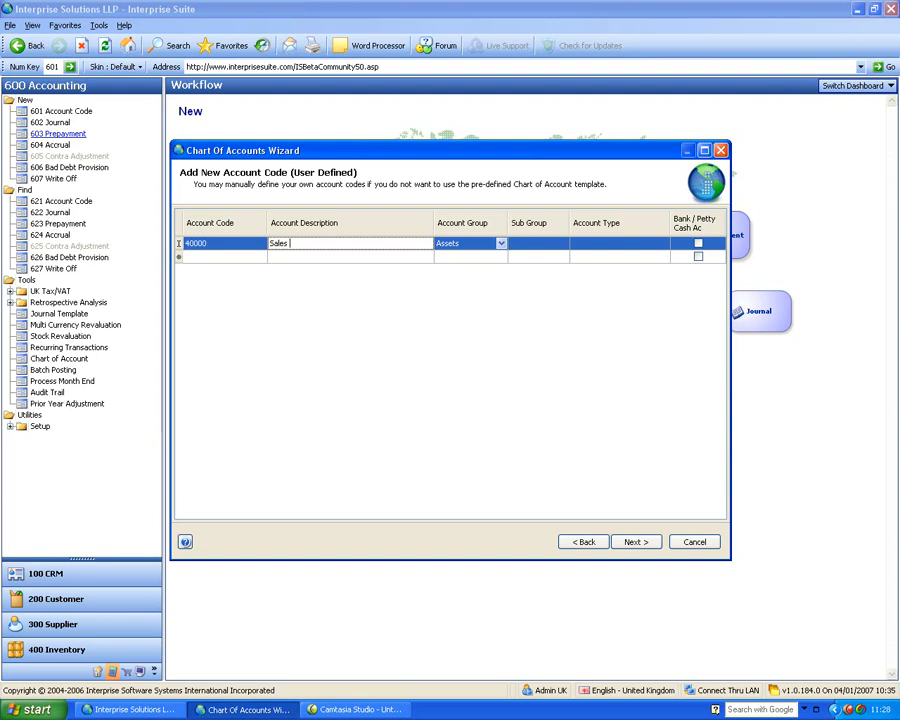
{"action": "left_click", "coordinate": [305, 258]}
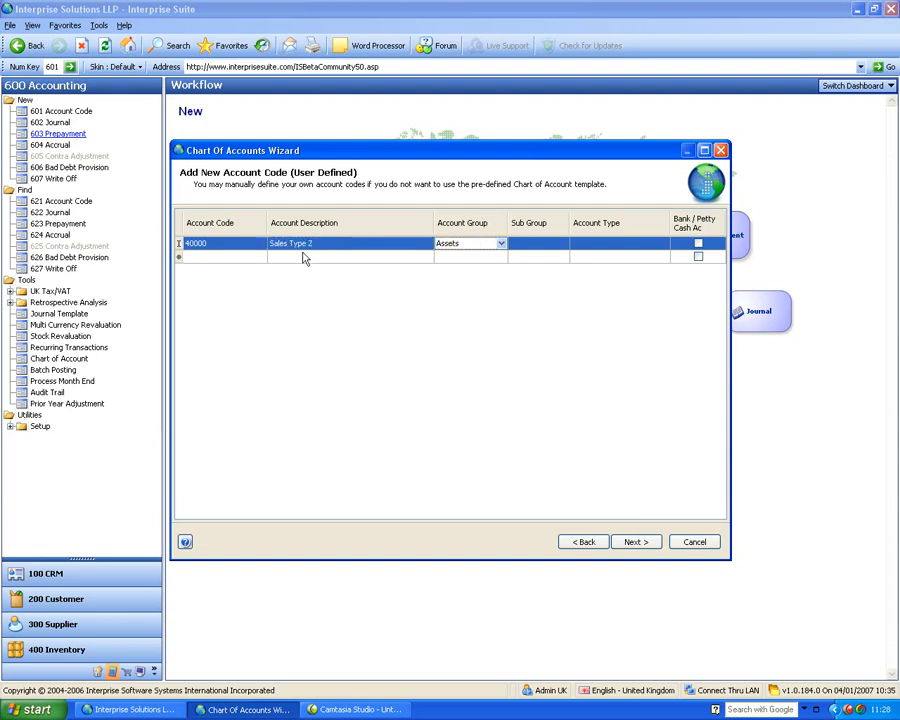
Classify account 40000 under the Revenues account group, Sales sub group and Other Income account type.
{"action": "left_click", "coordinate": [450, 244]}
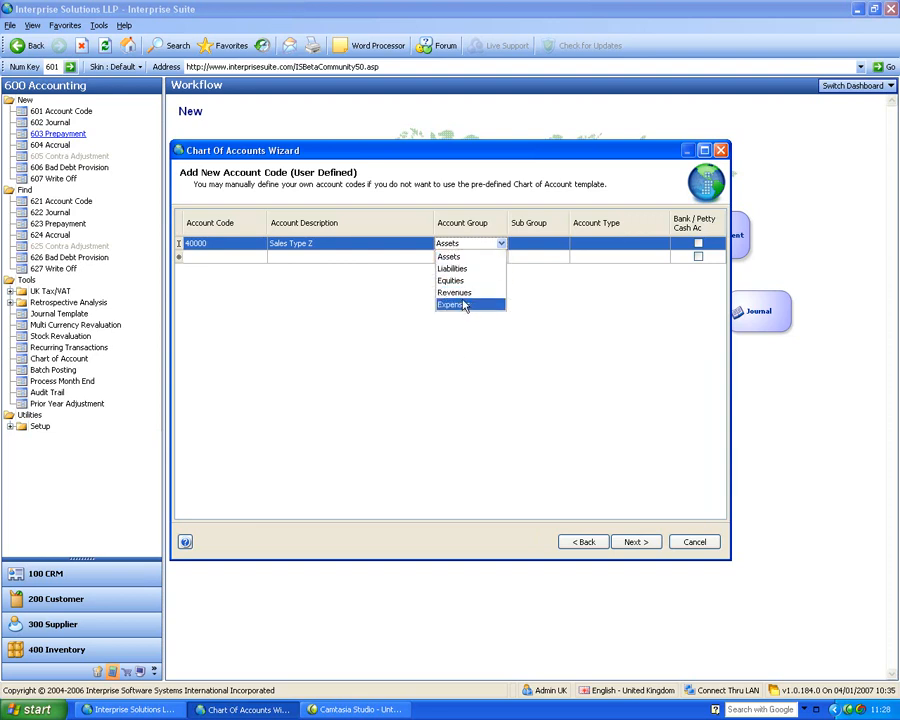
{"action": "left_click", "coordinate": [460, 292]}
{"action": "key", "text": "Tab"}
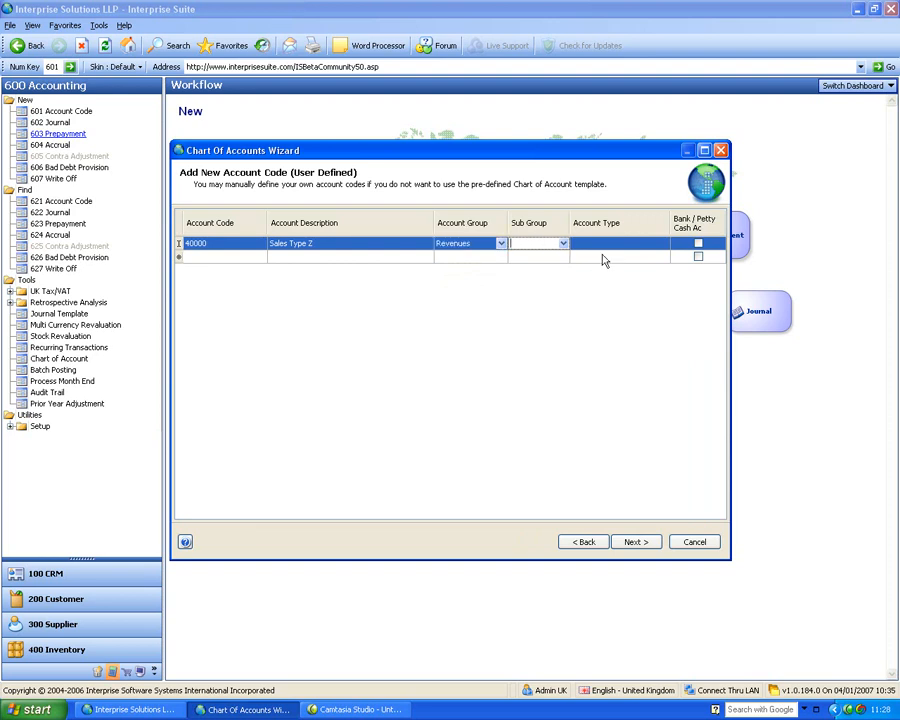
{"action": "left_click", "coordinate": [560, 246]}
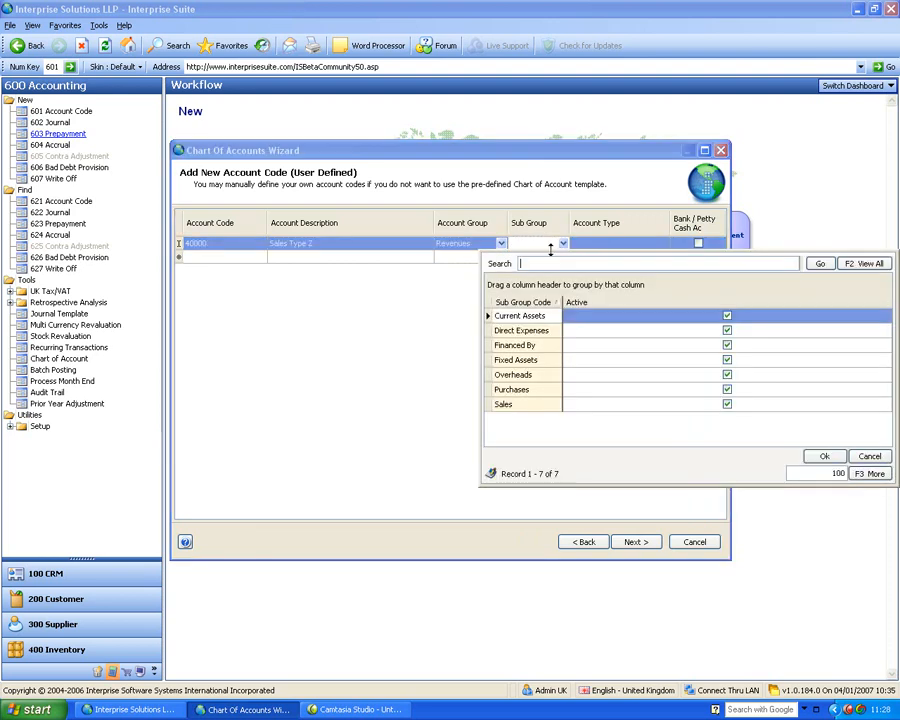
{"action": "left_click", "coordinate": [511, 406]}
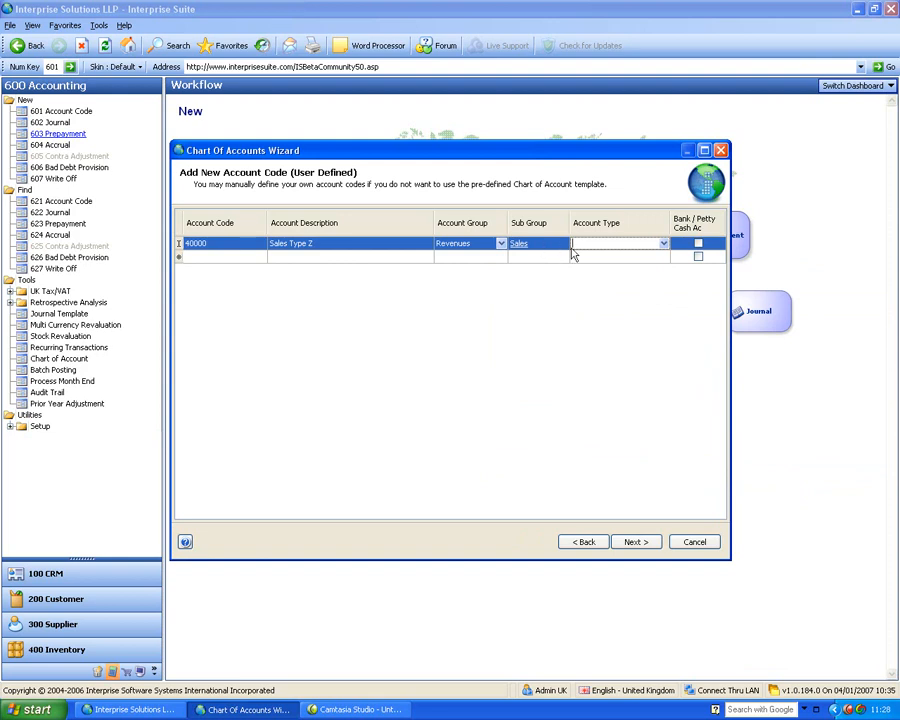
{"action": "left_click", "coordinate": [664, 244]}
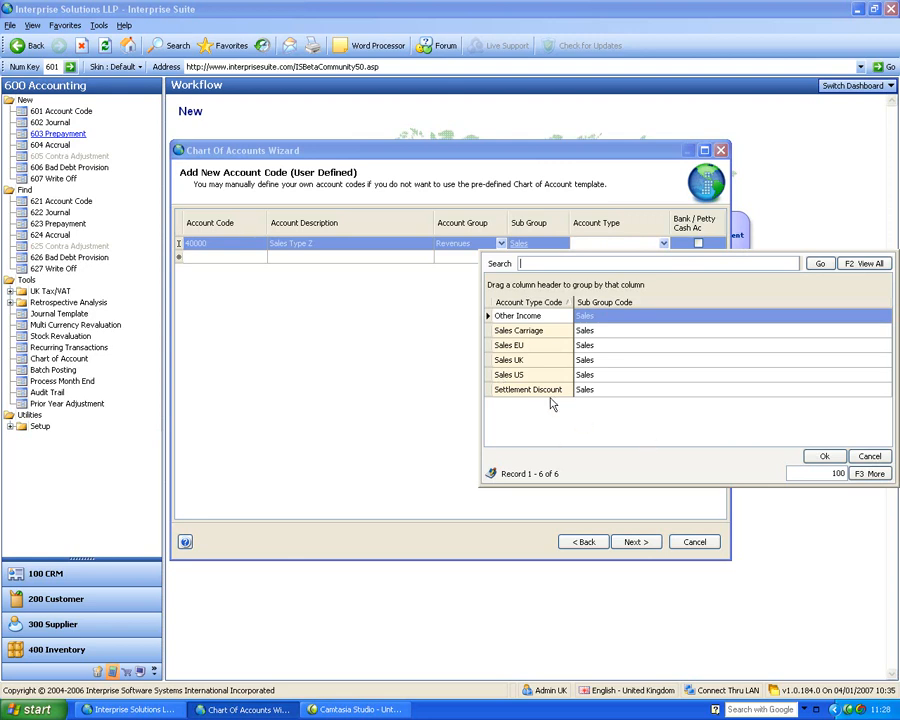
{"action": "left_click", "coordinate": [518, 316]}
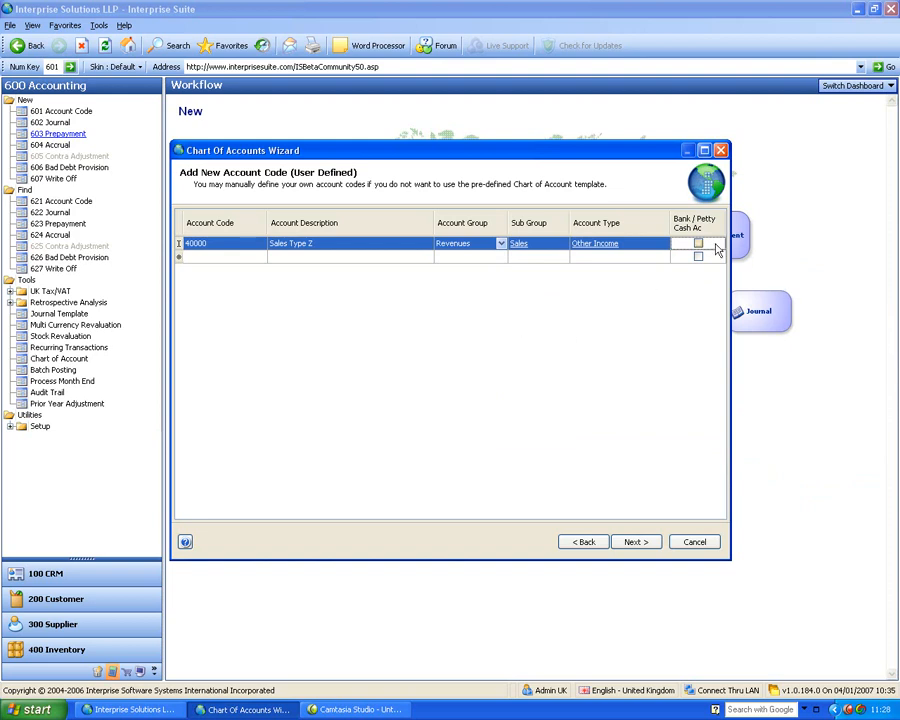
Accept the account listing for code 40000 with a 0.00 budget and complete the Chart Of Accounts Wizard.
{"action": "left_click", "coordinate": [636, 542]}
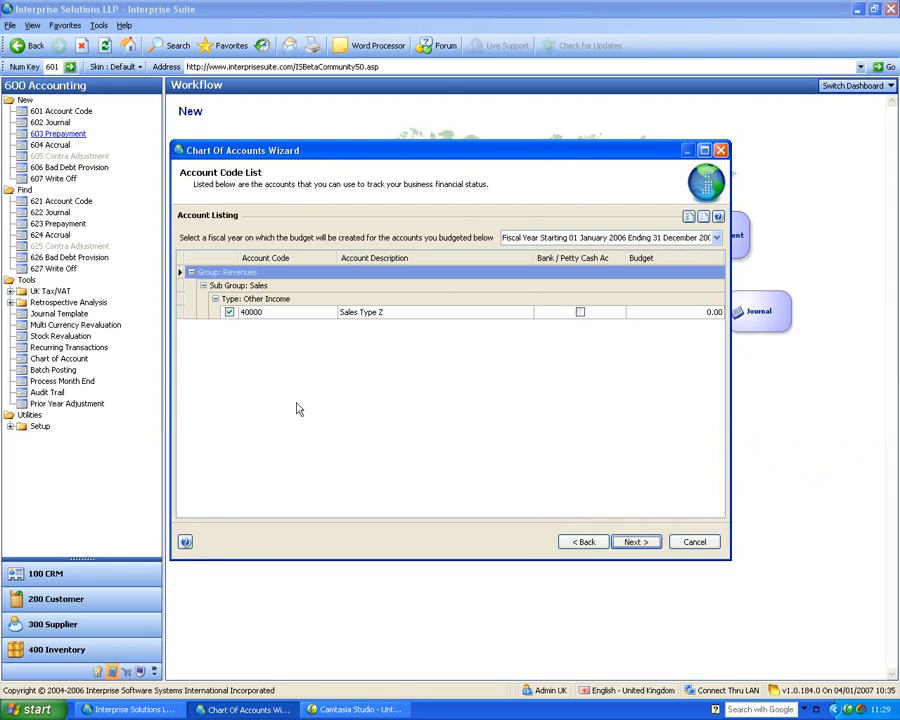
{"action": "left_click", "coordinate": [689, 313]}
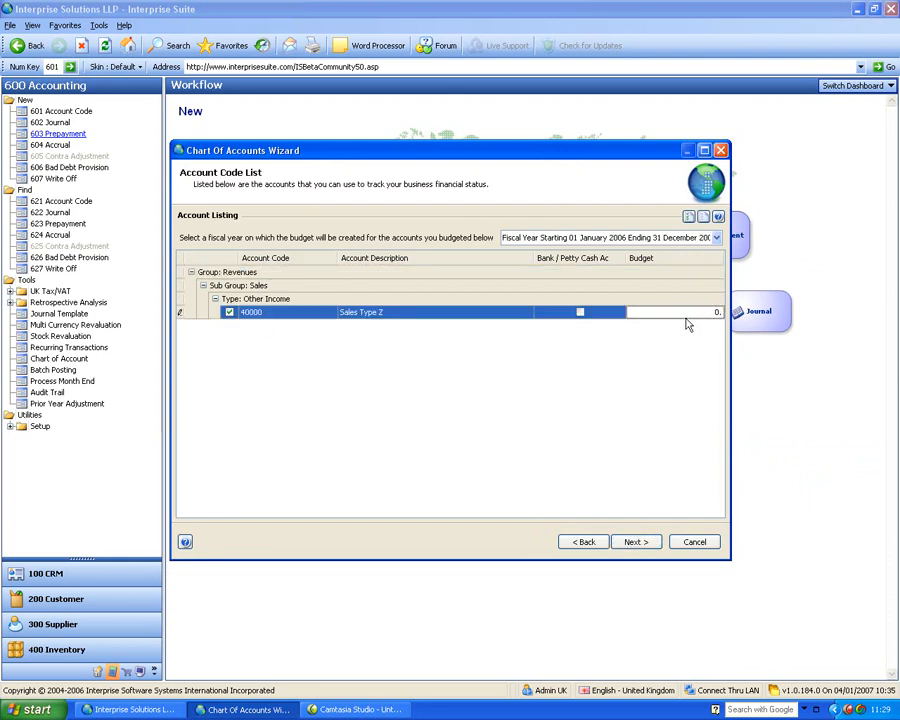
{"action": "left_click", "coordinate": [636, 542]}
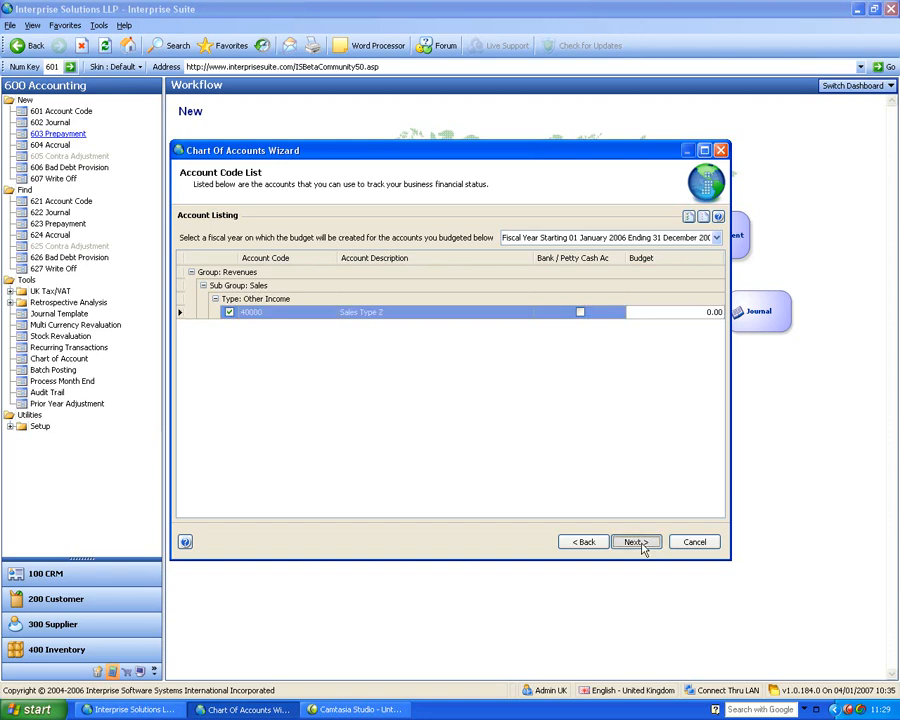
{"action": "left_click", "coordinate": [638, 544]}
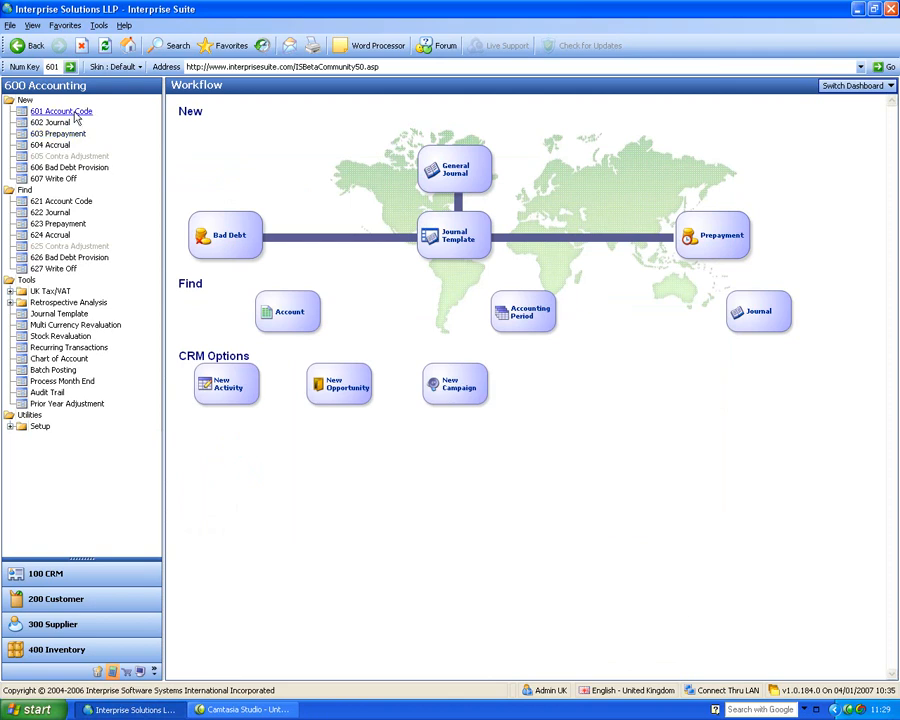
Start another account code wizard and choose to copy from the General chart of accounts template.
{"action": "left_click", "coordinate": [74, 114]}
{"action": "left_click", "coordinate": [638, 543]}
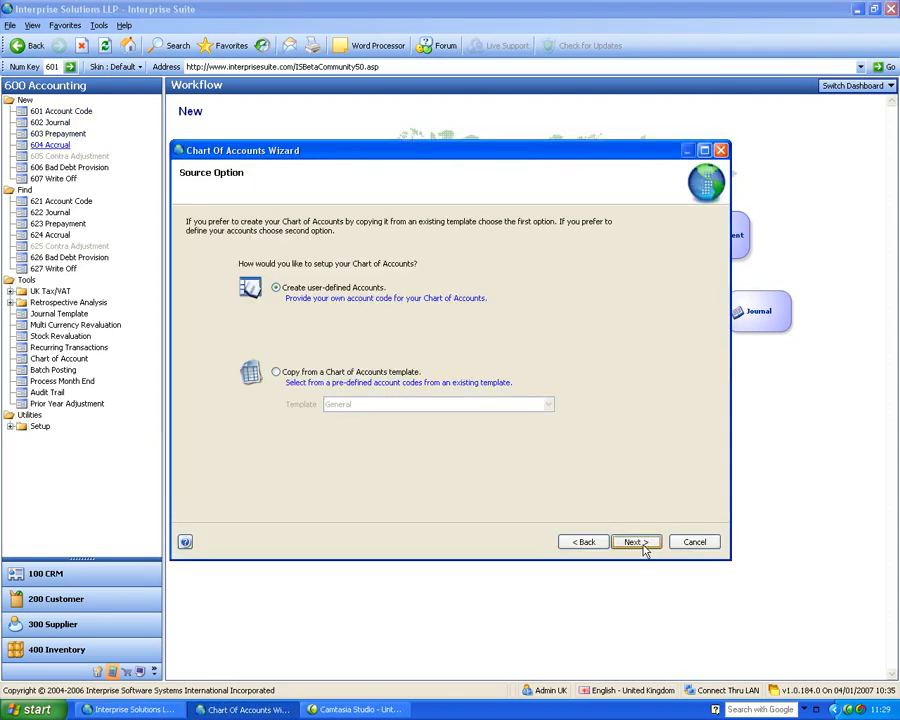
{"action": "left_click", "coordinate": [277, 372]}
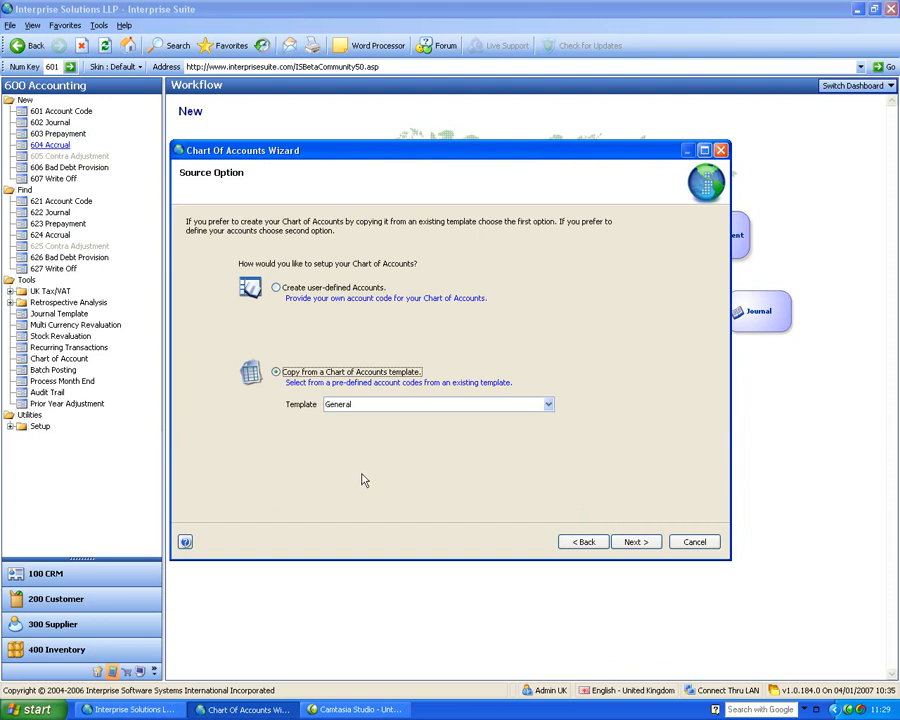
{"action": "left_click", "coordinate": [638, 542]}
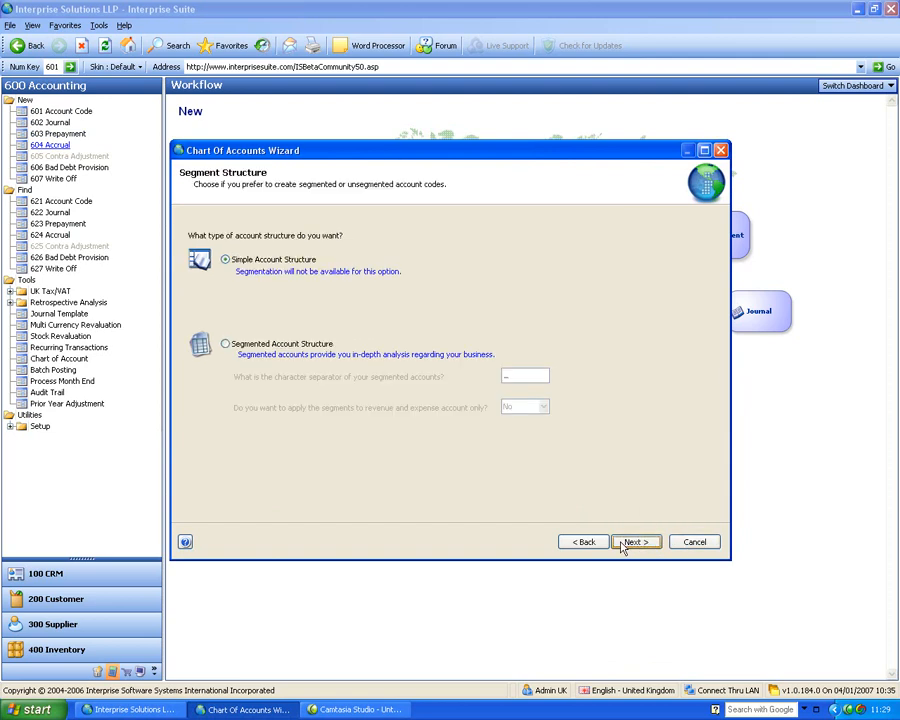
Choose the segmented account structure and apply the segments to revenue and expense accounts only.
{"action": "left_click", "coordinate": [231, 342]}
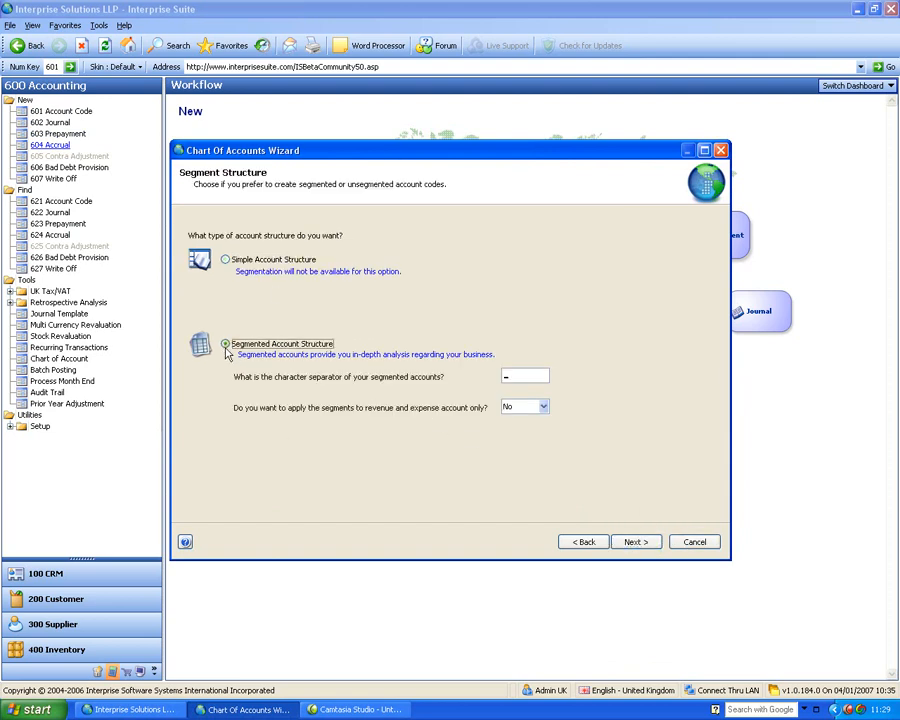
{"action": "left_click", "coordinate": [543, 407]}
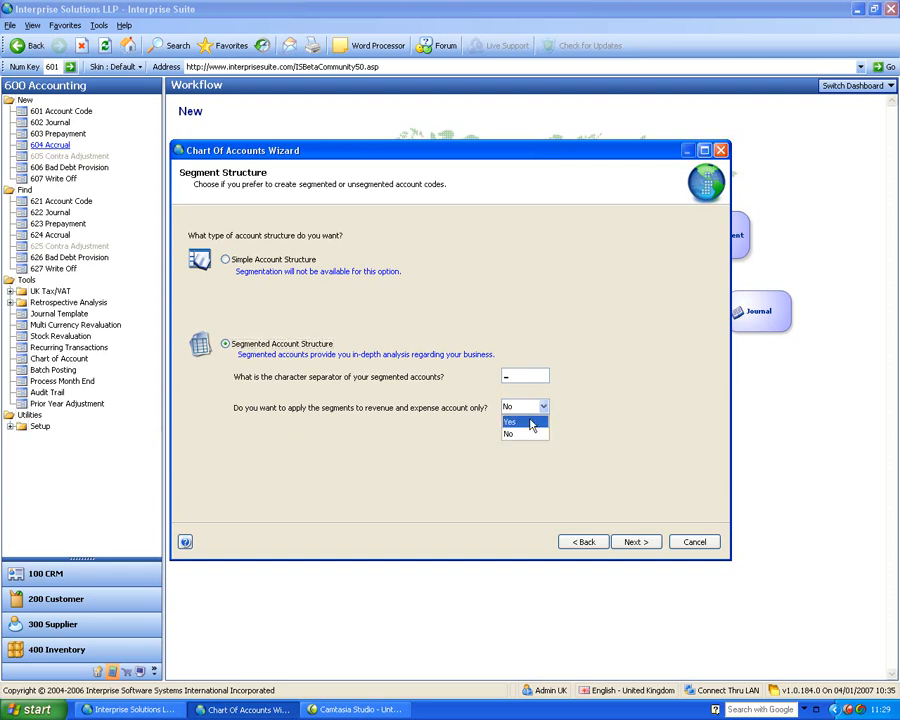
{"action": "left_click", "coordinate": [531, 427]}
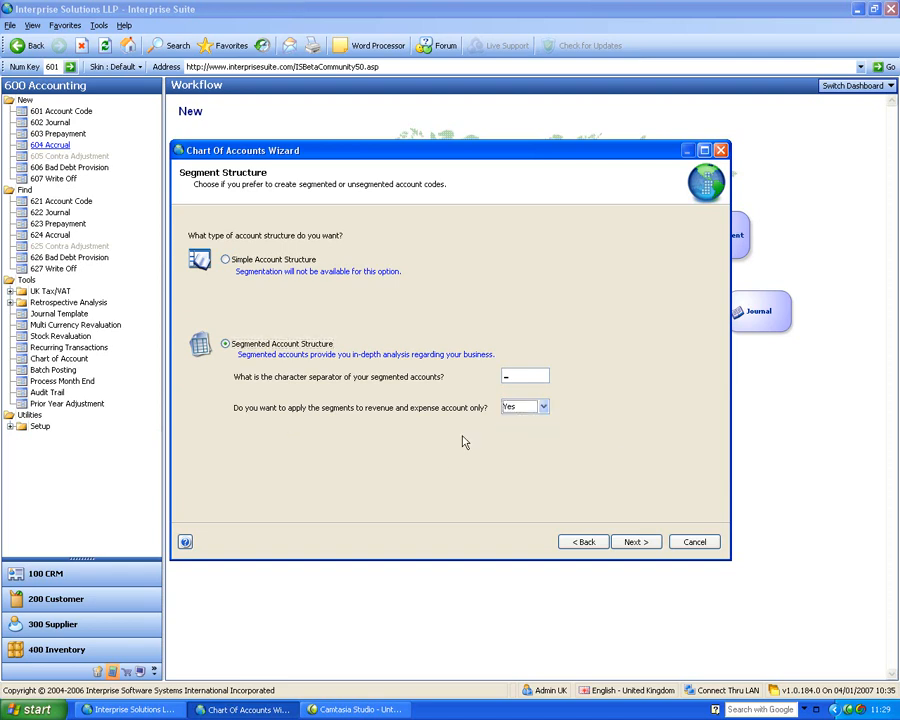
{"action": "left_click", "coordinate": [637, 542]}
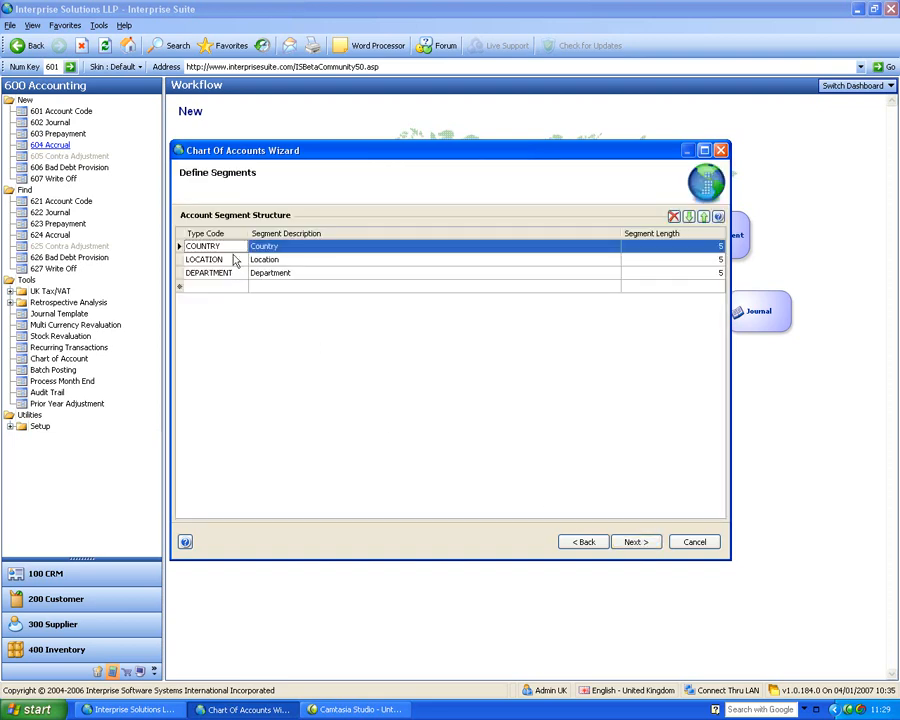
Look at the Account Segments wizard in the accounting setup utilities and close it without changes.
{"action": "left_click", "coordinate": [10, 427]}
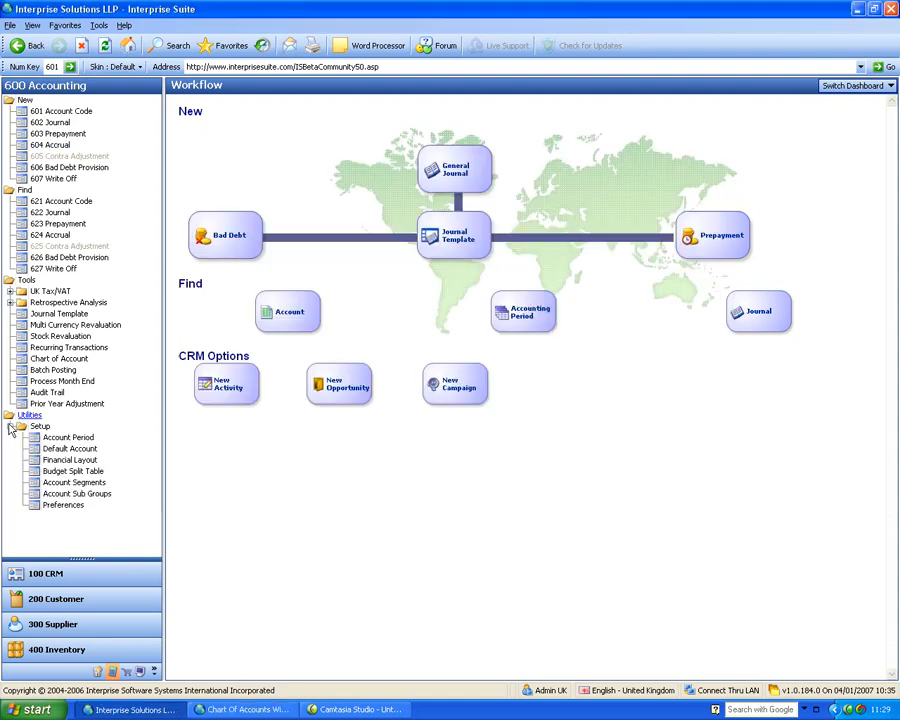
{"action": "left_click", "coordinate": [73, 483]}
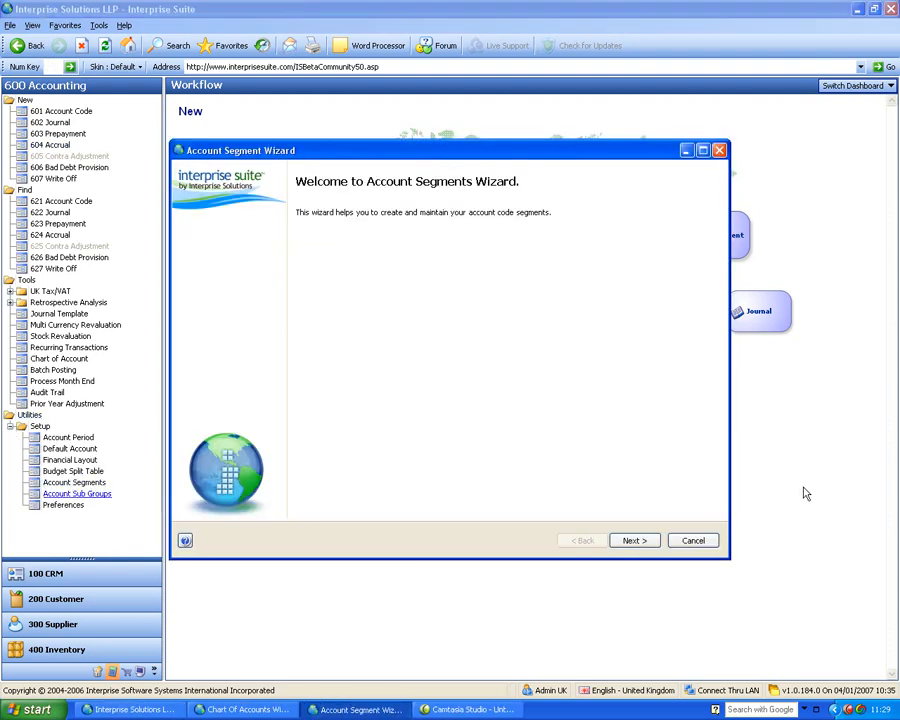
{"action": "left_click", "coordinate": [699, 540]}
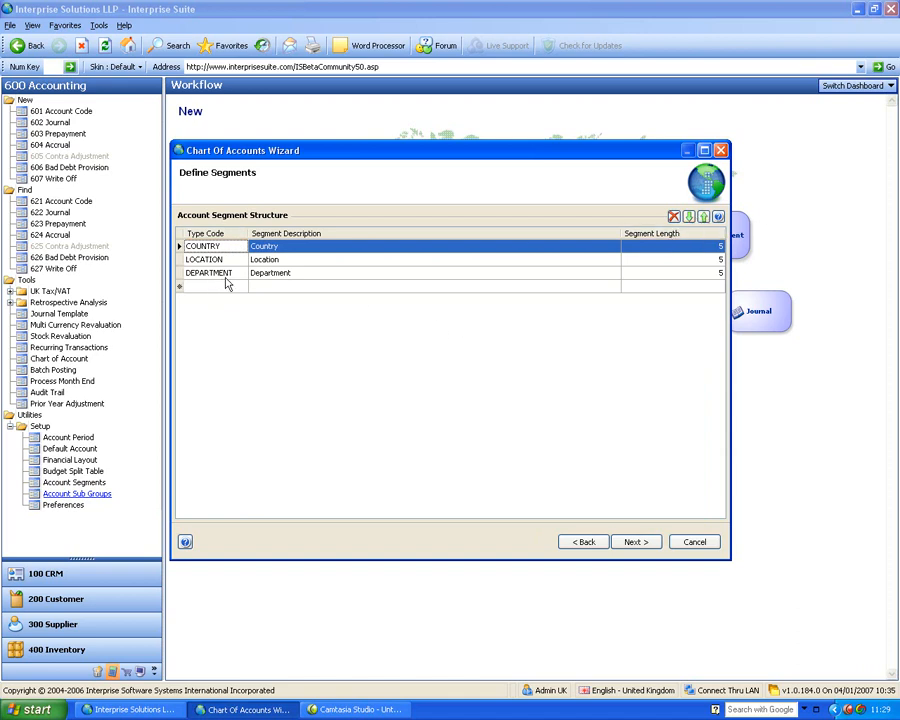
Accept the defined segments and review the segment details for country, location and department.
{"action": "left_click", "coordinate": [642, 543]}
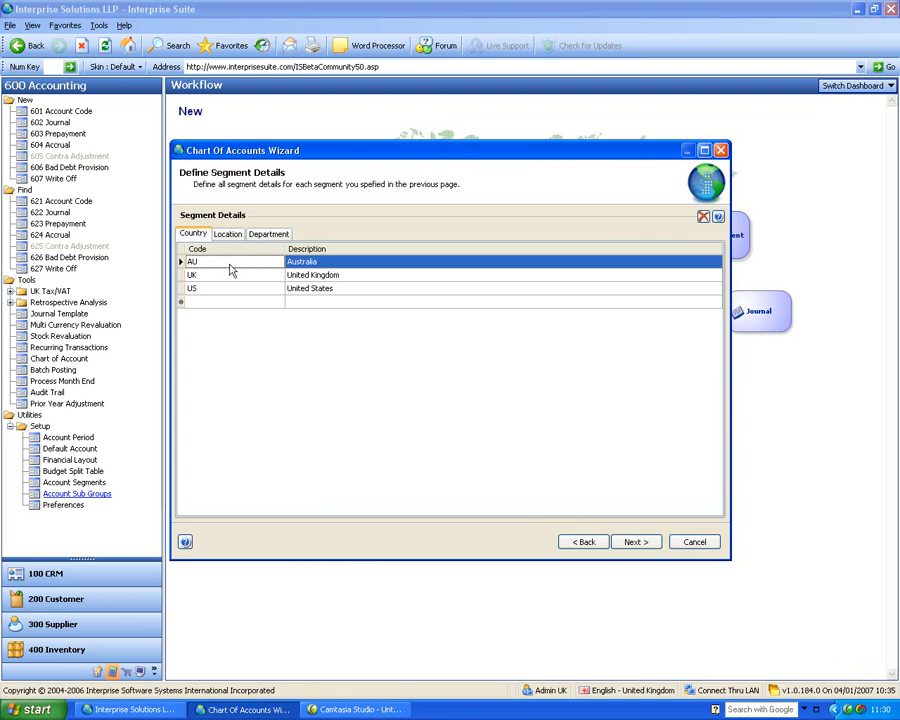
{"action": "left_click", "coordinate": [228, 265]}
{"action": "left_click", "coordinate": [227, 234]}
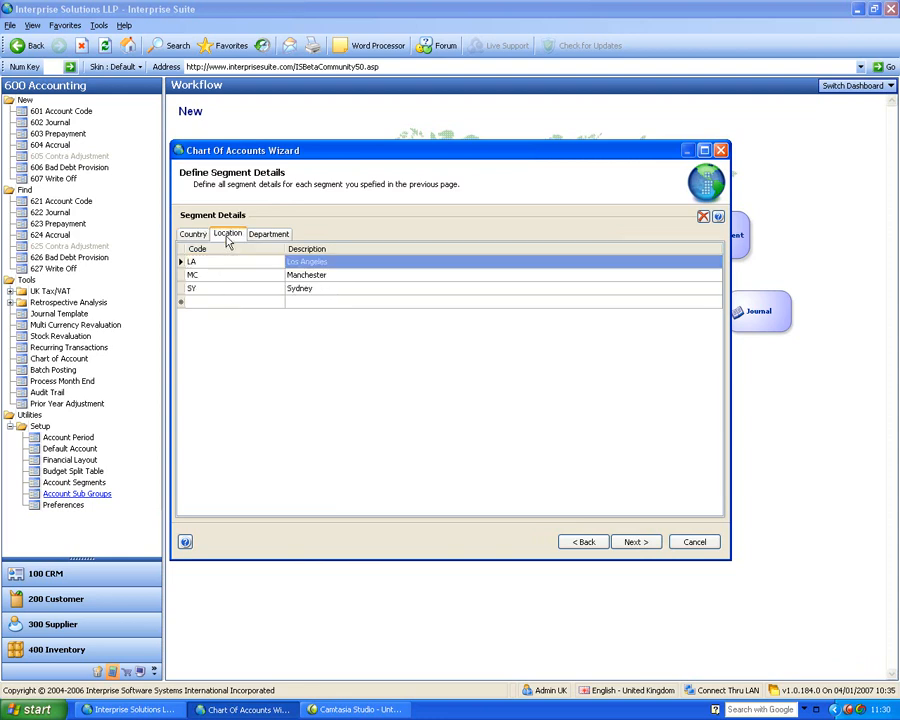
{"action": "left_click", "coordinate": [260, 236]}
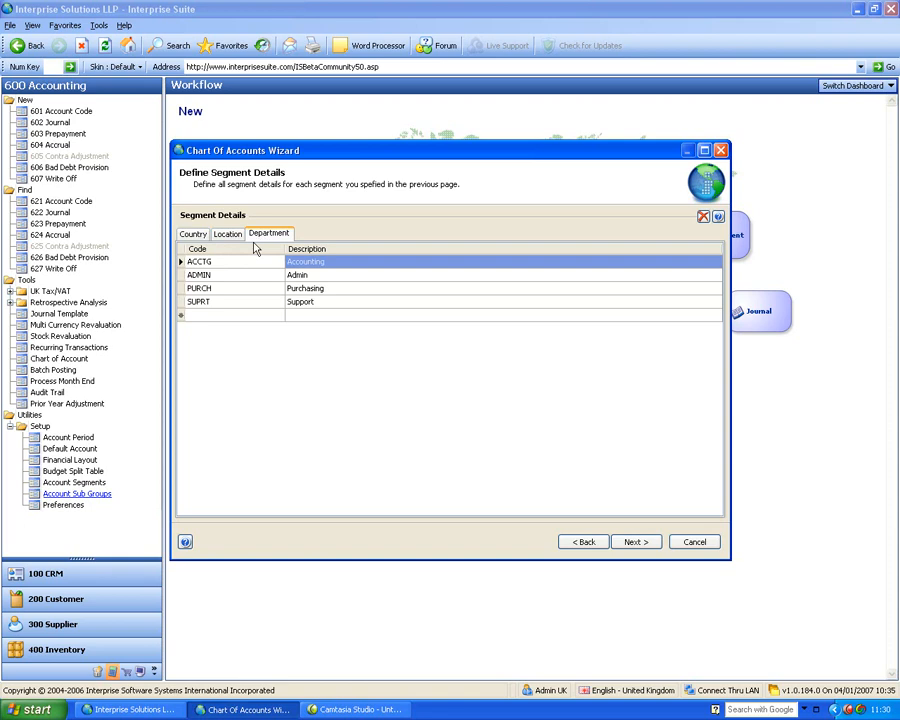
Add a location segment with code LON and description London, and accept the segment details.
{"action": "left_click", "coordinate": [228, 234]}
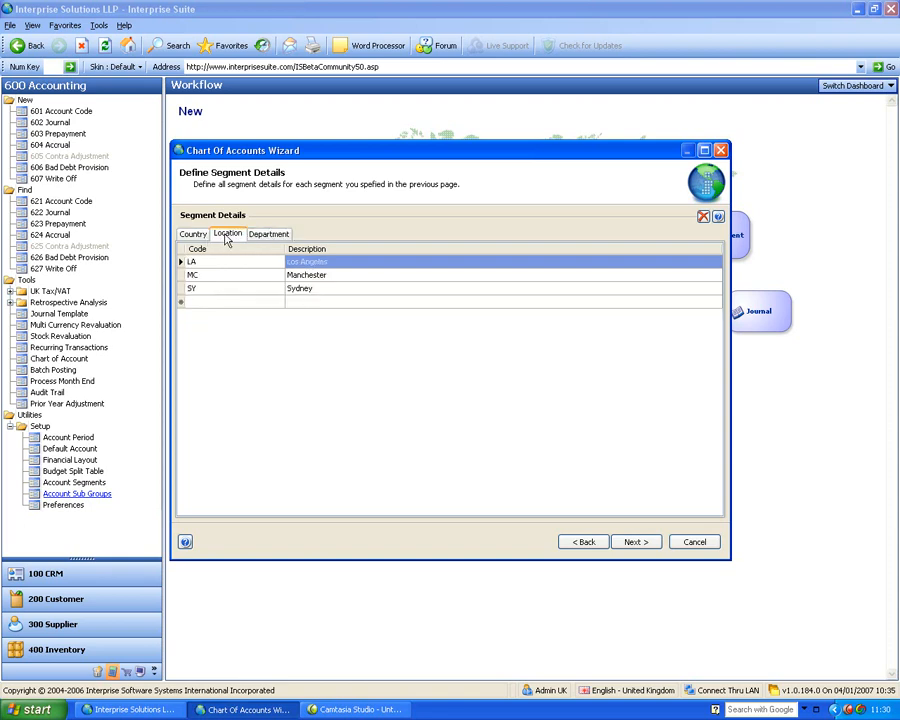
{"action": "left_click", "coordinate": [263, 302]}
{"action": "type", "text": "LON"}
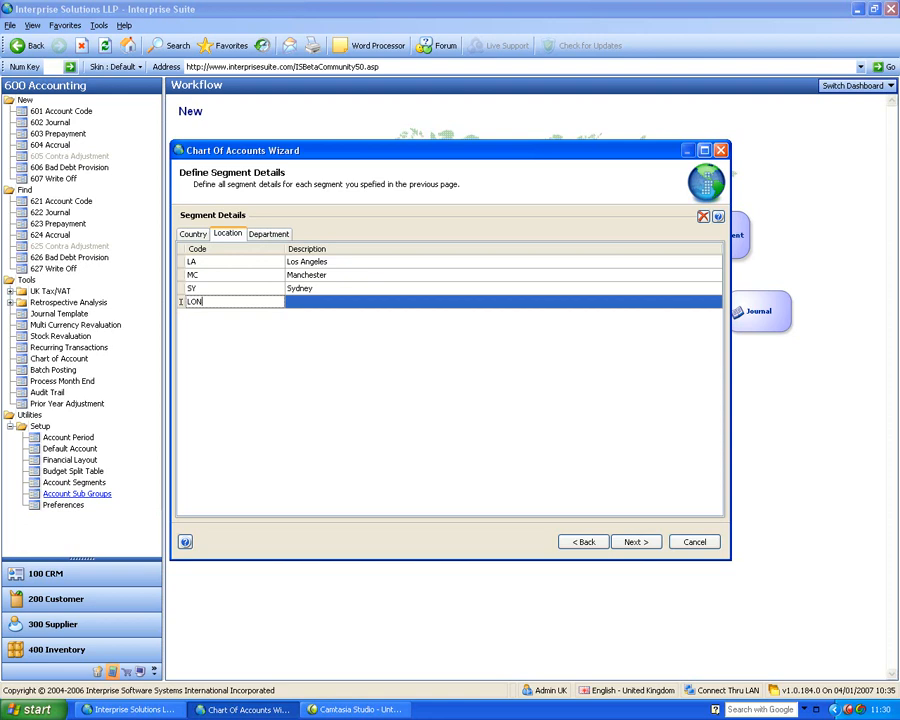
{"action": "key", "text": "Tab"}
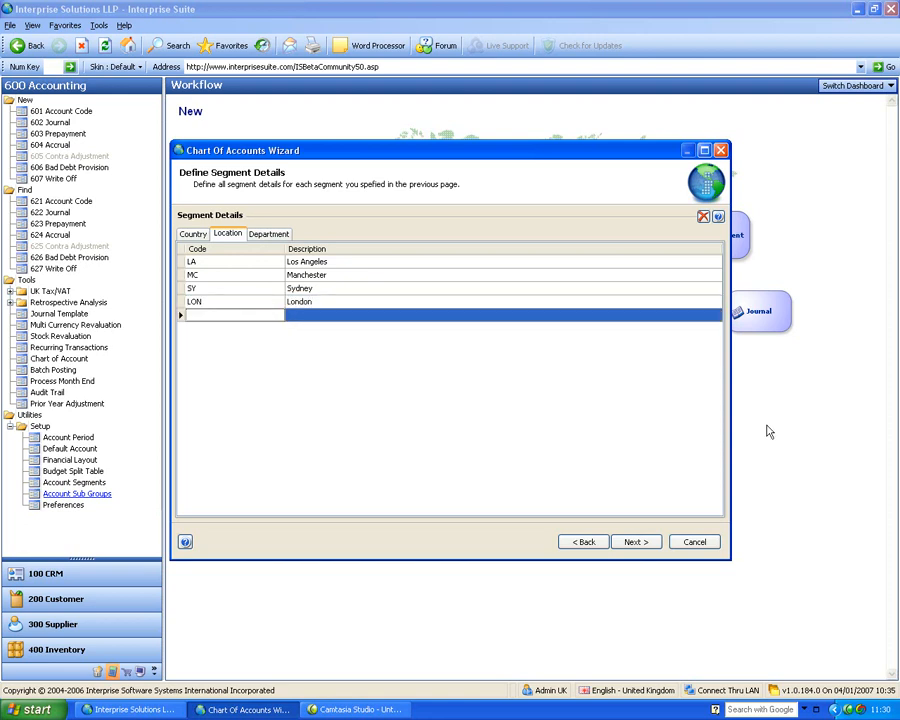
{"action": "left_click", "coordinate": [634, 542]}
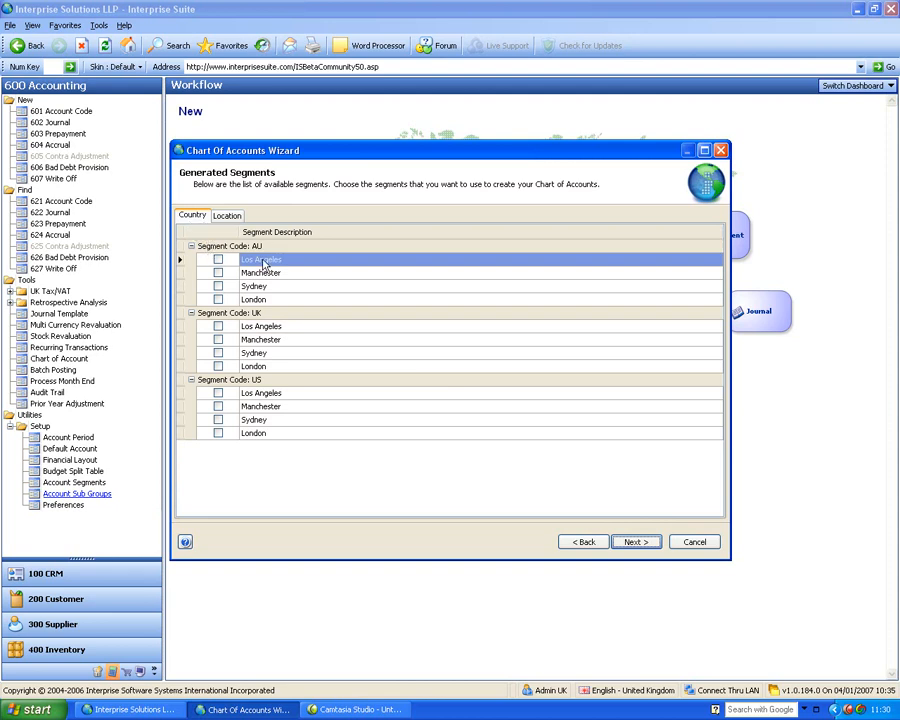
Select the country segment combinations: Sydney for AU, Manchester and London for UK, and Los Angeles for US.
{"action": "left_click", "coordinate": [217, 287]}
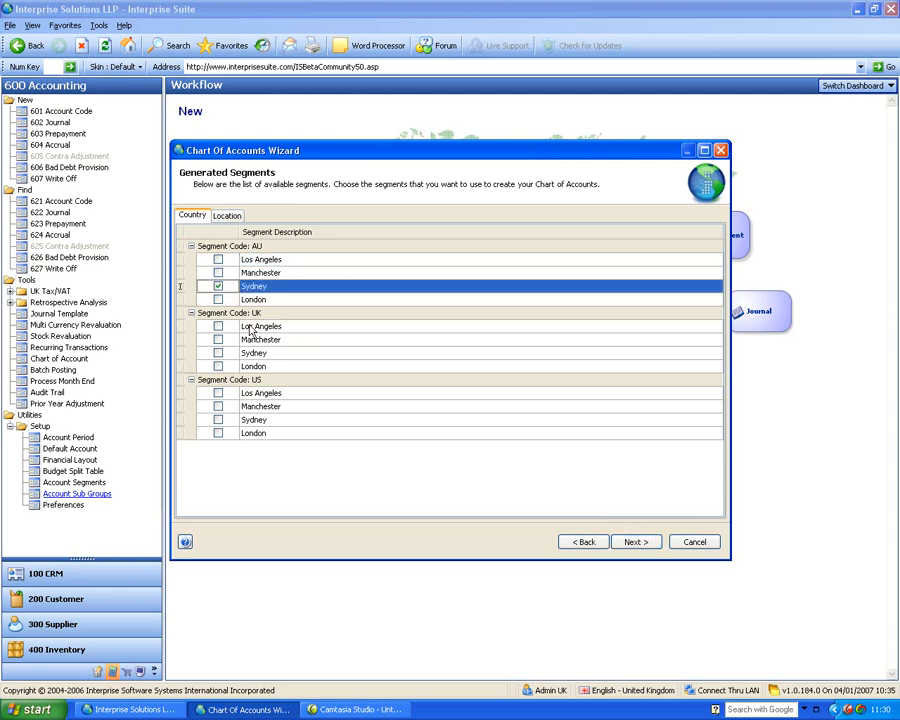
{"action": "left_click", "coordinate": [218, 339]}
{"action": "left_click", "coordinate": [218, 366]}
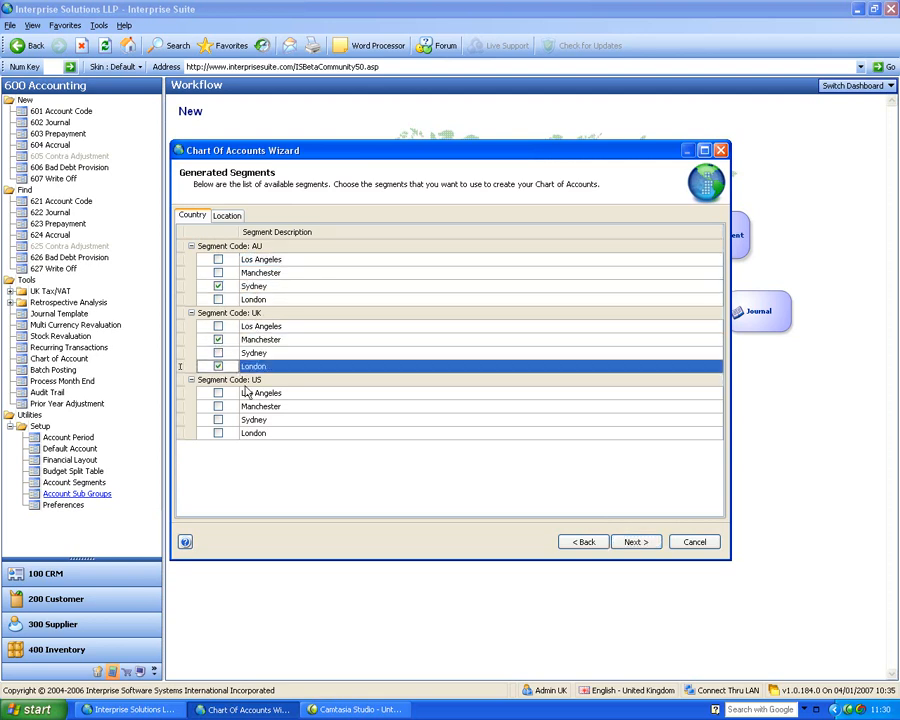
{"action": "left_click", "coordinate": [218, 393]}
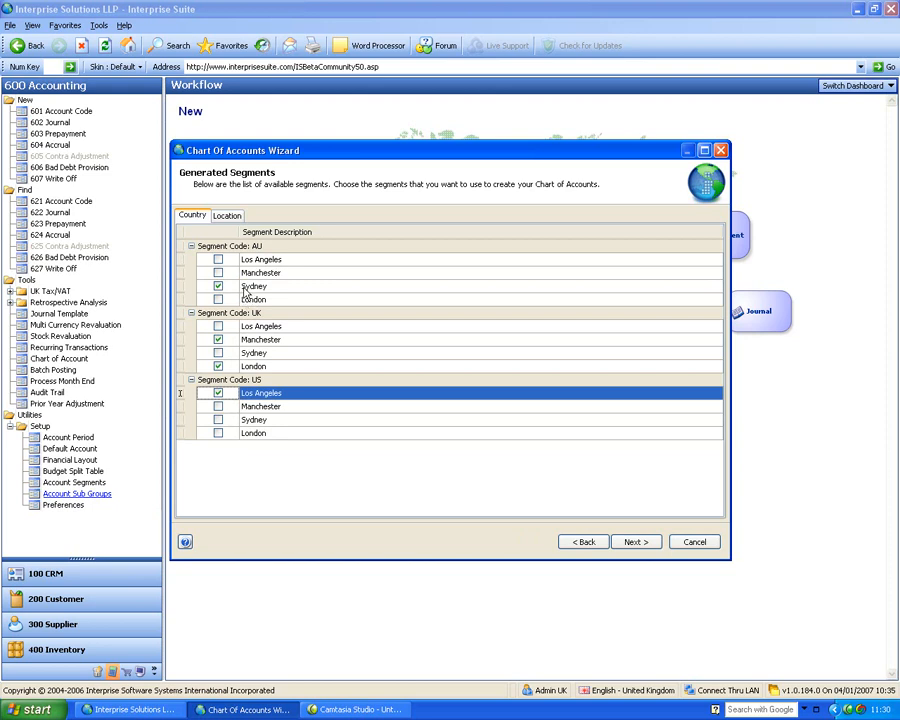
Select Accounting and Admin for LA, Purchasing and Support for LON, Purchasing for MC and Accounting for SY, and generate the account list.
{"action": "left_click", "coordinate": [227, 217]}
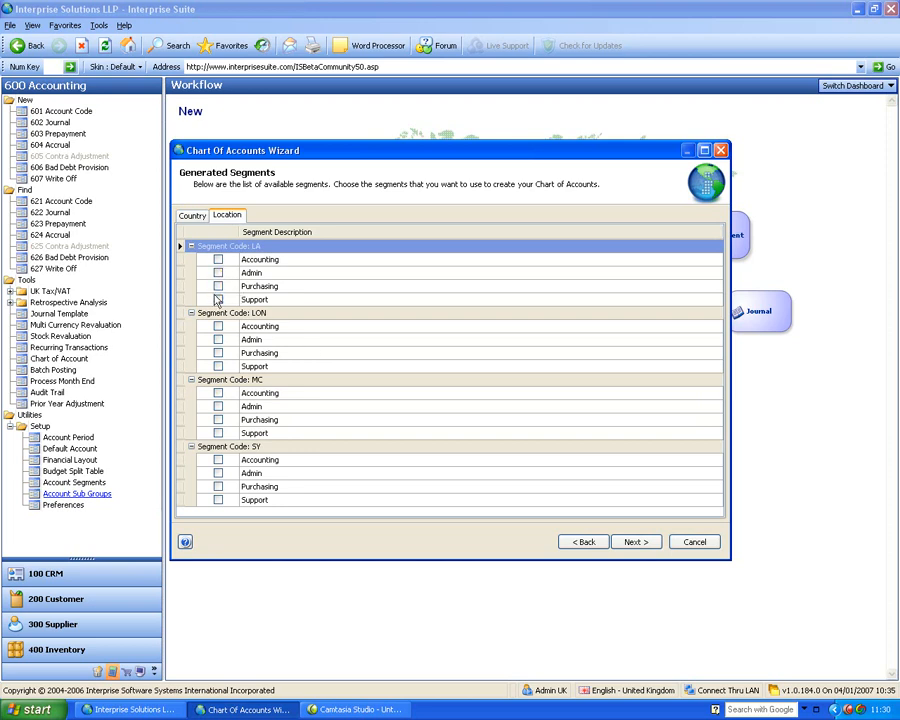
{"action": "left_click", "coordinate": [217, 273]}
{"action": "left_click", "coordinate": [217, 259]}
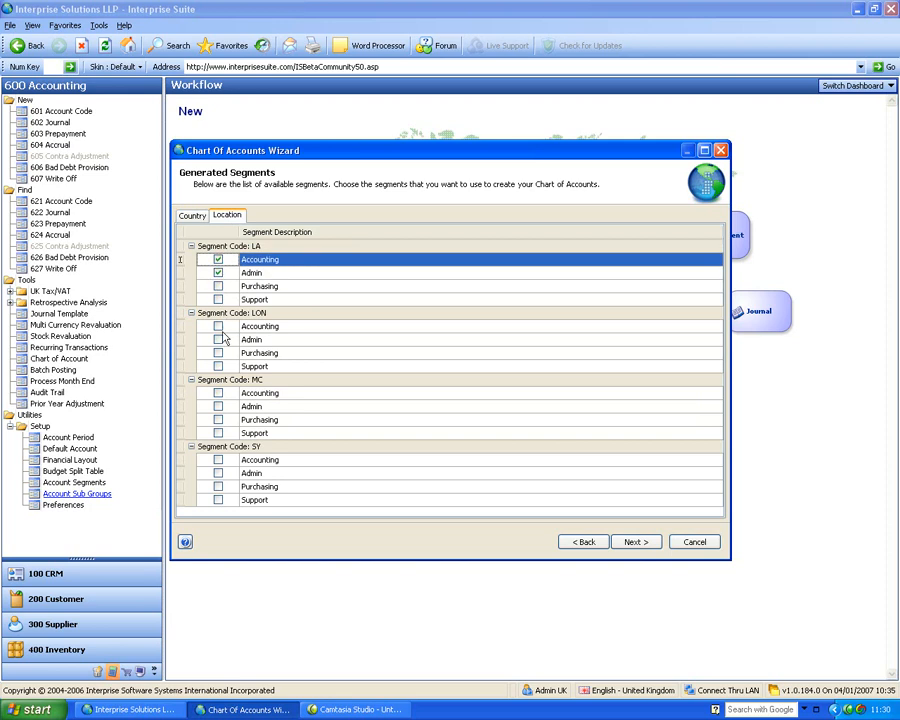
{"action": "left_click", "coordinate": [218, 353]}
{"action": "left_click", "coordinate": [218, 366]}
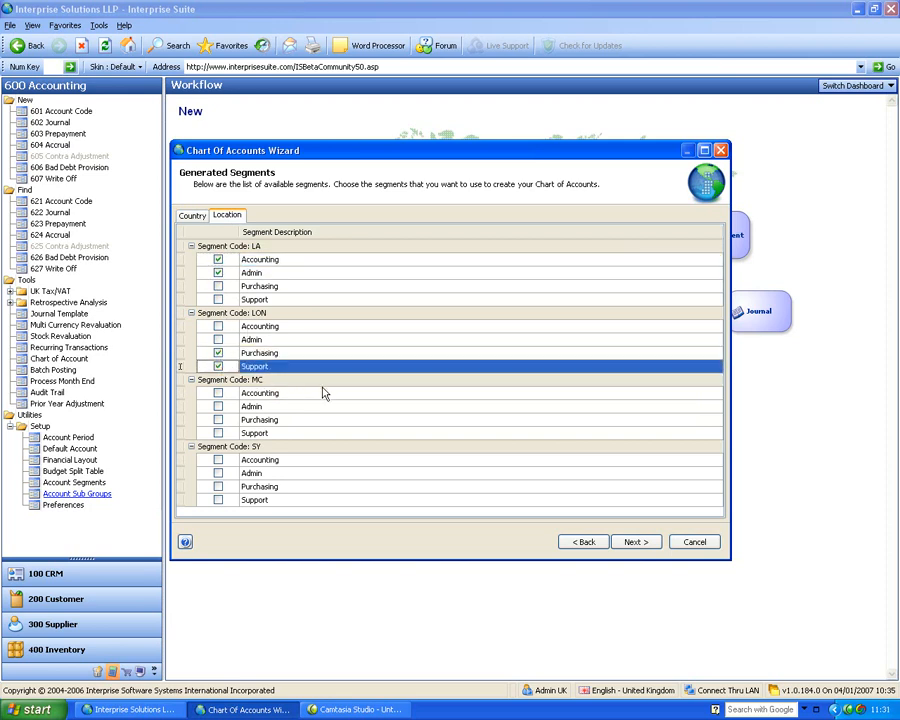
{"action": "left_click", "coordinate": [218, 420]}
{"action": "left_click", "coordinate": [218, 460]}
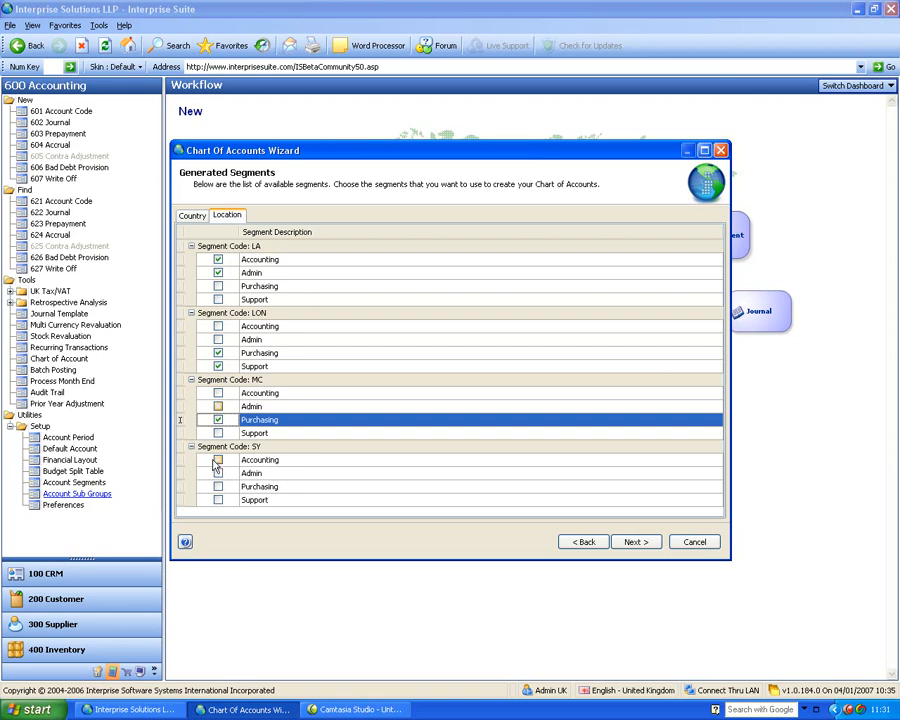
{"action": "left_click", "coordinate": [618, 545]}
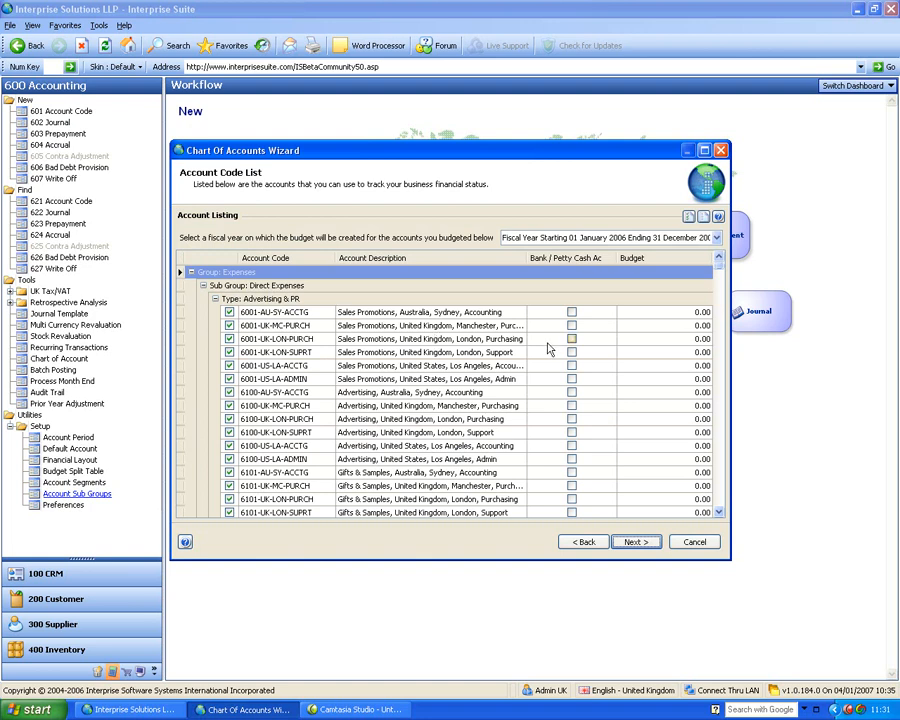
Examine the generated segmented account codes and descriptions, and cancel the Chart Of Accounts Wizard.
{"action": "left_click", "coordinate": [370, 312]}
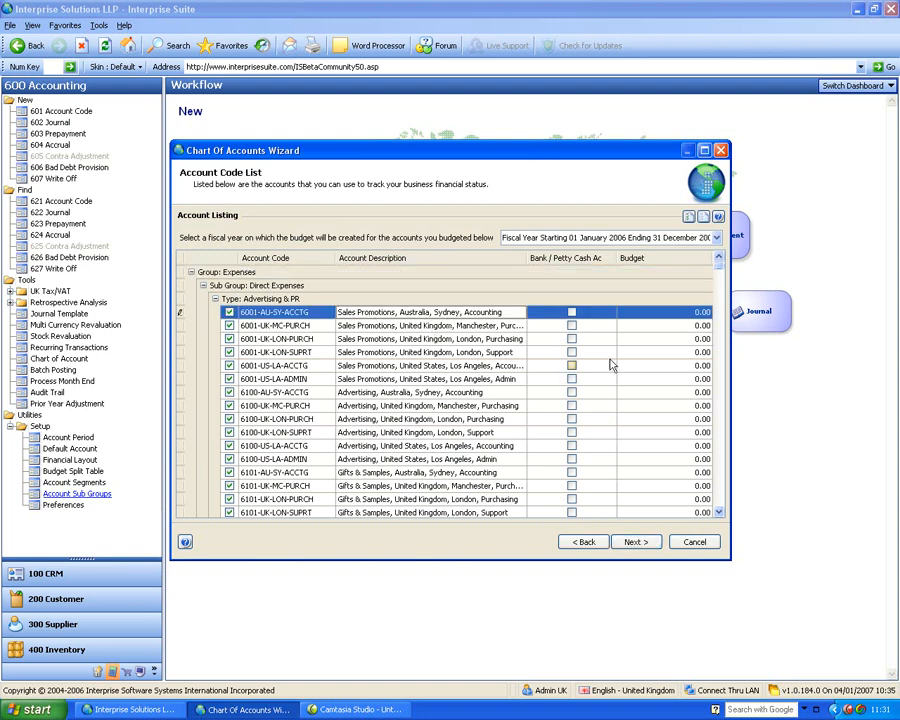
{"action": "left_click_drag", "start_coordinate": [718, 264], "coordinate": [717, 303]}
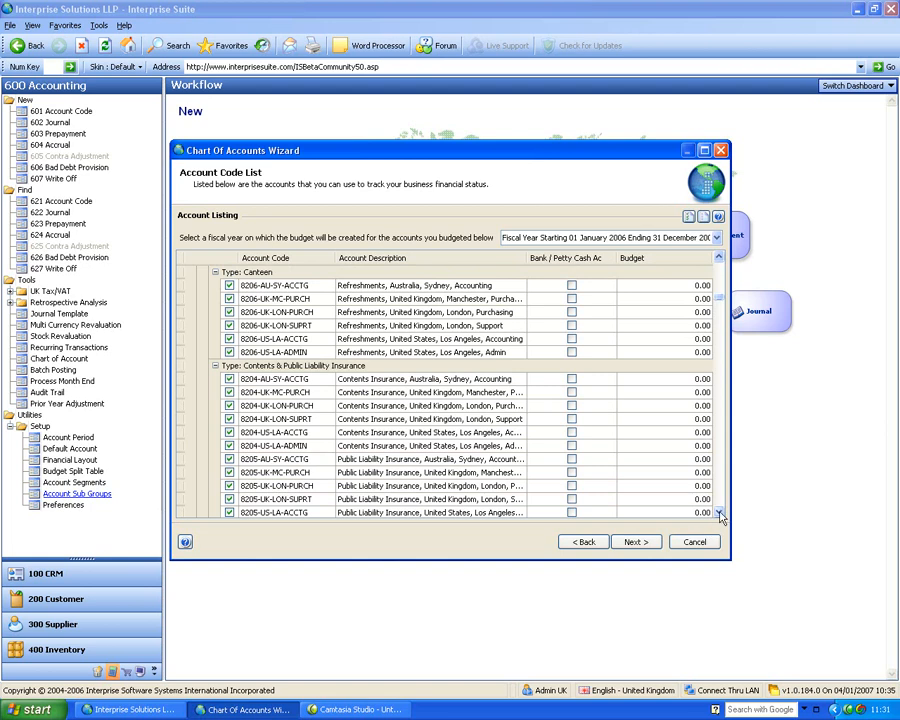
{"action": "scroll", "coordinate": [180, 339], "scroll_direction": "down", "scroll_amount": 4}
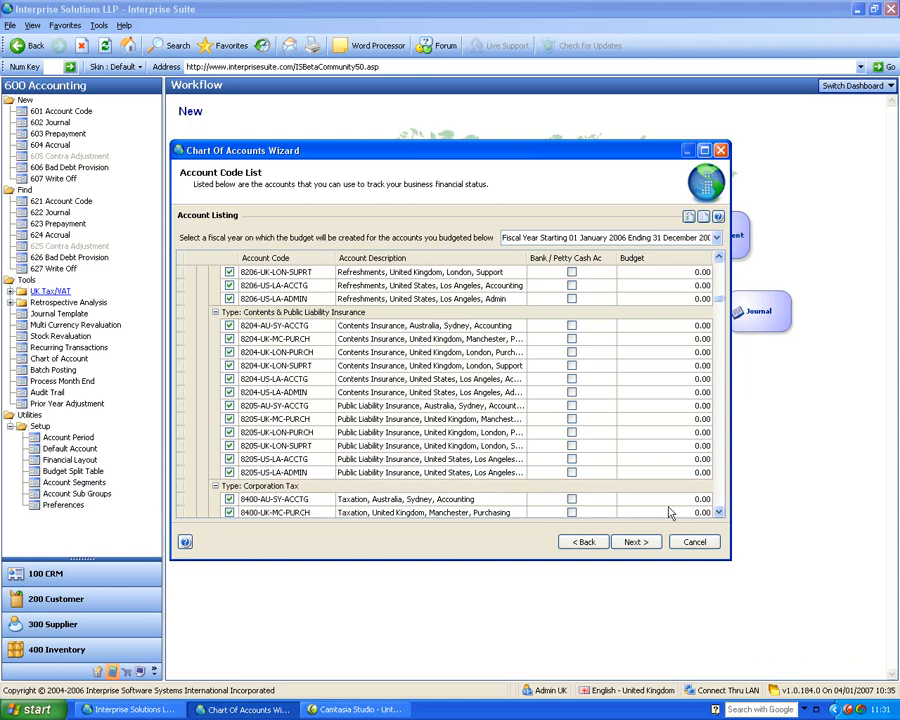
{"action": "left_click", "coordinate": [678, 542]}
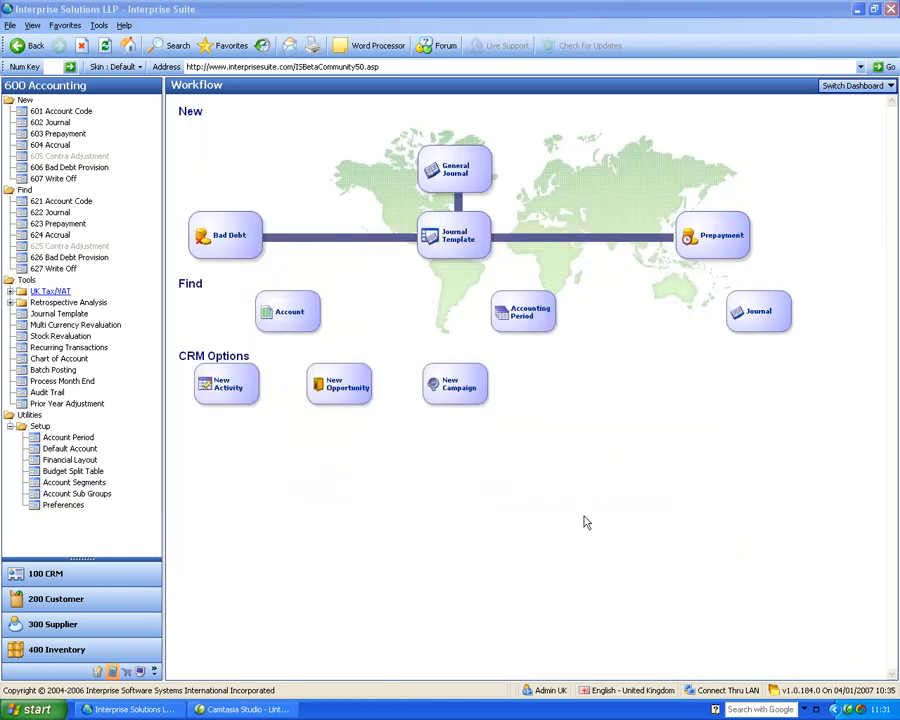
Open a new general journal and move its window clear of the accounting navigation list.
{"action": "left_click", "coordinate": [60, 124]}
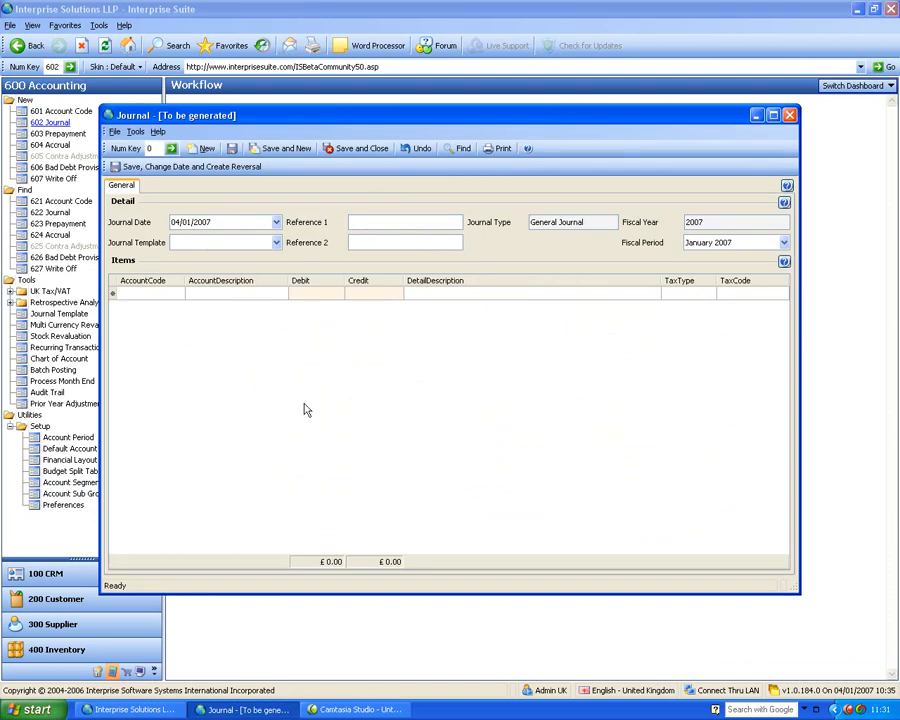
{"action": "left_click", "coordinate": [227, 222]}
{"action": "left_click", "coordinate": [226, 247]}
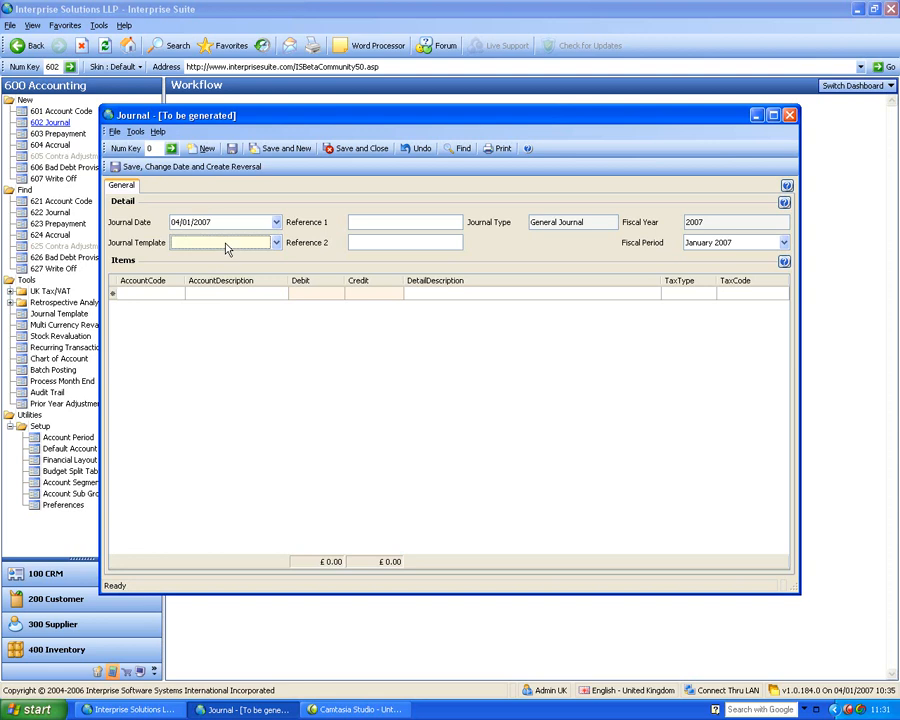
{"action": "left_click_drag", "start_coordinate": [273, 119], "coordinate": [350, 118]}
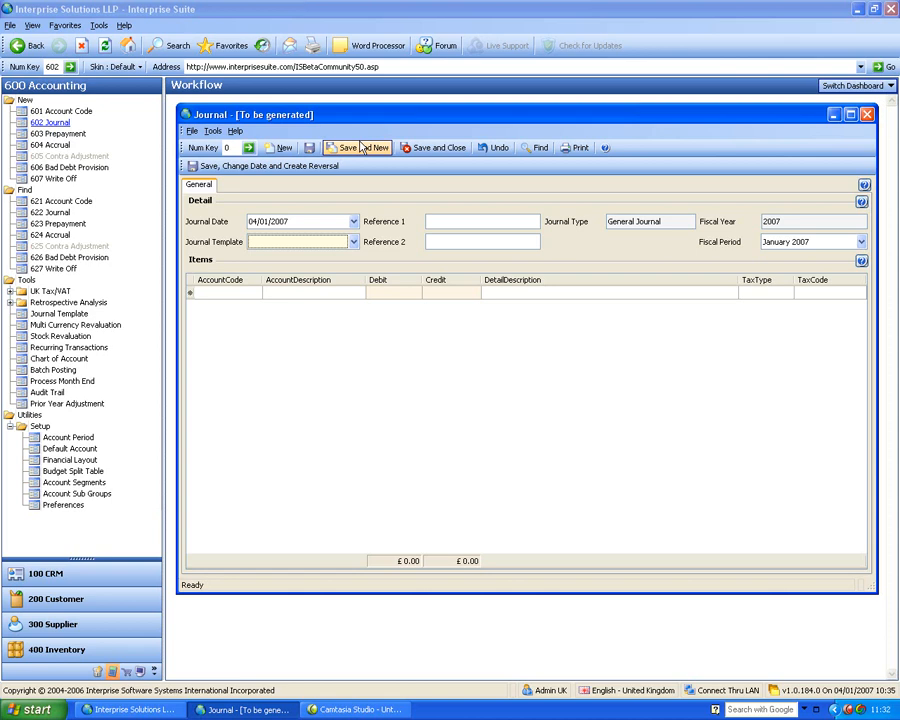
Start a new journal template based on Percent with Reference 1 set to "Example %".
{"action": "left_click", "coordinate": [60, 314]}
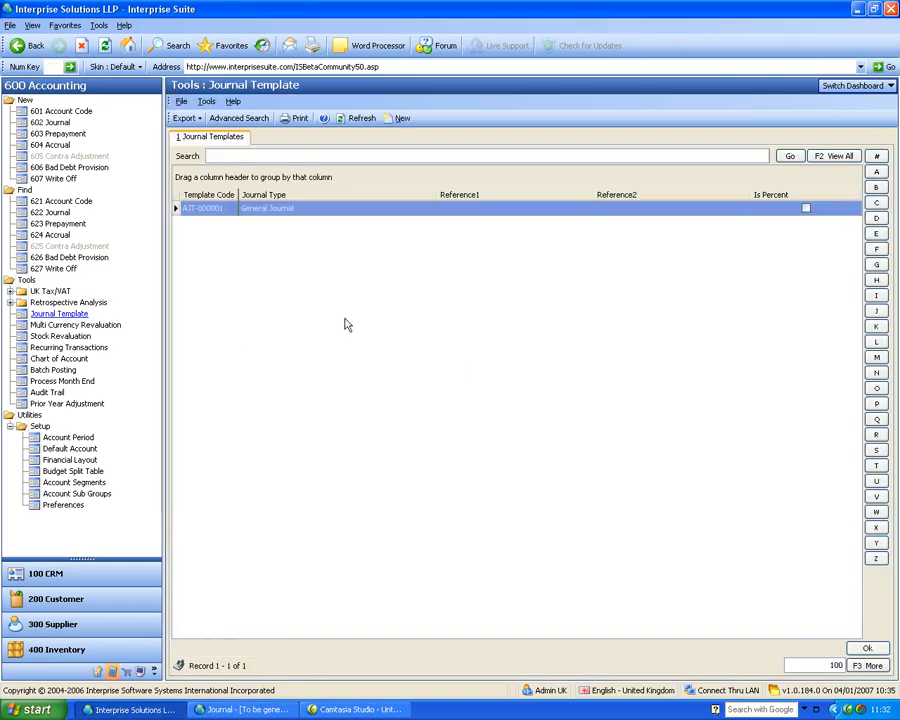
{"action": "left_click", "coordinate": [404, 121]}
{"action": "left_click", "coordinate": [672, 553]}
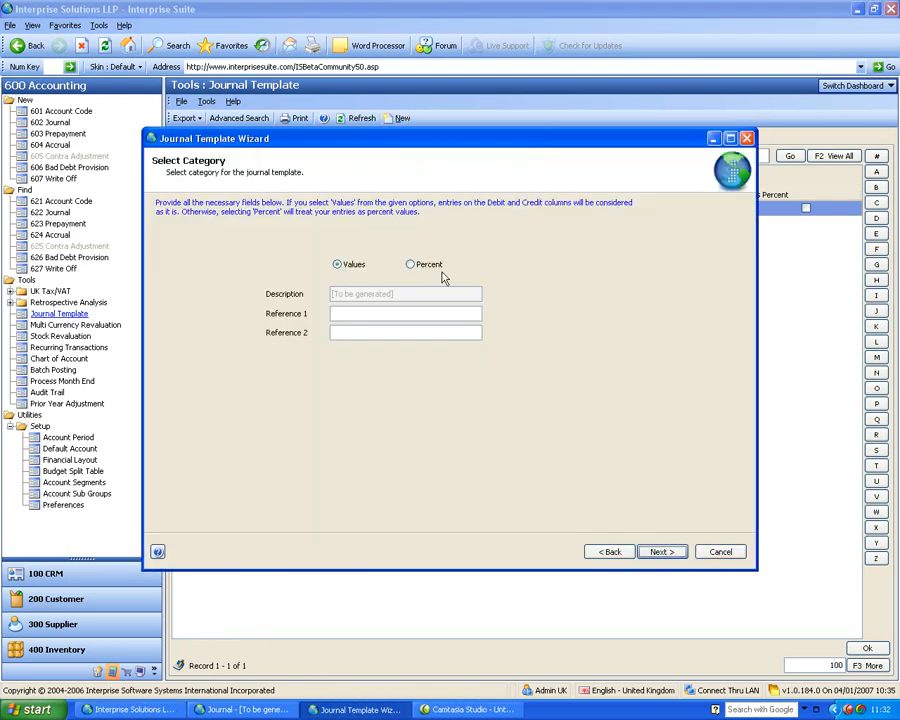
{"action": "left_click", "coordinate": [411, 265]}
{"action": "left_click", "coordinate": [426, 314]}
{"action": "type", "text": "Example %"}
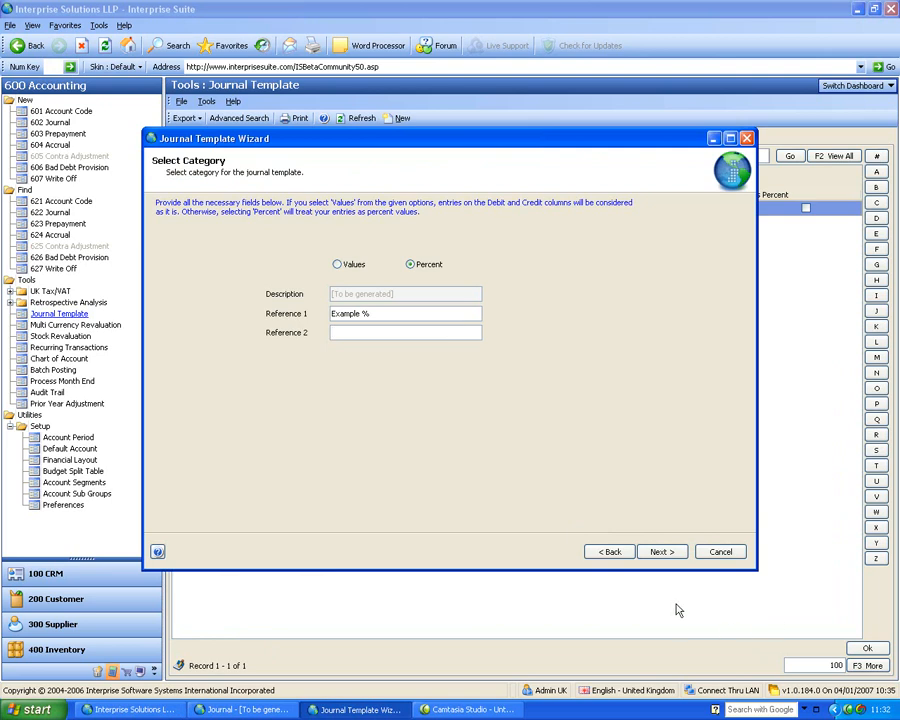
{"action": "left_click", "coordinate": [675, 554]}
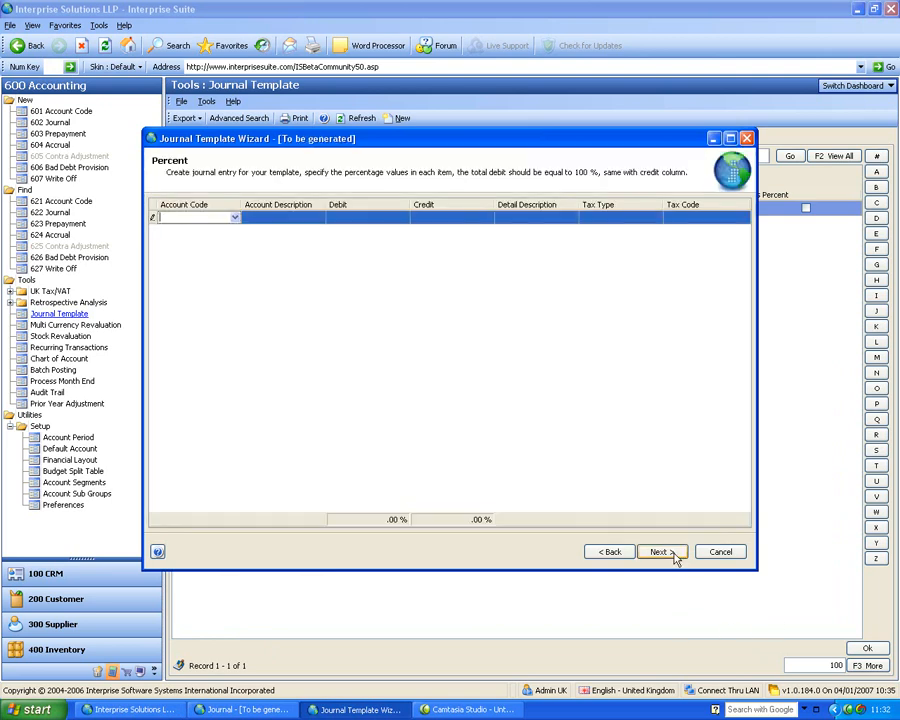
Add accounts 0010 Freehold Property, 0011 F/P Appreciation and 0015 Leasehold Property to the journal template.
{"action": "left_click", "coordinate": [235, 219]}
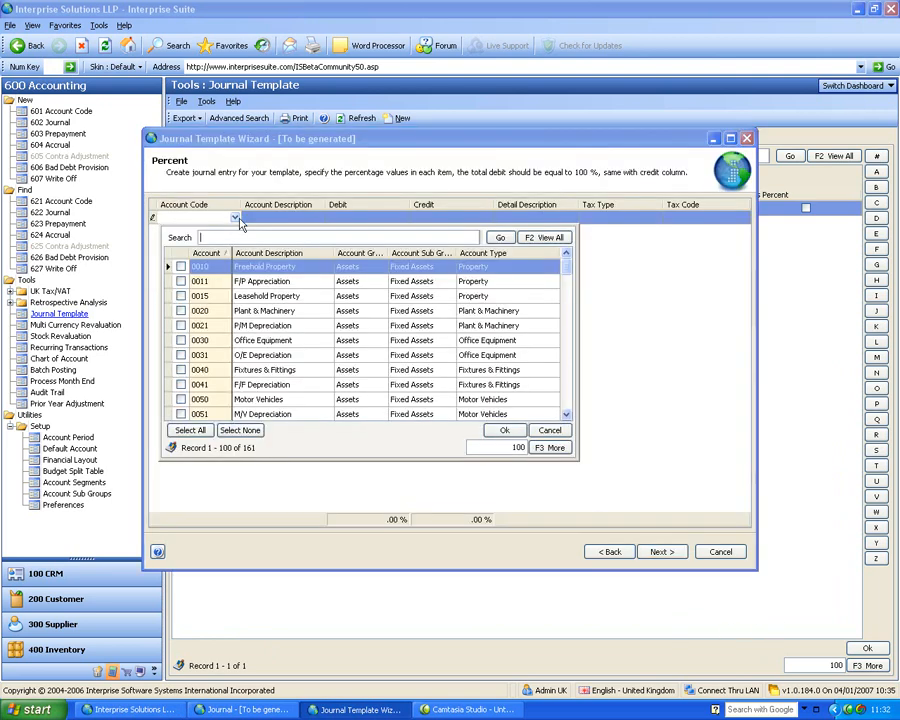
{"action": "left_click", "coordinate": [181, 267]}
{"action": "left_click", "coordinate": [181, 281]}
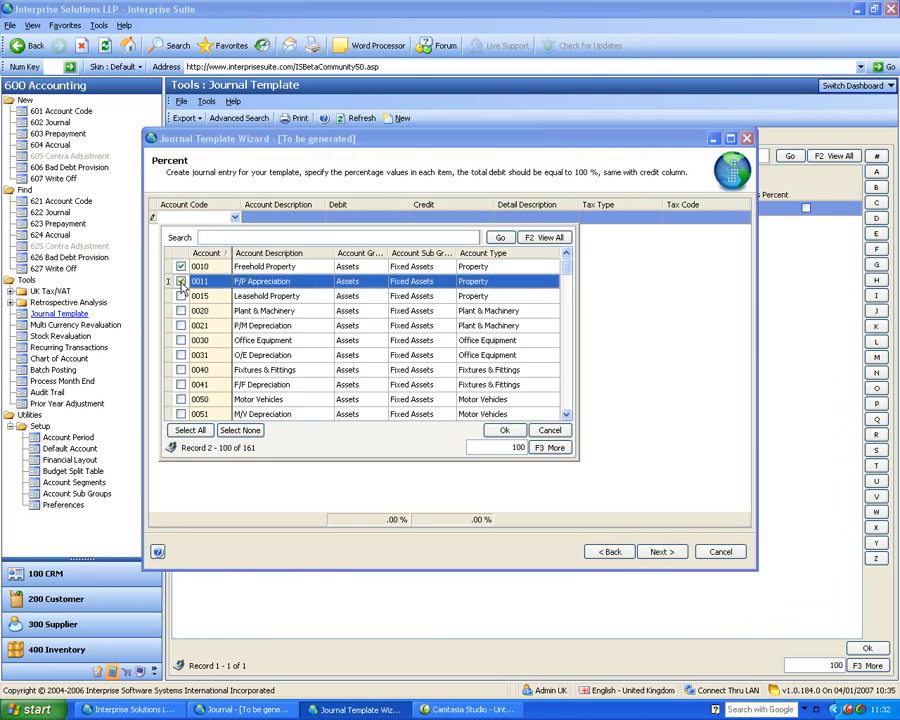
{"action": "left_click", "coordinate": [181, 296]}
{"action": "left_click", "coordinate": [504, 430]}
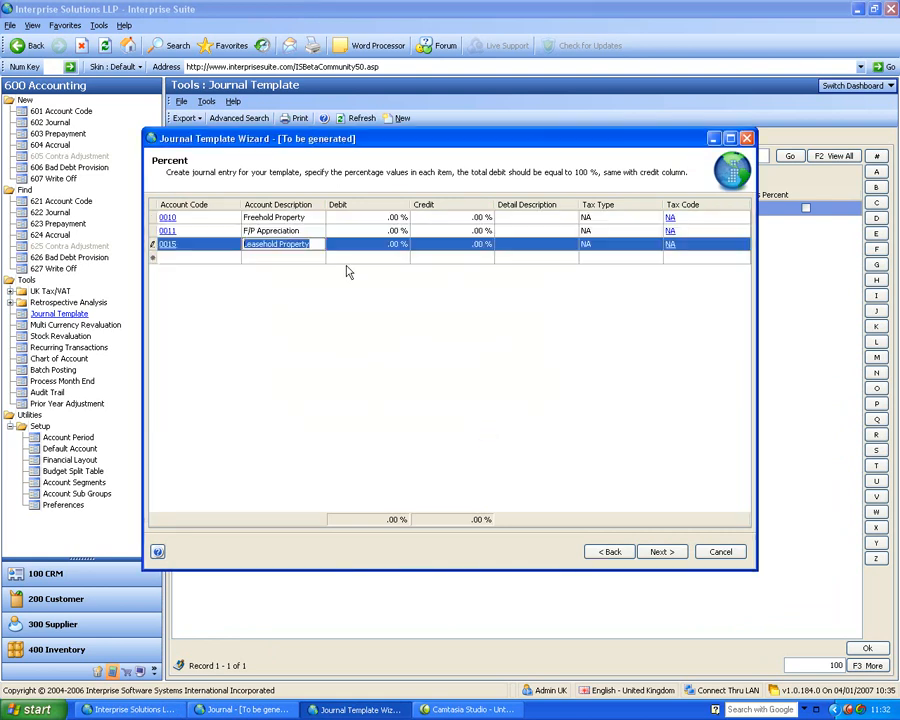
Set a 100% debit for account 0010 and 50% credits for accounts 0011 and 0015.
{"action": "left_click", "coordinate": [367, 216]}
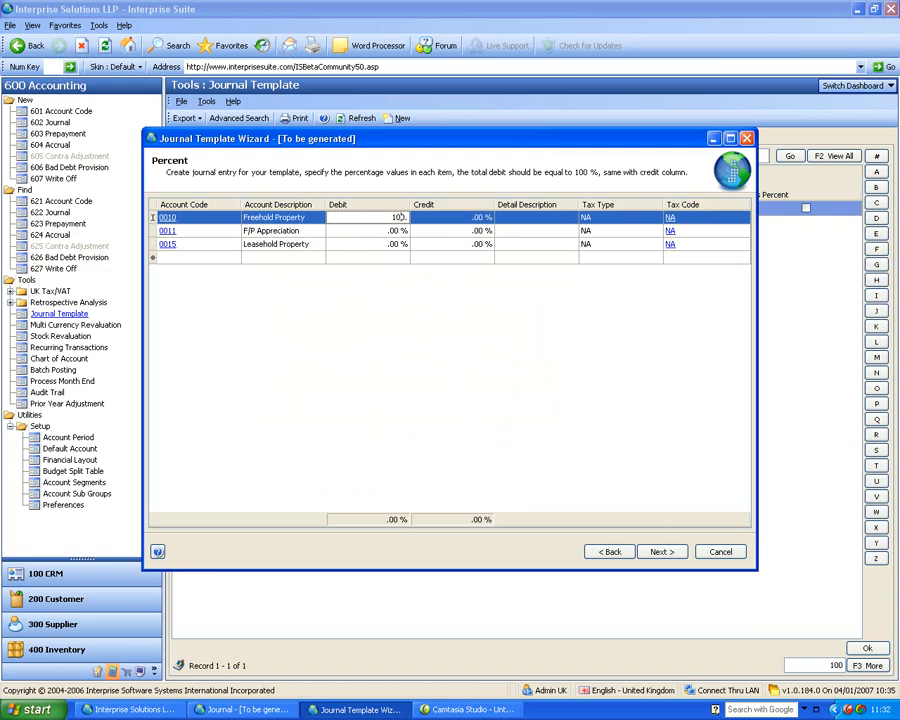
{"action": "key", "text": "Down"}
{"action": "key", "text": "Right"}
{"action": "type", "text": "5"}
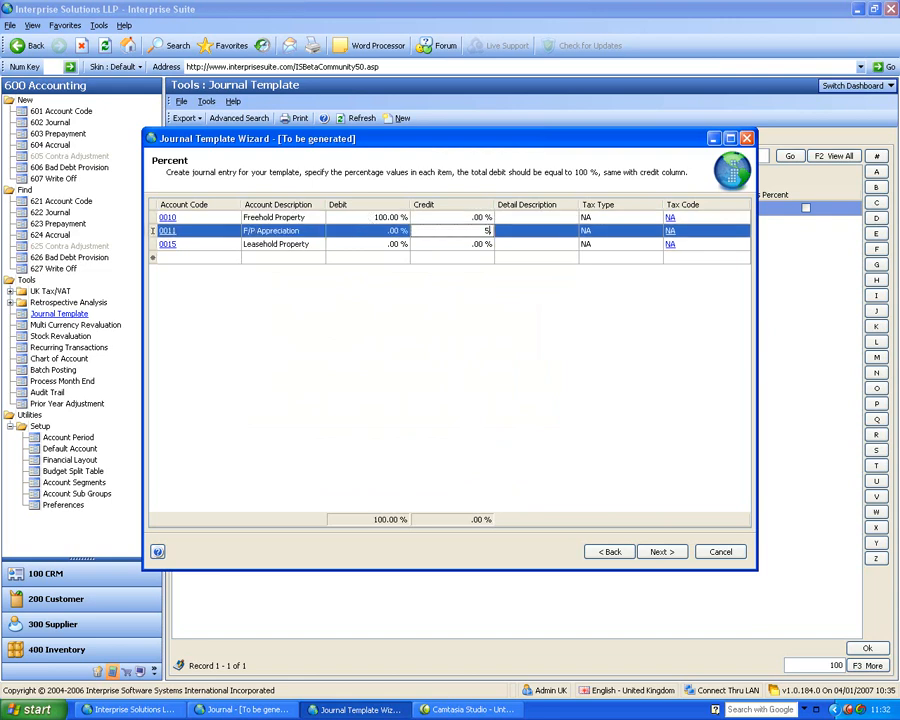
{"action": "type", "text": "0."}
{"action": "key", "text": "Down"}
{"action": "type", "text": "5"}
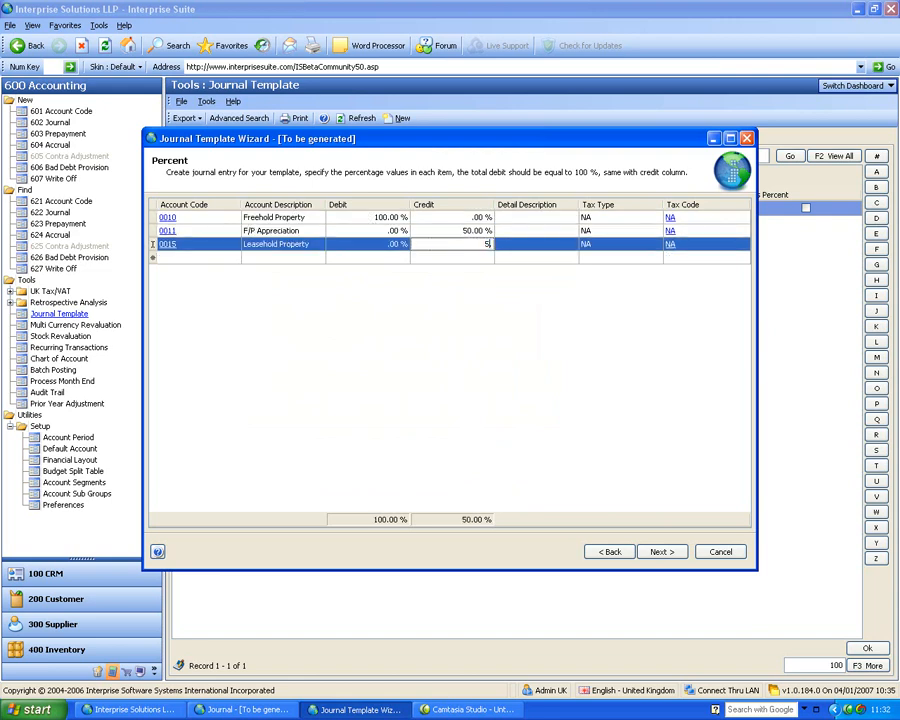
{"action": "key", "text": "Down"}
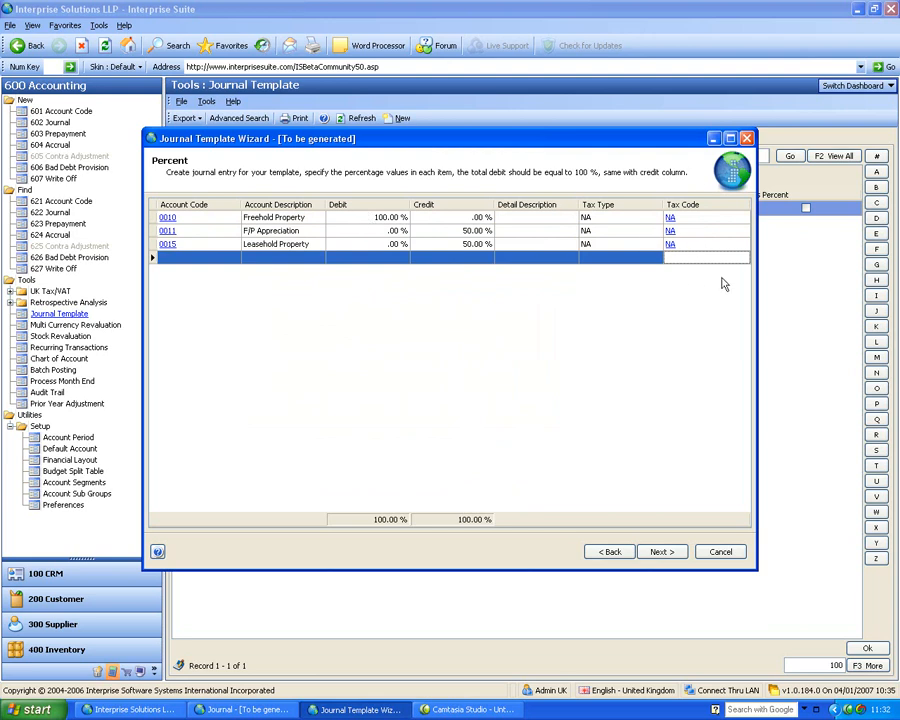
Complete the Journal Template Wizard and refresh the list of journal templates.
{"action": "left_click", "coordinate": [659, 553]}
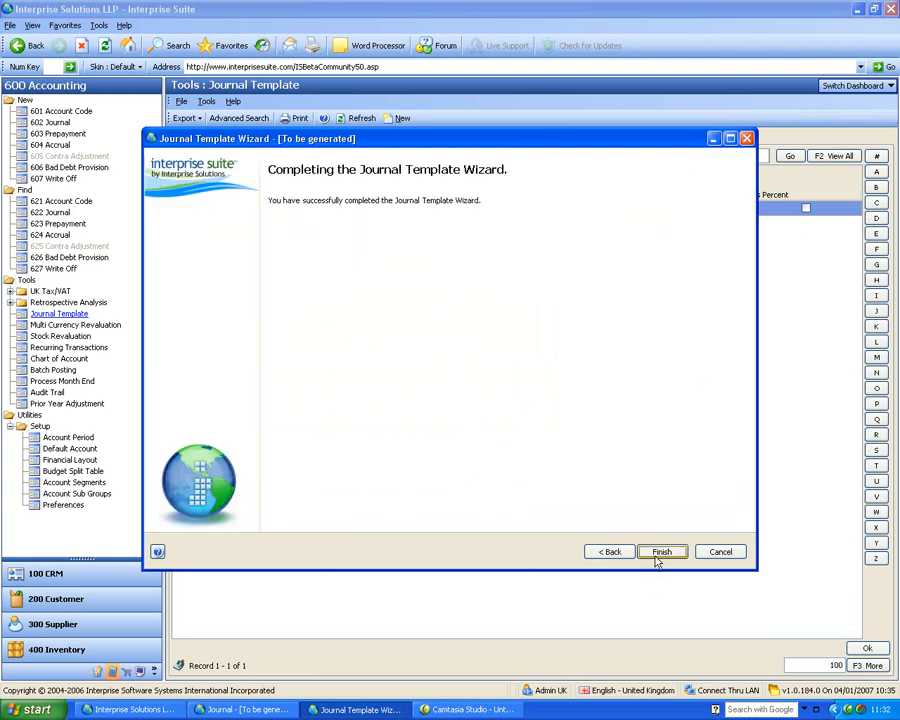
{"action": "left_click", "coordinate": [660, 553]}
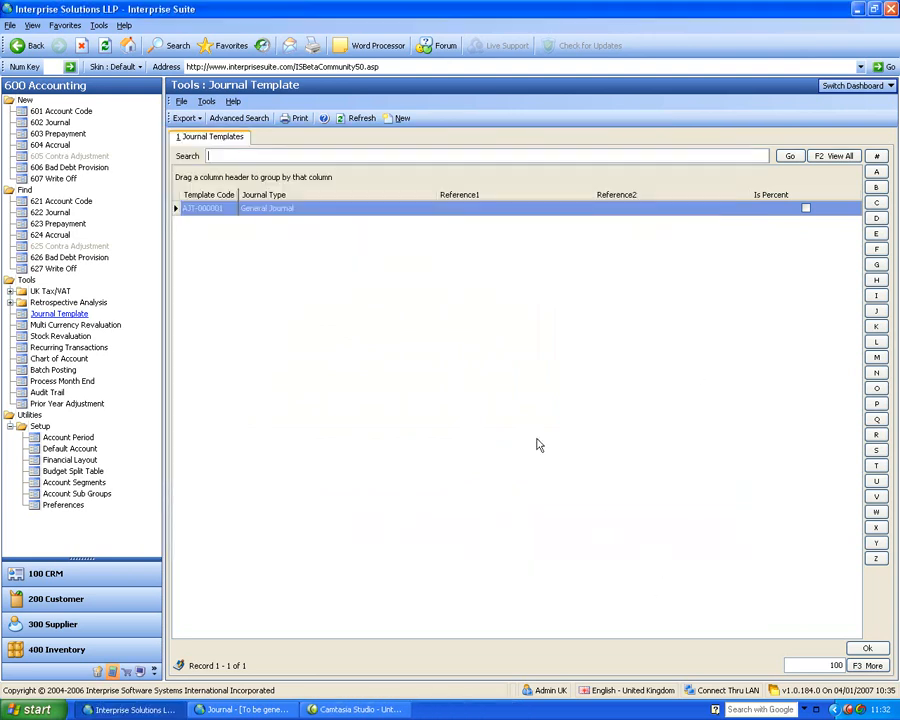
{"action": "left_click", "coordinate": [350, 118]}
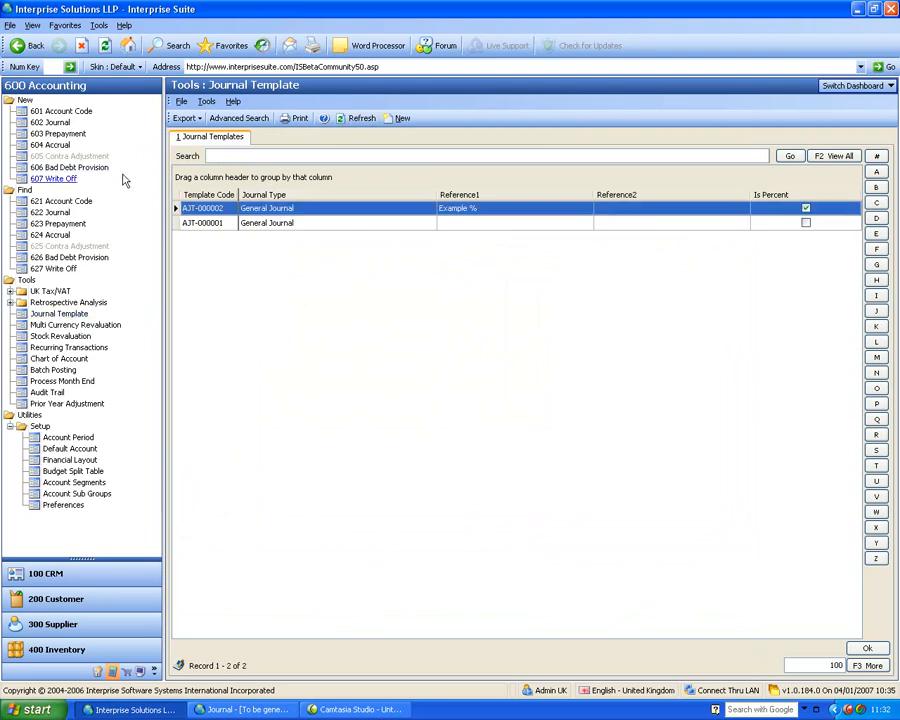
Create a new general journal from template AJT-000002 and enter a £1,000.00 debit for account 0010 Freehold Property.
{"action": "left_click", "coordinate": [50, 212]}
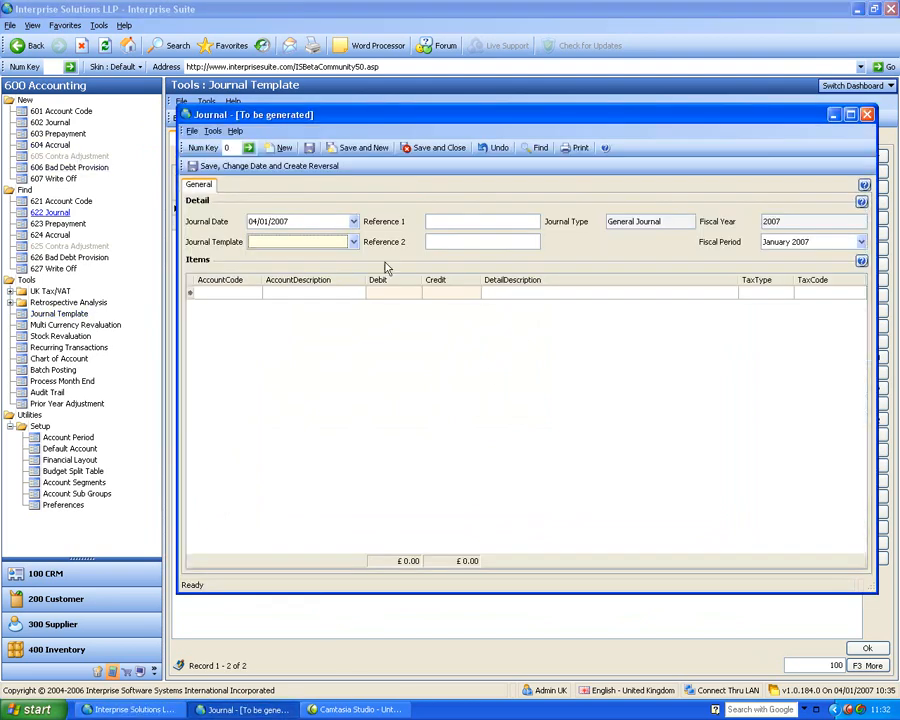
{"action": "left_click", "coordinate": [353, 242]}
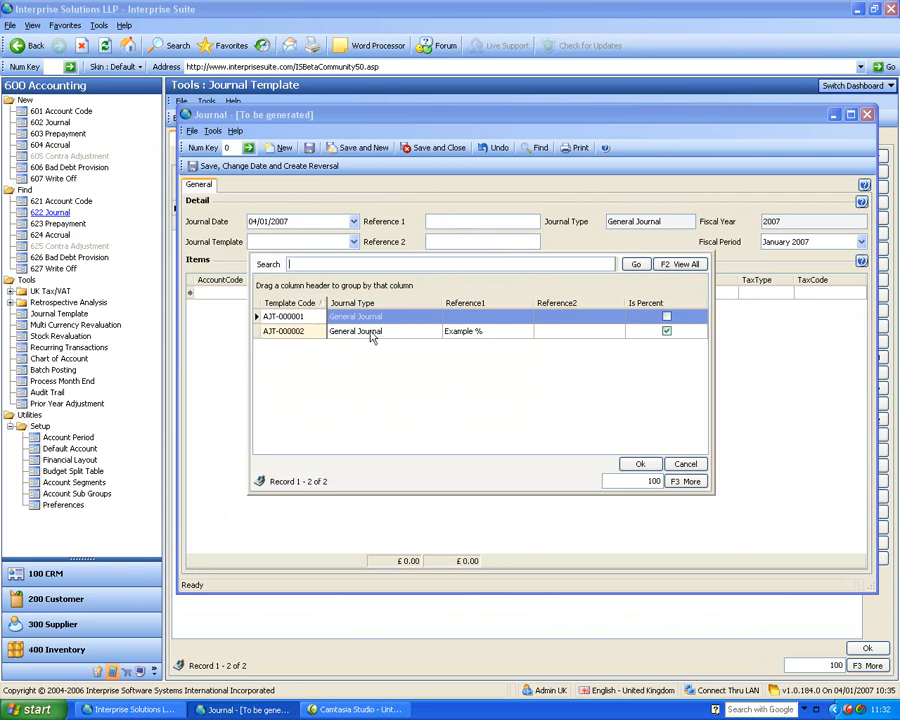
{"action": "double_click", "coordinate": [295, 331]}
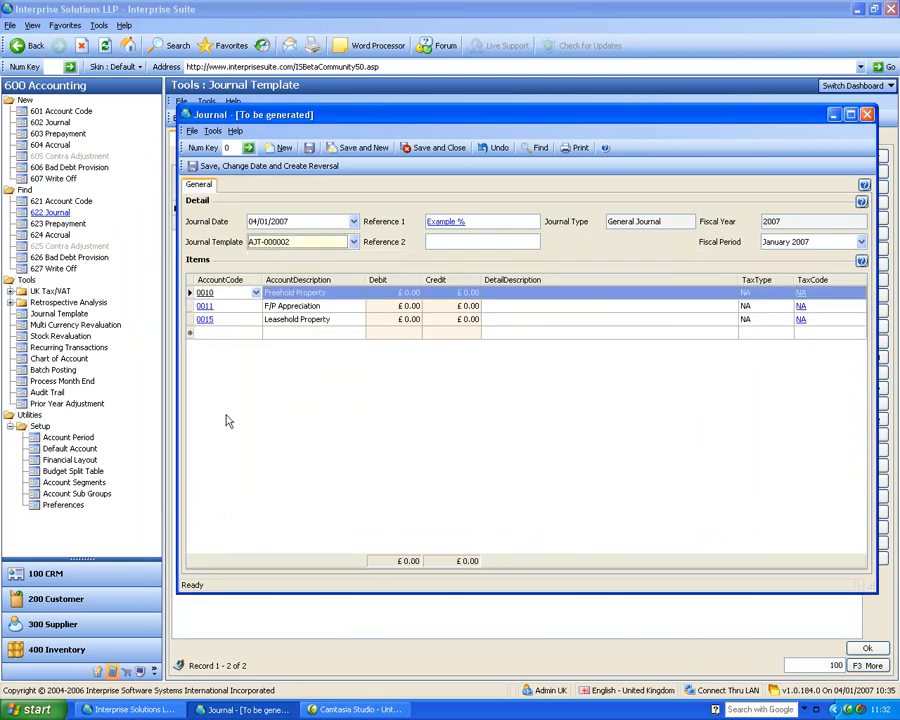
{"action": "left_click", "coordinate": [402, 292]}
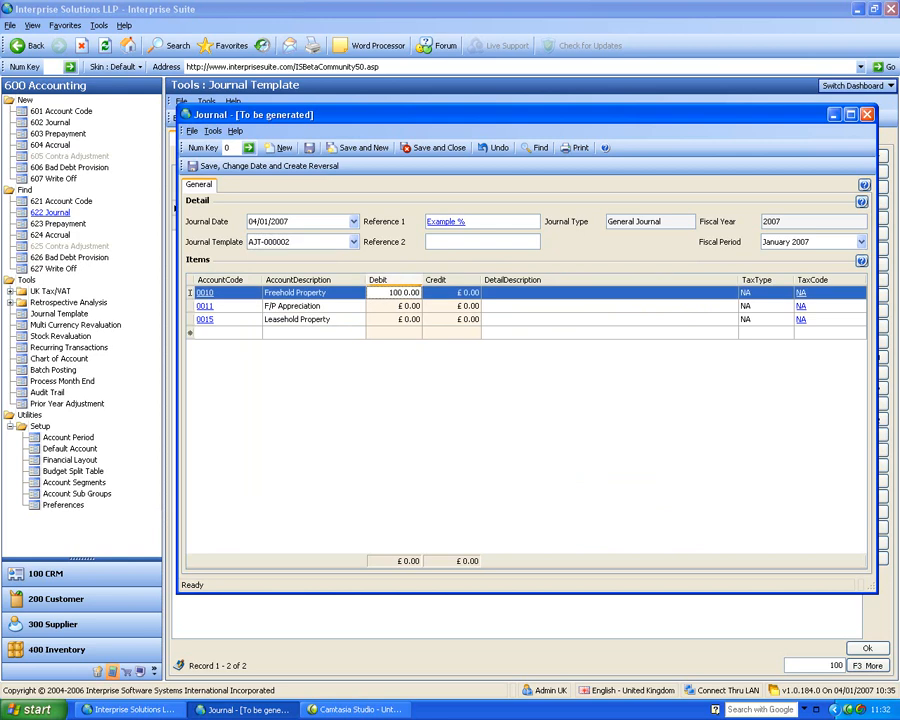
{"action": "key", "text": "Tab"}
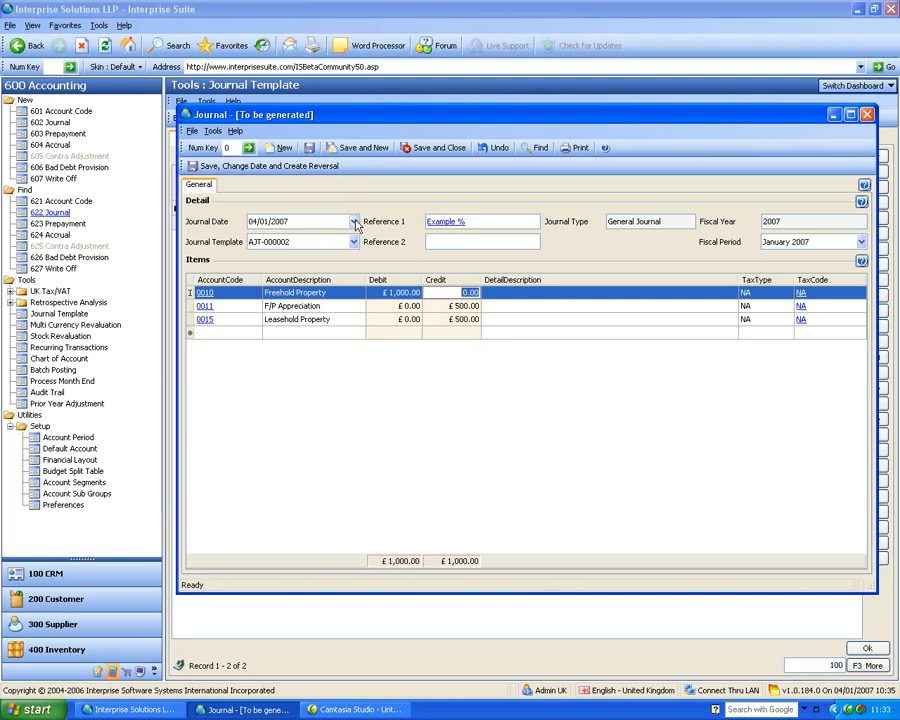
View the available fiscal periods and set the journal date to 01/11/2006.
{"action": "left_click", "coordinate": [861, 242]}
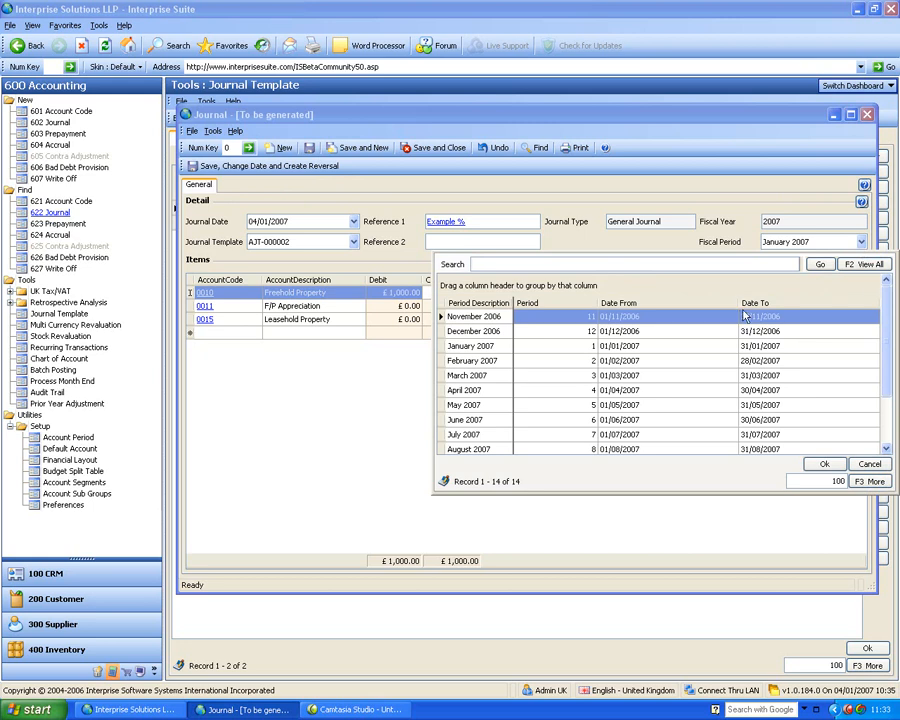
{"action": "left_click", "coordinate": [559, 226]}
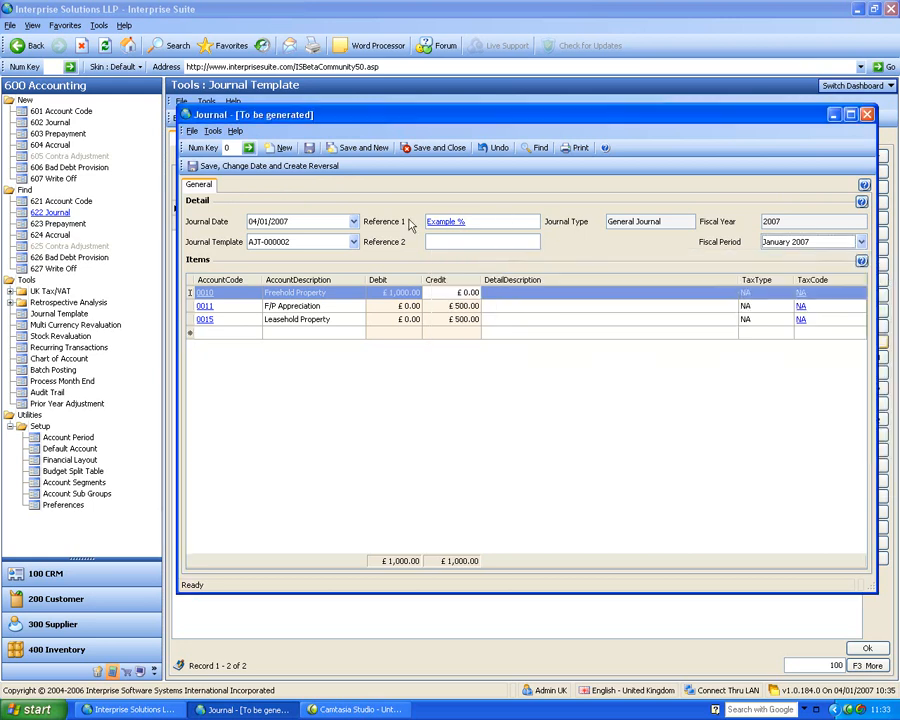
{"action": "left_click", "coordinate": [354, 220]}
{"action": "left_click", "coordinate": [255, 237]}
{"action": "left_click", "coordinate": [255, 237]}
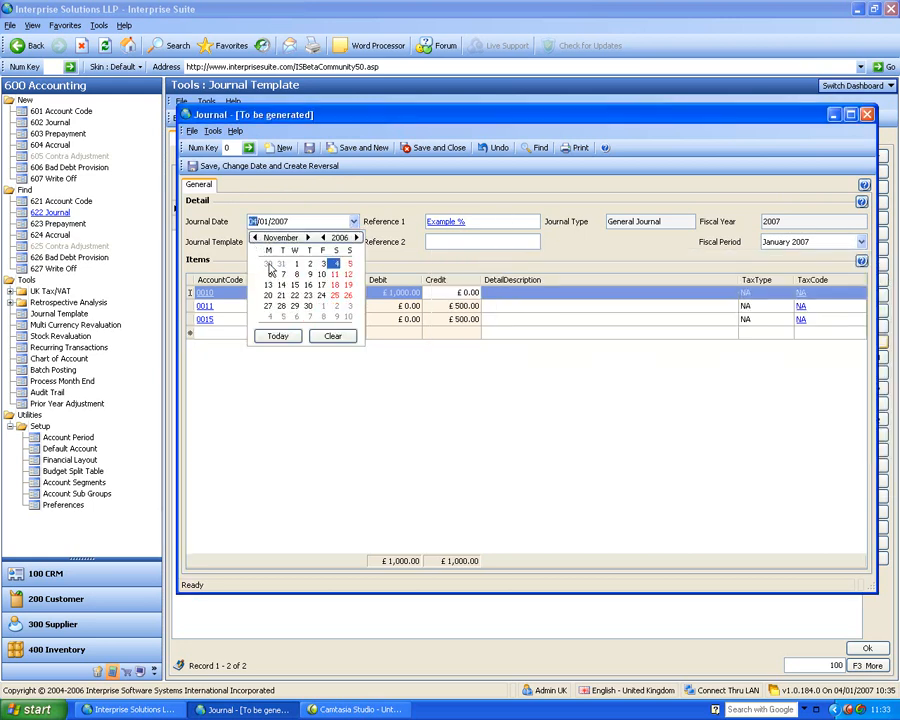
{"action": "left_click", "coordinate": [298, 265]}
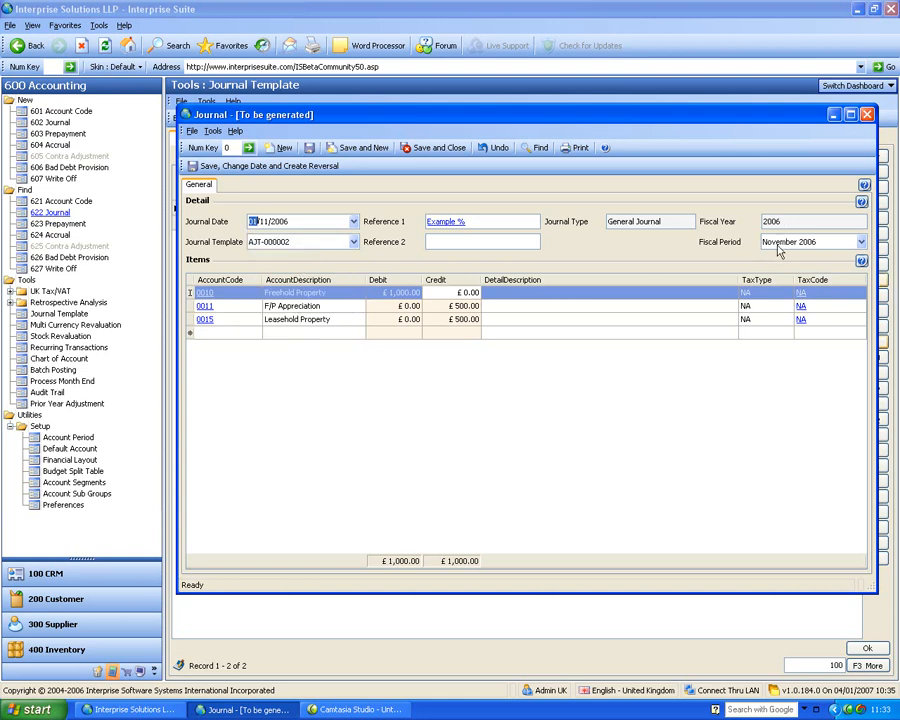
Set the journal date to 30/09/2006.
{"action": "left_click", "coordinate": [353, 221]}
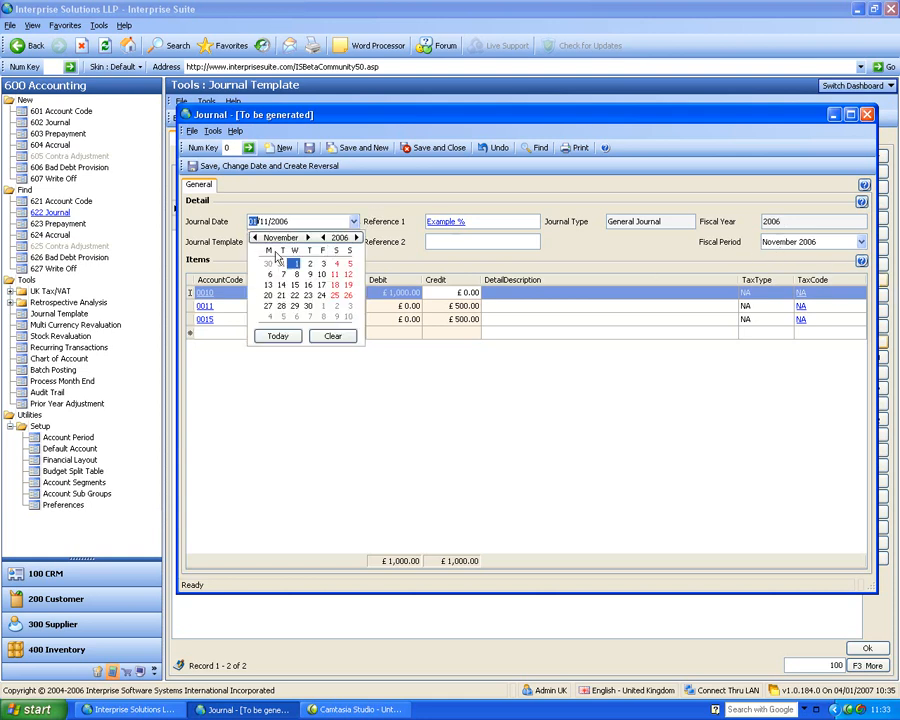
{"action": "left_click", "coordinate": [254, 238]}
{"action": "left_click", "coordinate": [333, 264]}
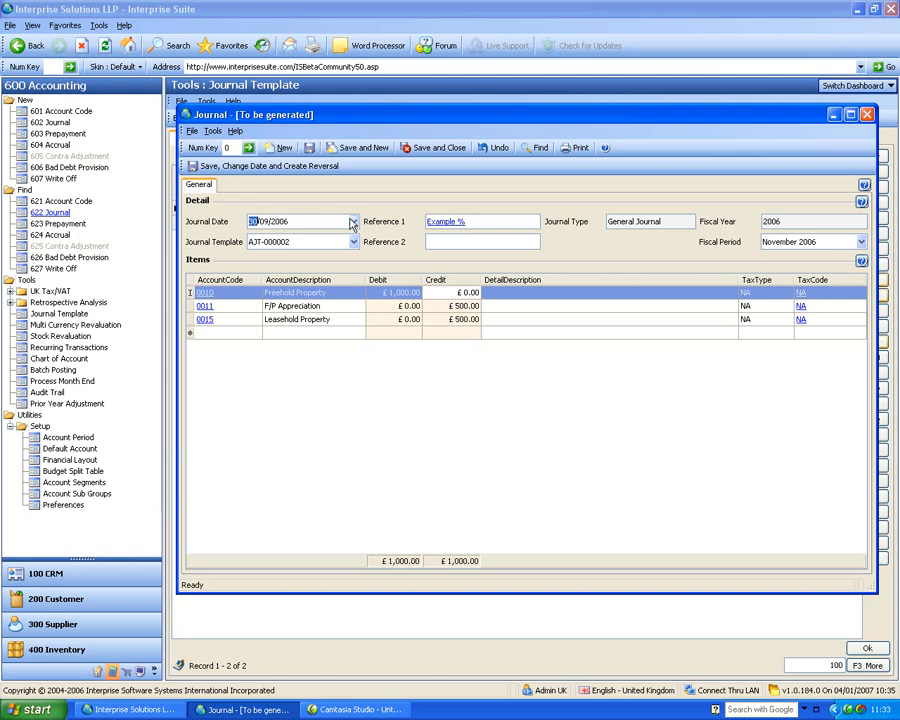
Set the journal date to 28/12/2006.
{"action": "left_click", "coordinate": [353, 222]}
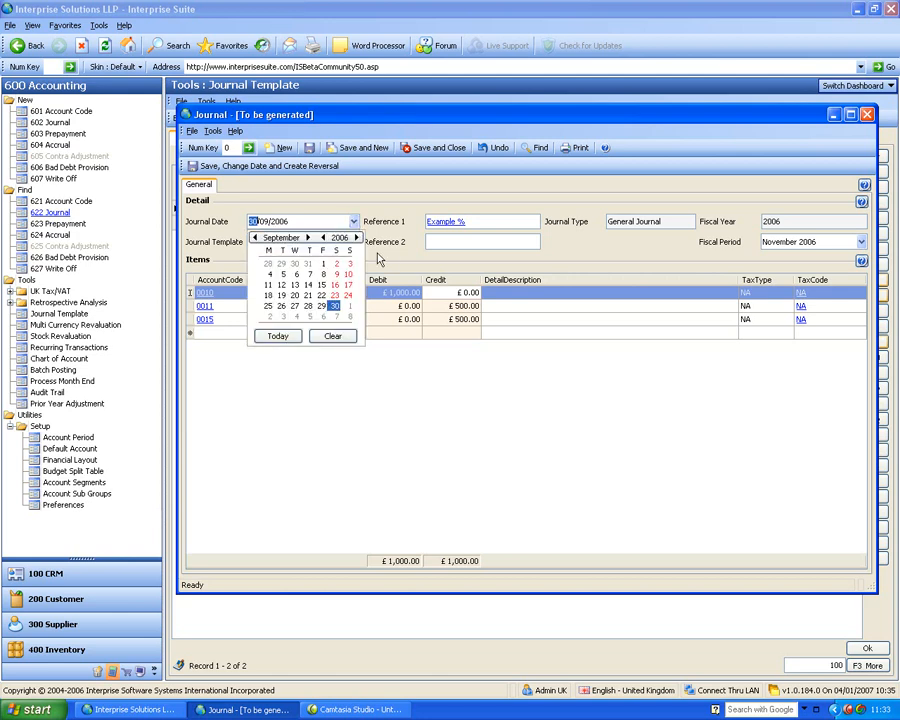
{"action": "left_click", "coordinate": [306, 238]}
{"action": "left_click", "coordinate": [306, 238]}
{"action": "left_click", "coordinate": [306, 238]}
{"action": "left_click", "coordinate": [306, 238]}
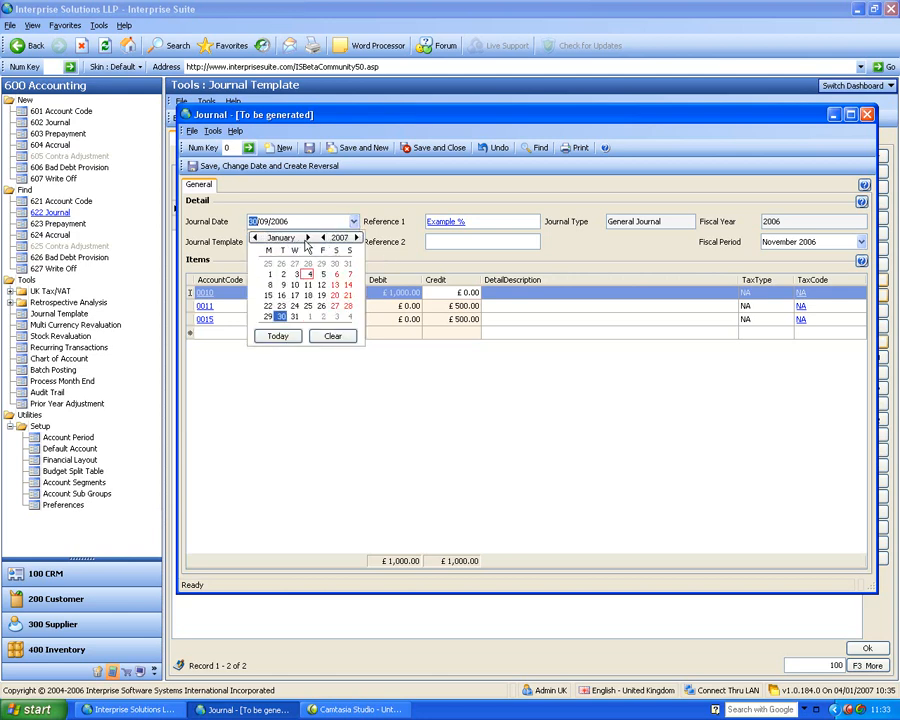
{"action": "left_click", "coordinate": [306, 266]}
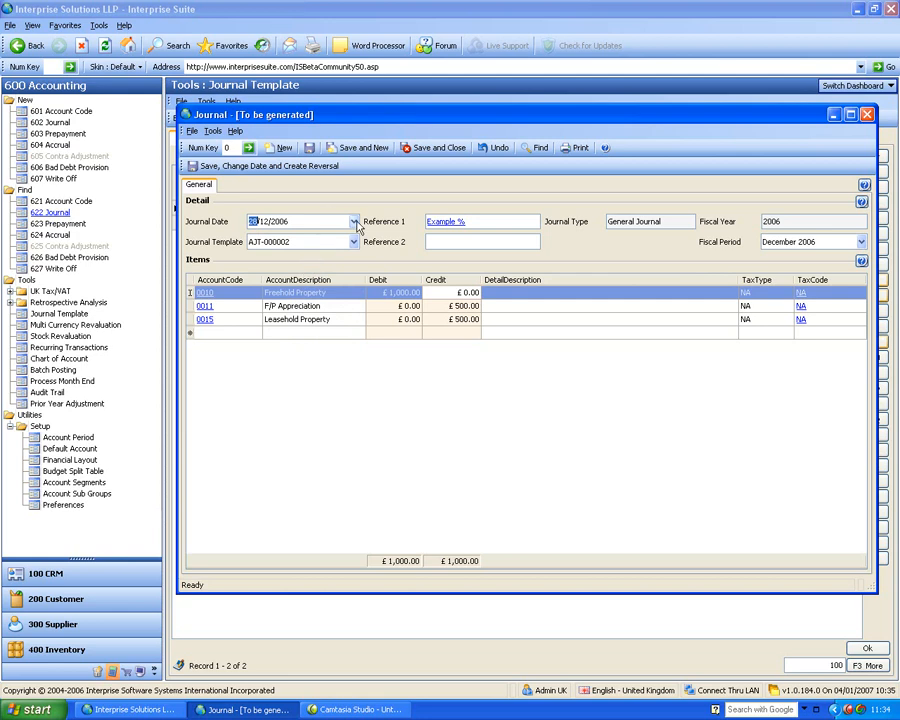
Set the journal date to 04/01/2007, then save and close the journal.
{"action": "left_click", "coordinate": [354, 222]}
{"action": "left_click", "coordinate": [308, 239]}
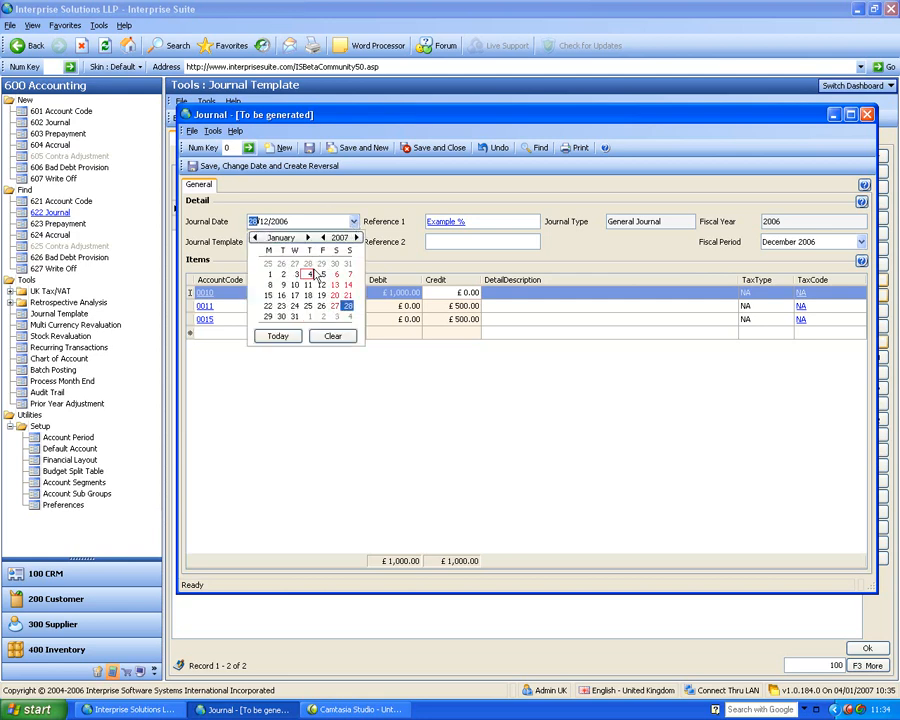
{"action": "left_click", "coordinate": [309, 273]}
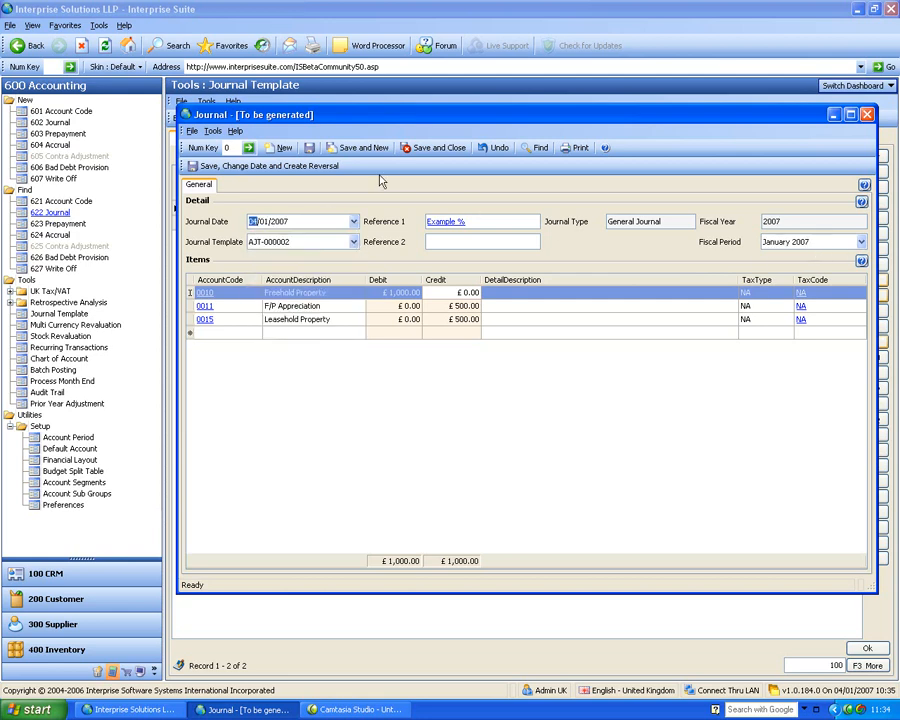
{"action": "left_click", "coordinate": [434, 147]}
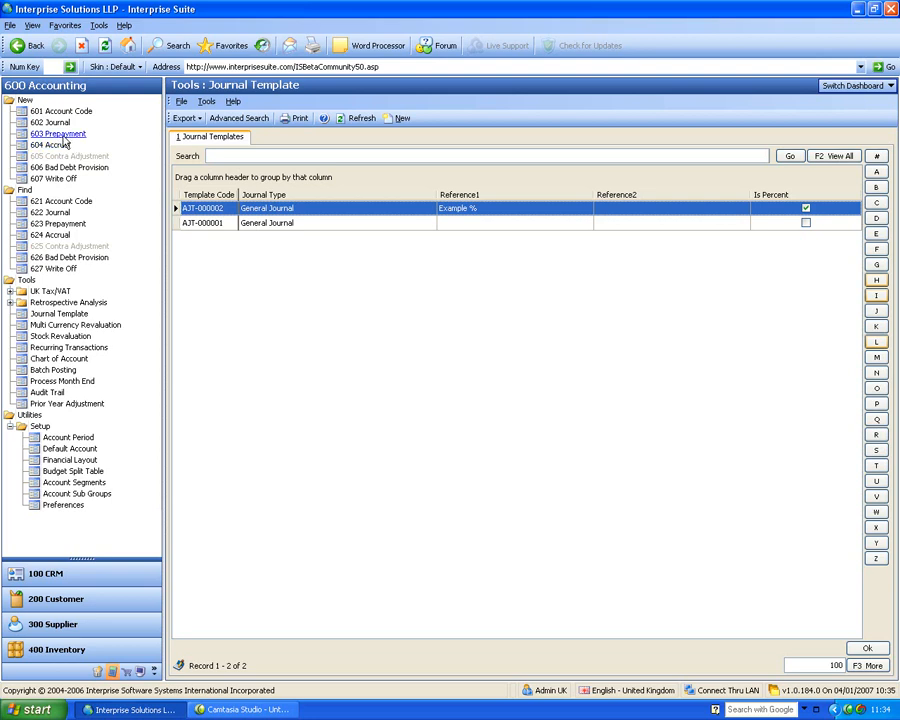
Start a new prepayment with an amount of £12,000.00 broken into 12 months.
{"action": "left_click", "coordinate": [62, 136]}
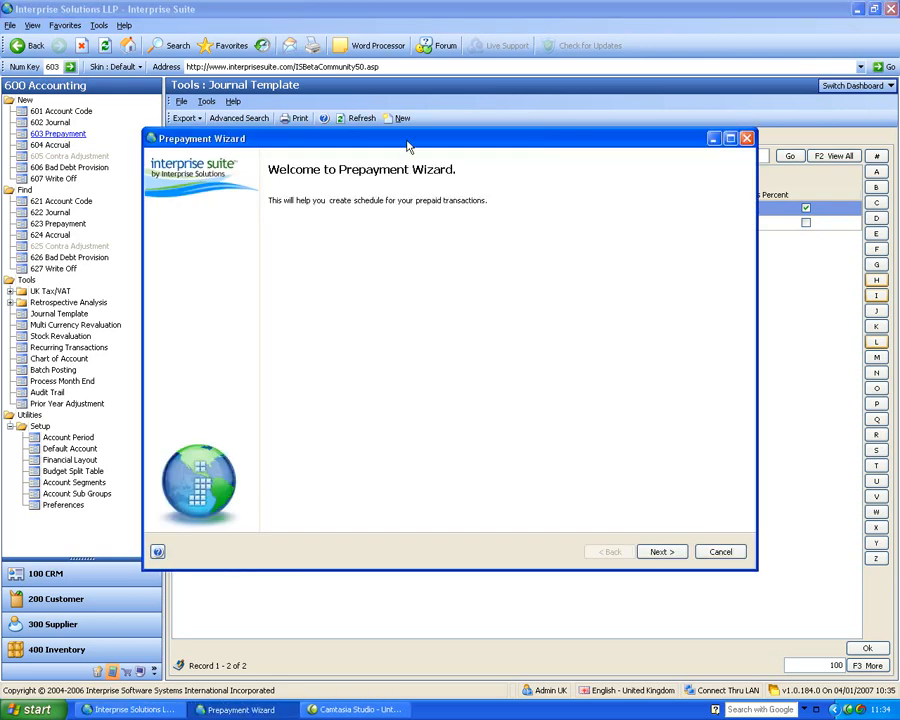
{"action": "left_click", "coordinate": [709, 537]}
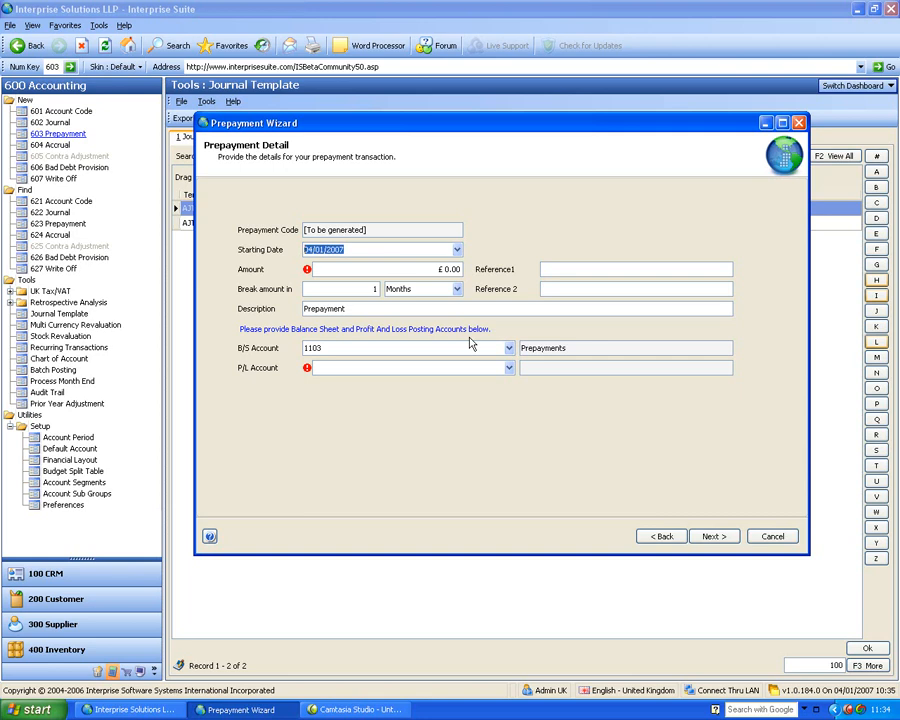
{"action": "key", "text": "Tab"}
{"action": "type", "text": "12000"}
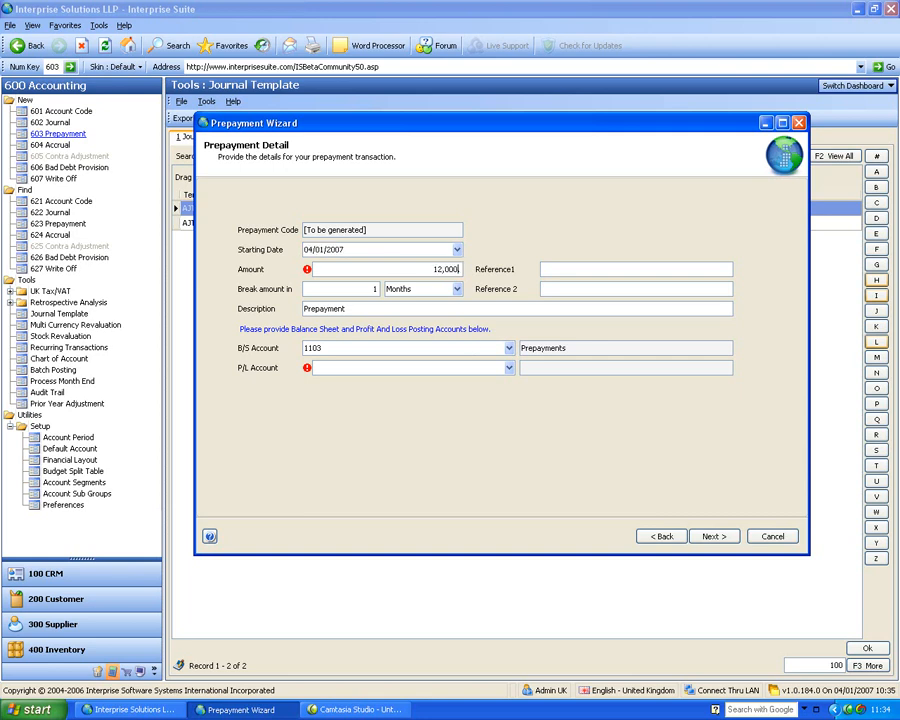
{"action": "key", "text": "Tab"}
{"action": "type", "text": "12"}
{"action": "key", "text": "Tab"}
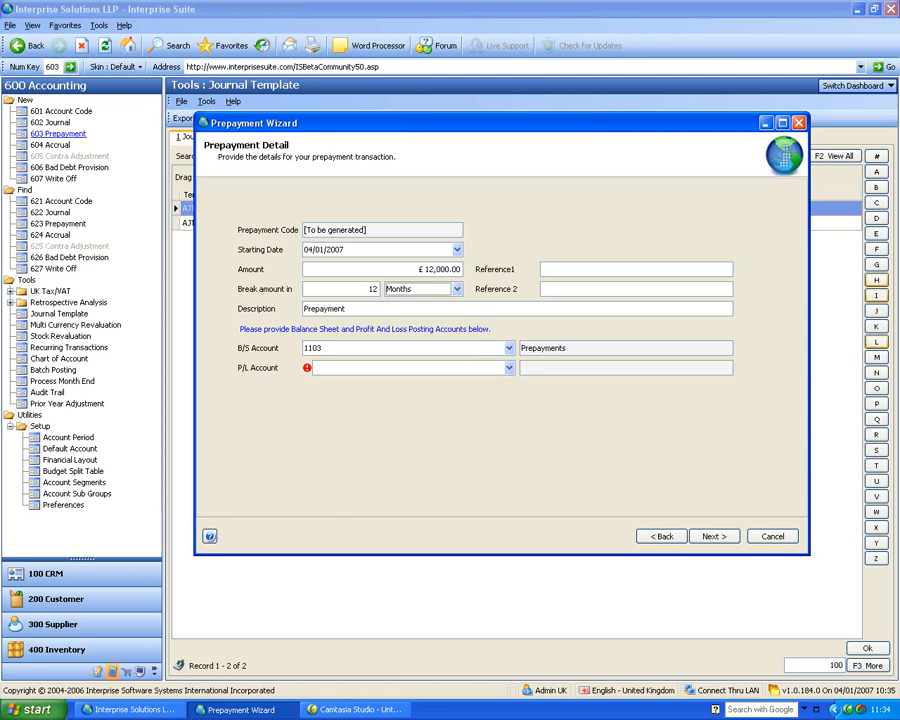
Set the prepayment's Reference1 to r1 and Reference 2 to r2.
{"action": "left_click", "coordinate": [558, 268]}
{"action": "type", "text": "rr2"}
{"action": "key", "text": "Tab"}
Choose 7100 Rent as the prepayment's P/L account.
{"action": "left_click", "coordinate": [435, 368]}
{"action": "type", "text": "7"}
{"action": "key", "text": "Tab"}
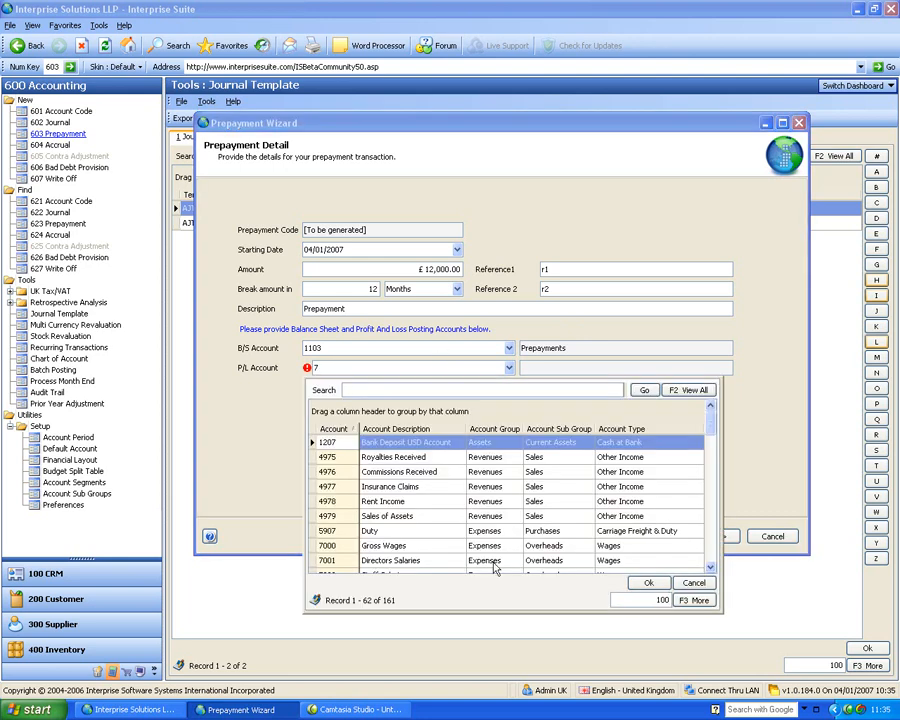
{"action": "left_click", "coordinate": [455, 528]}
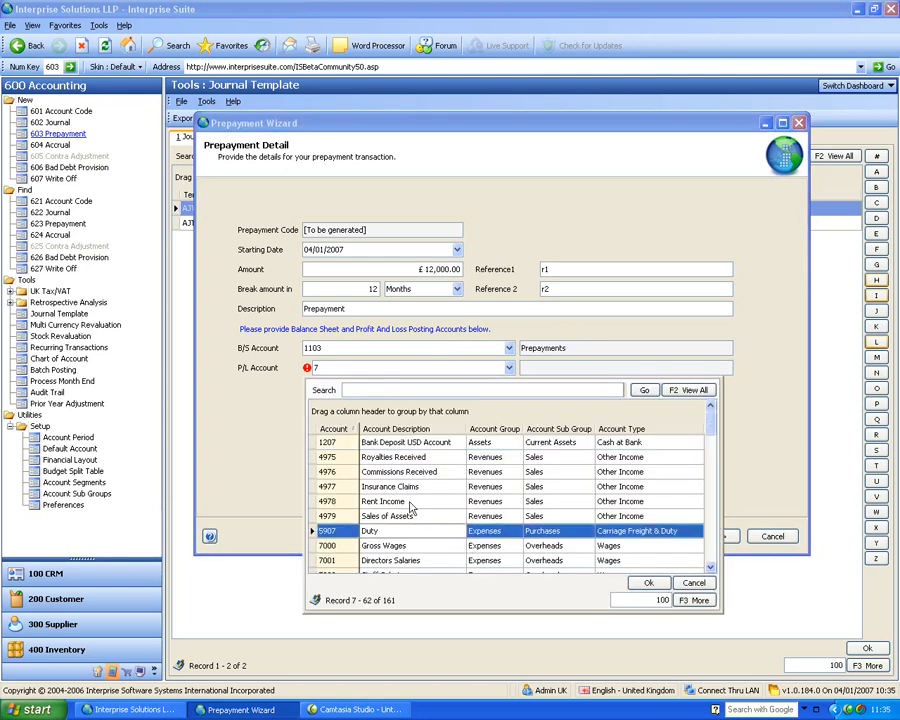
{"action": "scroll", "coordinate": [410, 509], "scroll_direction": "down", "scroll_amount": 3}
{"action": "scroll", "coordinate": [410, 509], "scroll_direction": "down", "scroll_amount": 3}
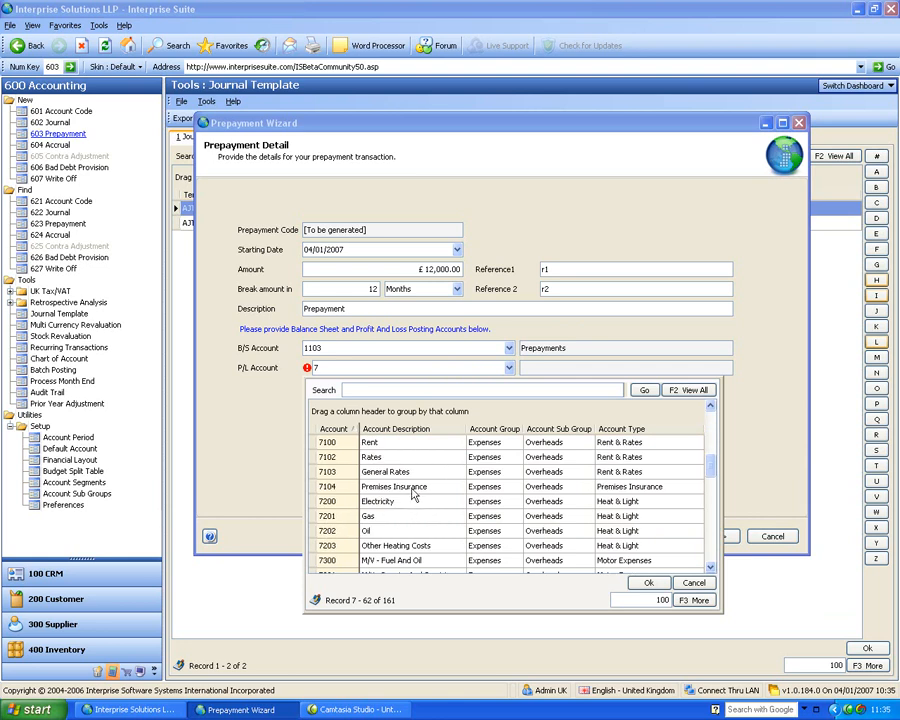
{"action": "double_click", "coordinate": [396, 442]}
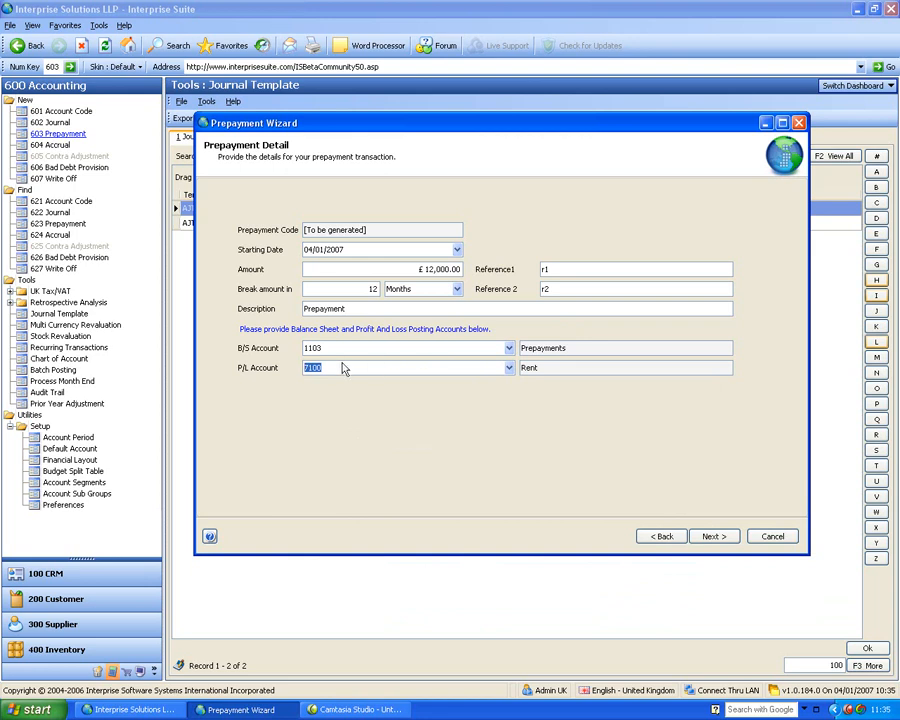
Proceed through the prepayment schedule to the generated journal entry and examine its Prepayments and Rent debit and credit lines.
{"action": "left_click", "coordinate": [710, 536]}
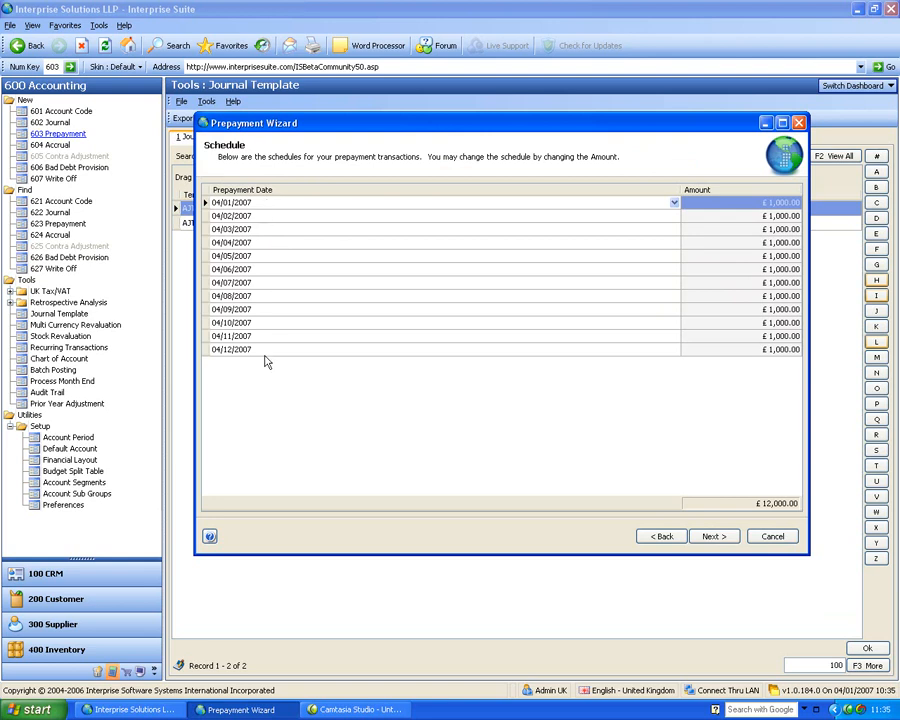
{"action": "left_click", "coordinate": [714, 537]}
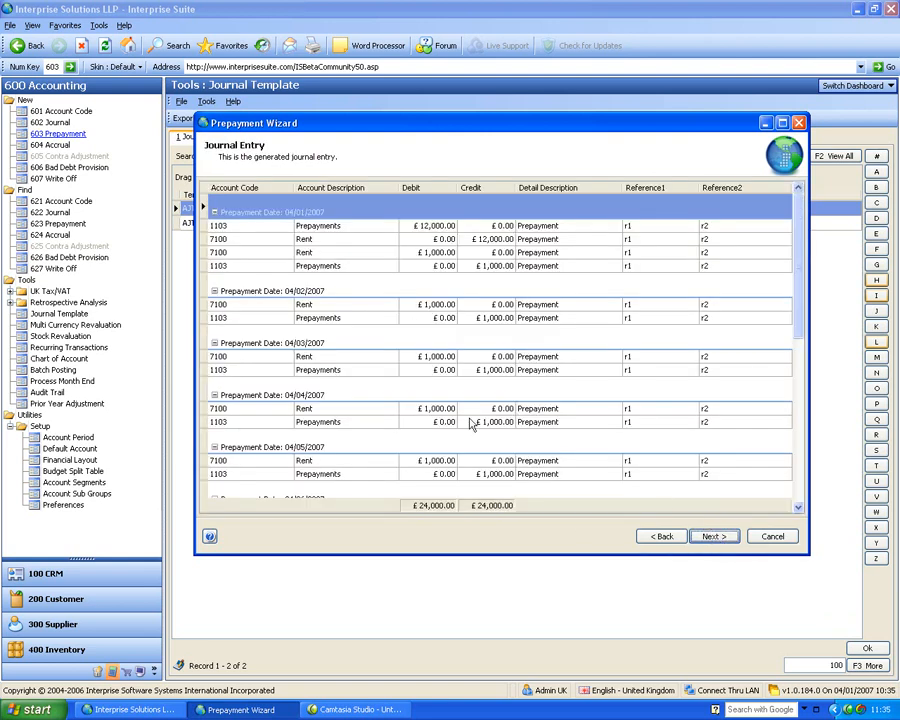
{"action": "left_click", "coordinate": [425, 230]}
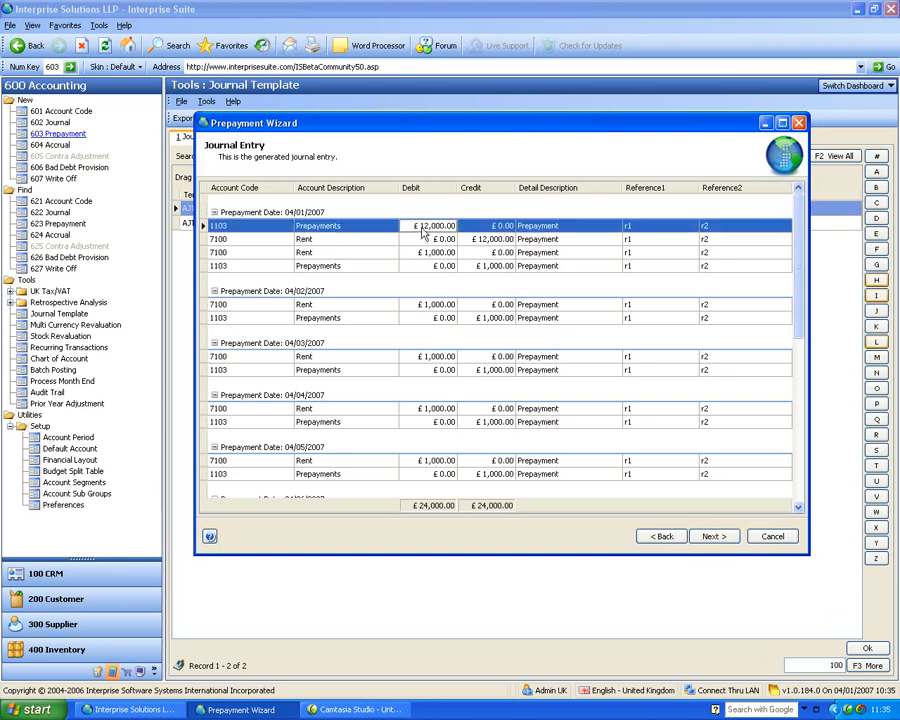
{"action": "left_click", "coordinate": [470, 241]}
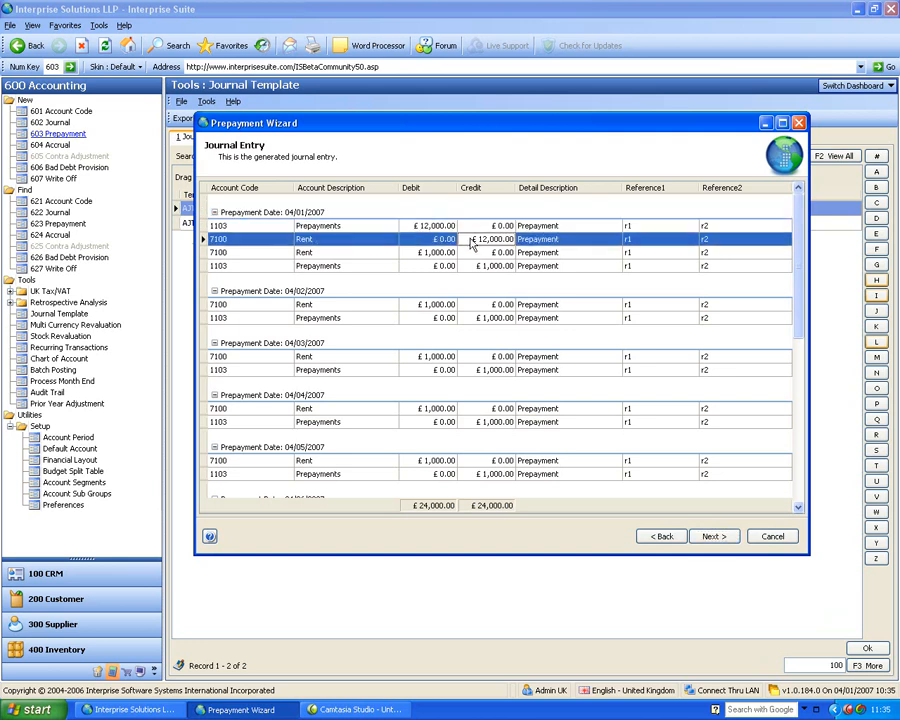
{"action": "left_click", "coordinate": [430, 228]}
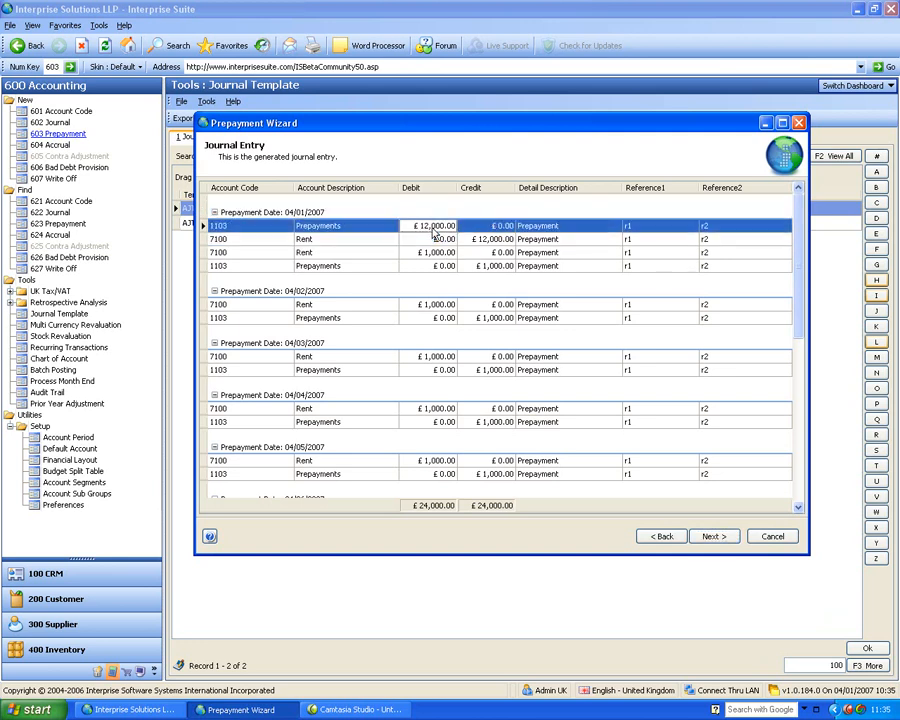
{"action": "left_click", "coordinate": [437, 255]}
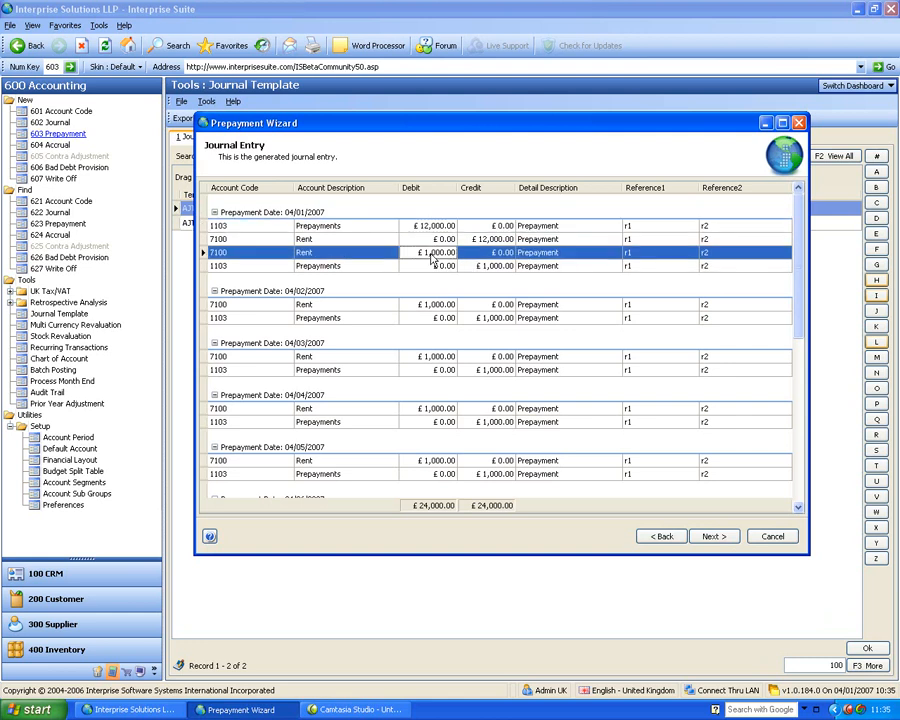
{"action": "left_click", "coordinate": [443, 305]}
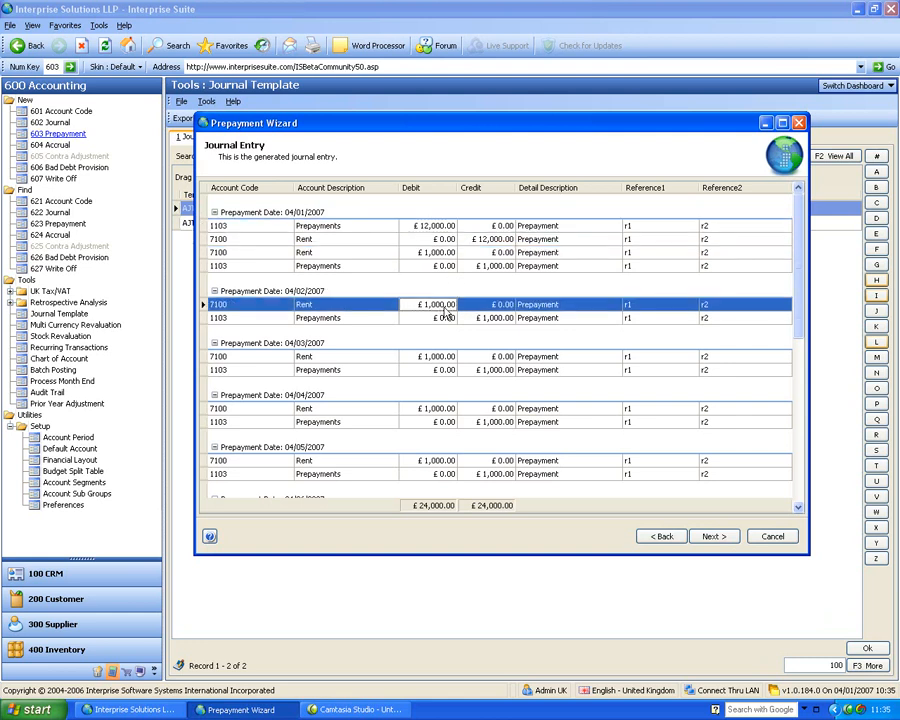
{"action": "left_click", "coordinate": [441, 358]}
{"action": "left_click", "coordinate": [452, 410]}
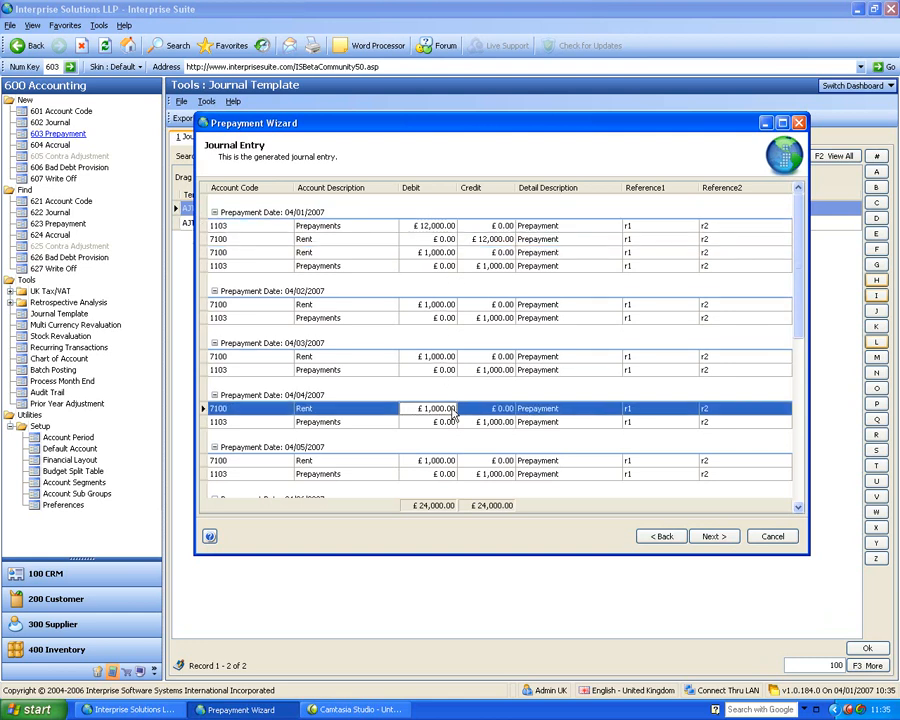
Complete the Prepayment Wizard and close the prepayment report.
{"action": "left_click", "coordinate": [713, 536]}
{"action": "left_click", "coordinate": [712, 537]}
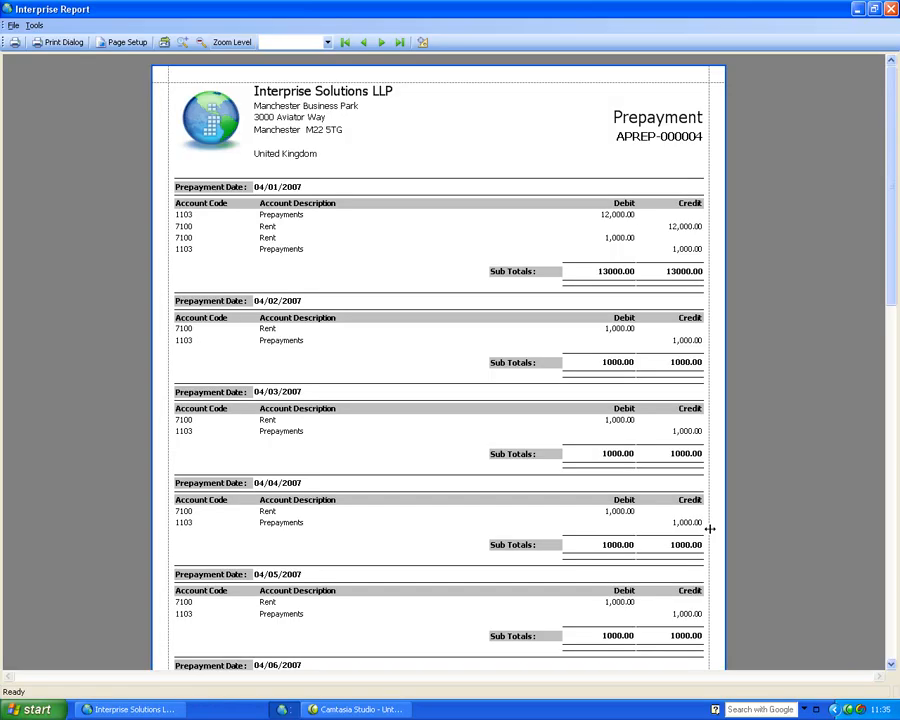
{"action": "left_click", "coordinate": [890, 8]}
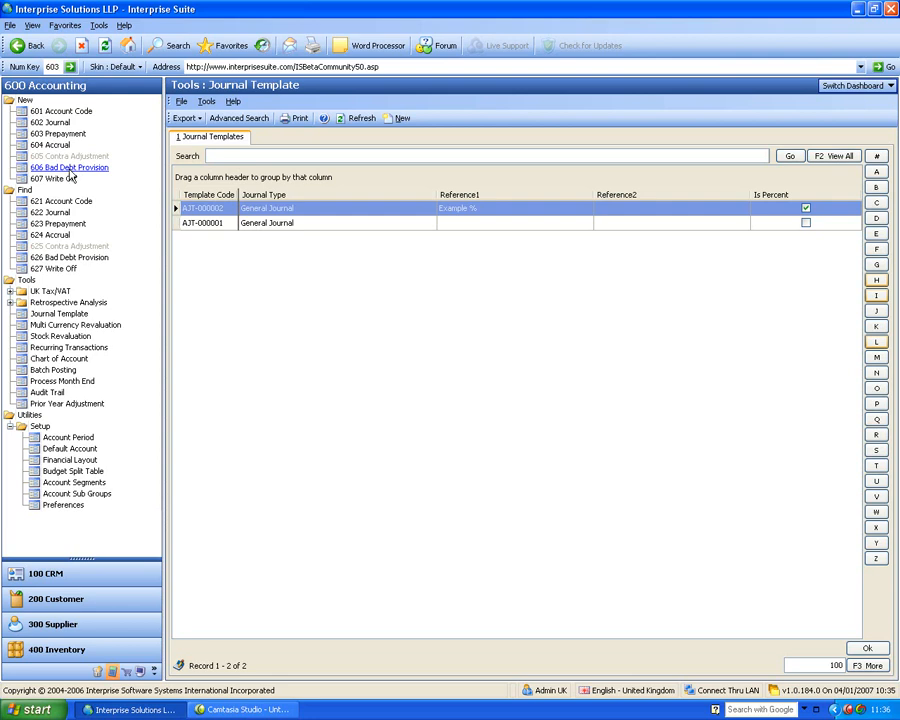
Start a bad debt provision for all customers and select invoices INV-000003, INV-000009, INV-000013, INV-000008 and INV-000015.
{"action": "left_click", "coordinate": [70, 168]}
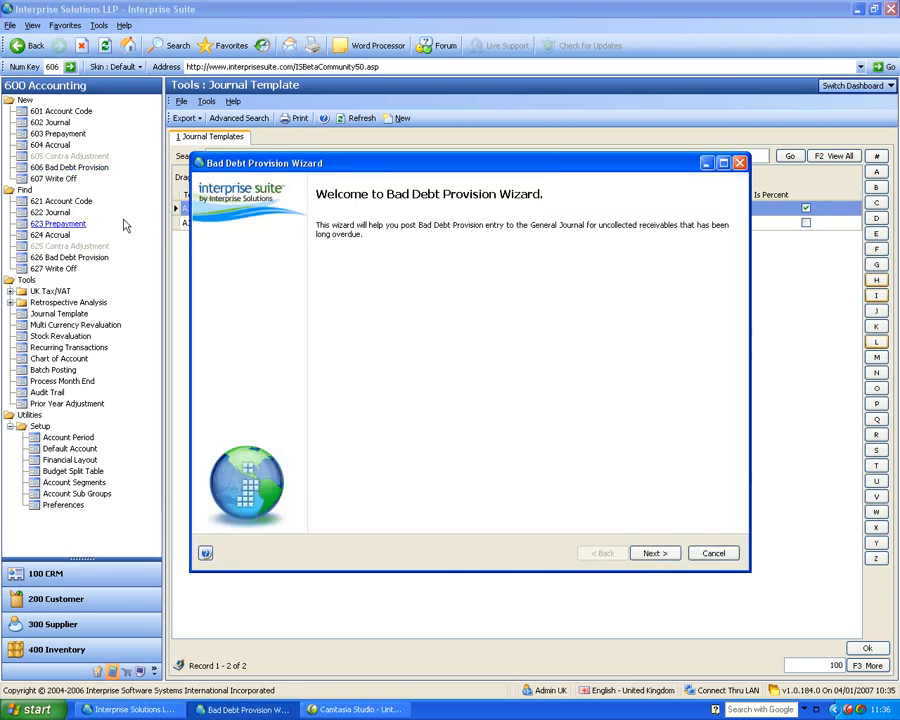
{"action": "left_click", "coordinate": [652, 555]}
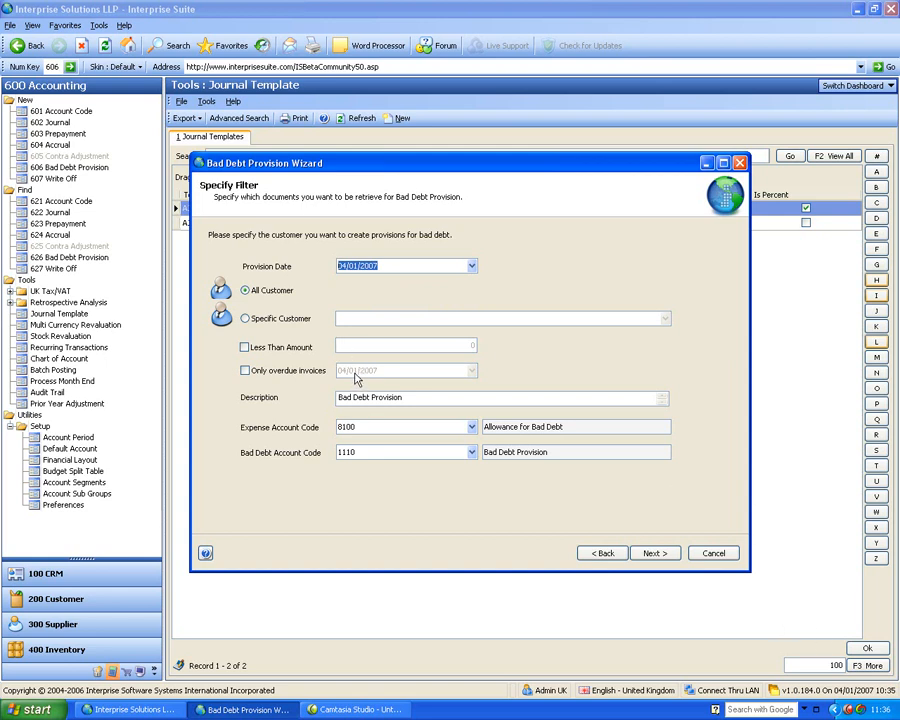
{"action": "left_click", "coordinate": [665, 556]}
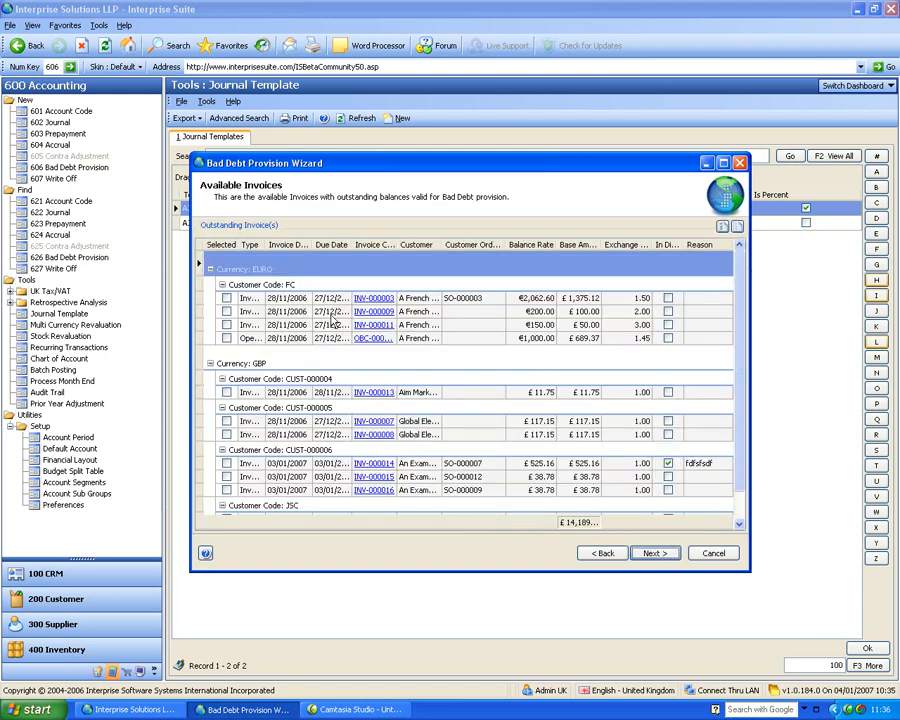
{"action": "left_click", "coordinate": [227, 299]}
{"action": "left_click", "coordinate": [227, 311]}
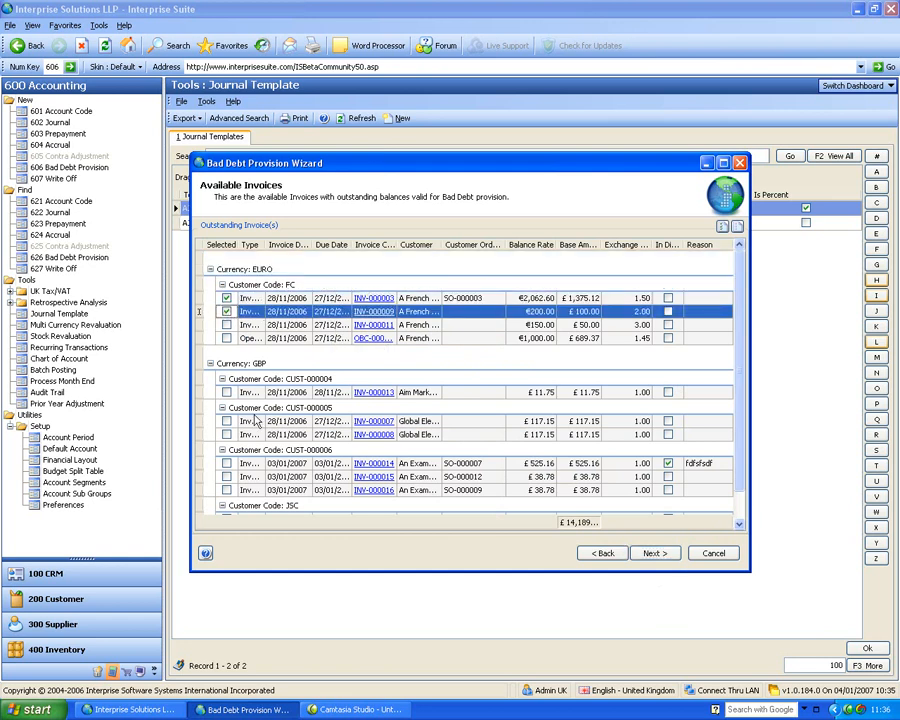
{"action": "left_click", "coordinate": [227, 392]}
{"action": "left_click", "coordinate": [226, 435]}
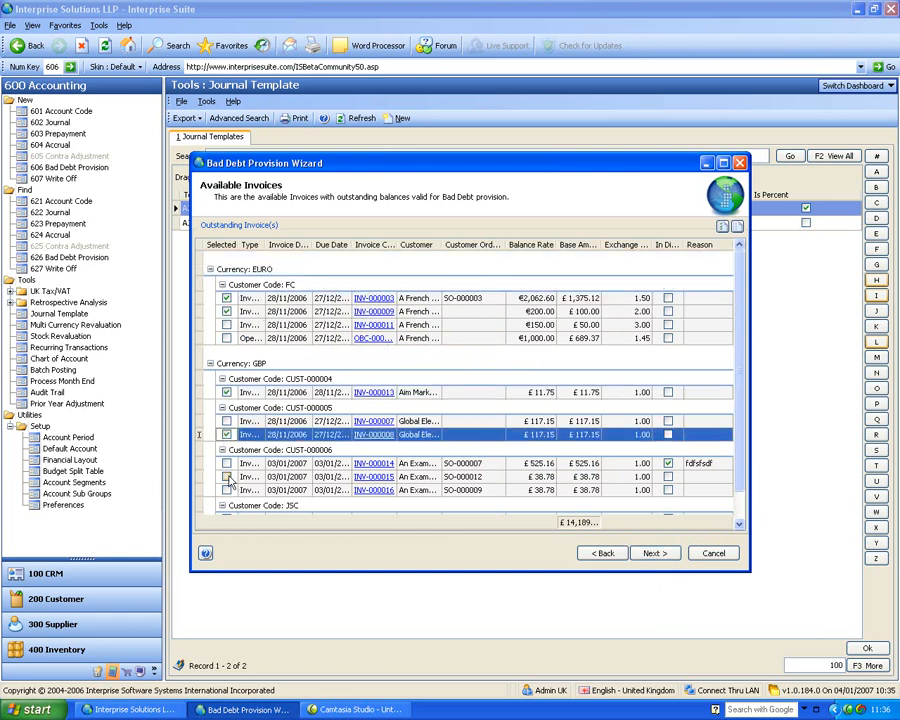
{"action": "left_click", "coordinate": [227, 477]}
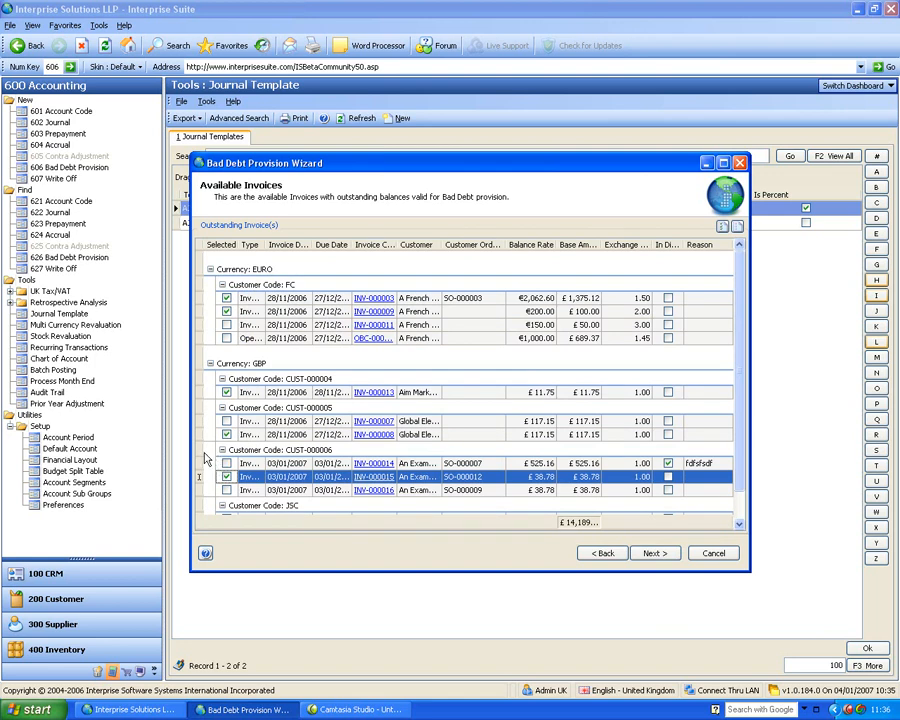
Review the selected receivables and journal entry, turn off Preview Journal Entry (Printable), and finish the Bad Debt Provision Wizard.
{"action": "left_click", "coordinate": [656, 555]}
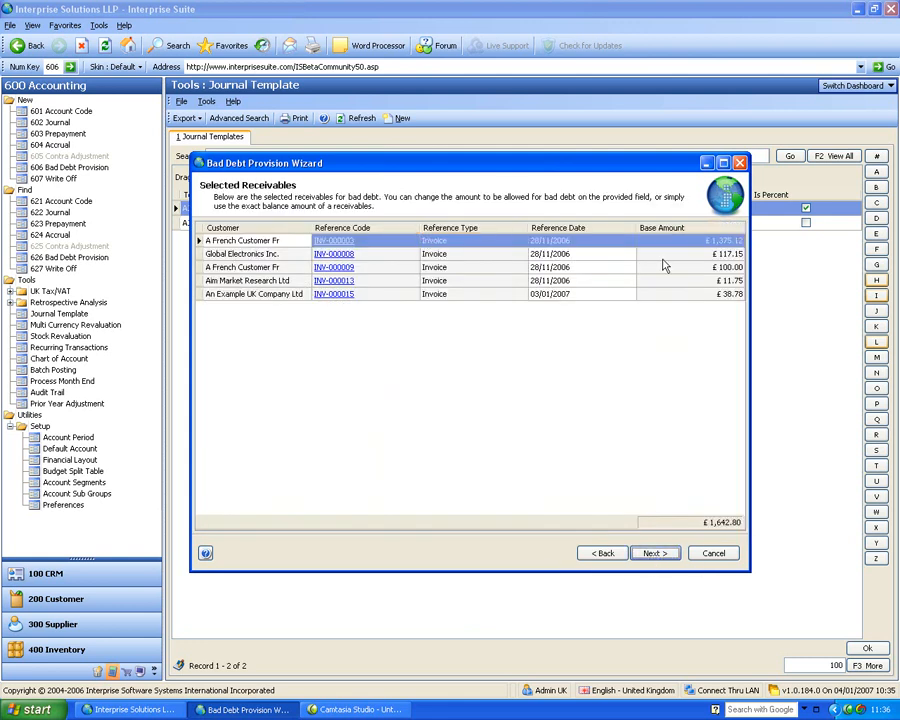
{"action": "left_click", "coordinate": [655, 553]}
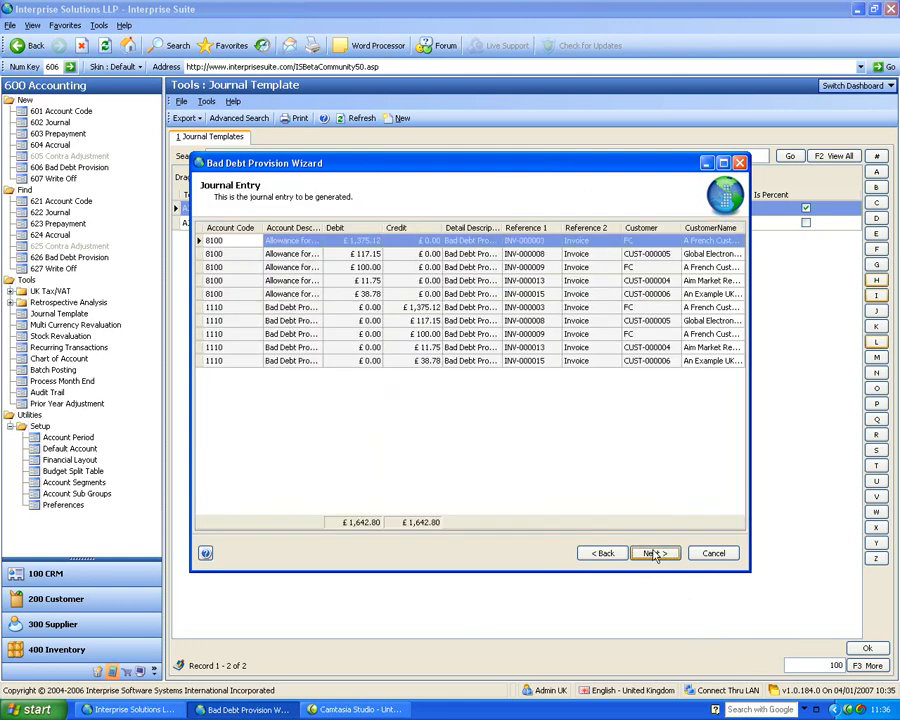
{"action": "left_click", "coordinate": [650, 553]}
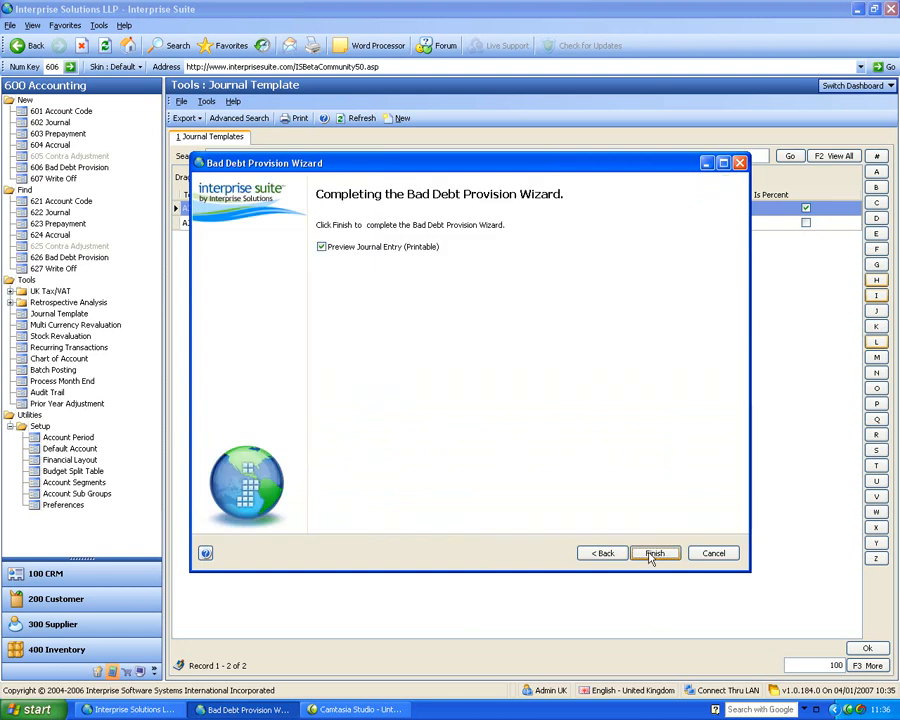
{"action": "left_click", "coordinate": [321, 247]}
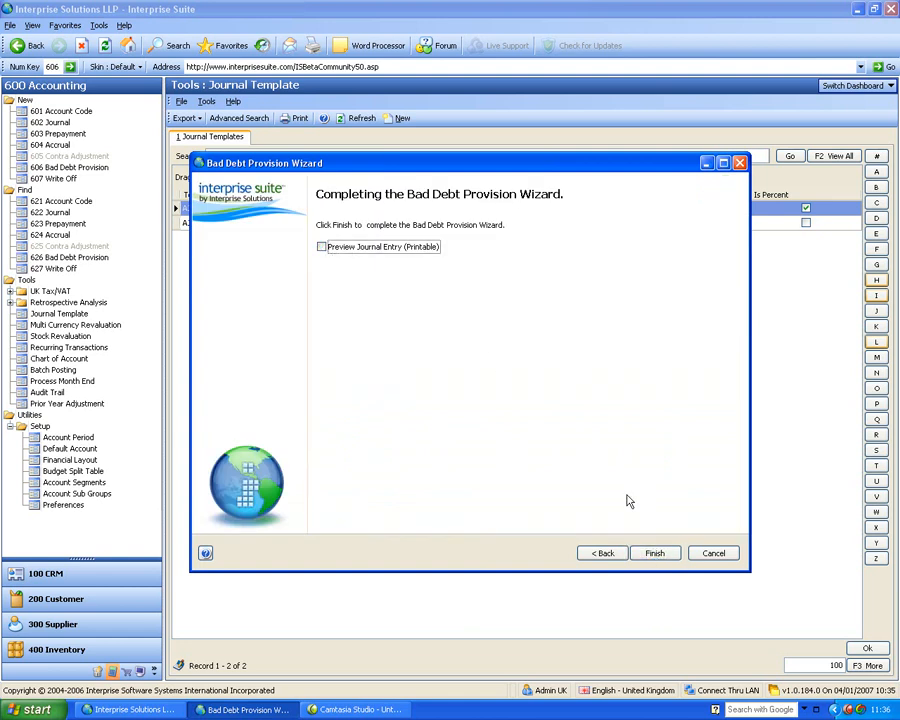
{"action": "left_click", "coordinate": [653, 556]}
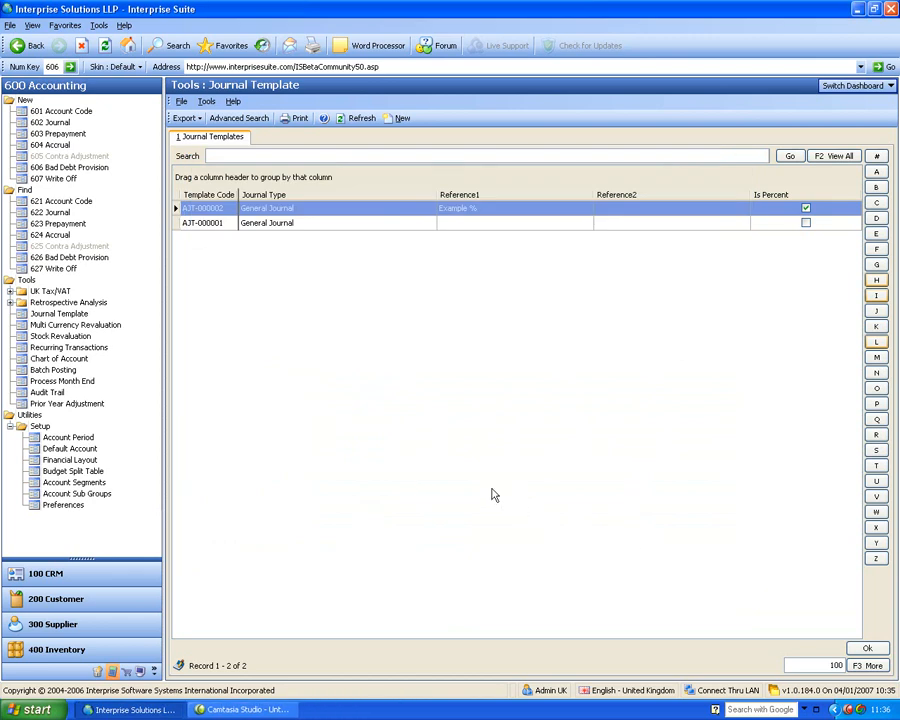
Find the newly created bad debt provision, reverse it, and close the reversal record.
{"action": "left_click", "coordinate": [73, 257]}
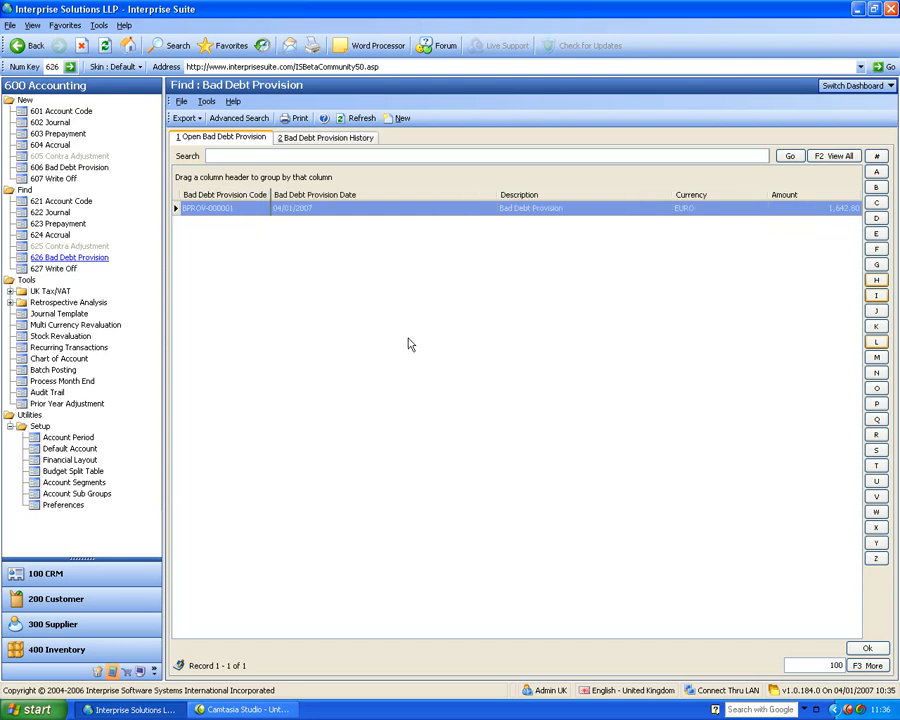
{"action": "left_click", "coordinate": [248, 210]}
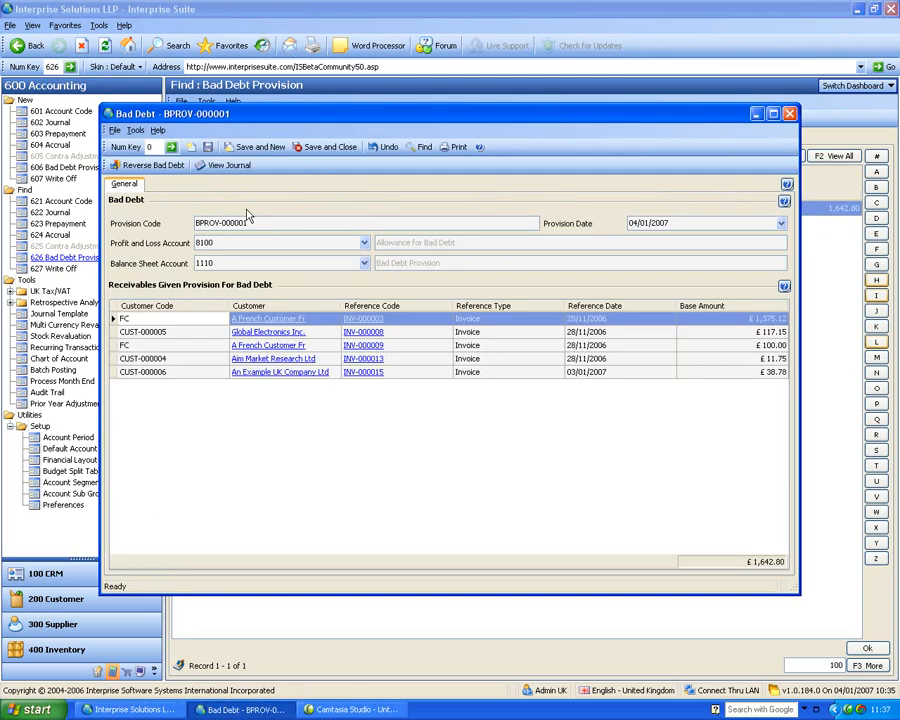
{"action": "left_click", "coordinate": [156, 174]}
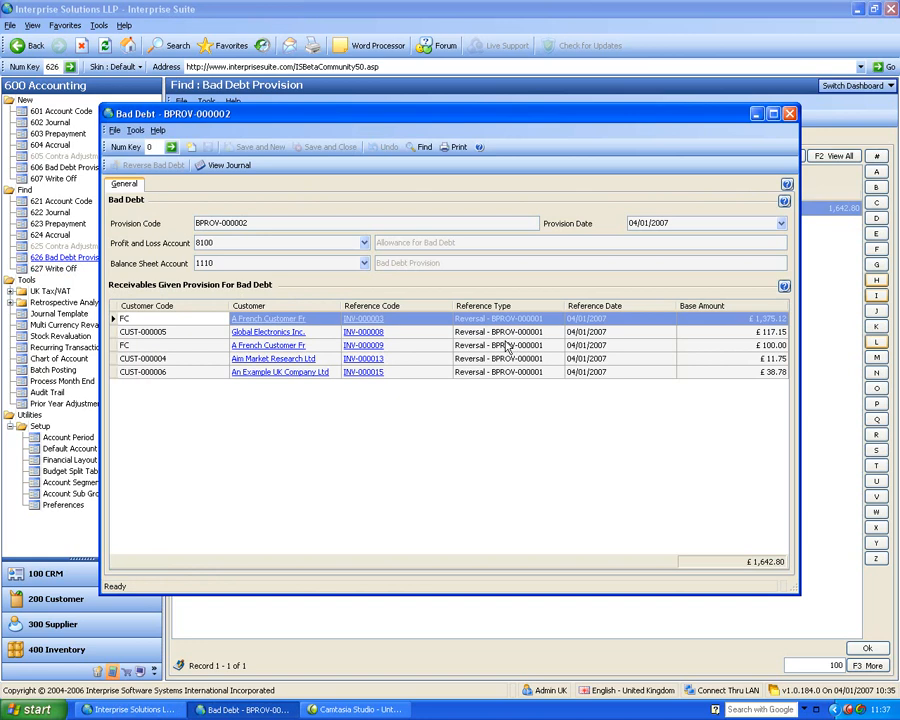
{"action": "left_click", "coordinate": [790, 113]}
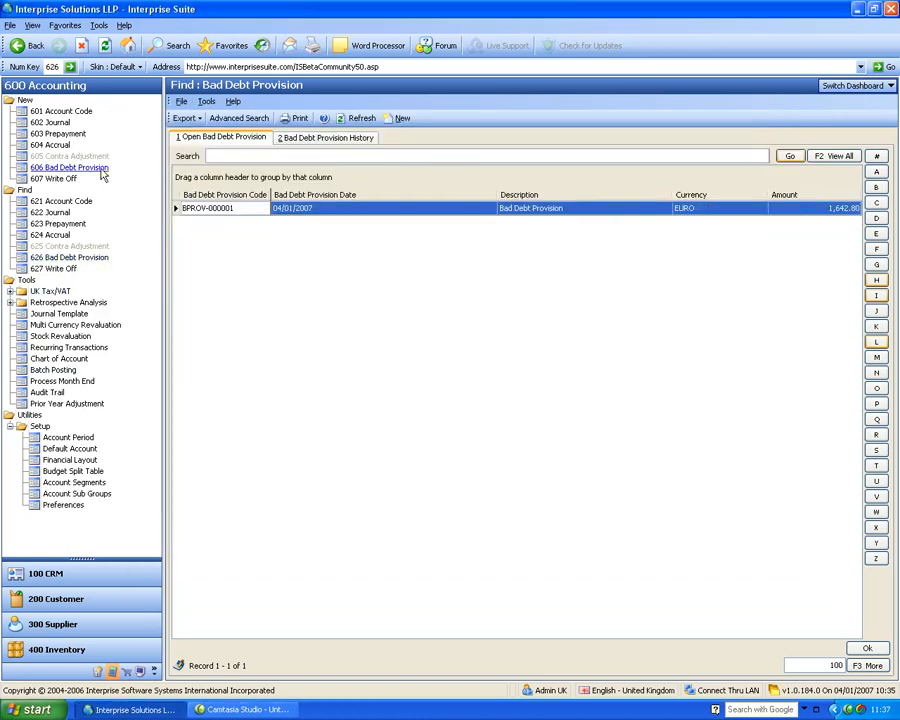
Start a write-off for all customers and select invoices INV-000003, INV-000013 and INV-000007.
{"action": "left_click", "coordinate": [62, 180]}
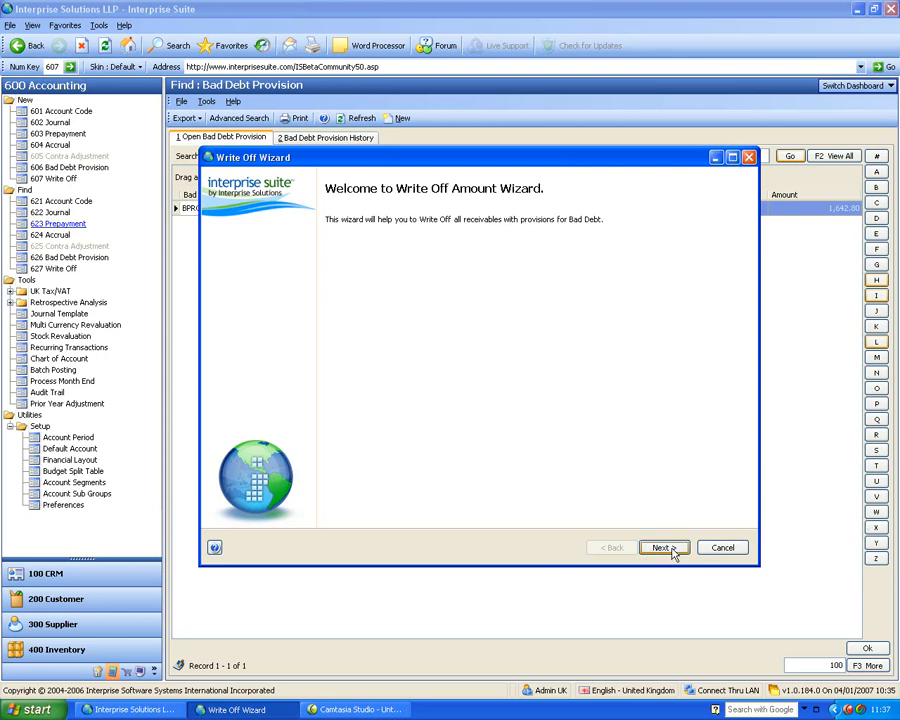
{"action": "left_click", "coordinate": [668, 547]}
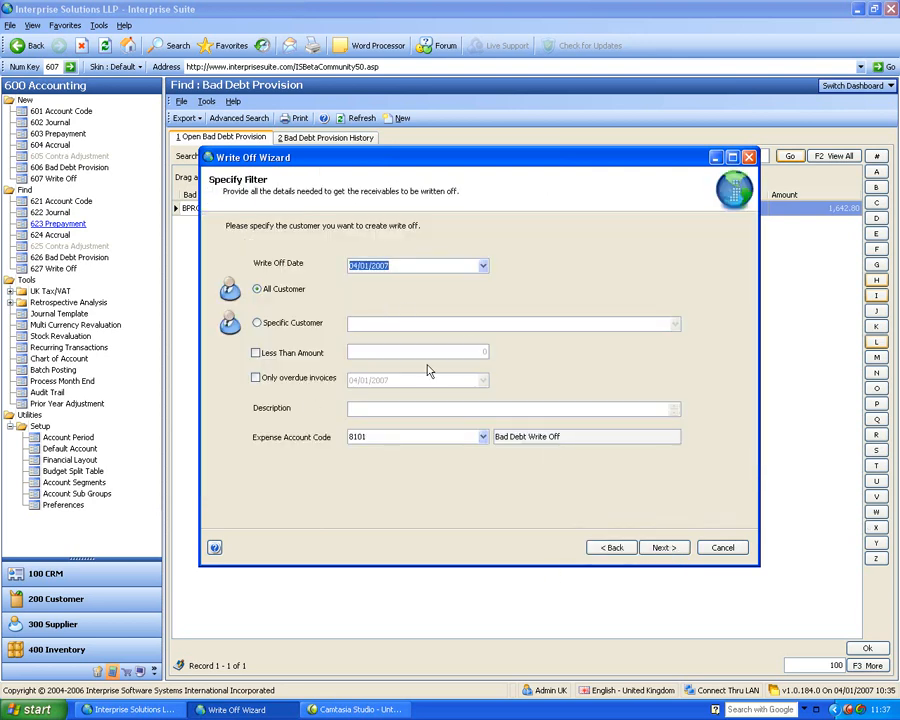
{"action": "left_click", "coordinate": [664, 547]}
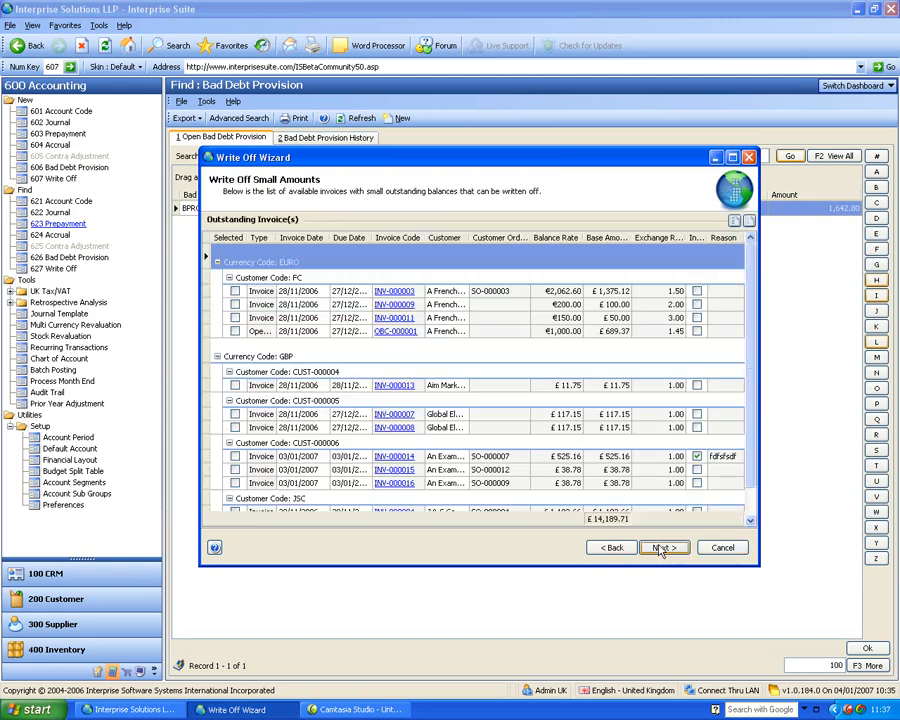
{"action": "left_click", "coordinate": [235, 291]}
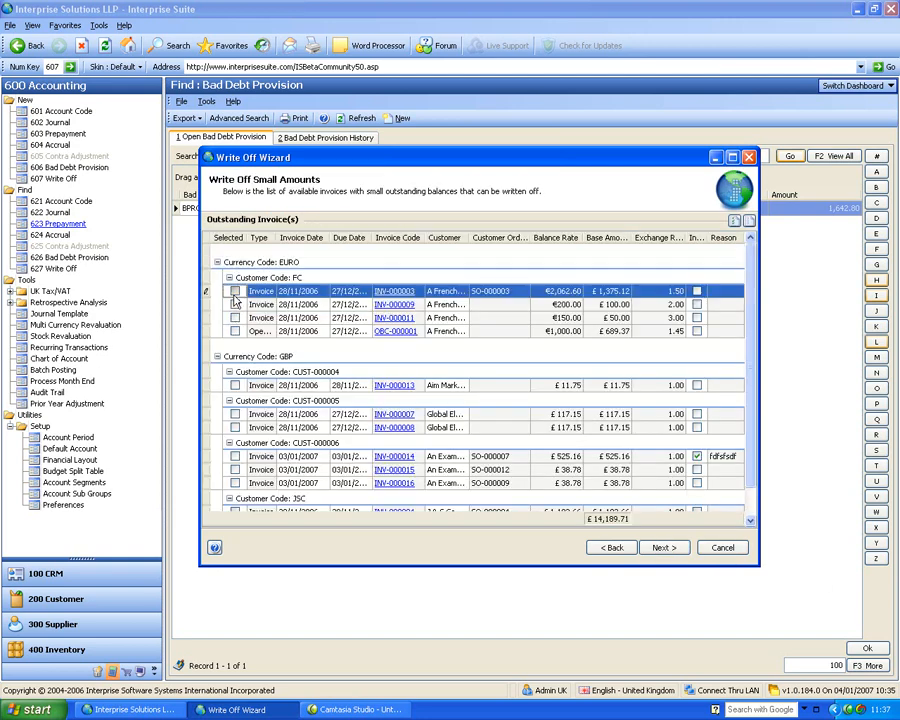
{"action": "left_click", "coordinate": [235, 385]}
{"action": "left_click", "coordinate": [236, 414]}
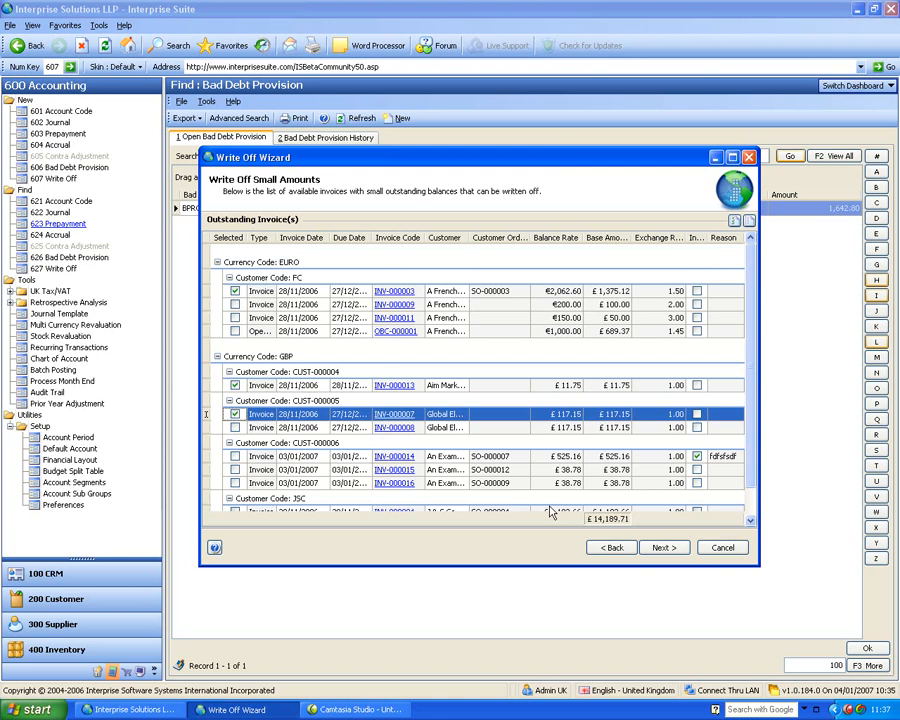
Proceed through the list of invoice write-offs and complete the Write Off Wizard.
{"action": "left_click", "coordinate": [662, 547]}
{"action": "left_click", "coordinate": [660, 552]}
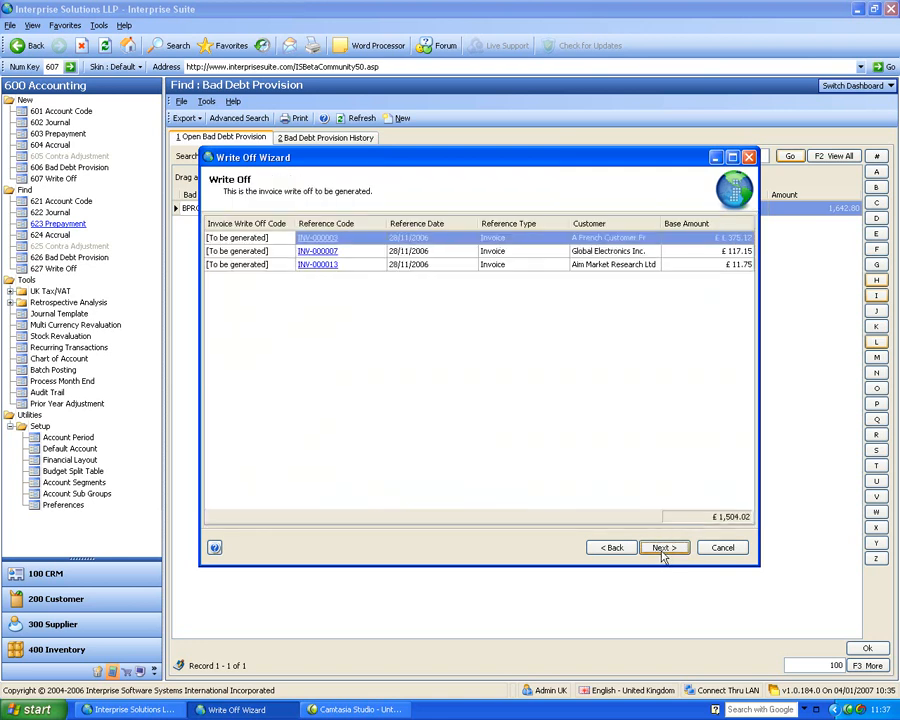
{"action": "left_click", "coordinate": [660, 553]}
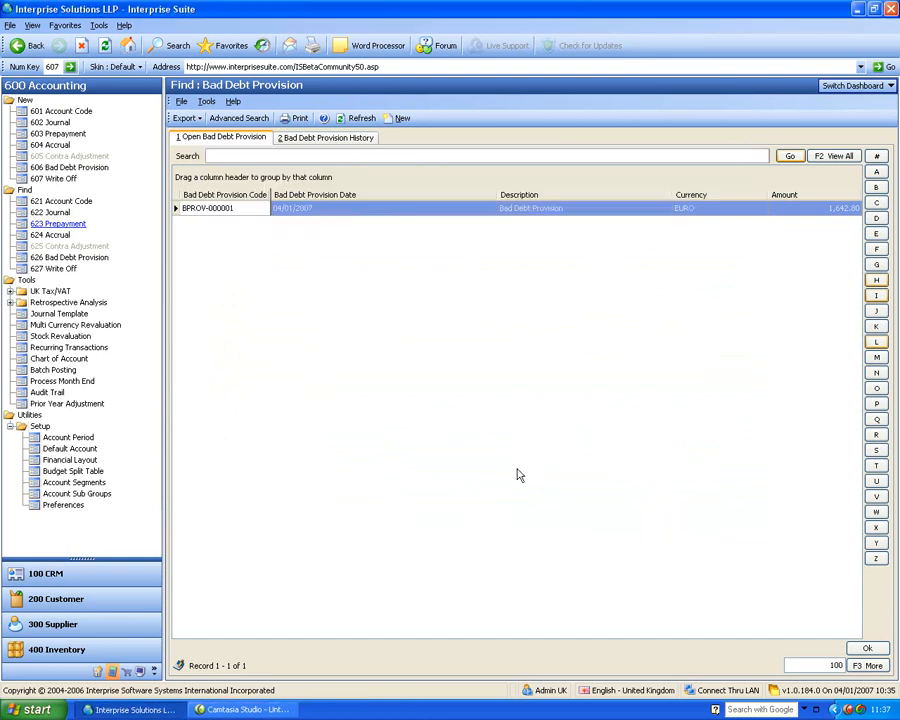
Find and open the new write-off record and examine the written-off amount for Global Electronics Inc.
{"action": "left_click", "coordinate": [55, 268]}
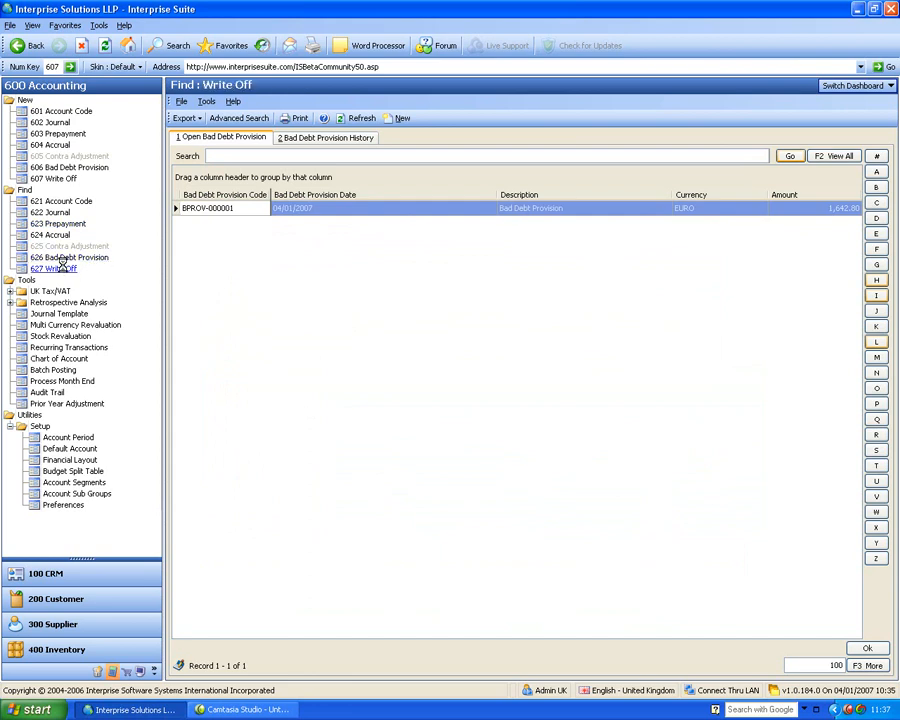
{"action": "double_click", "coordinate": [200, 208]}
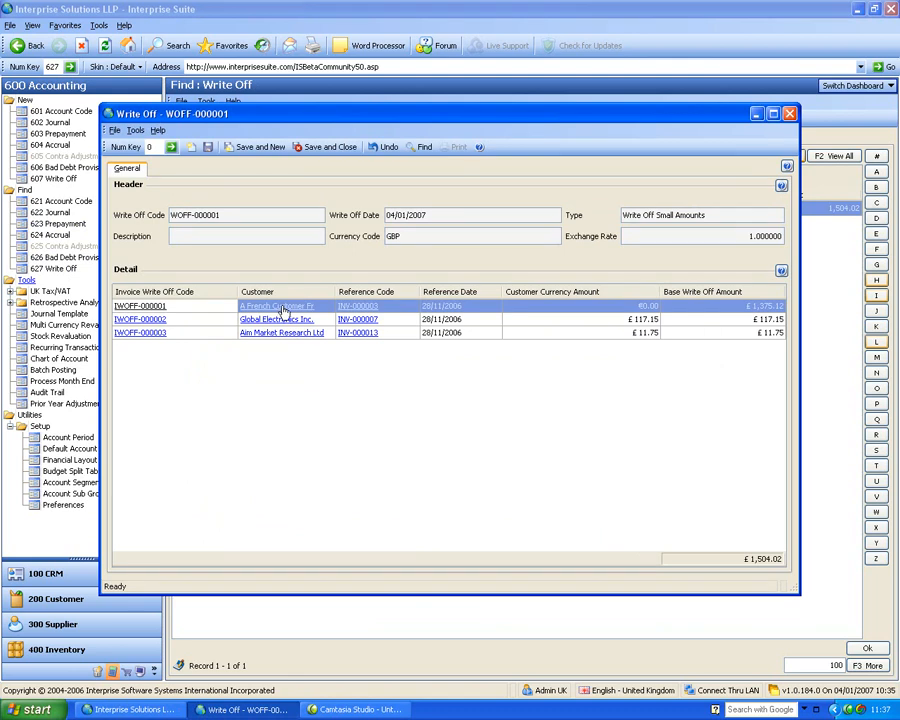
{"action": "left_click", "coordinate": [314, 320]}
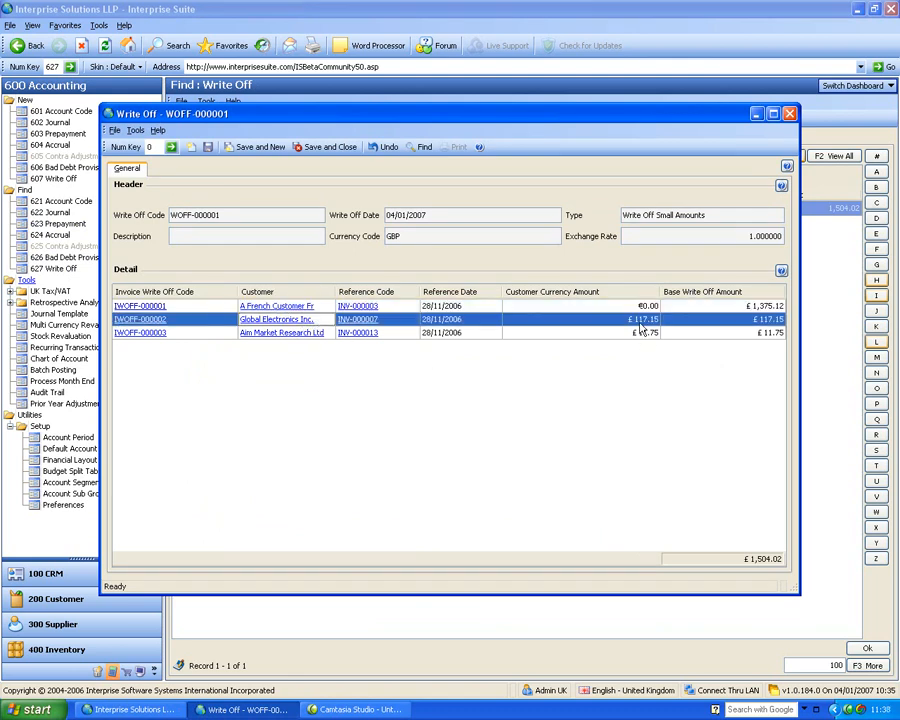
View Global Electronics Inc.'s transaction ledger for This Month, and close the customer and write-off records.
{"action": "left_click", "coordinate": [300, 320]}
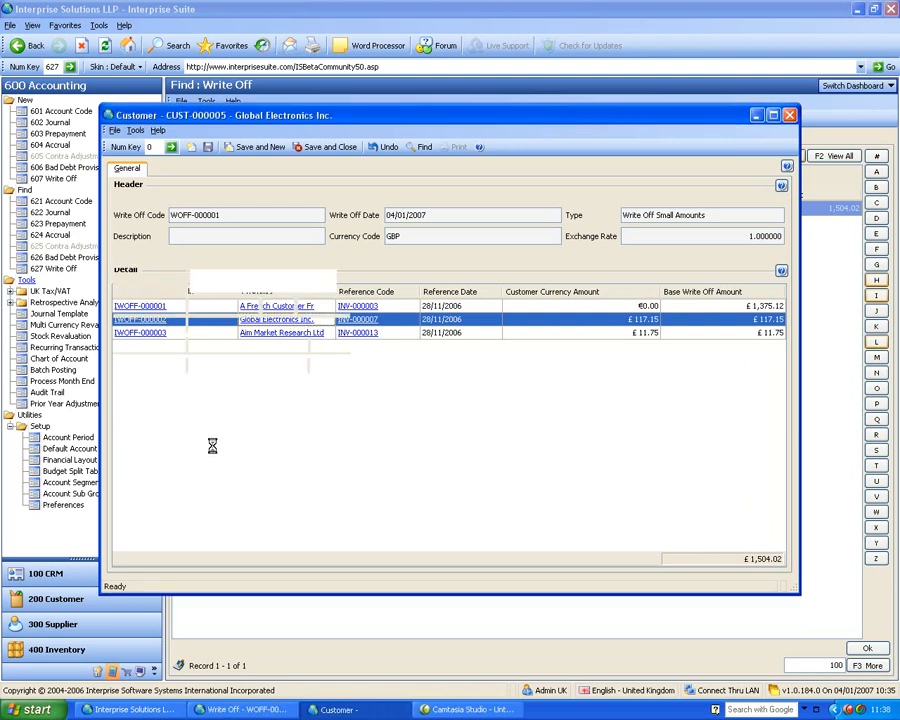
{"action": "left_click", "coordinate": [314, 168]}
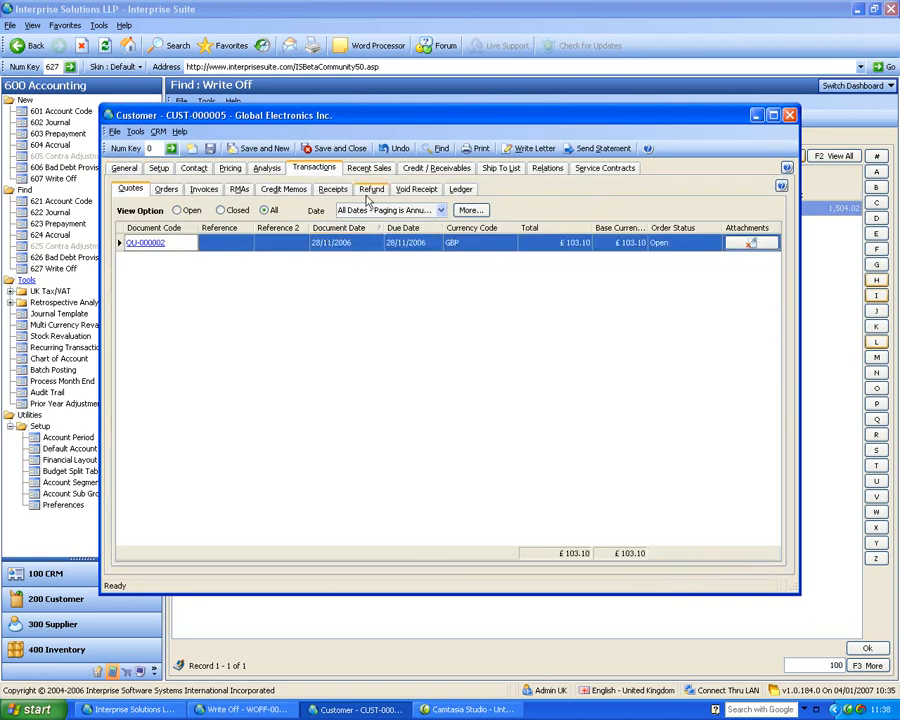
{"action": "left_click", "coordinate": [459, 191]}
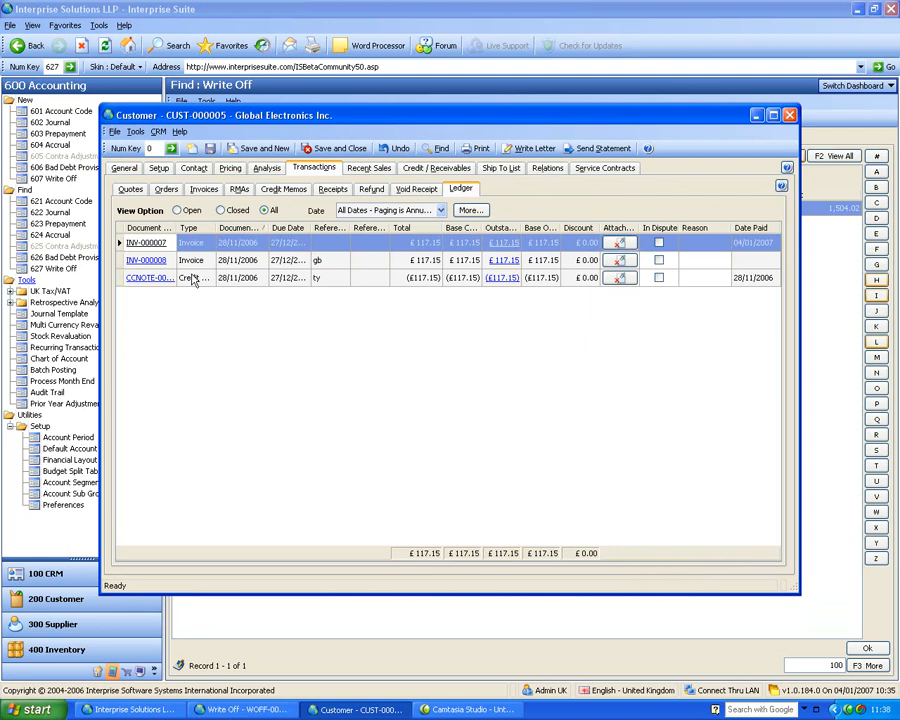
{"action": "left_click", "coordinate": [436, 212]}
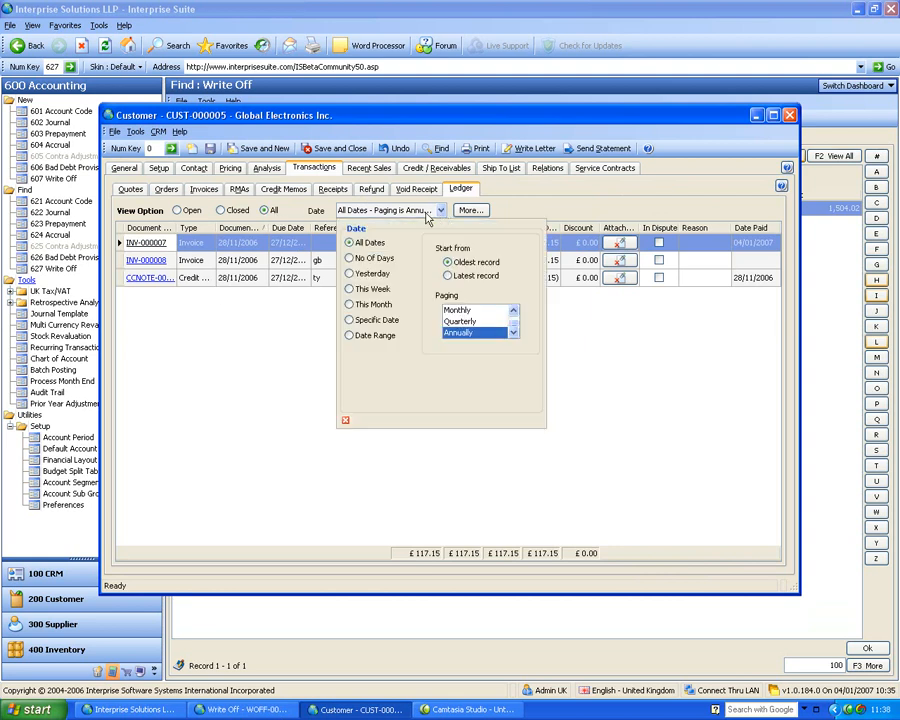
{"action": "left_click", "coordinate": [356, 304]}
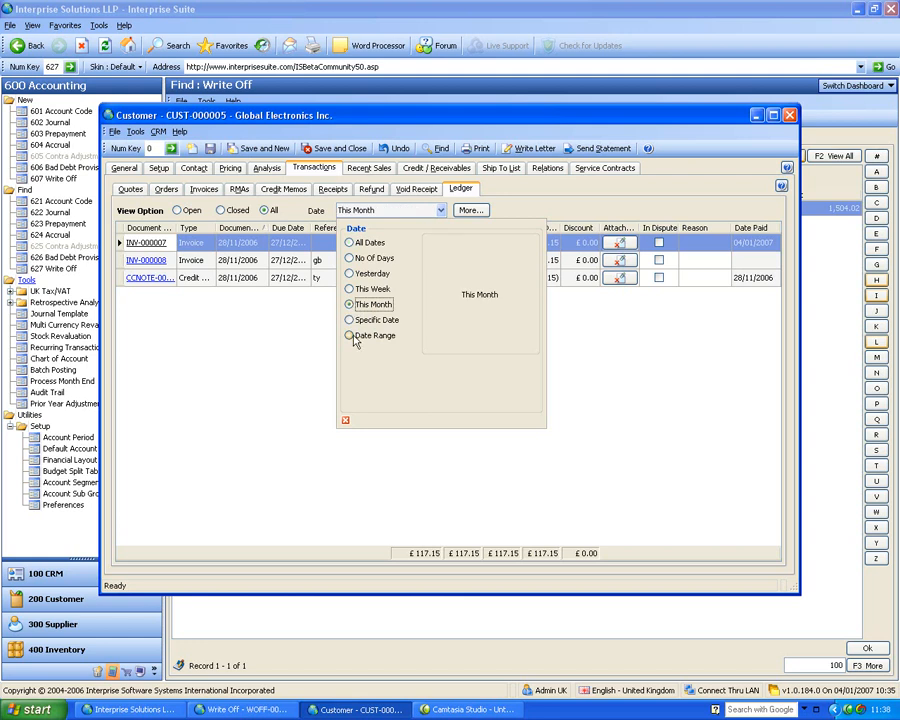
{"action": "left_click", "coordinate": [346, 422]}
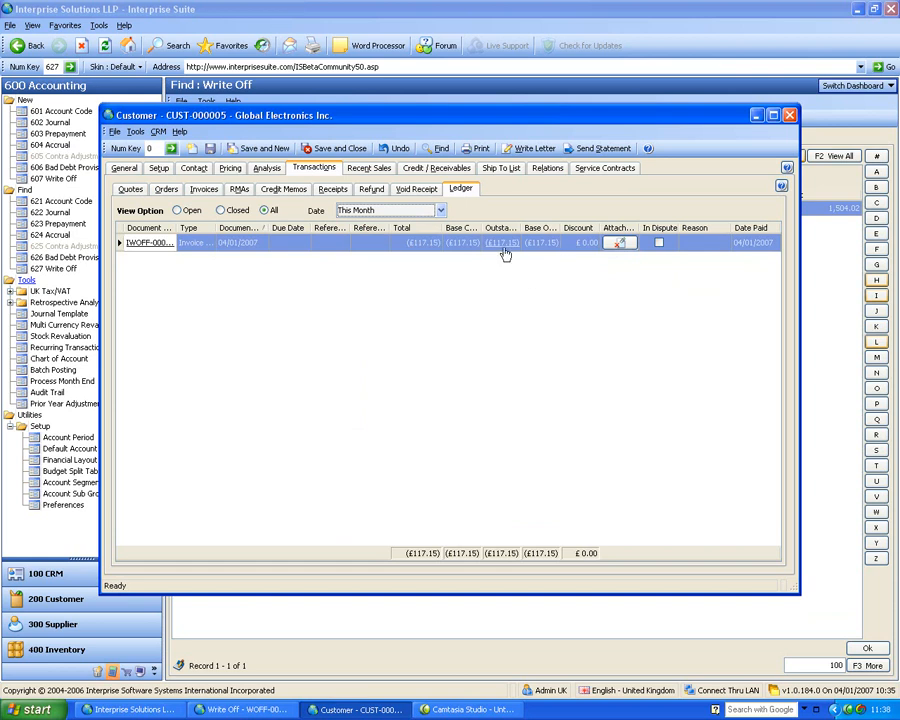
{"action": "left_click", "coordinate": [789, 115]}
{"action": "left_click", "coordinate": [789, 115]}
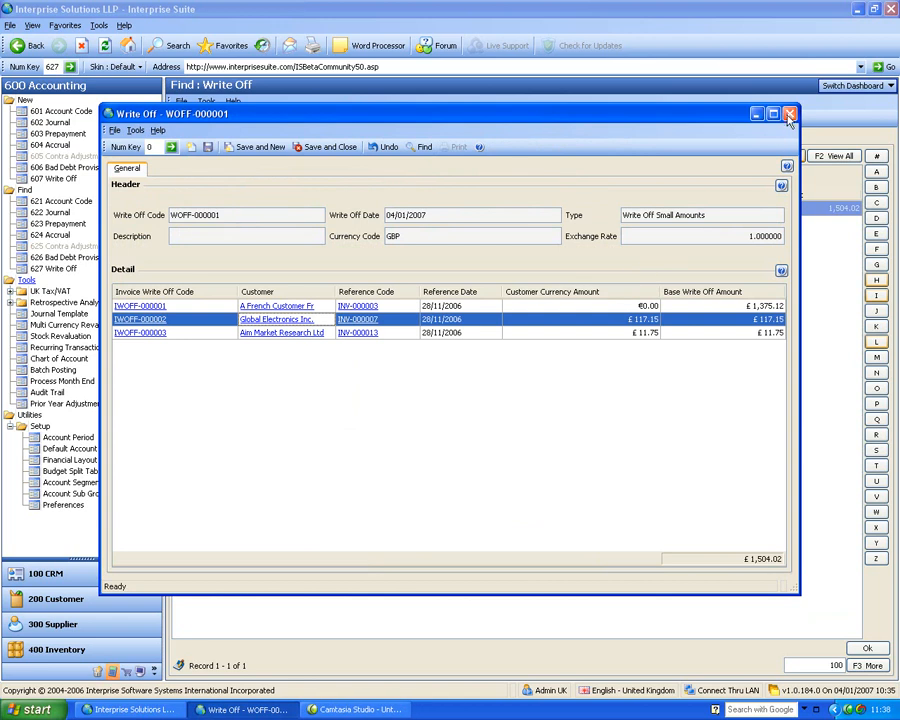
{"action": "left_click", "coordinate": [581, 478]}
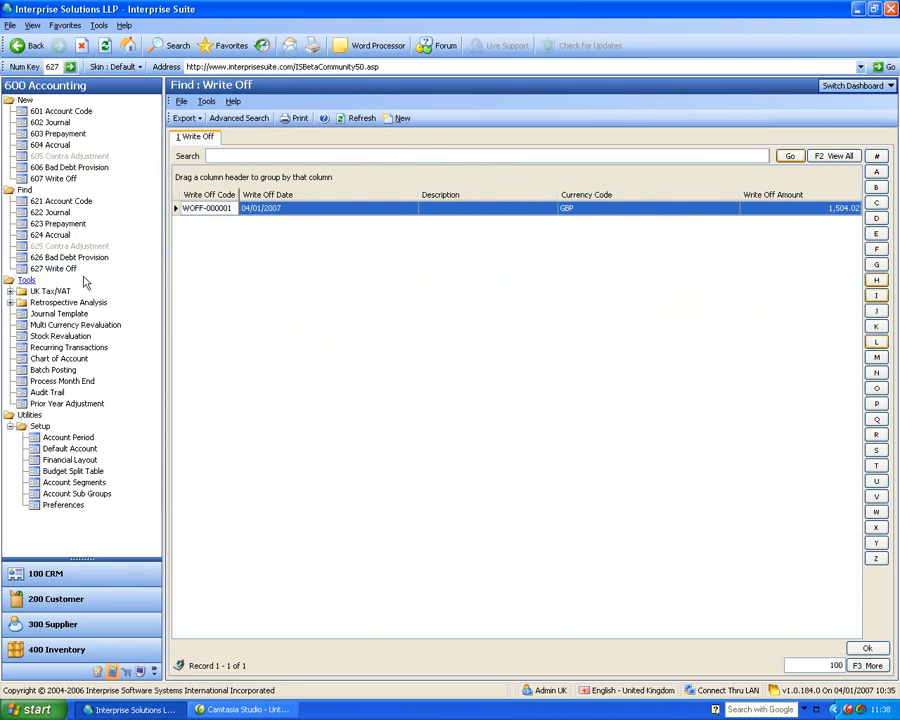
Look through the lists of existing prepayments, write-offs and open bad debt provisions.
{"action": "left_click", "coordinate": [58, 223]}
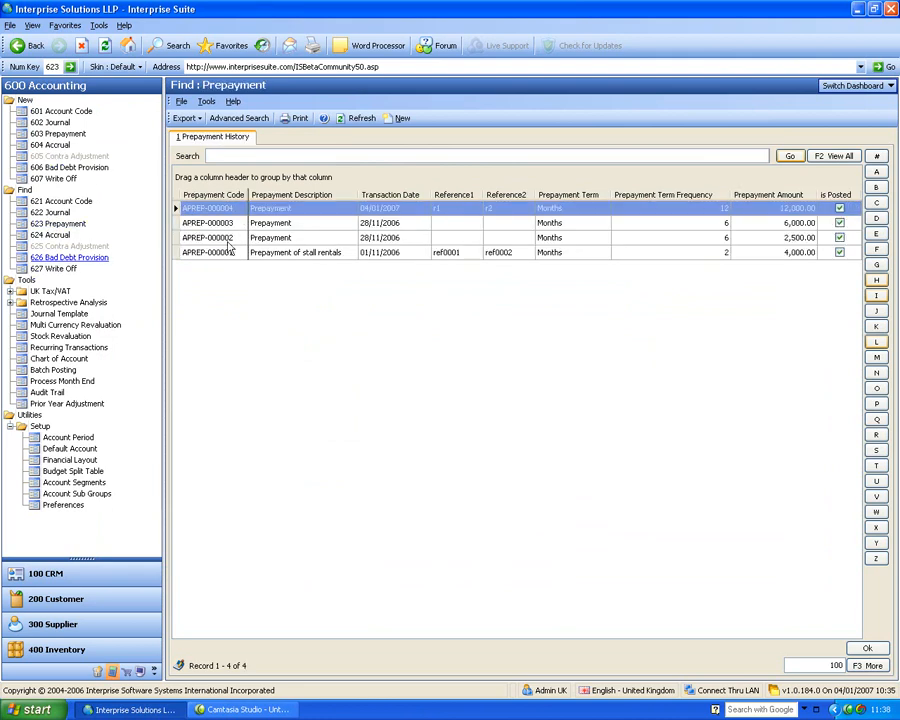
{"action": "left_click", "coordinate": [58, 268]}
{"action": "left_click", "coordinate": [67, 257]}
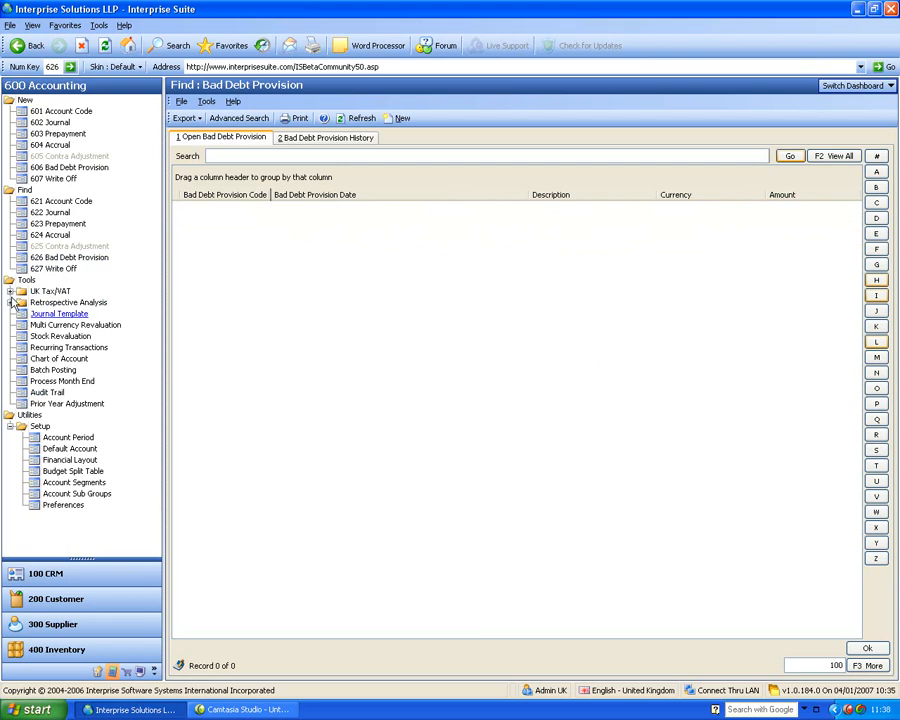
Start a new EC Sales List from the UK Tax/VAT tools and reposition its window.
{"action": "left_click", "coordinate": [10, 291]}
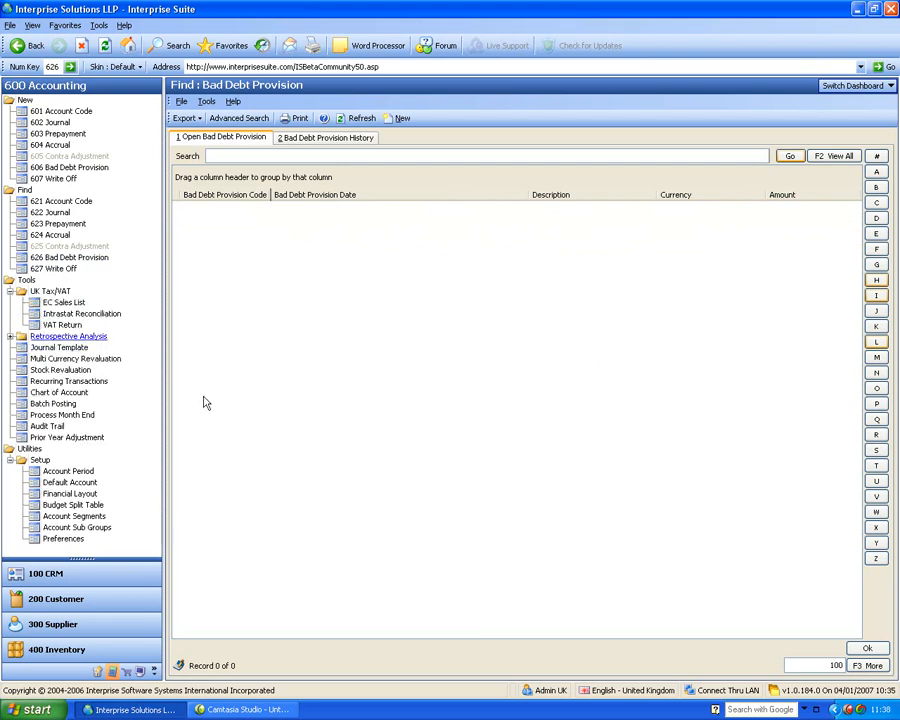
{"action": "left_click", "coordinate": [56, 304]}
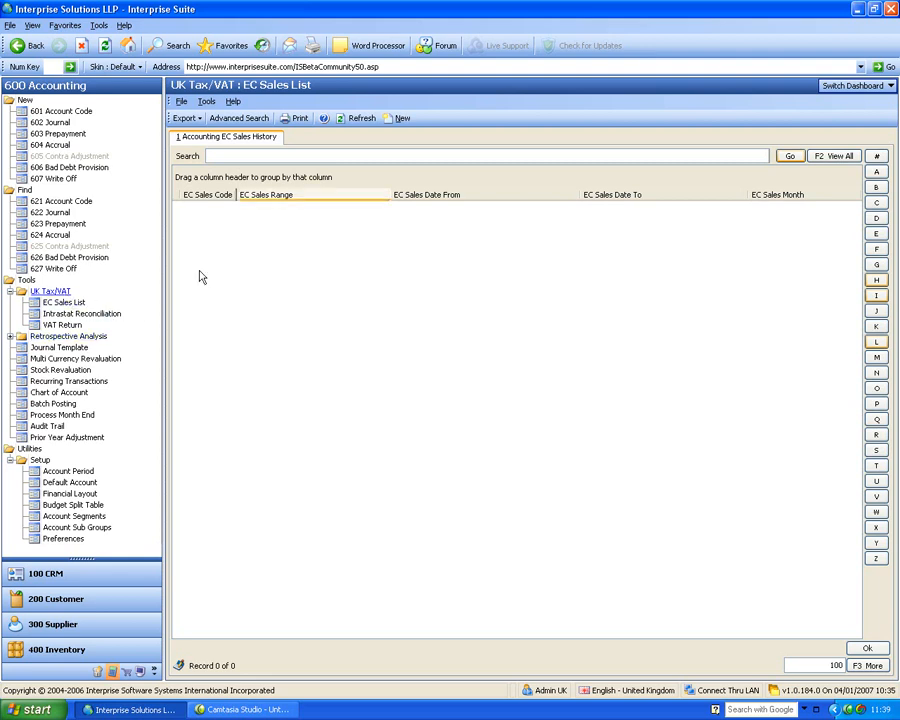
{"action": "left_click", "coordinate": [404, 118]}
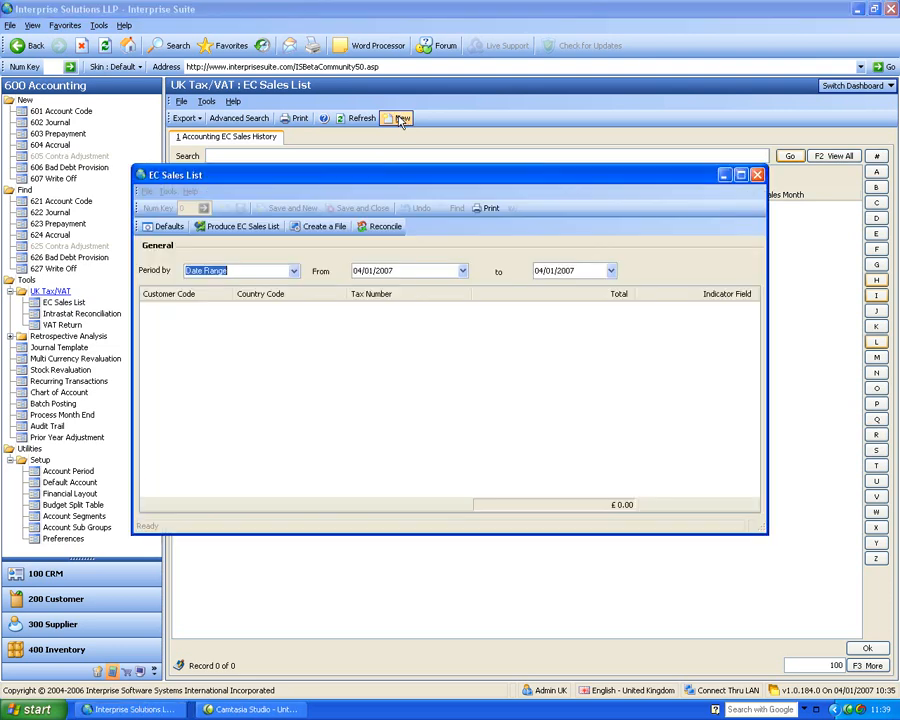
{"action": "left_click_drag", "start_coordinate": [436, 184], "coordinate": [485, 232]}
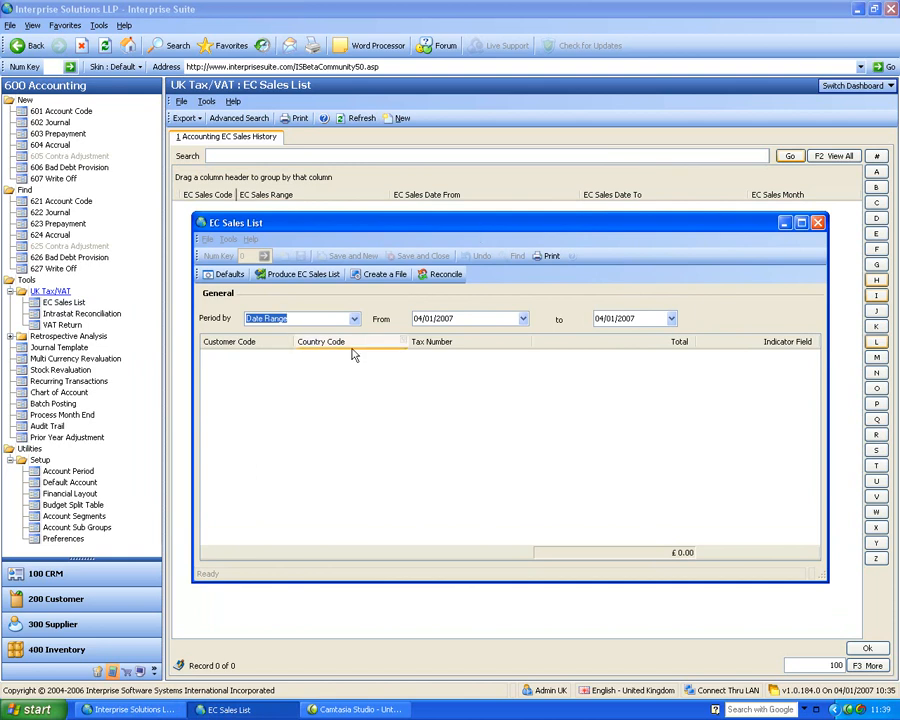
Set the sales list's start date to 01/11/2006, produce the EC sales list, and select its first French customer line.
{"action": "left_click", "coordinate": [523, 318]}
{"action": "left_click", "coordinate": [421, 335]}
{"action": "left_click", "coordinate": [421, 335]}
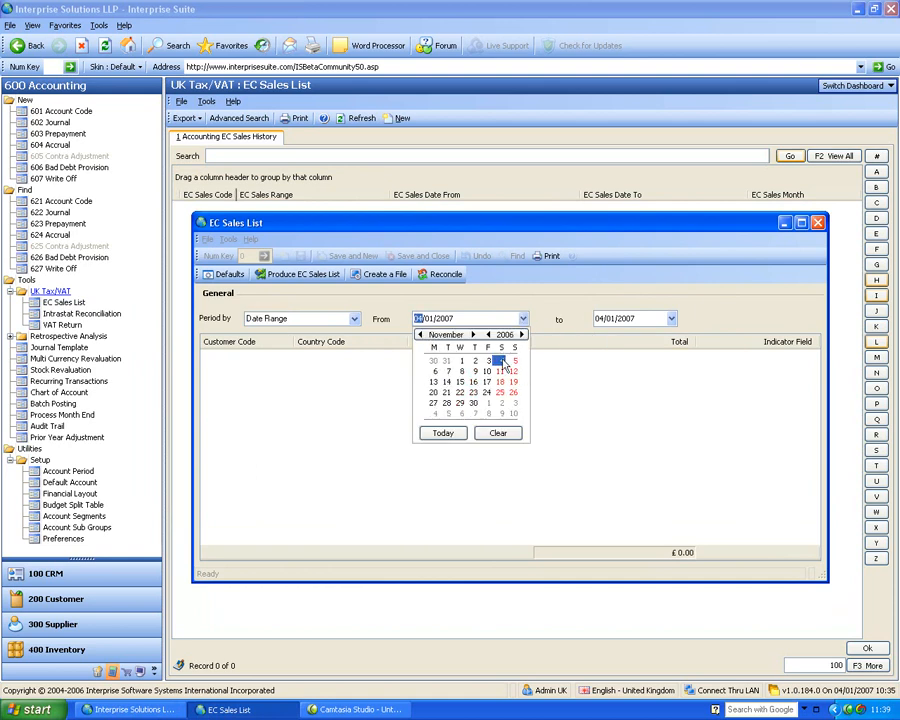
{"action": "left_click", "coordinate": [464, 361]}
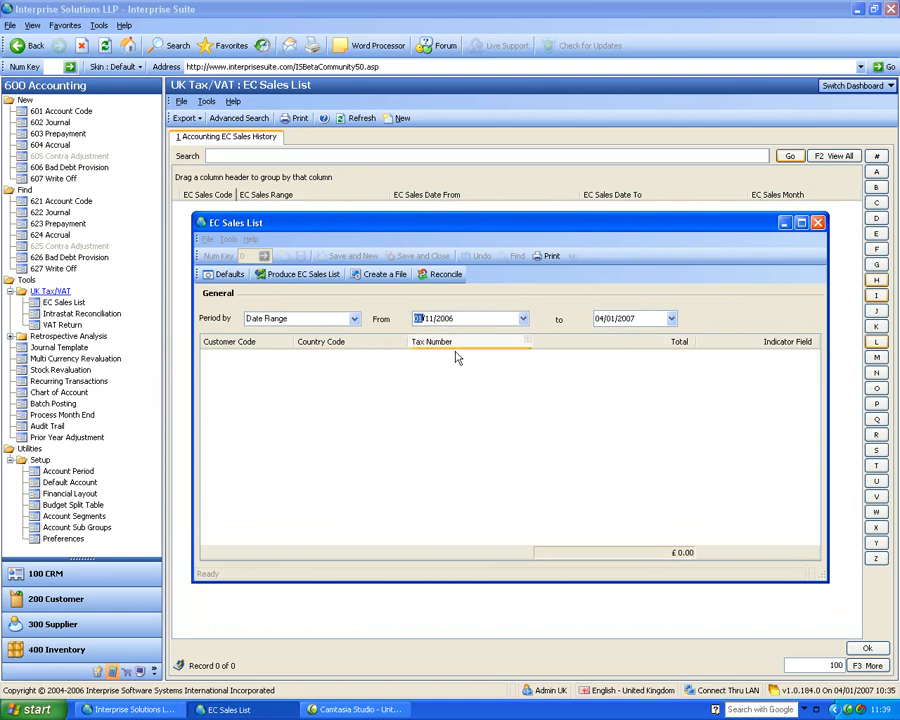
{"action": "left_click", "coordinate": [300, 274]}
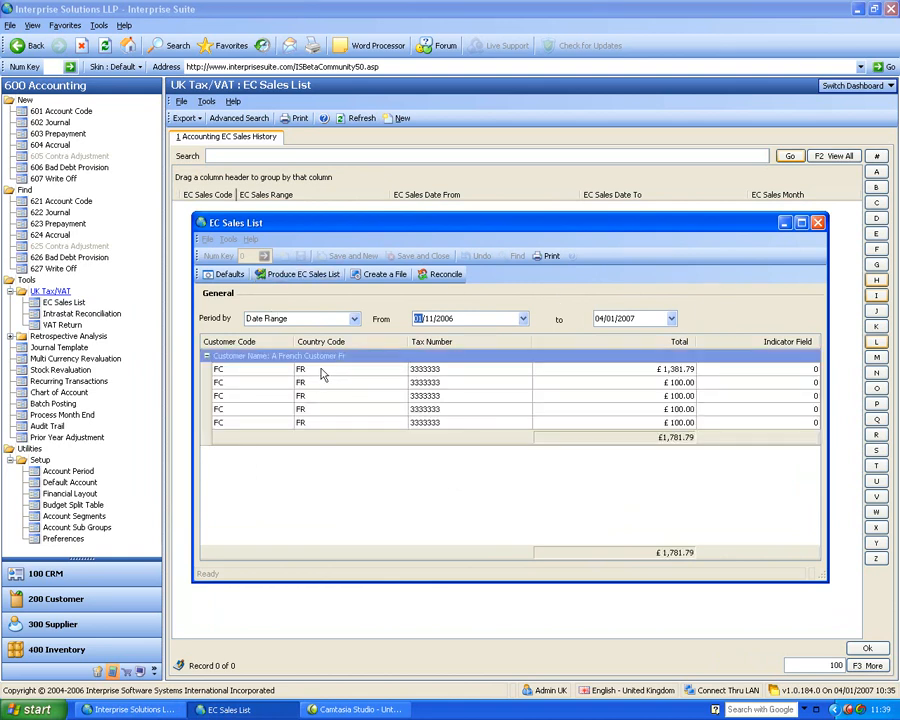
{"action": "left_click", "coordinate": [320, 373]}
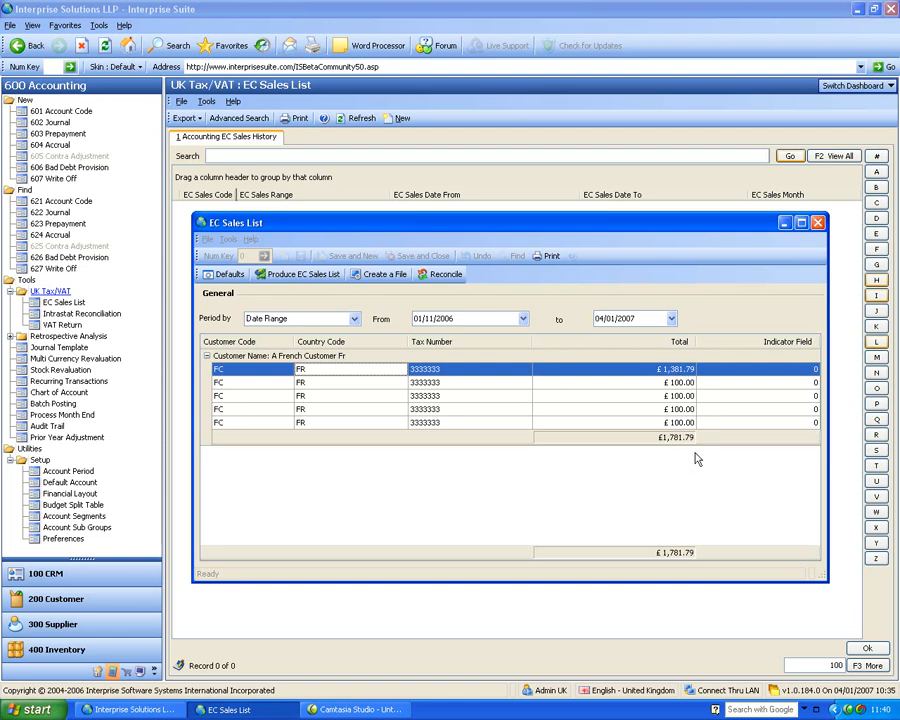
Create the EC sales submission file, examine its French customer row in Excel, and close the workbook without saving.
{"action": "left_click", "coordinate": [388, 281]}
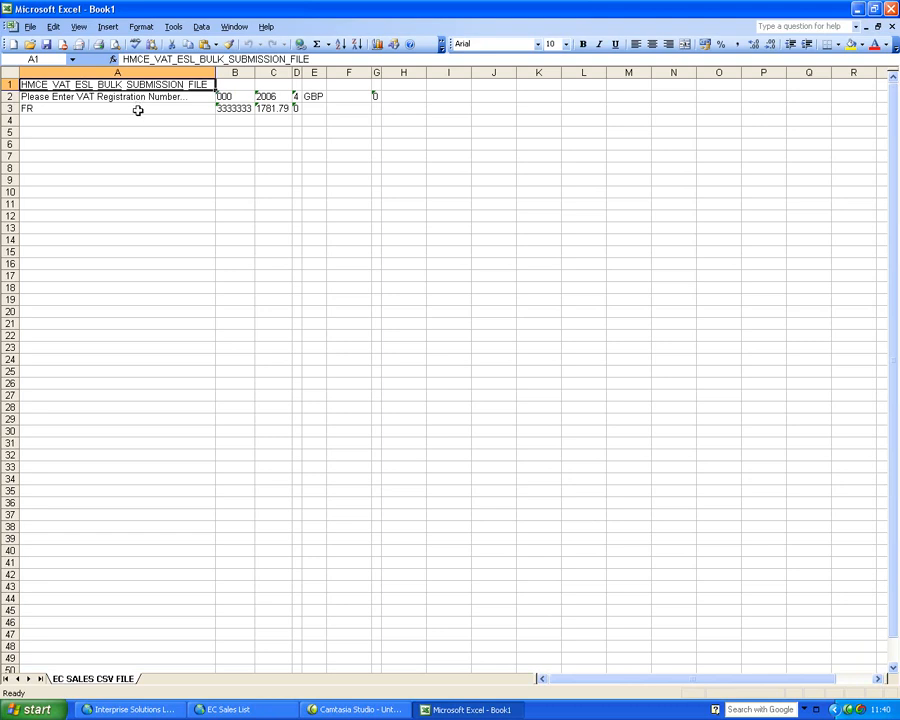
{"action": "left_click", "coordinate": [138, 109]}
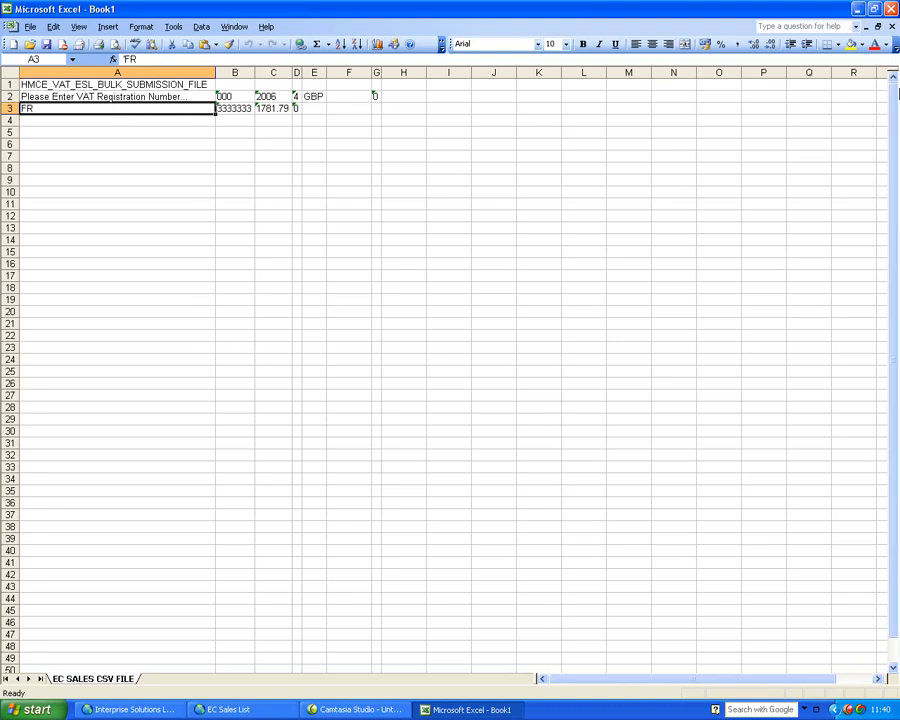
{"action": "left_click", "coordinate": [891, 9]}
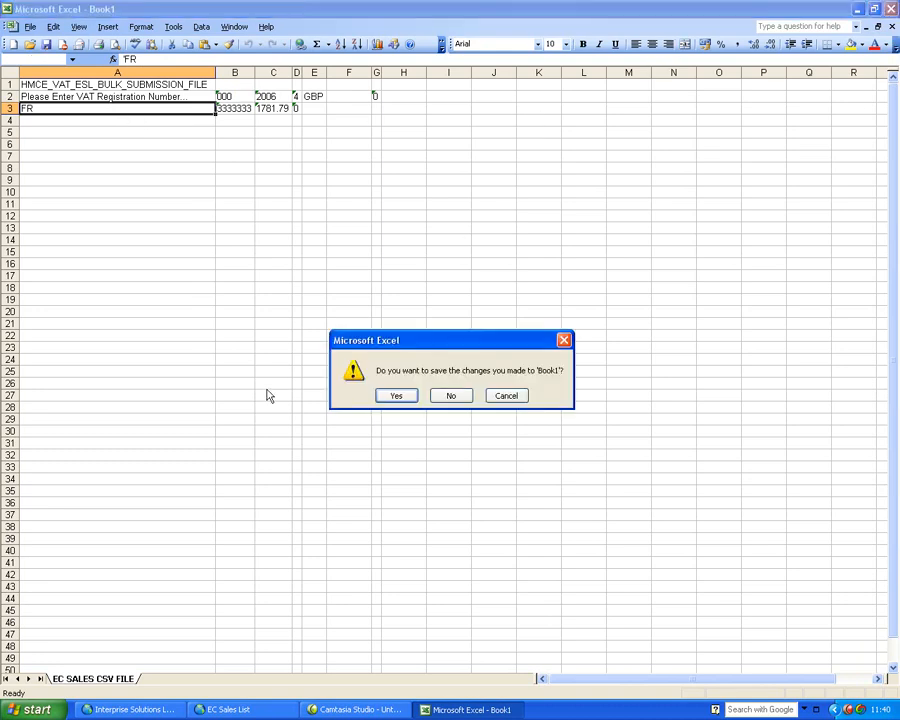
{"action": "left_click", "coordinate": [457, 397]}
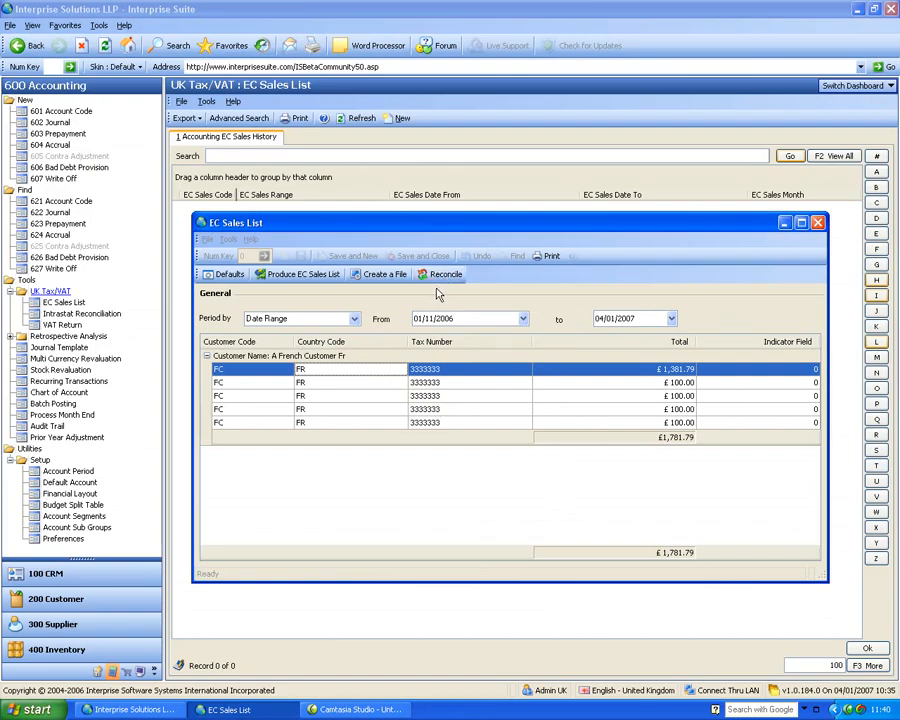
Preview the printed EEC Sales List form at 70% zoom, and close the preview and the EC Sales List form.
{"action": "left_click", "coordinate": [548, 257]}
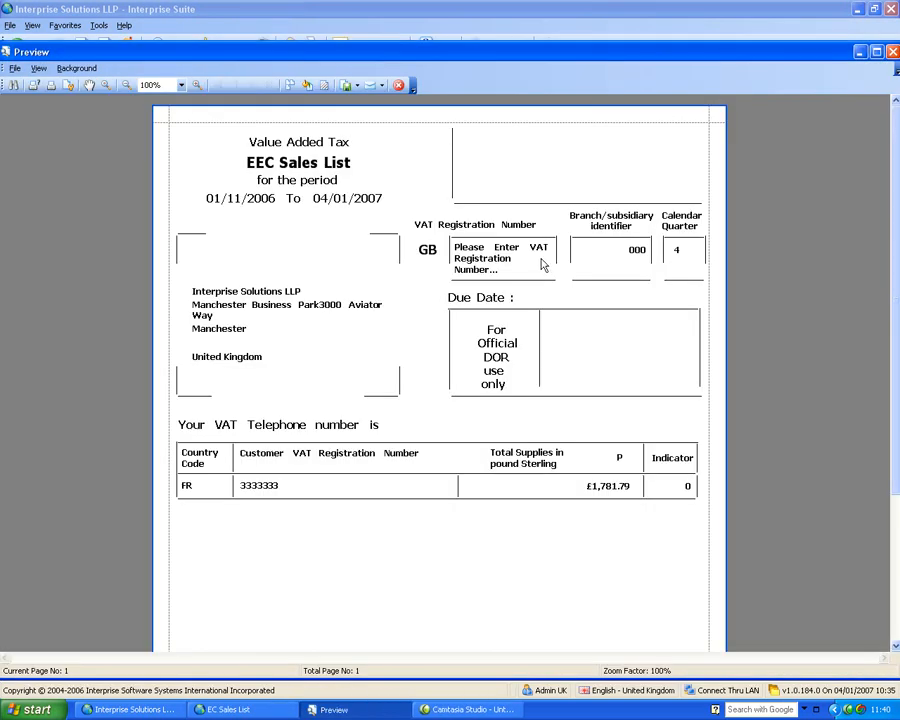
{"action": "left_click", "coordinate": [127, 86]}
{"action": "left_click", "coordinate": [127, 86]}
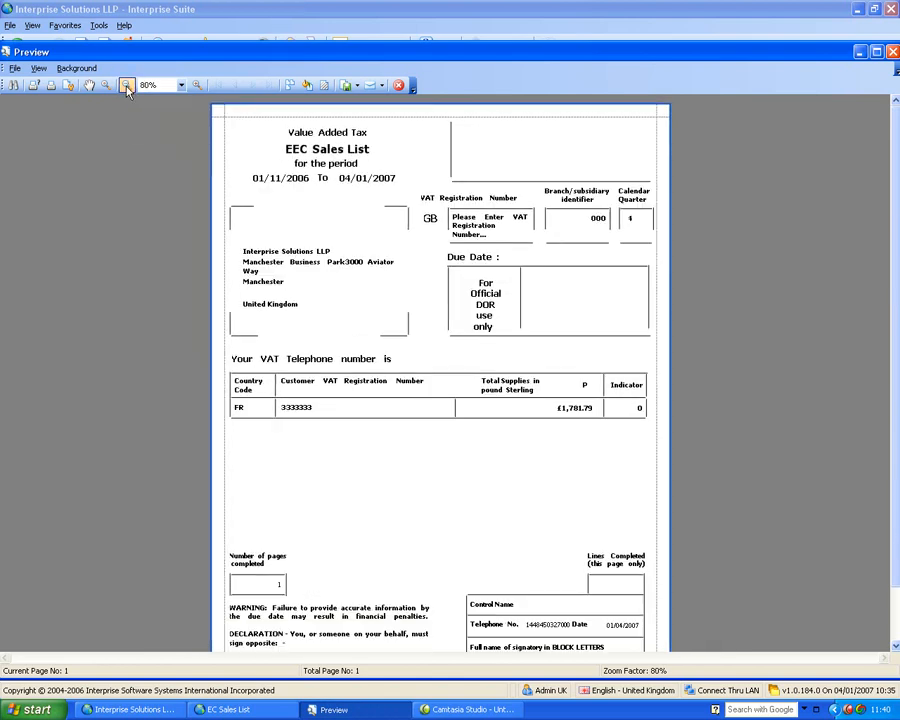
{"action": "left_click", "coordinate": [127, 86]}
{"action": "left_click", "coordinate": [127, 86]}
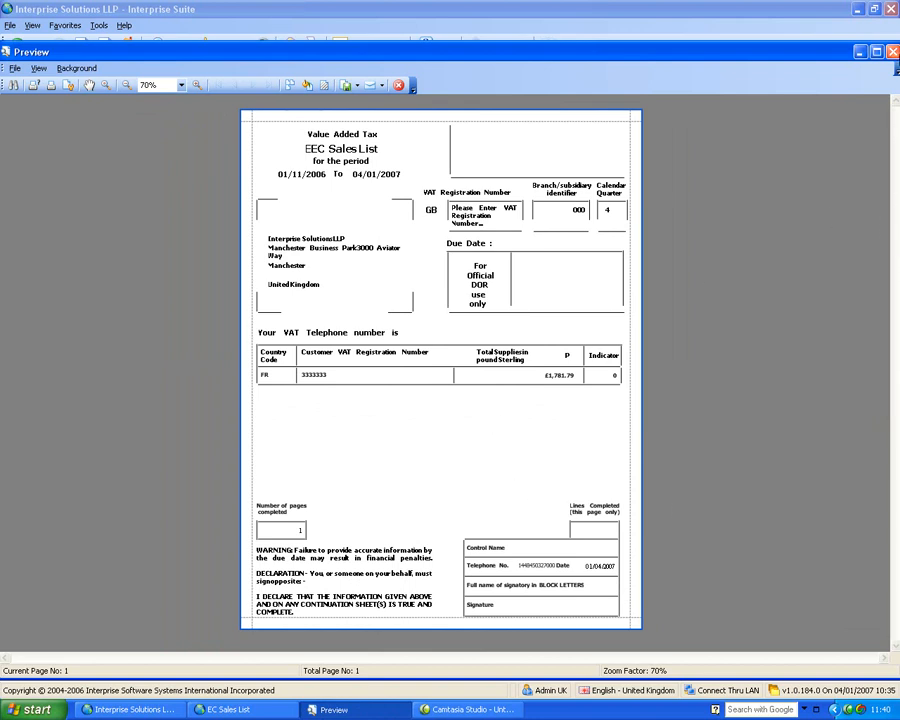
{"action": "left_click", "coordinate": [893, 52]}
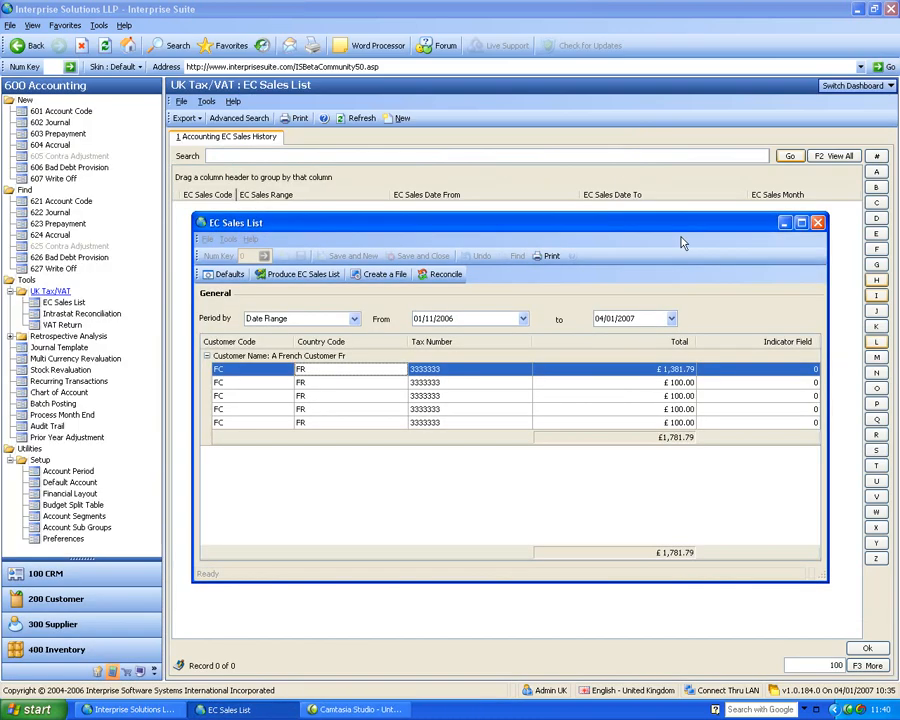
{"action": "left_click", "coordinate": [818, 222]}
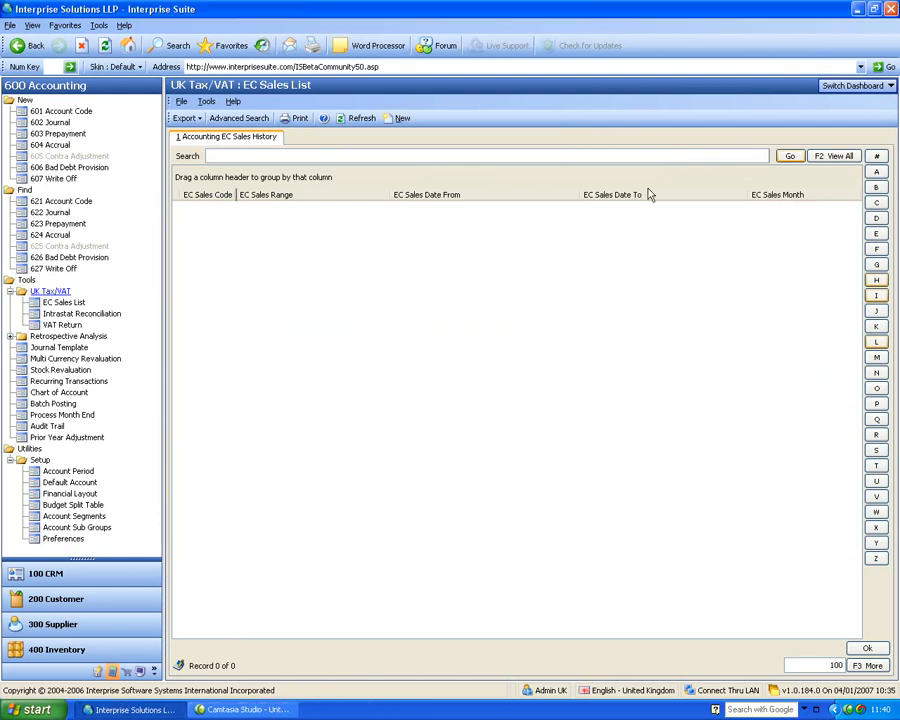
Start a new Intrastat Reconciliation analysis with the period defined by Date Range.
{"action": "left_click", "coordinate": [72, 313]}
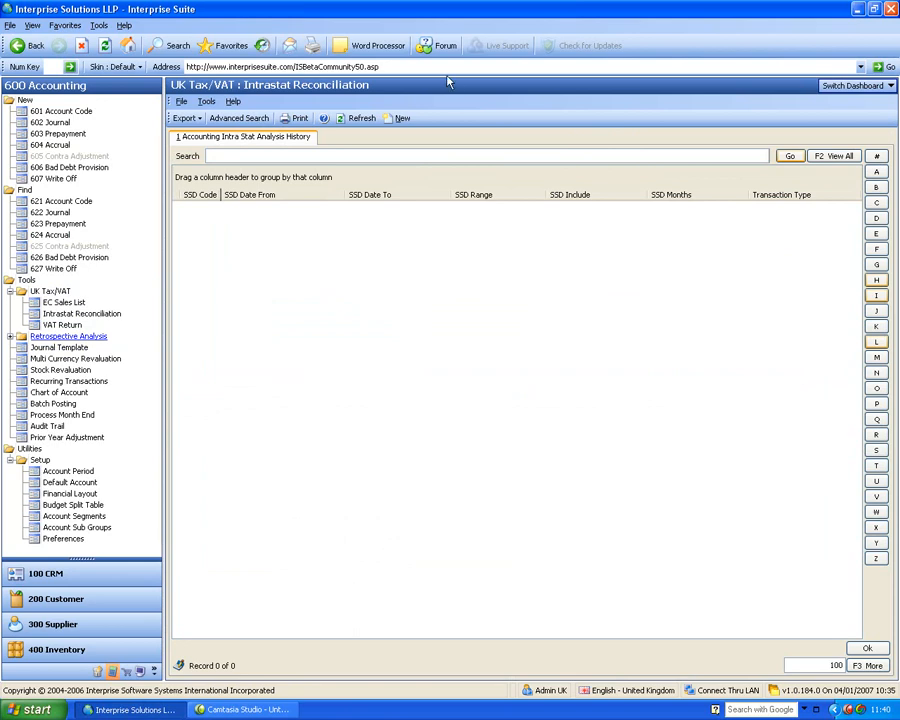
{"action": "left_click", "coordinate": [400, 118]}
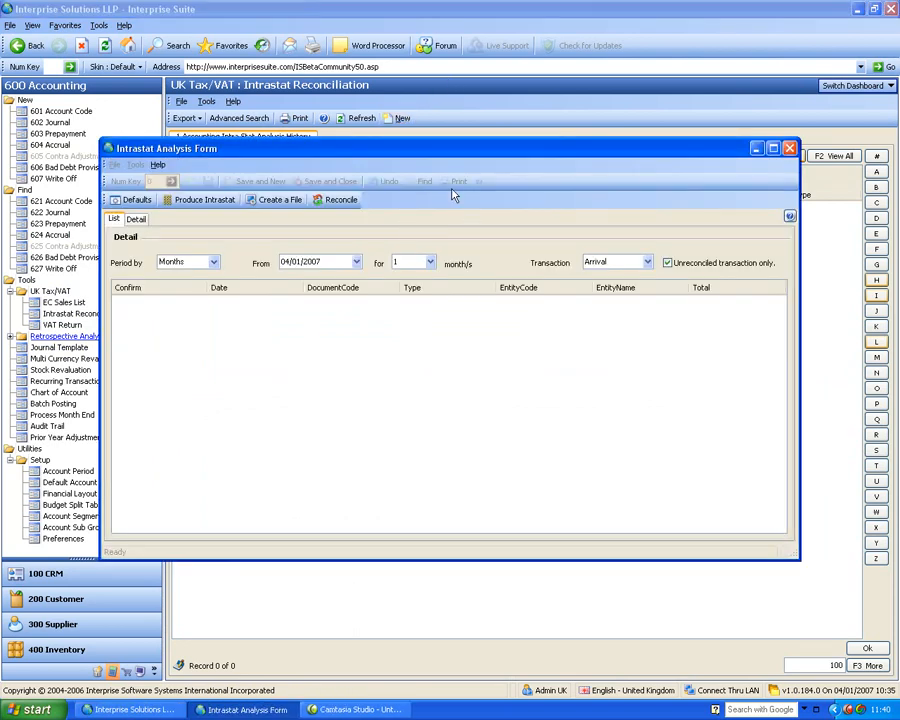
{"action": "left_click_drag", "start_coordinate": [438, 149], "coordinate": [508, 175]}
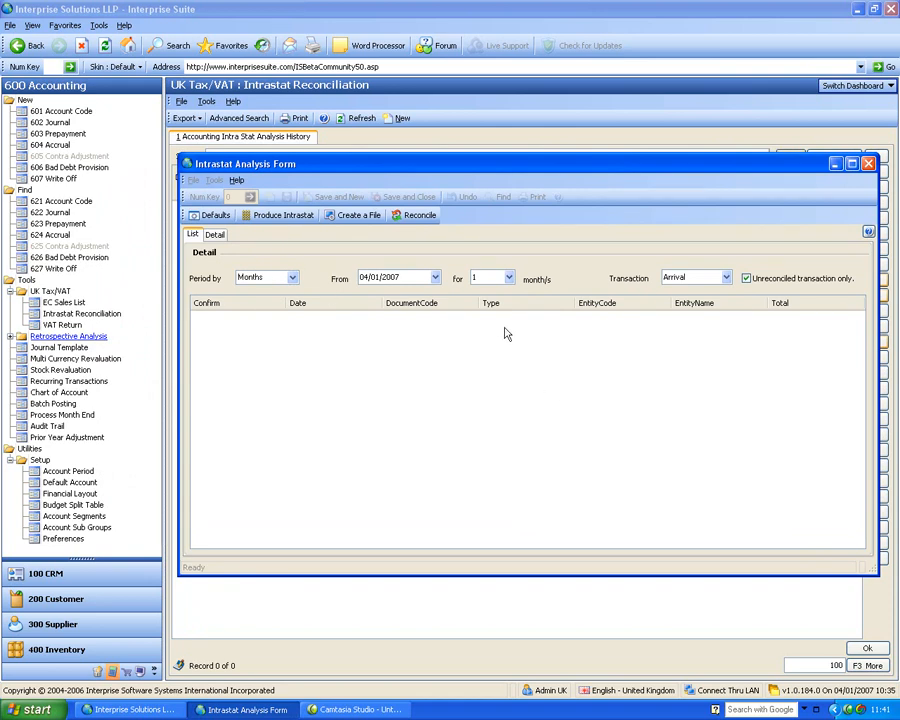
{"action": "left_click", "coordinate": [292, 277]}
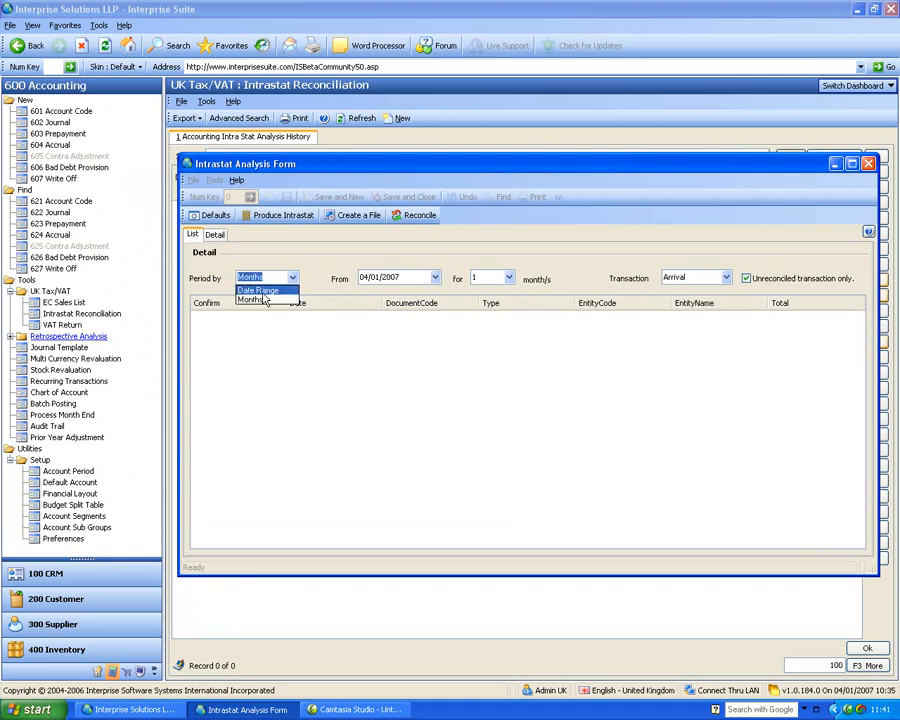
{"action": "left_click", "coordinate": [256, 289]}
Set the Intrastat analysis start date to 01/12/2006 and the transaction type to Dispatch.
{"action": "left_click", "coordinate": [435, 278]}
{"action": "left_click", "coordinate": [366, 293]}
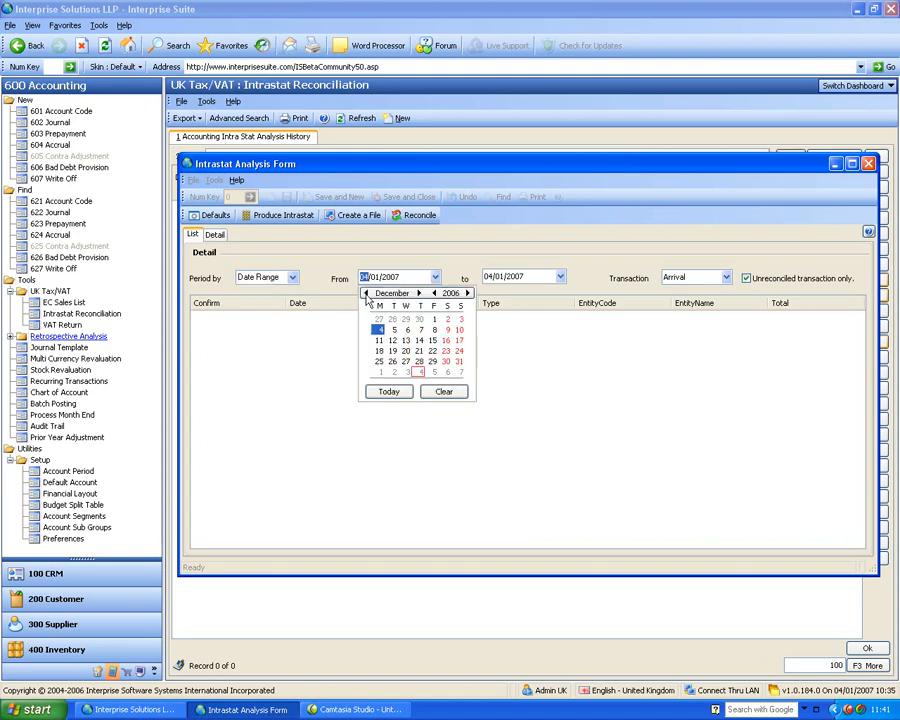
{"action": "left_click", "coordinate": [434, 319]}
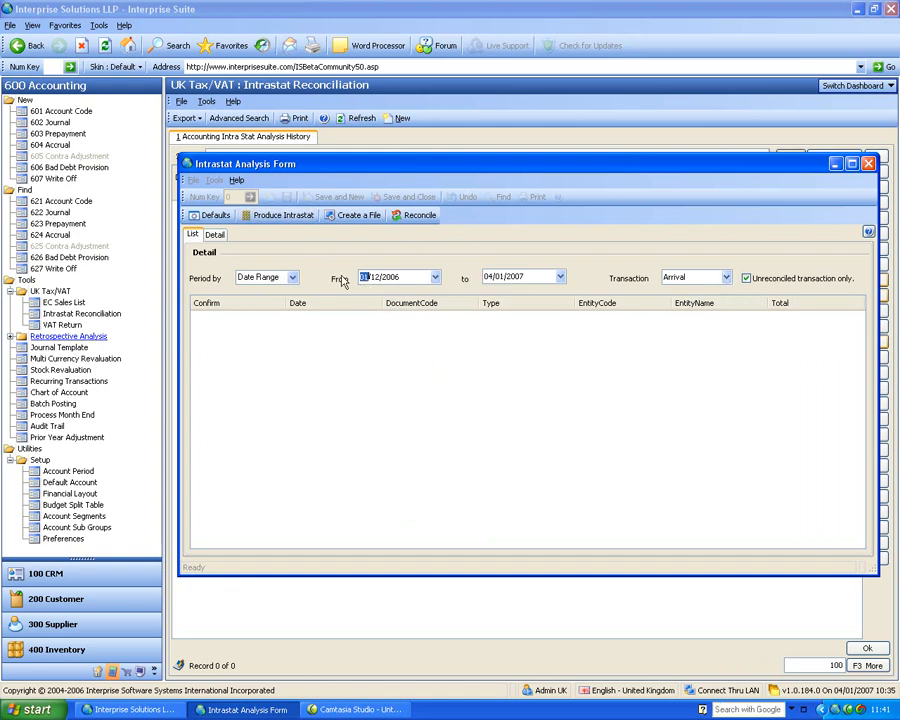
{"action": "left_click", "coordinate": [726, 278]}
{"action": "left_click", "coordinate": [712, 301]}
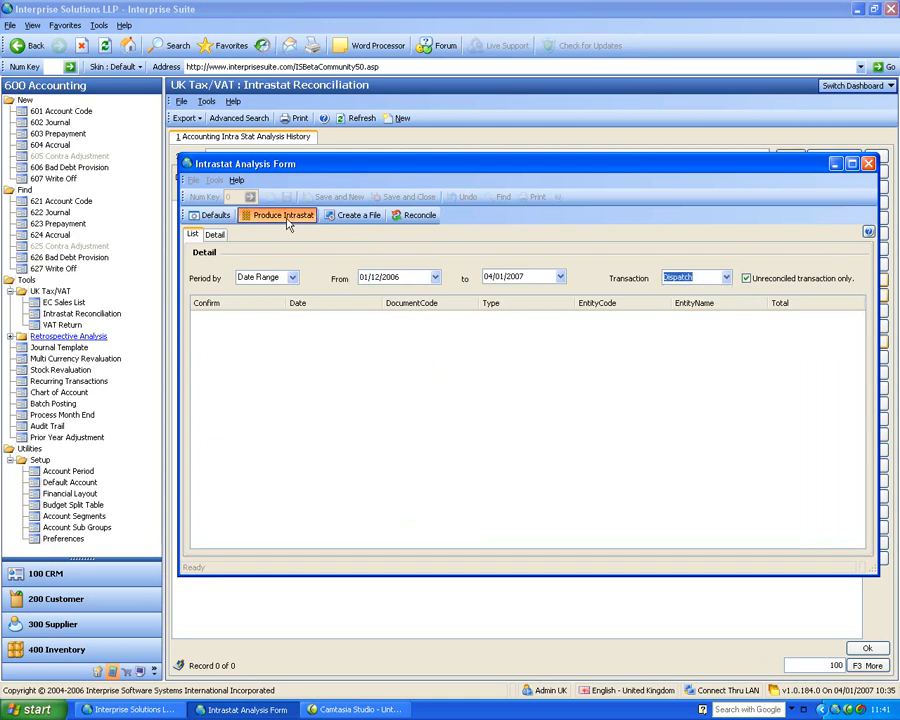
Set the start date to 01/10/2006 and the transaction type to Arrival, and produce the Intrastat analysis.
{"action": "left_click", "coordinate": [435, 277]}
{"action": "left_click", "coordinate": [366, 293]}
{"action": "left_click", "coordinate": [366, 293]}
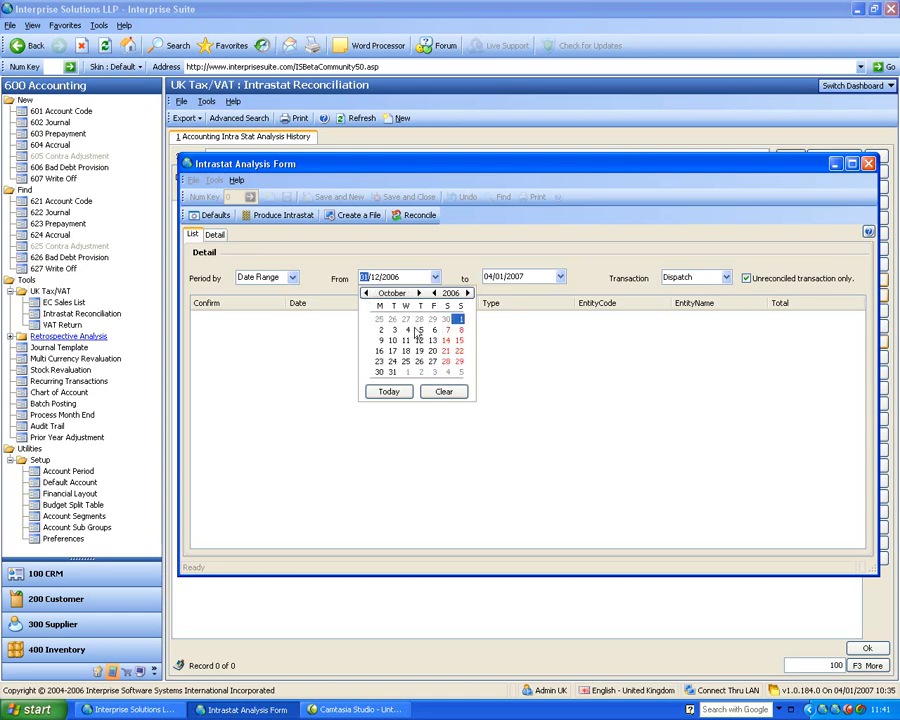
{"action": "left_click", "coordinate": [459, 318]}
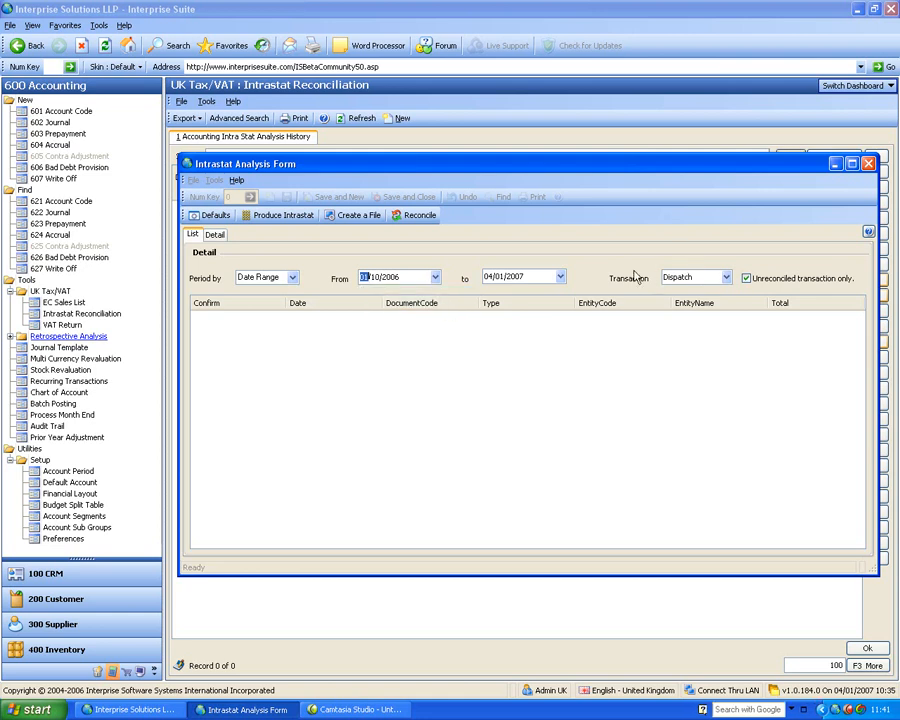
{"action": "left_click", "coordinate": [719, 278]}
{"action": "left_click", "coordinate": [676, 292]}
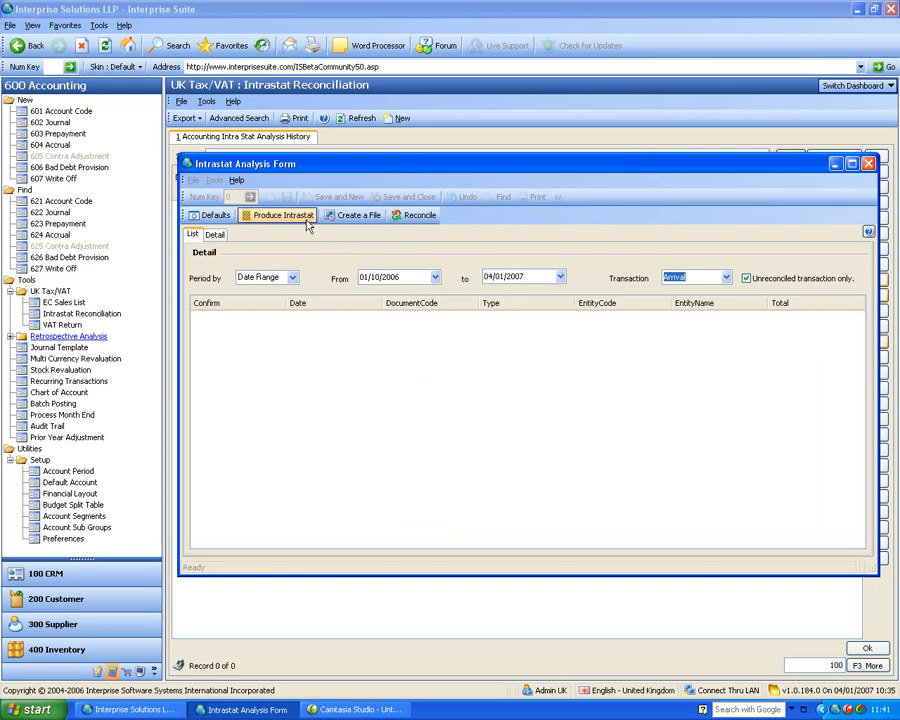
{"action": "left_click", "coordinate": [290, 215]}
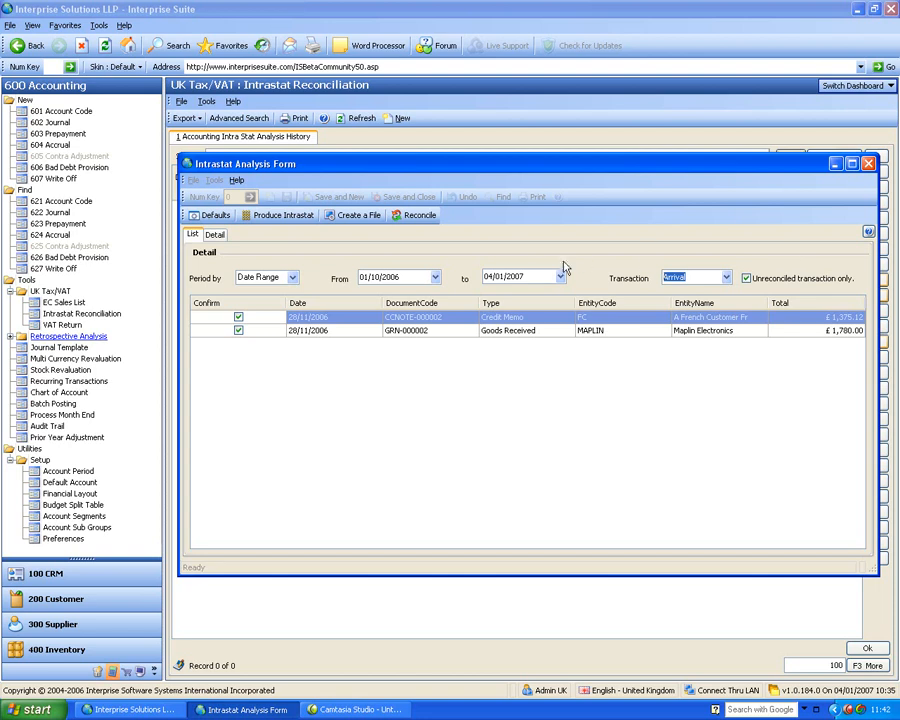
Open the detail lines of goods received document GRN-000002 and examine their NOTC options, terms of delivery options and remaining columns.
{"action": "left_click", "coordinate": [410, 332]}
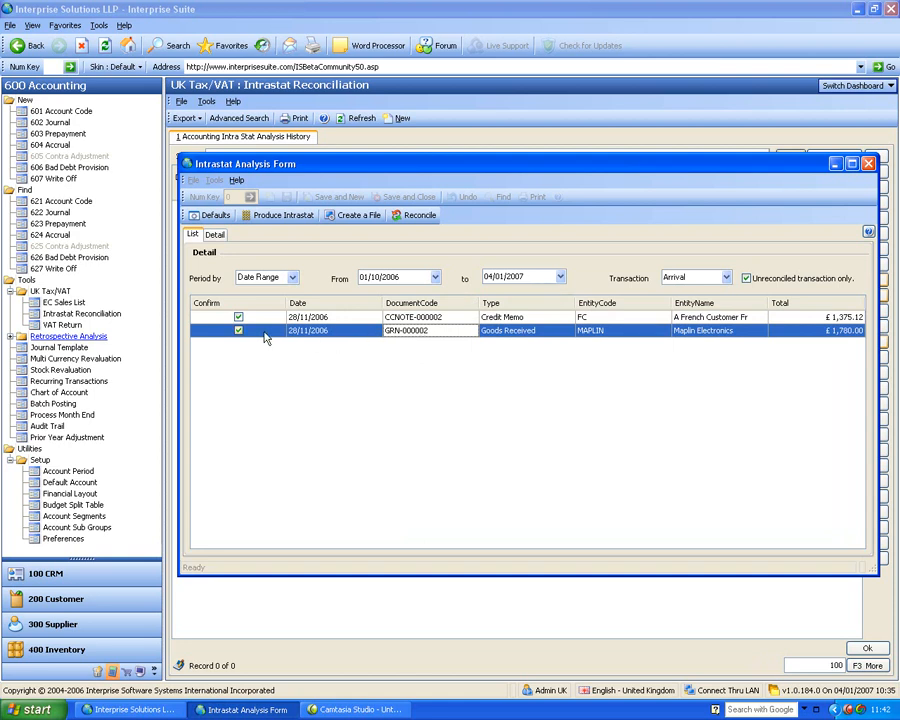
{"action": "left_click", "coordinate": [216, 236]}
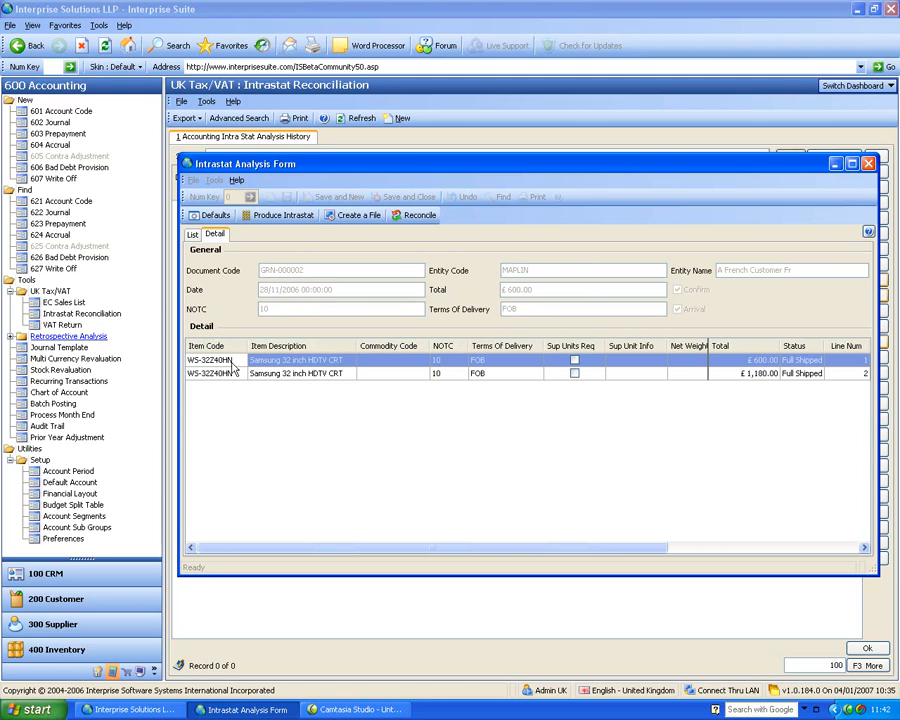
{"action": "left_click", "coordinate": [380, 359]}
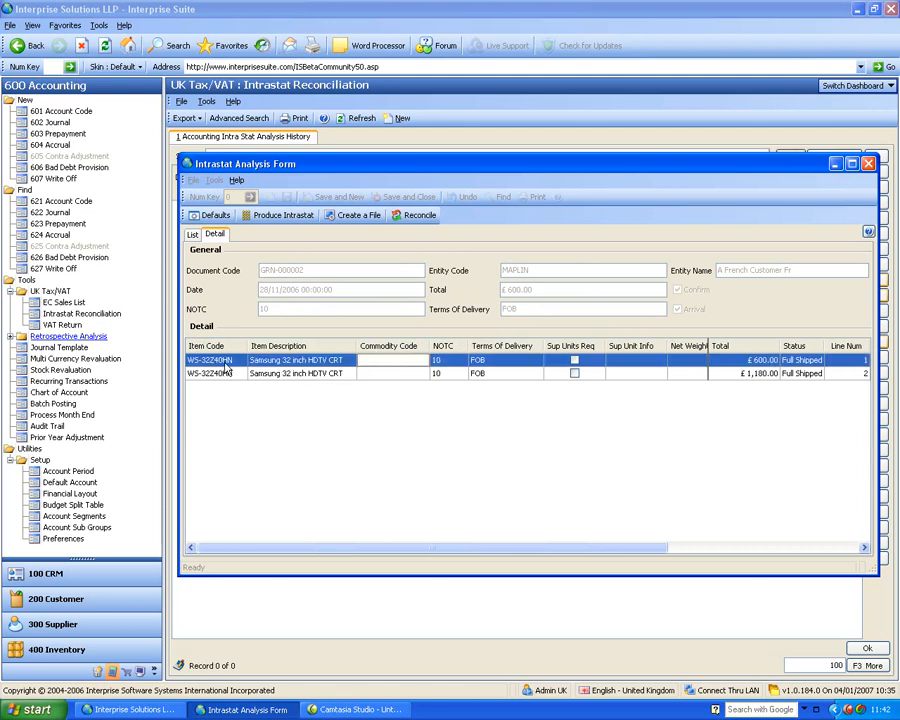
{"action": "left_click", "coordinate": [463, 361]}
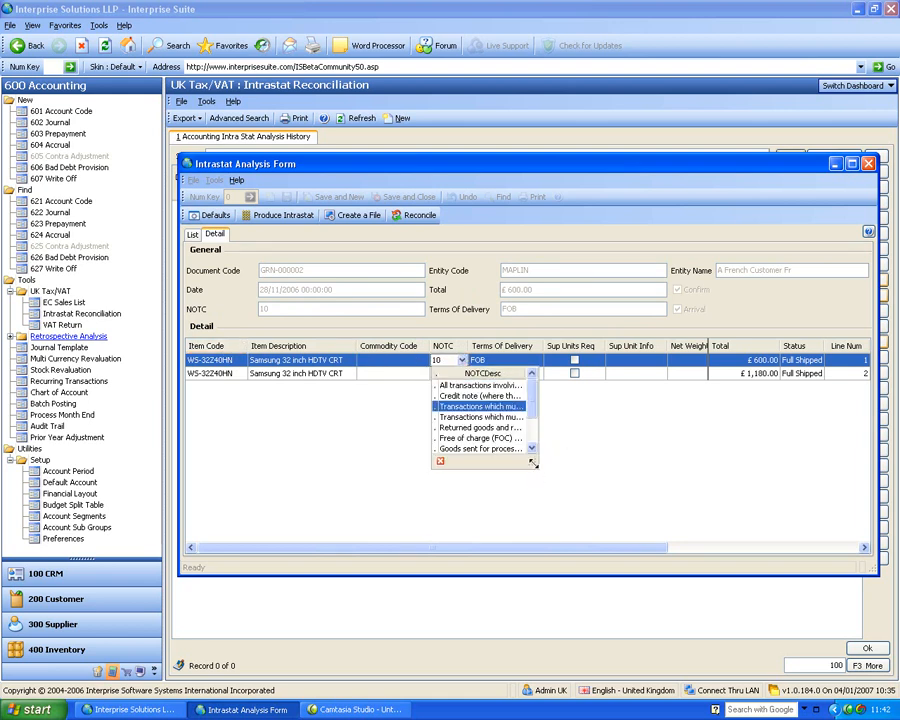
{"action": "left_click", "coordinate": [577, 428]}
{"action": "left_click", "coordinate": [538, 361]}
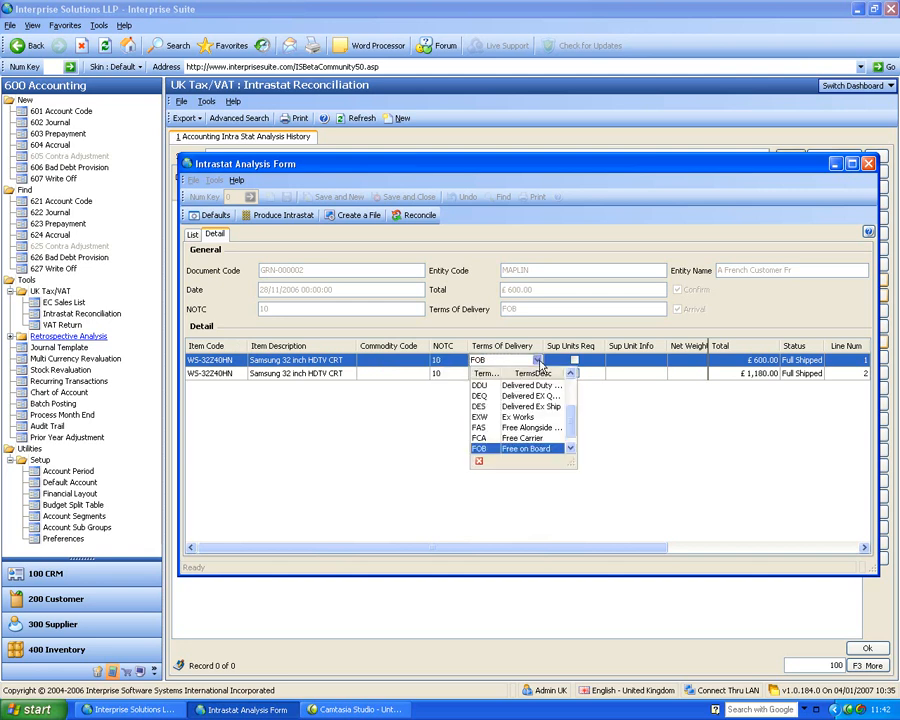
{"action": "left_click", "coordinate": [638, 430]}
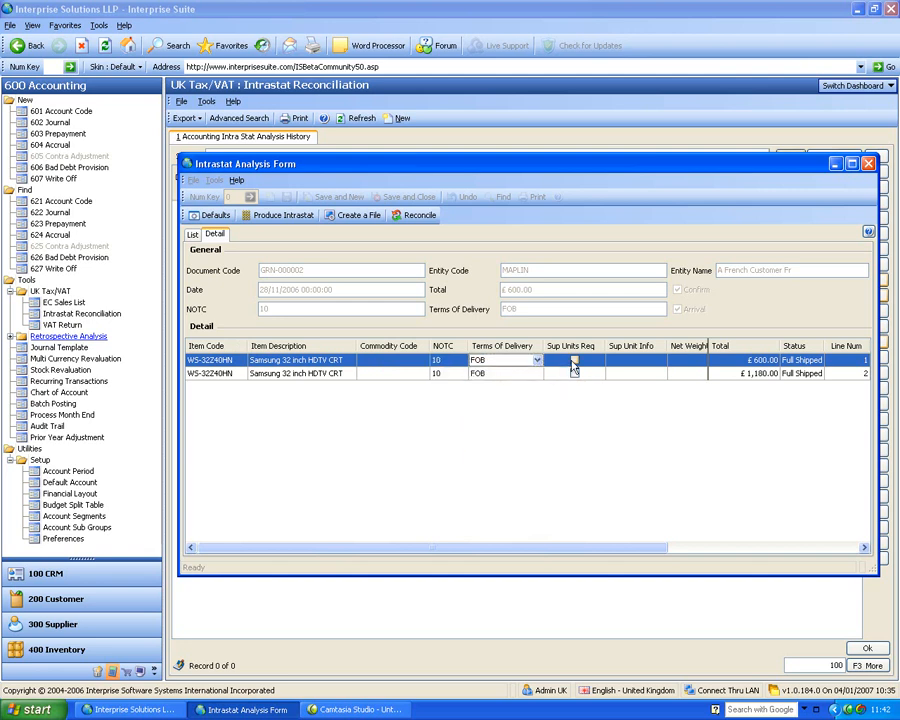
{"action": "left_click_drag", "start_coordinate": [647, 551], "coordinate": [830, 557]}
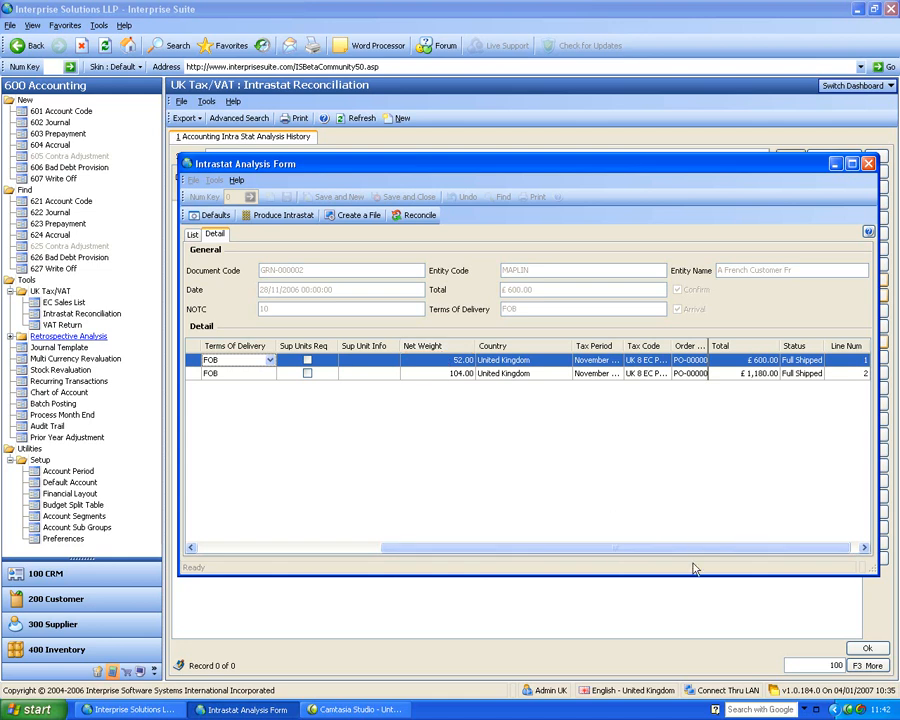
Create a file from the Intrastat analysis, check its value and terms of delivery columns in Excel, and close it without saving.
{"action": "left_click_drag", "start_coordinate": [697, 552], "coordinate": [745, 549]}
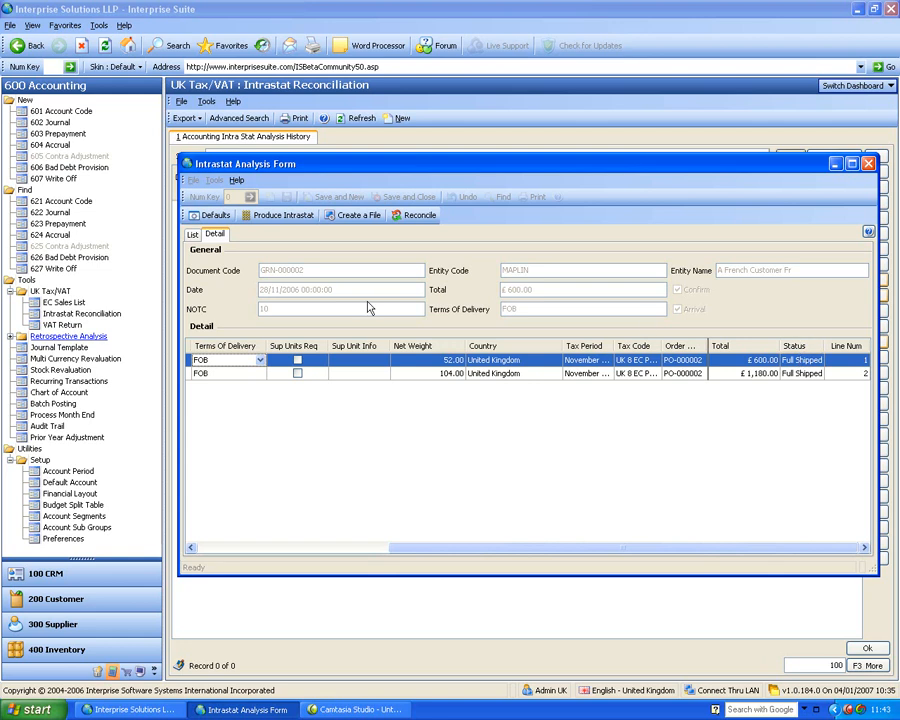
{"action": "left_click", "coordinate": [342, 218]}
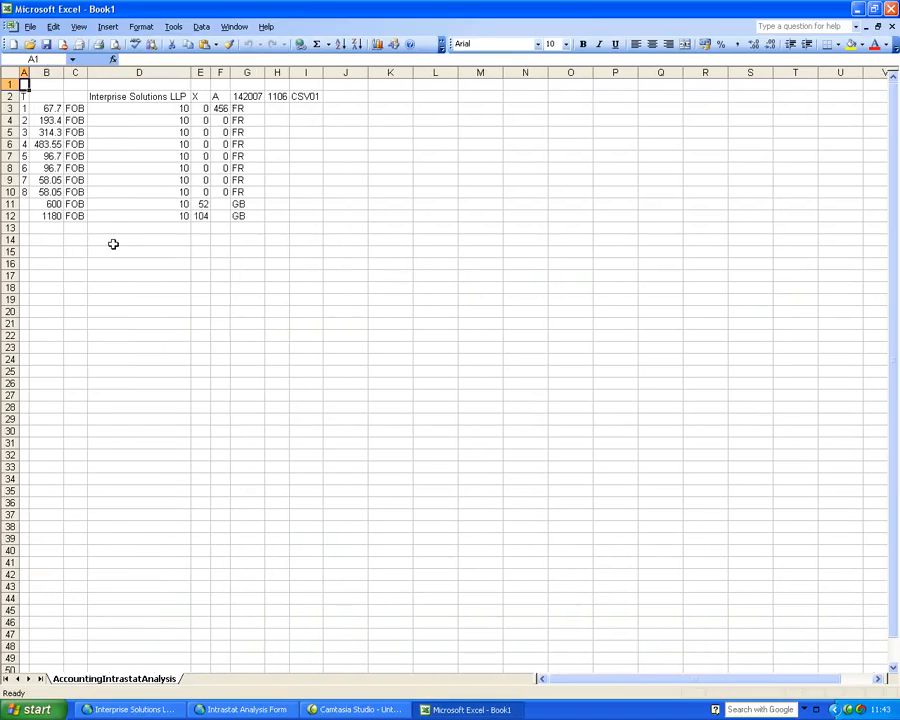
{"action": "left_click", "coordinate": [52, 110]}
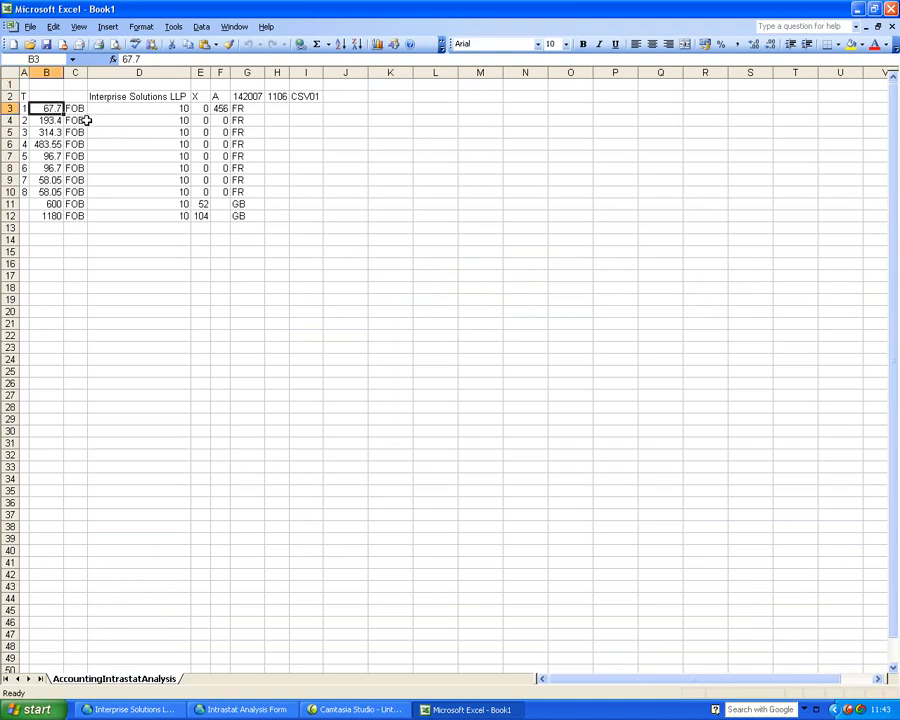
{"action": "left_click", "coordinate": [72, 108]}
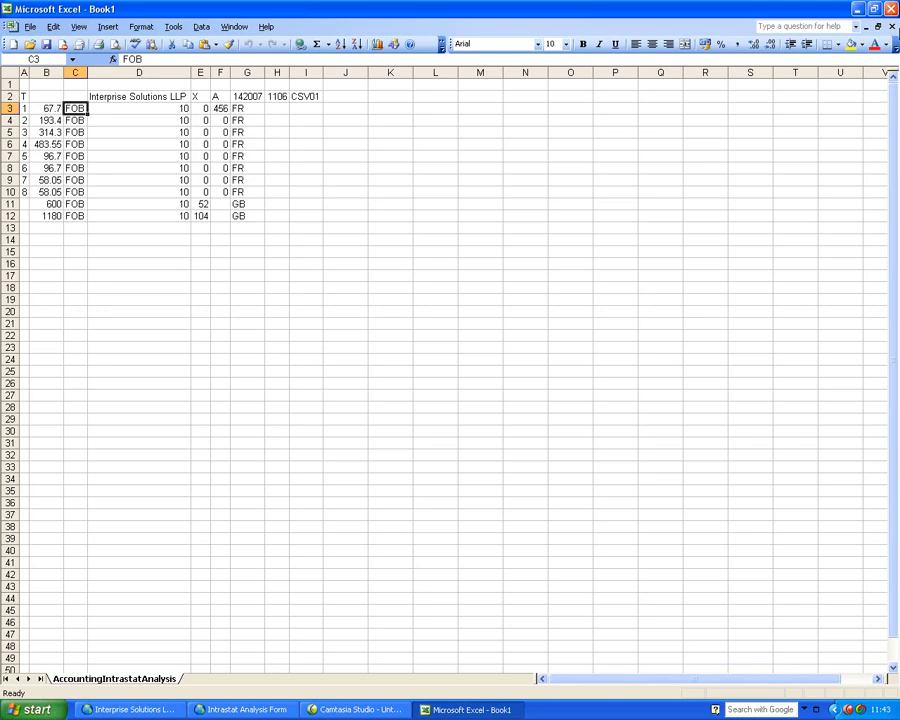
{"action": "left_click", "coordinate": [893, 8]}
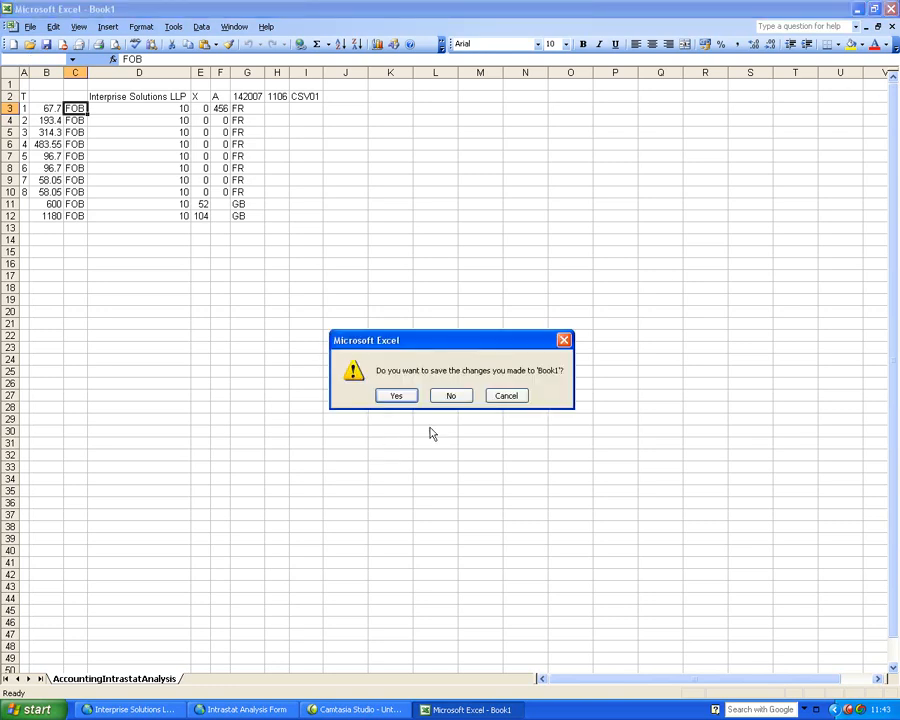
{"action": "left_click", "coordinate": [451, 396]}
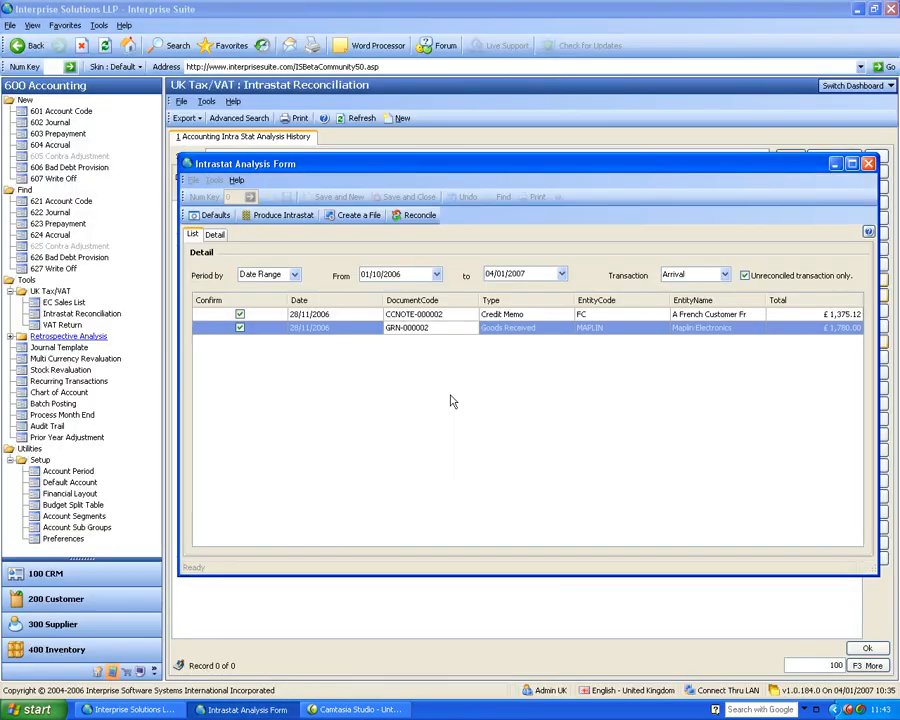
Reconcile the Intrastat analysis and refresh the Intrastat analysis history.
{"action": "left_click", "coordinate": [418, 216]}
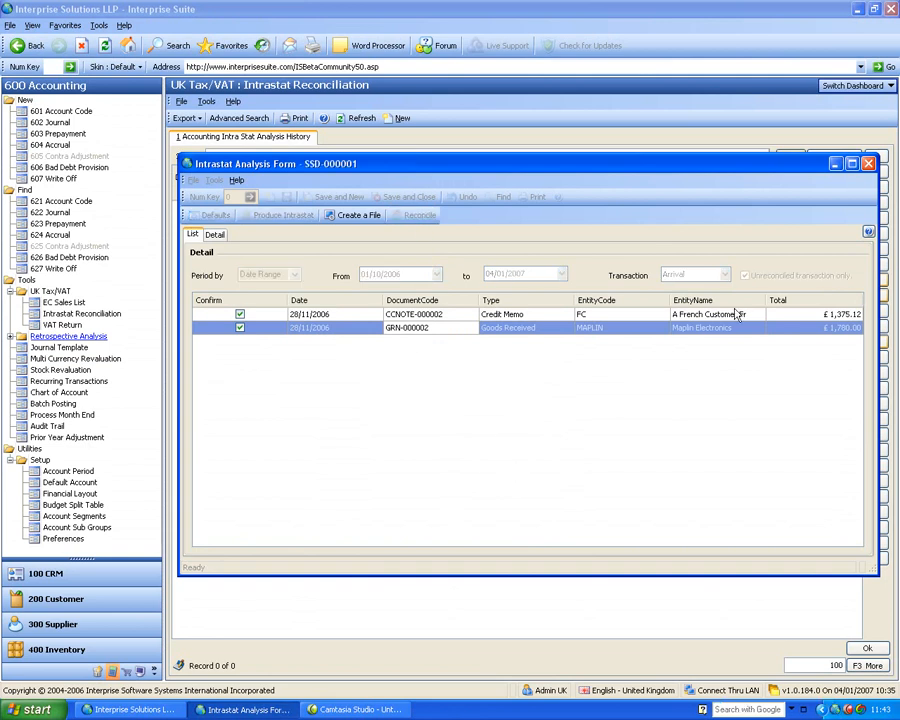
{"action": "left_click", "coordinate": [869, 163]}
{"action": "left_click", "coordinate": [362, 118]}
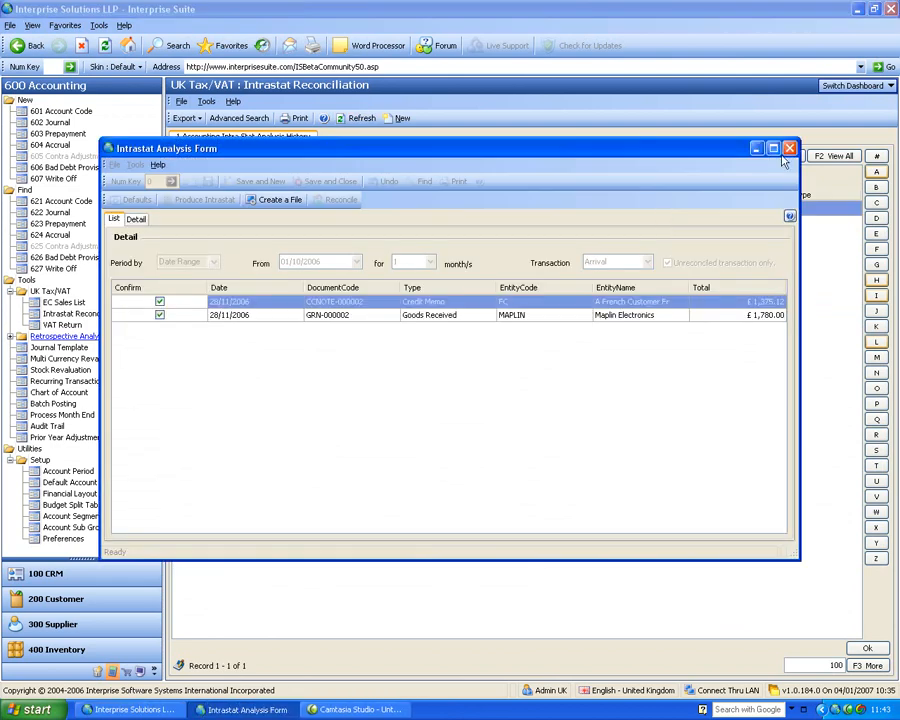
{"action": "left_click", "coordinate": [789, 149]}
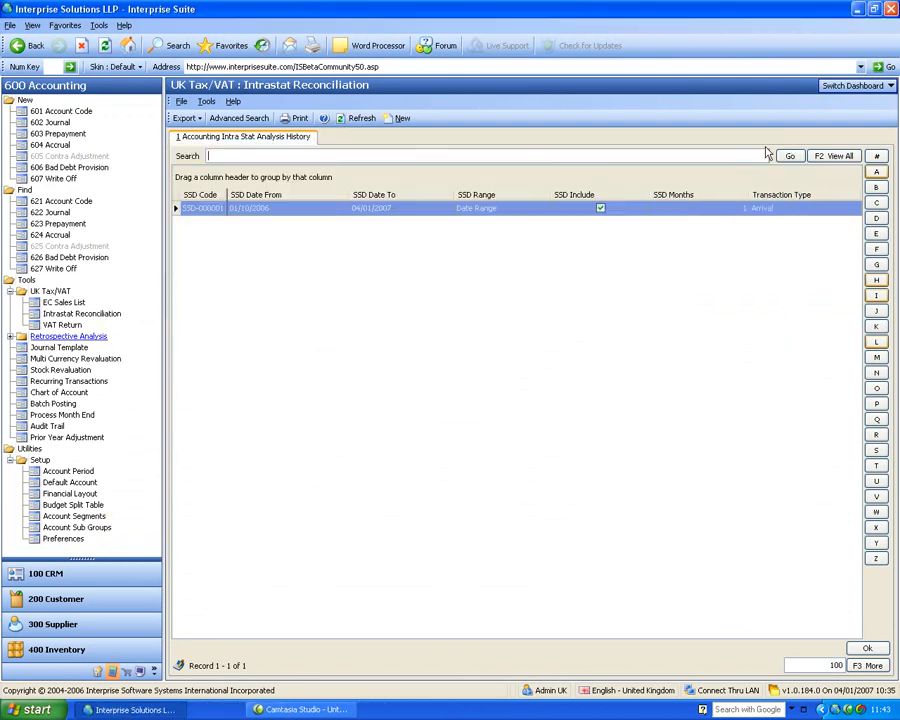
Reopen analysis SSD-000001 from the history, view its file in Excel without saving it, and close the analysis.
{"action": "double_click", "coordinate": [266, 214]}
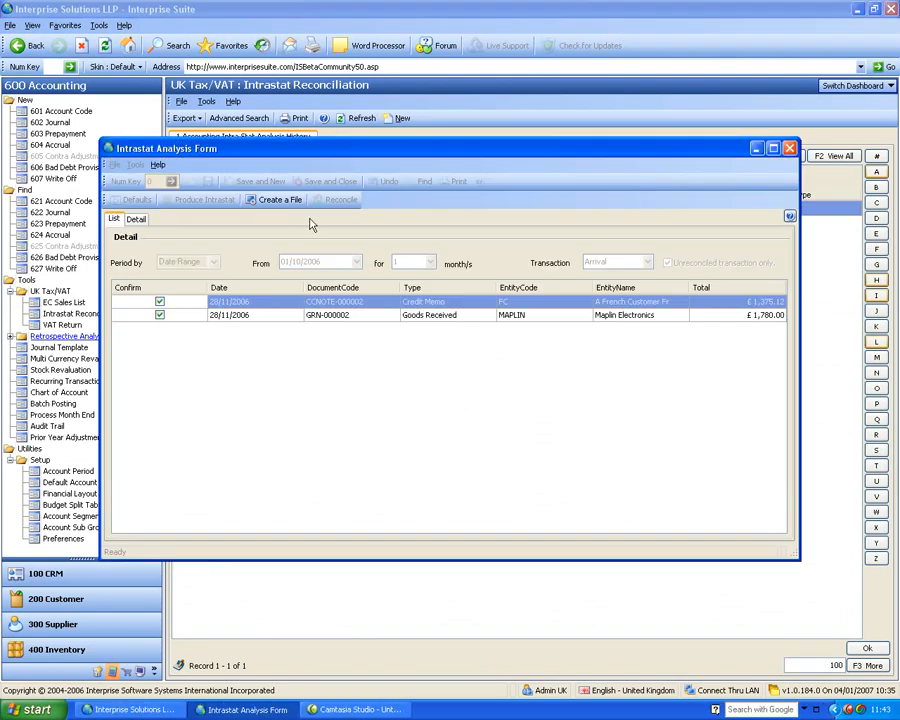
{"action": "left_click", "coordinate": [279, 201]}
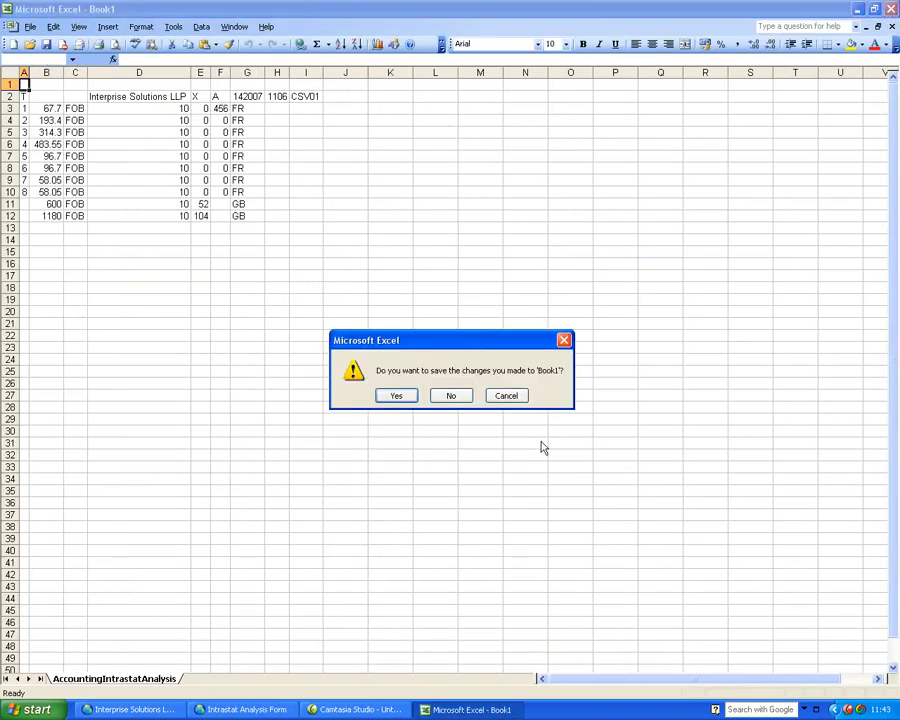
{"action": "left_click", "coordinate": [451, 397]}
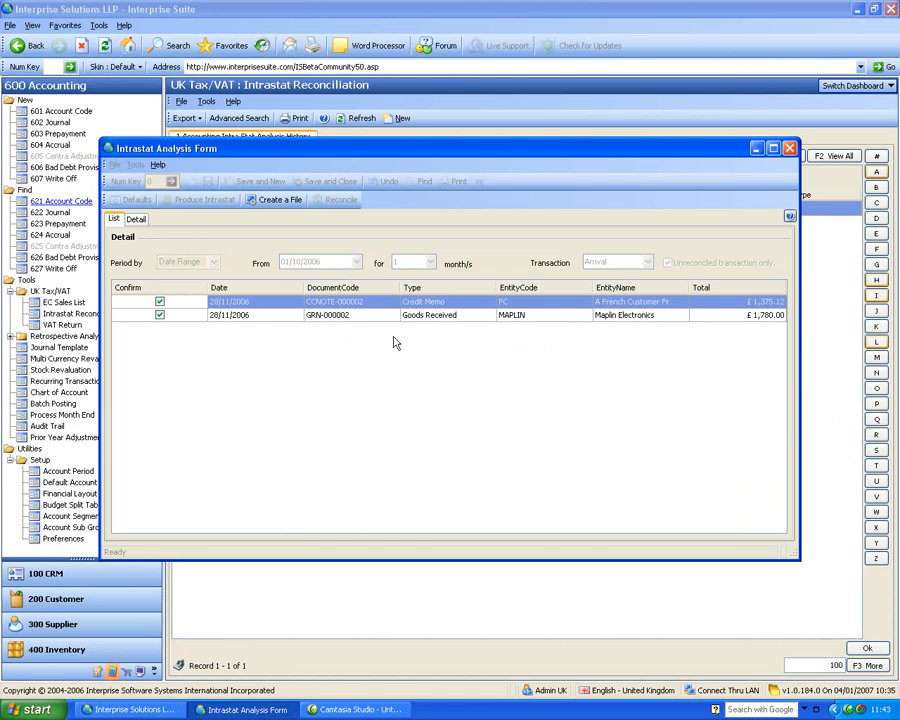
{"action": "left_click", "coordinate": [789, 149]}
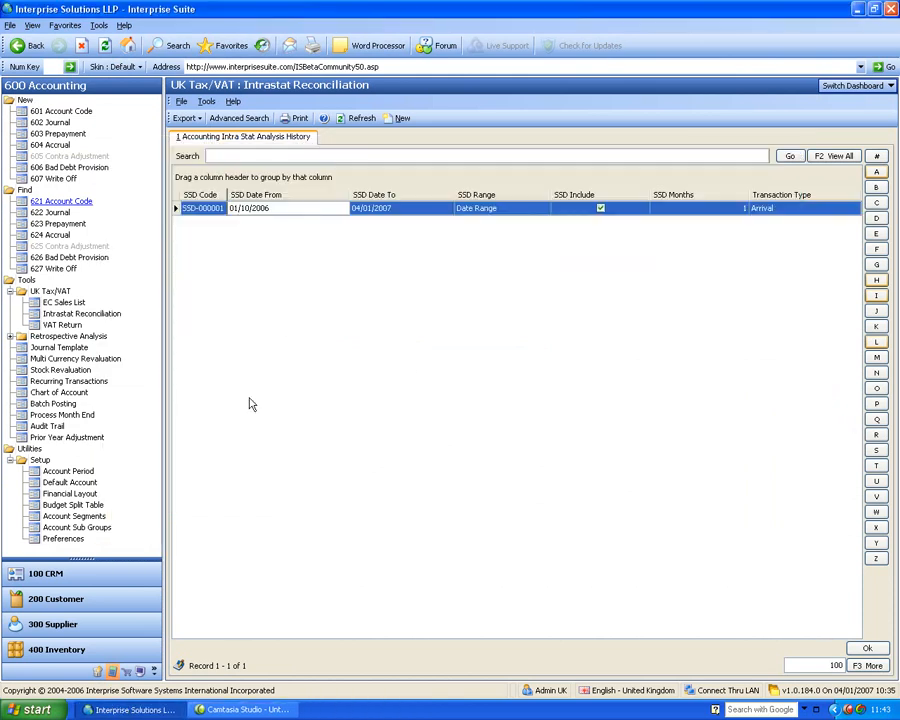
Start a new UK VAT return with the period set by Date Range.
{"action": "left_click", "coordinate": [62, 325]}
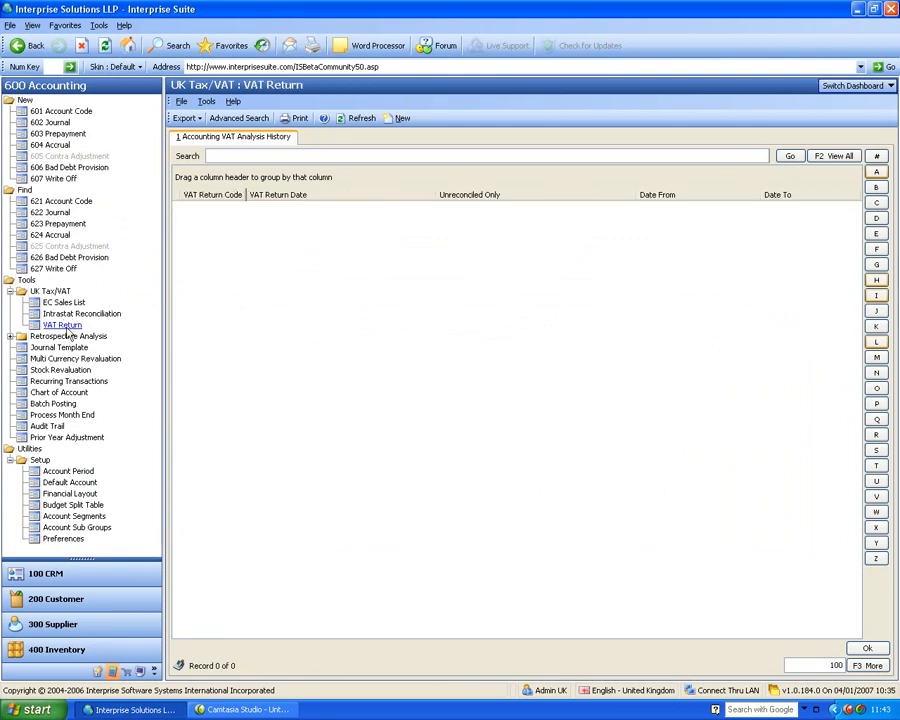
{"action": "left_click", "coordinate": [398, 118]}
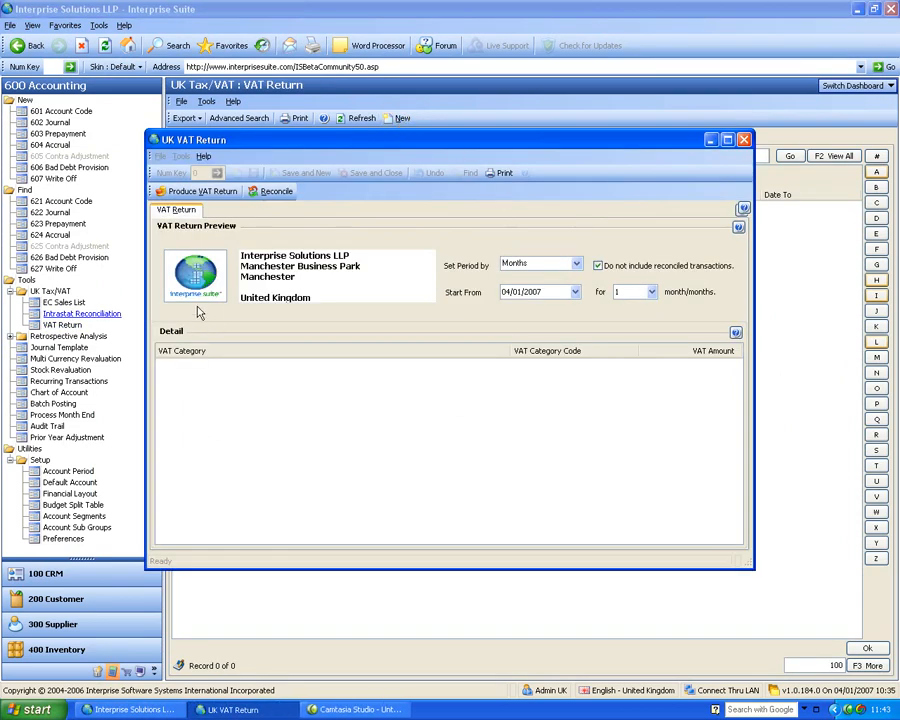
{"action": "left_click", "coordinate": [565, 264]}
{"action": "left_click", "coordinate": [555, 278]}
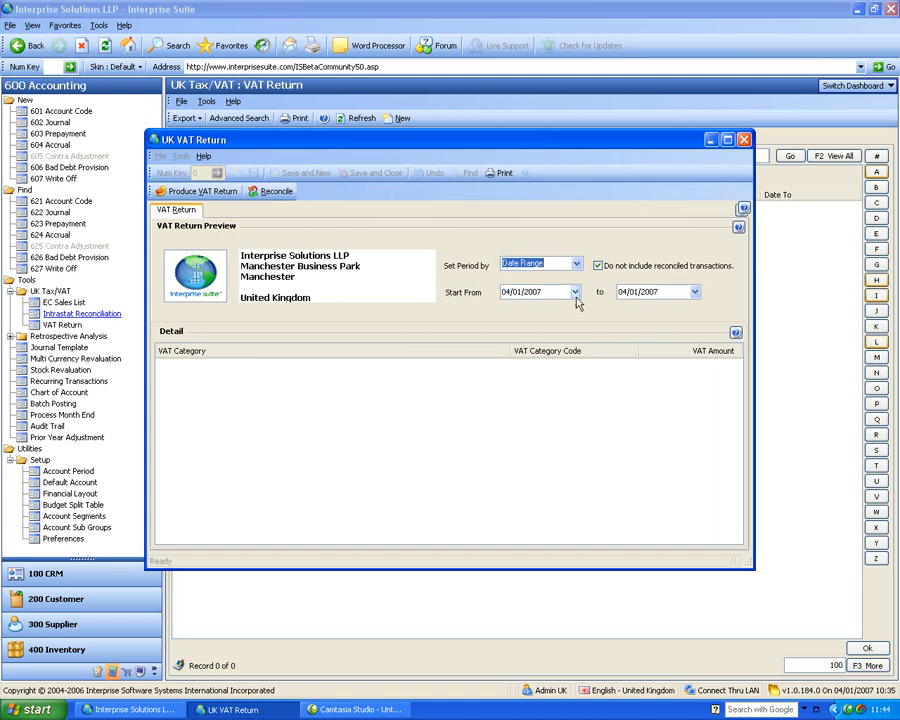
Set the VAT return's start date to 01/10/2006 and produce the return.
{"action": "left_click", "coordinate": [575, 291]}
{"action": "left_click", "coordinate": [508, 307]}
{"action": "left_click", "coordinate": [508, 307]}
{"action": "left_click", "coordinate": [508, 307]}
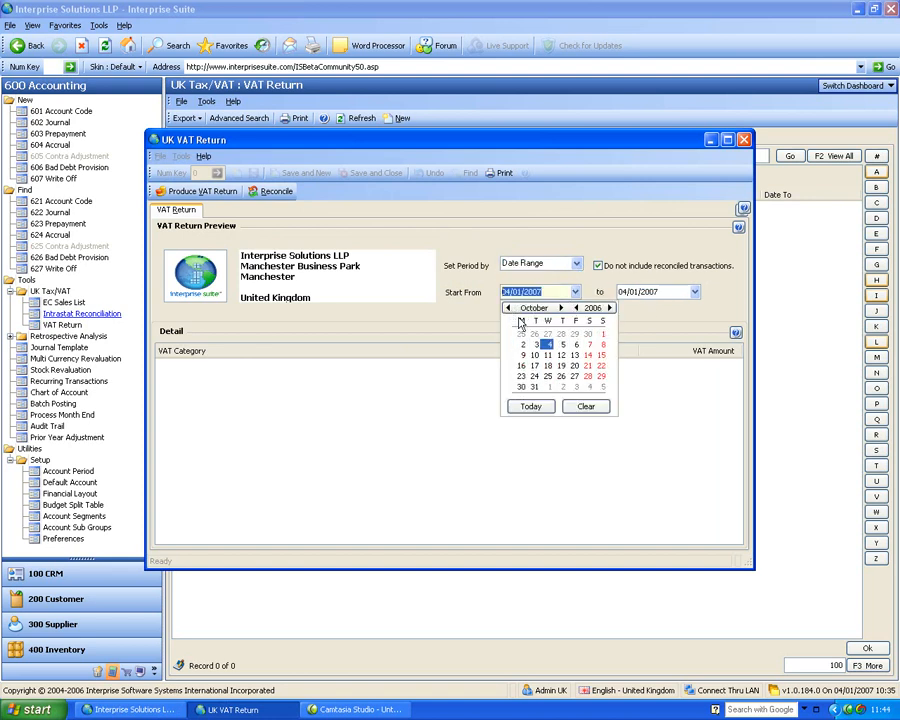
{"action": "left_click", "coordinate": [603, 334]}
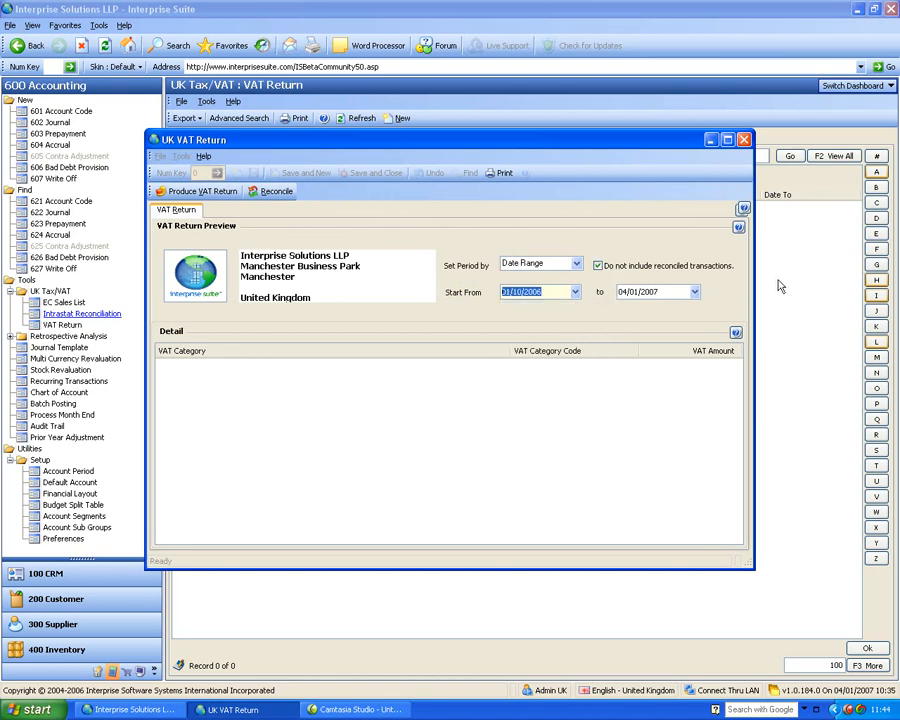
{"action": "left_click", "coordinate": [212, 192]}
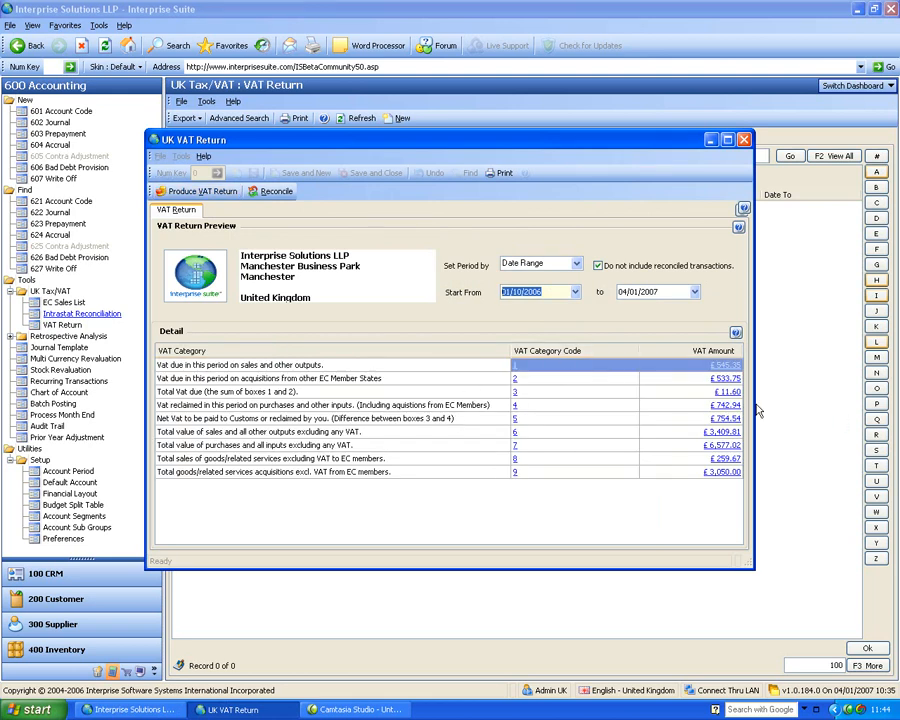
Open the breakdown of the VAT amount for category 1 and examine the UK 4 EC Sales and UK 1 Std Rate Sales transactions.
{"action": "left_click", "coordinate": [720, 370]}
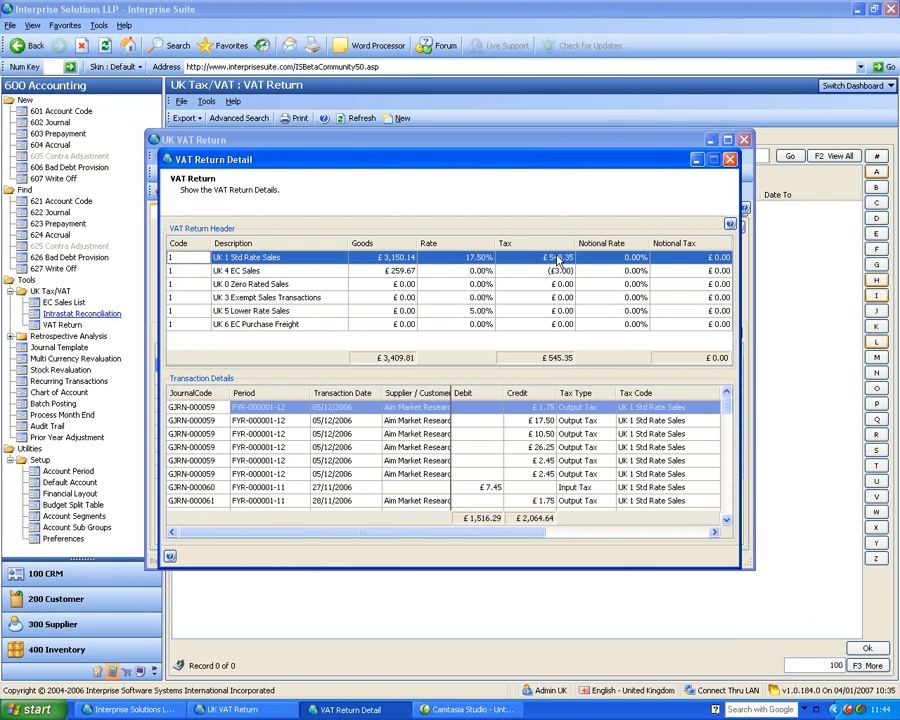
{"action": "left_click", "coordinate": [370, 273]}
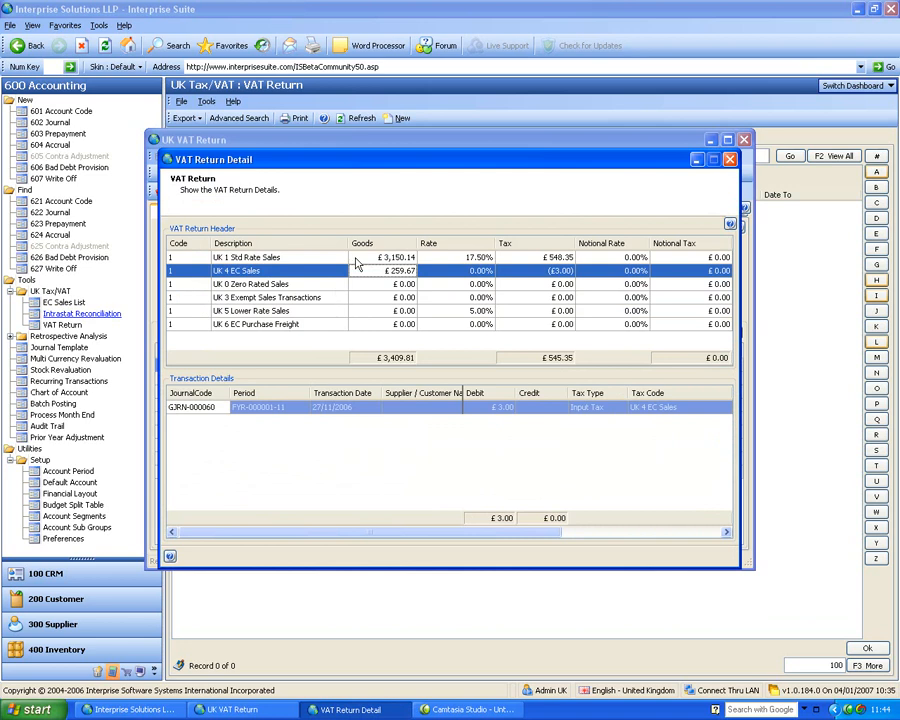
{"action": "left_click", "coordinate": [355, 259]}
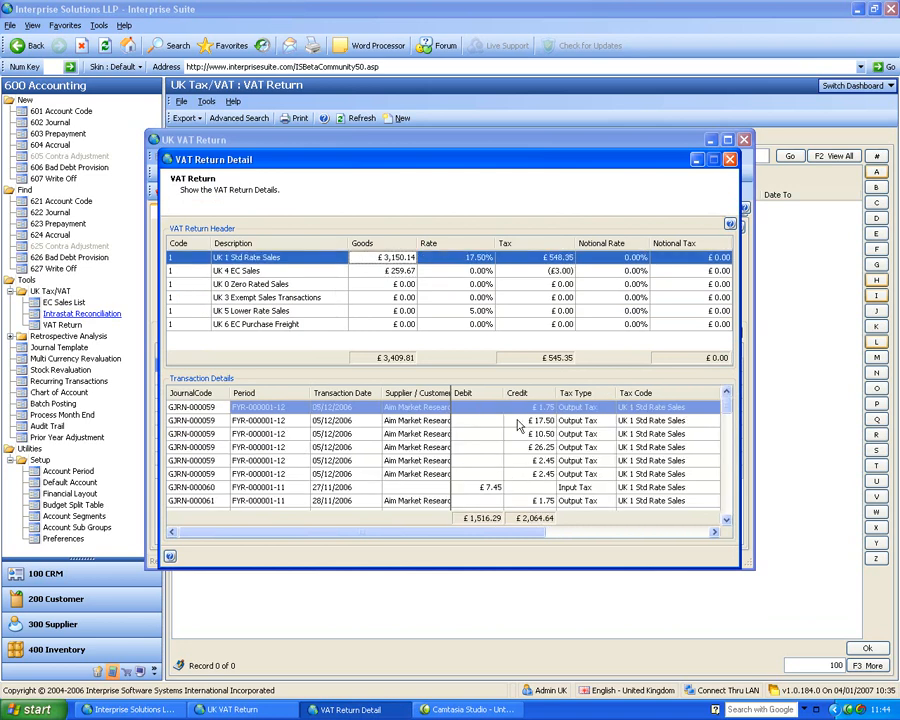
{"action": "left_click_drag", "start_coordinate": [739, 566], "coordinate": [879, 636]}
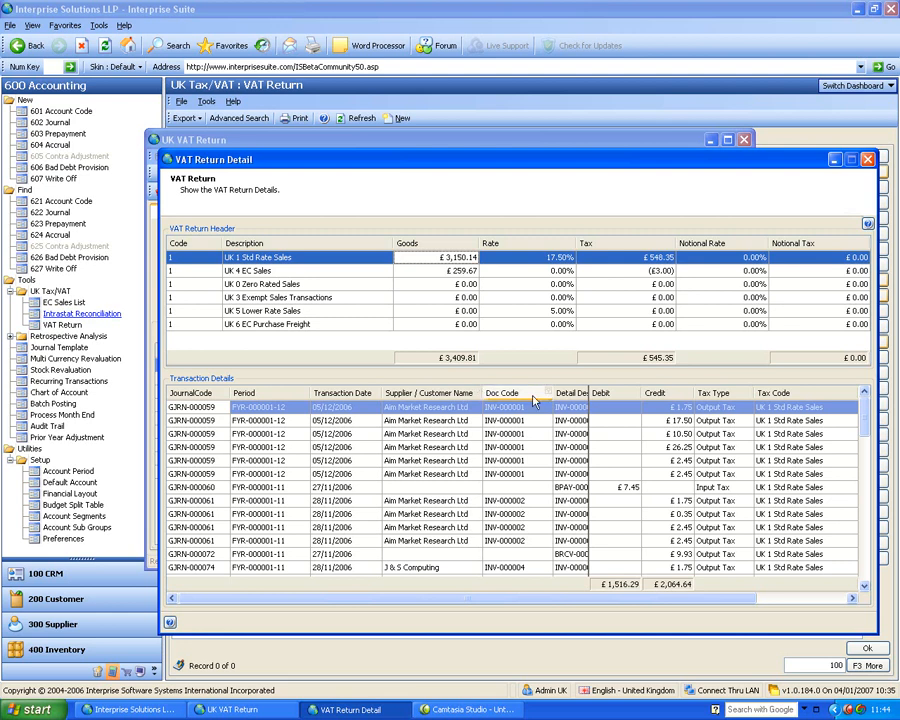
{"action": "left_click", "coordinate": [867, 159]}
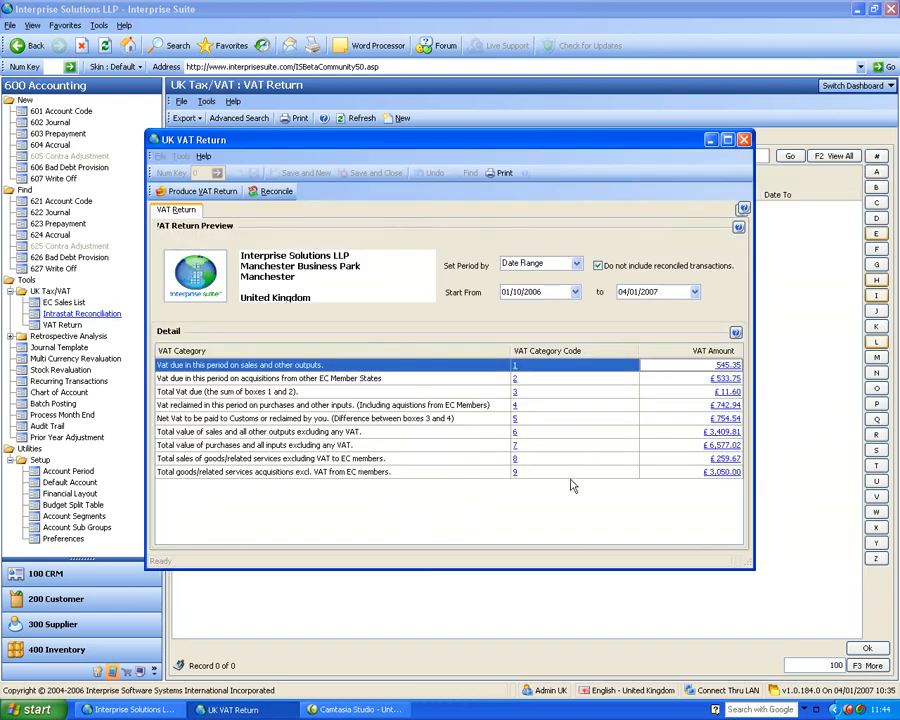
Open the breakdown of the VAT reclaimed amount for category 4 and examine the UK 8 EC Purchases Std Rated line.
{"action": "left_click", "coordinate": [726, 406]}
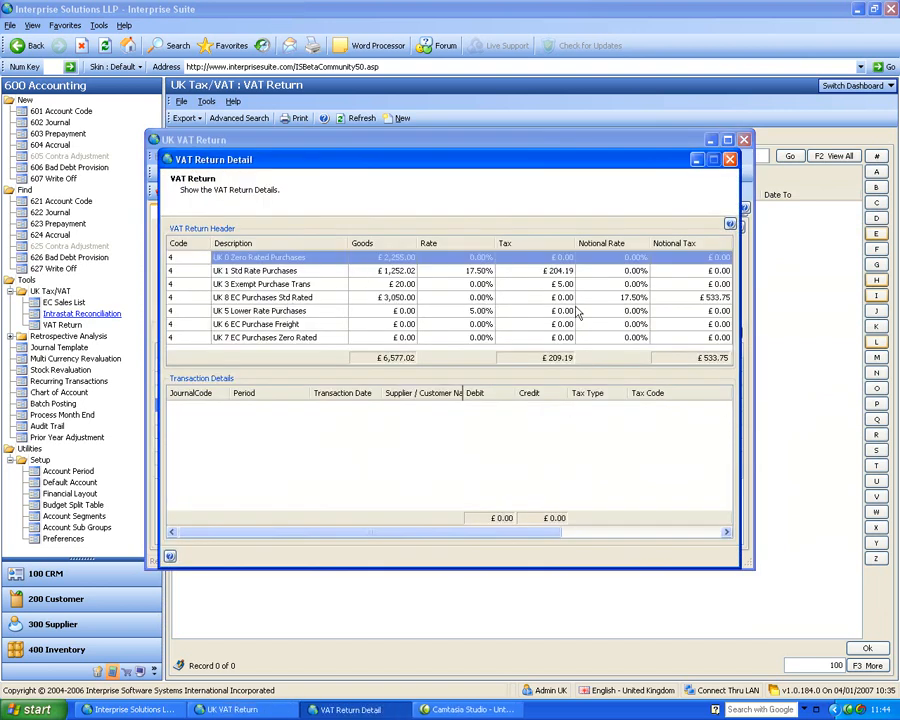
{"action": "left_click", "coordinate": [533, 297]}
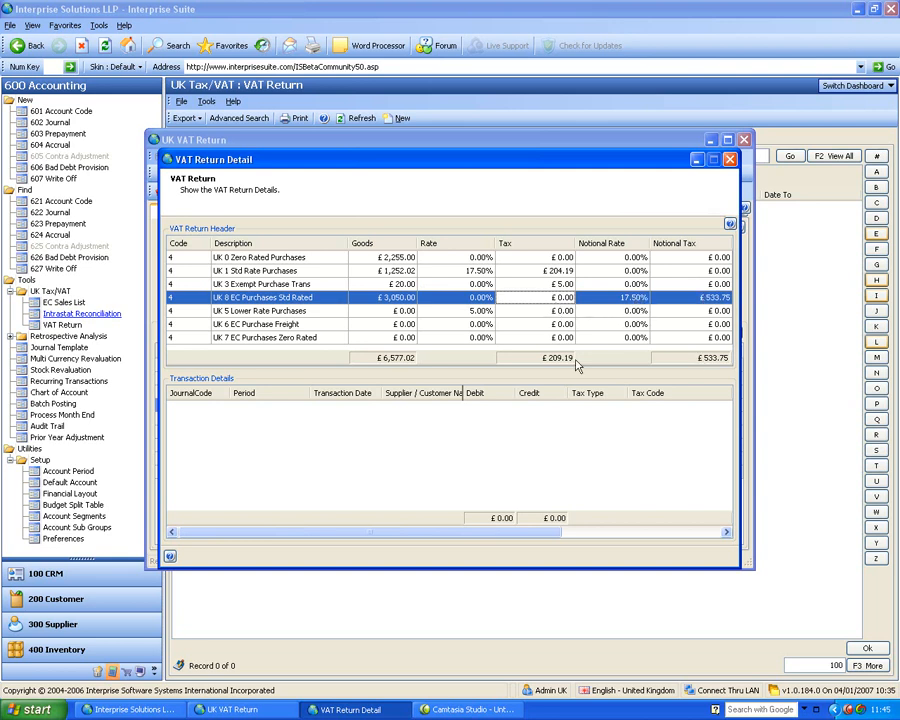
{"action": "left_click_drag", "start_coordinate": [532, 165], "coordinate": [604, 240]}
{"action": "left_click", "coordinate": [730, 215]}
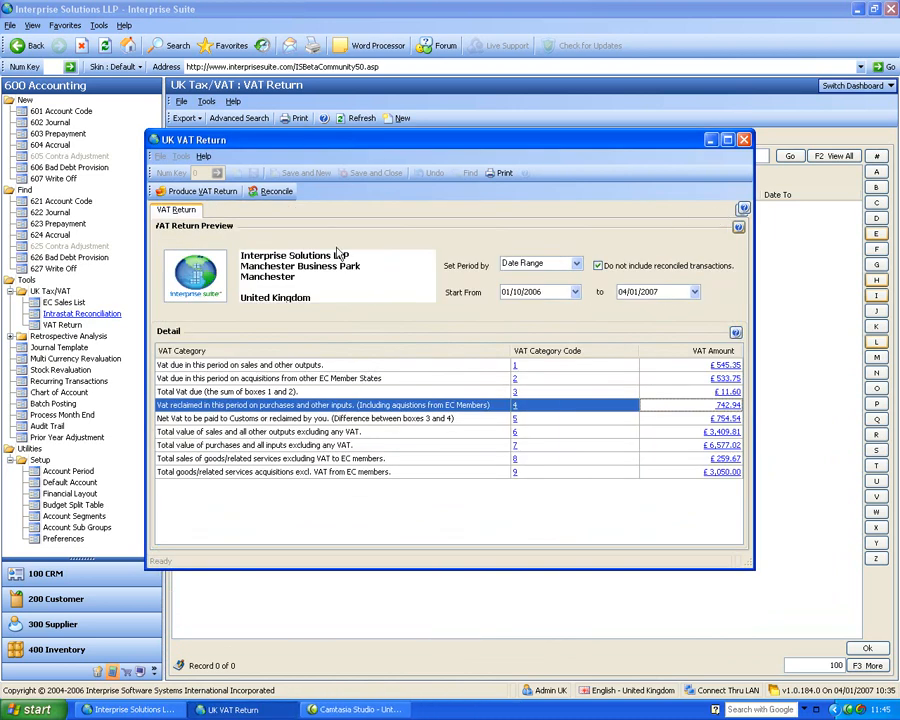
Open the tax code setup for VAT category 1 and review the assigned and available tax codes.
{"action": "left_click", "coordinate": [515, 367]}
{"action": "left_click", "coordinate": [515, 366]}
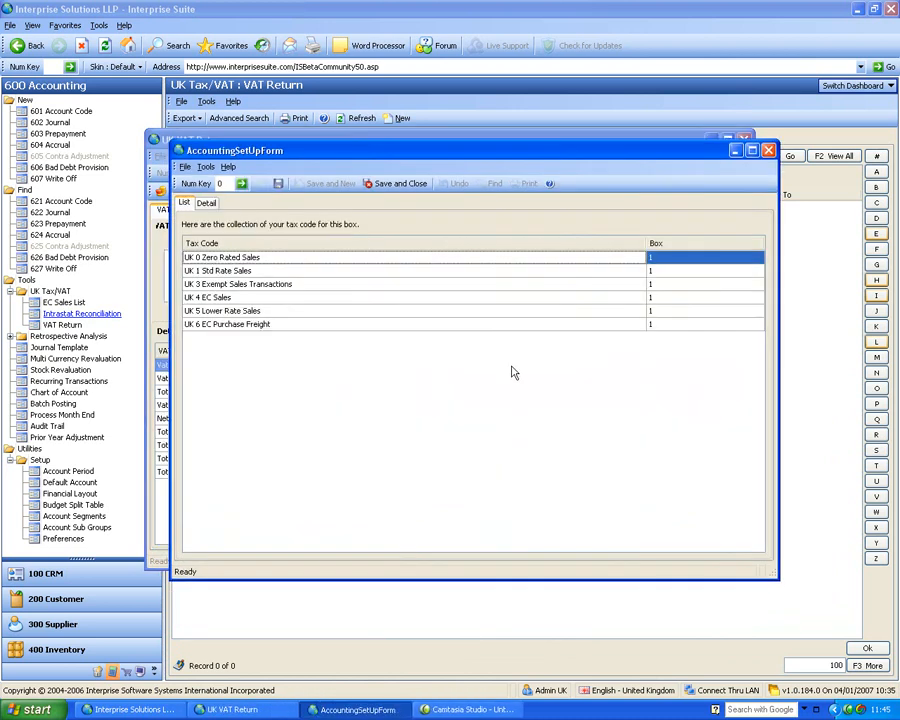
{"action": "left_click", "coordinate": [210, 202]}
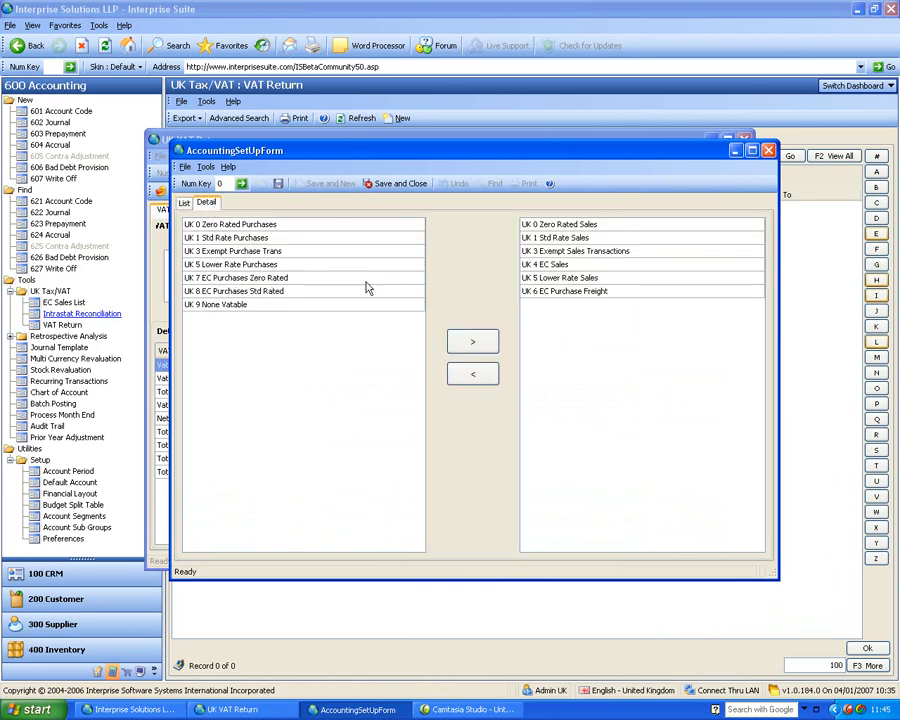
{"action": "left_click", "coordinate": [768, 150]}
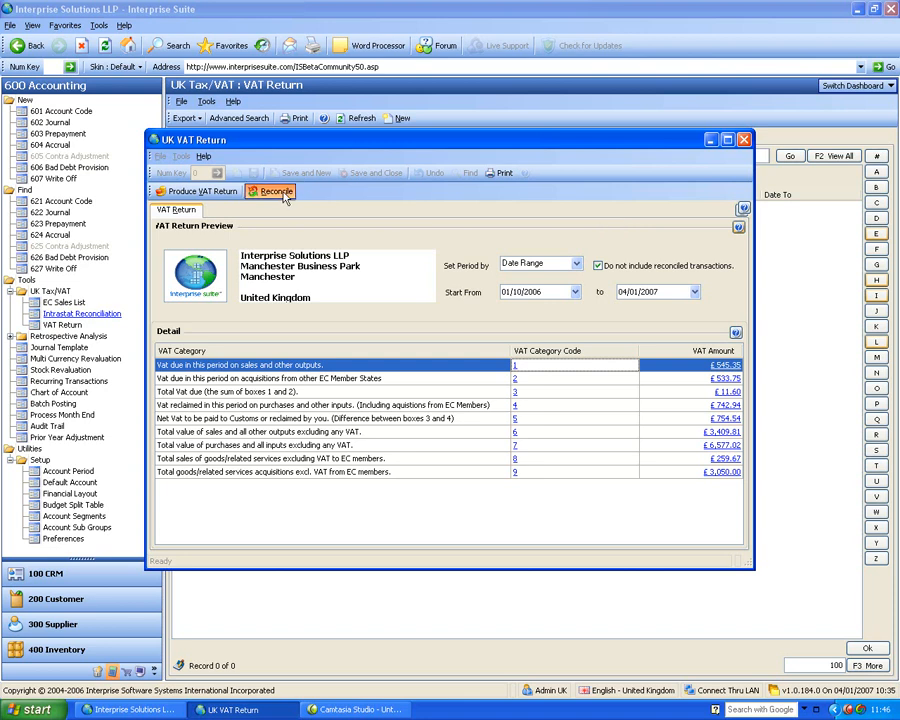
Reconcile the produced UK VAT return.
{"action": "left_click", "coordinate": [284, 195]}
{"action": "left_click", "coordinate": [580, 480]}
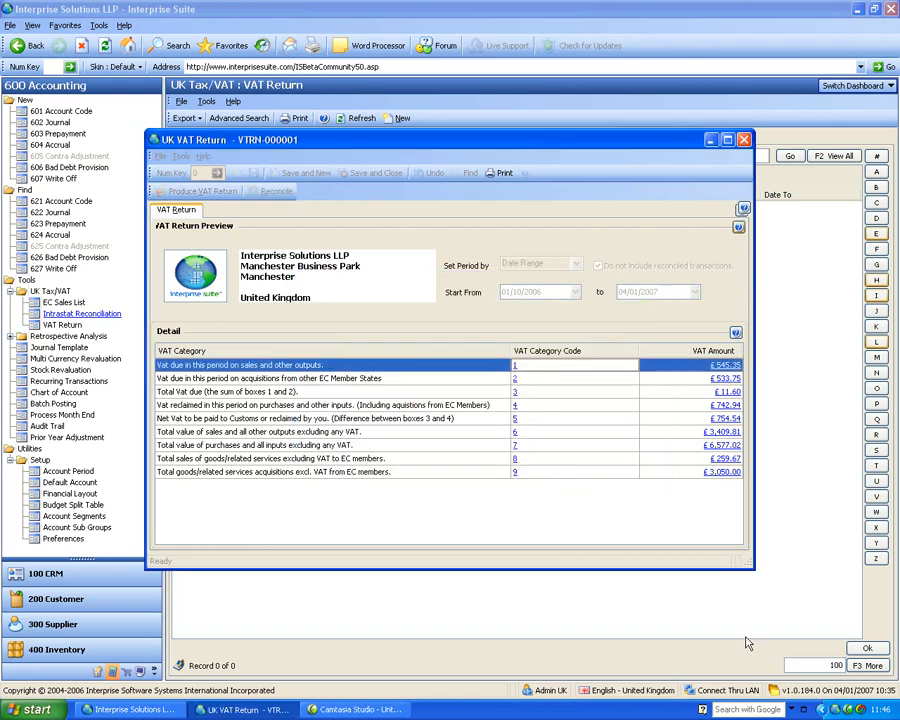
Close the open VAT return, refresh the VAT return history and reopen return VTRN-000001.
{"action": "left_click", "coordinate": [745, 140]}
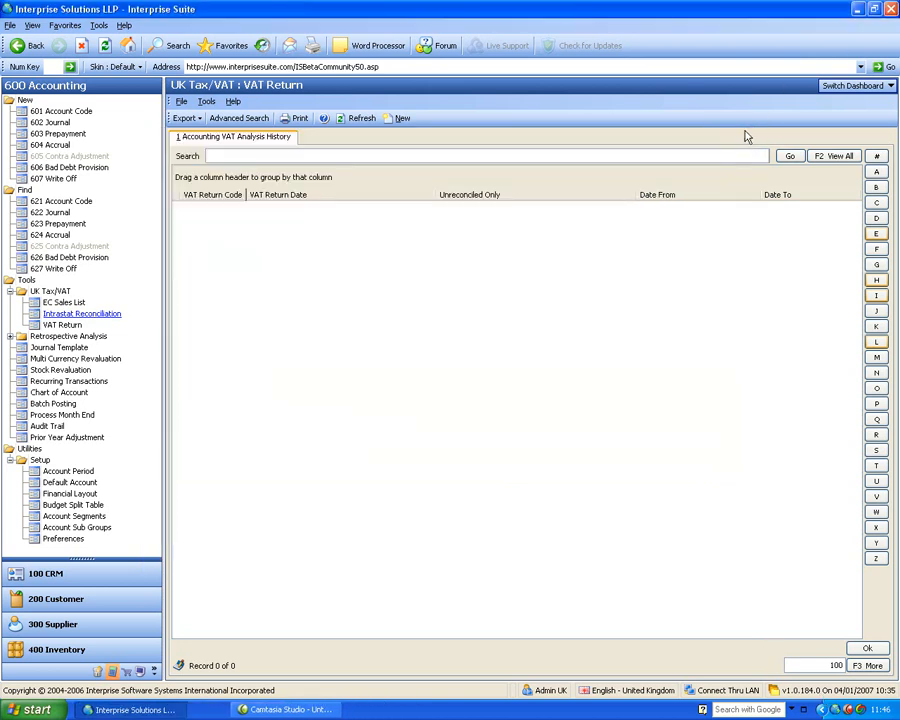
{"action": "left_click", "coordinate": [54, 328]}
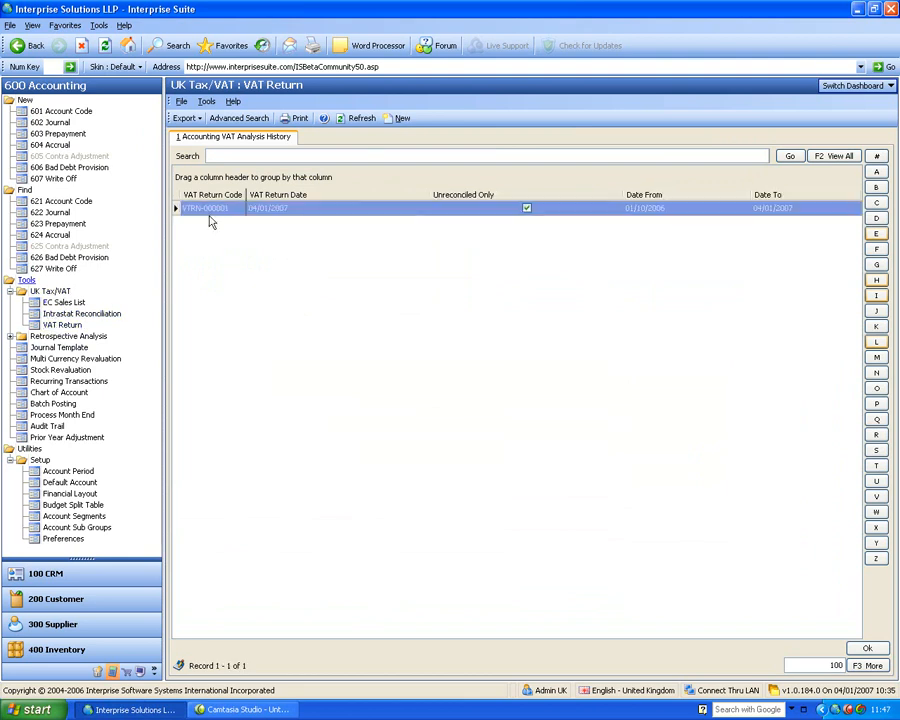
{"action": "double_click", "coordinate": [332, 216]}
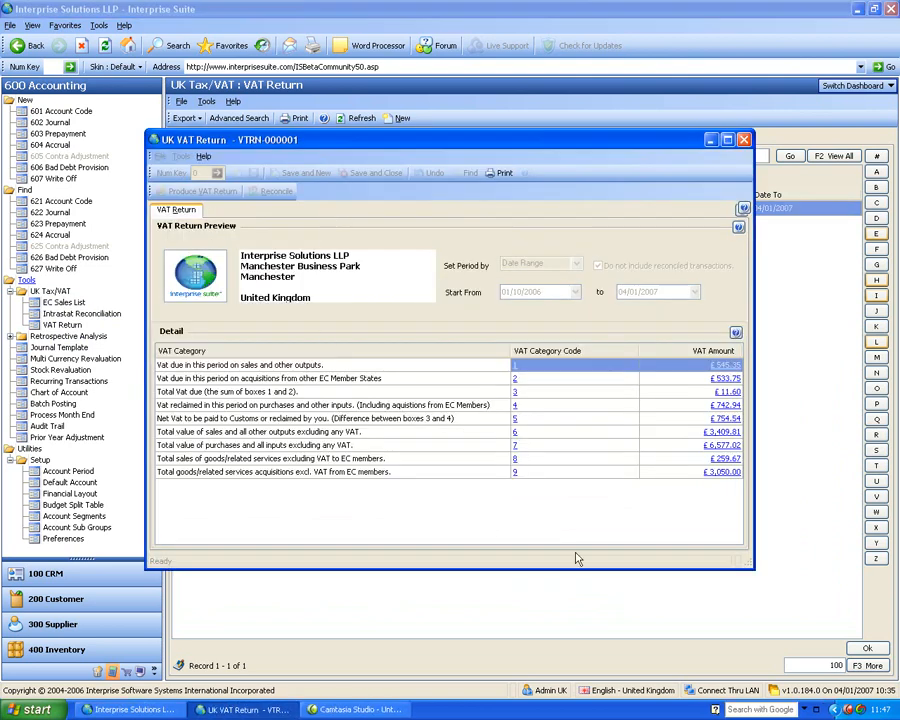
Preview the printed VAT Return Reports for VTRN-000001, and close the previews and the return.
{"action": "left_click", "coordinate": [499, 174]}
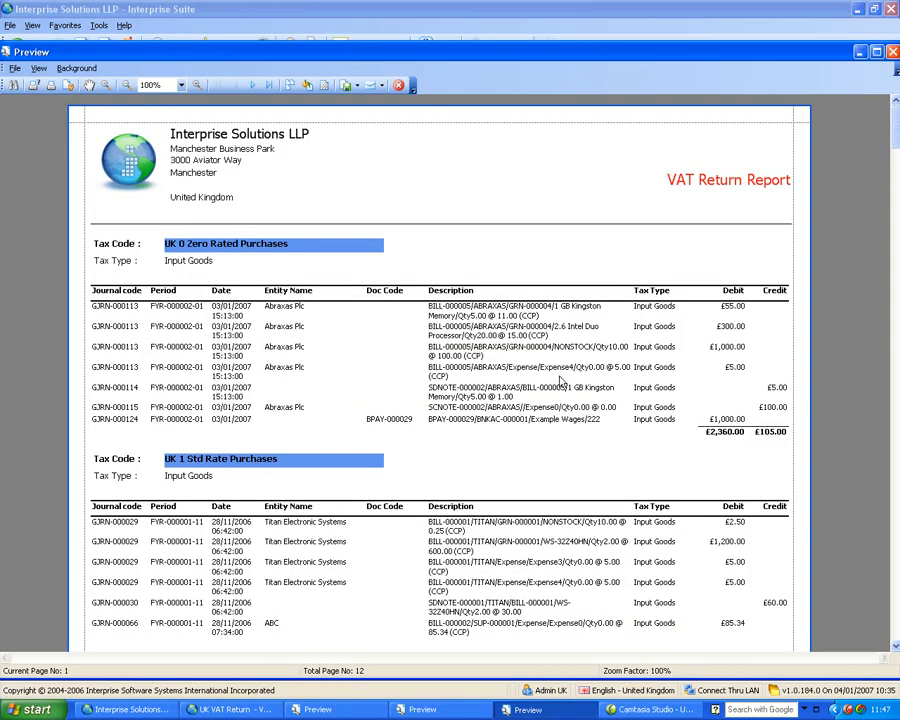
{"action": "left_click", "coordinate": [894, 53]}
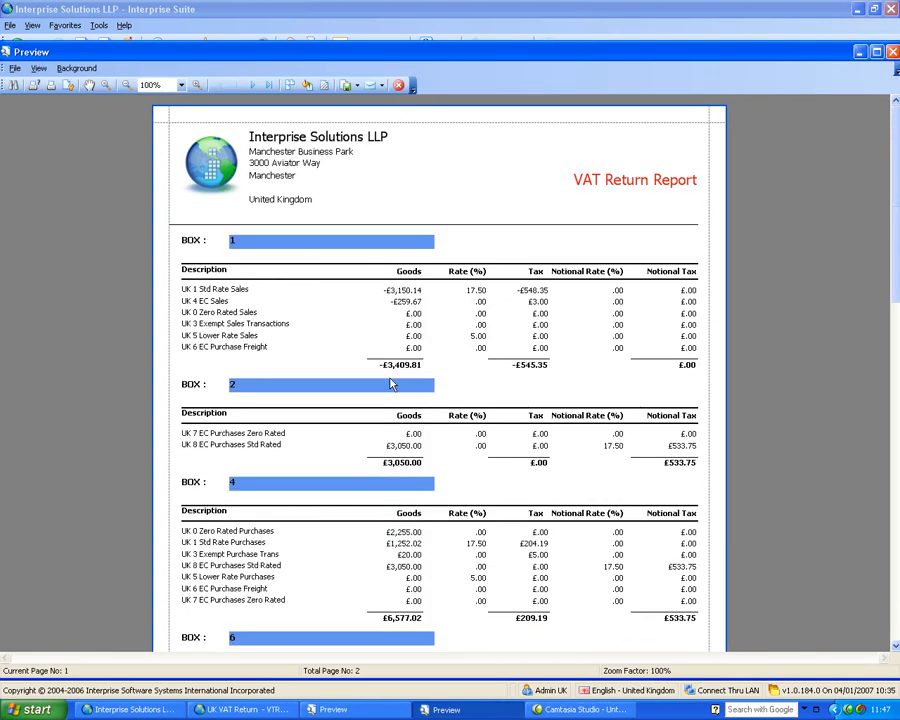
{"action": "left_click", "coordinate": [893, 53]}
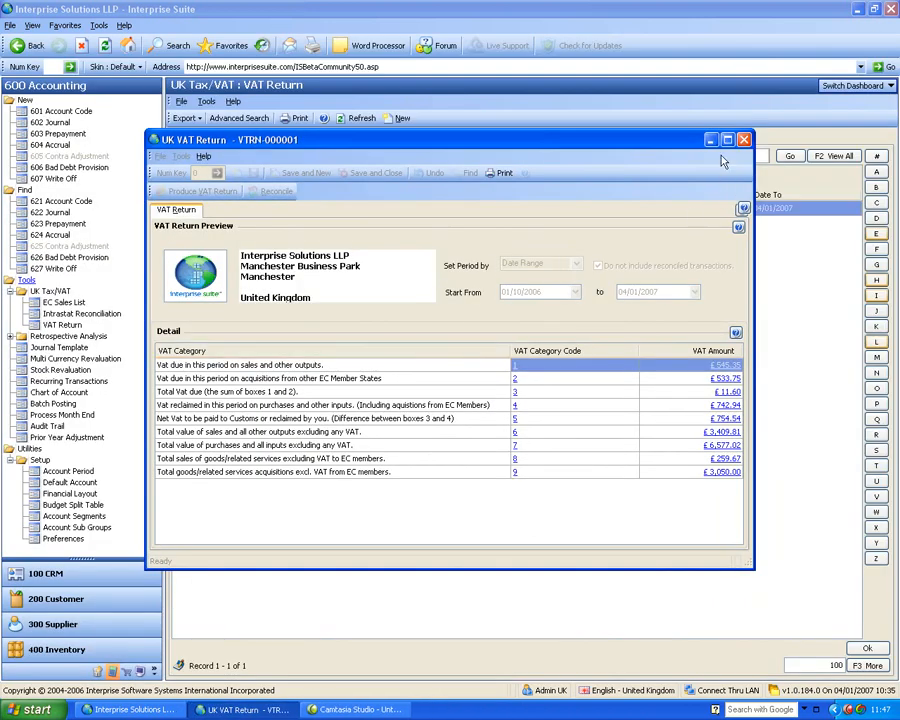
{"action": "left_click", "coordinate": [744, 140]}
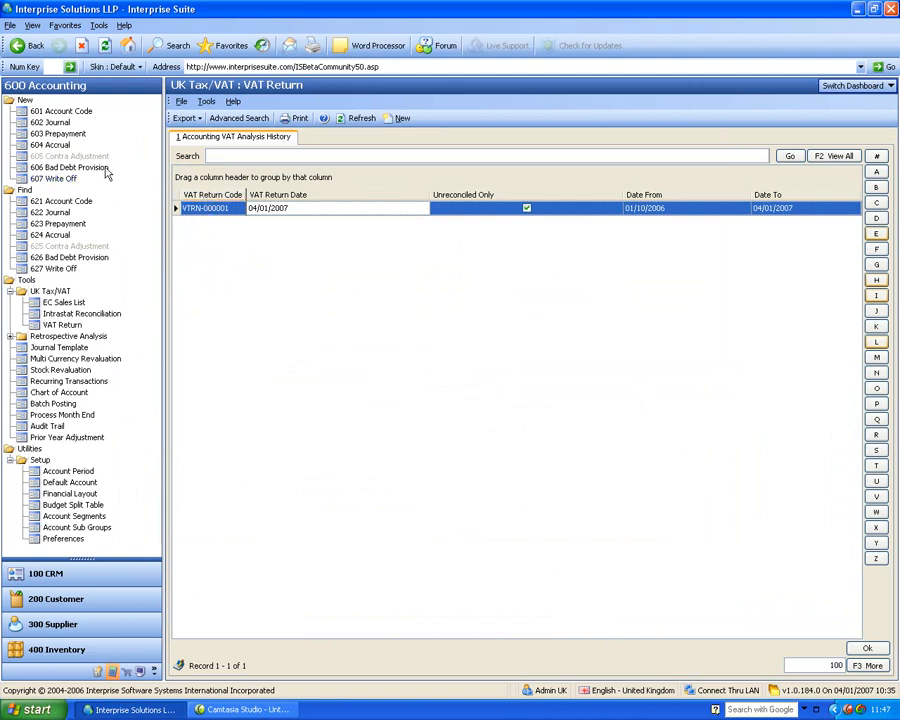
Examine the tax code column on a blank general journal, and close the journal without saving.
{"action": "left_click", "coordinate": [52, 123]}
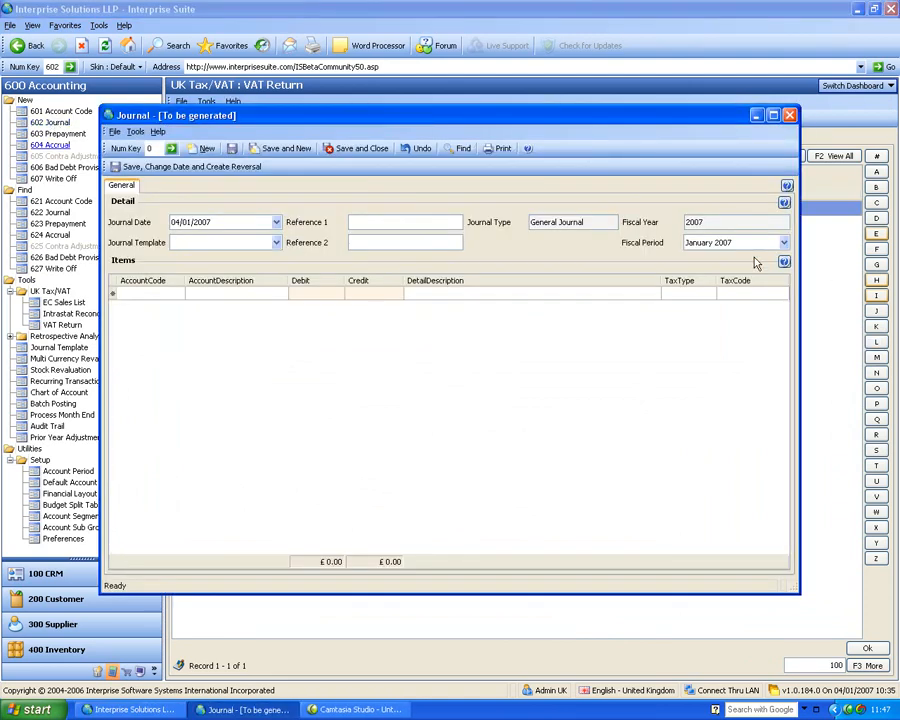
{"action": "left_click", "coordinate": [736, 294]}
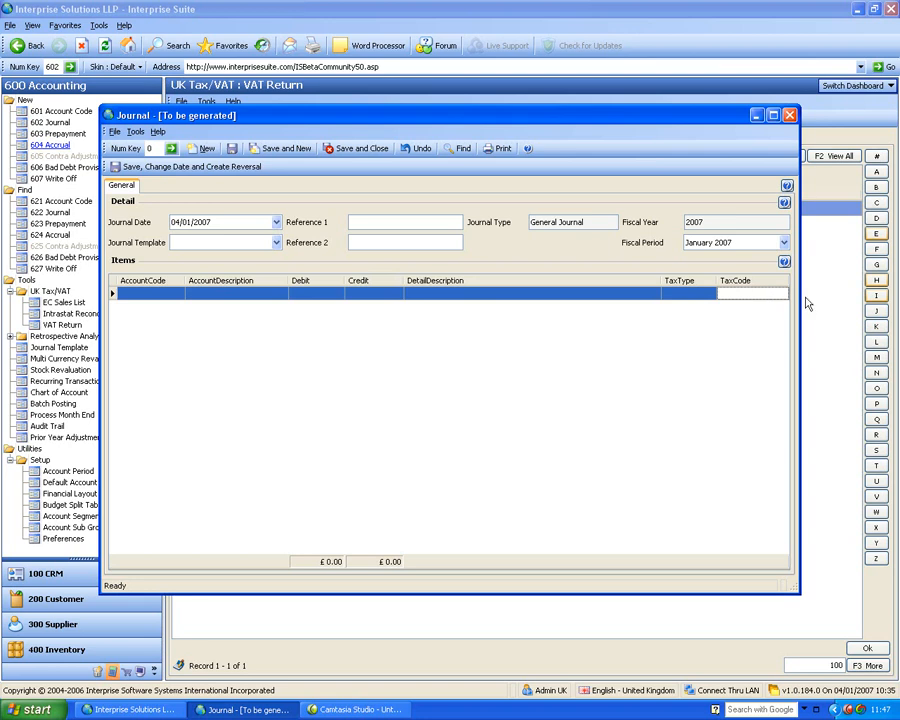
{"action": "left_click", "coordinate": [789, 116]}
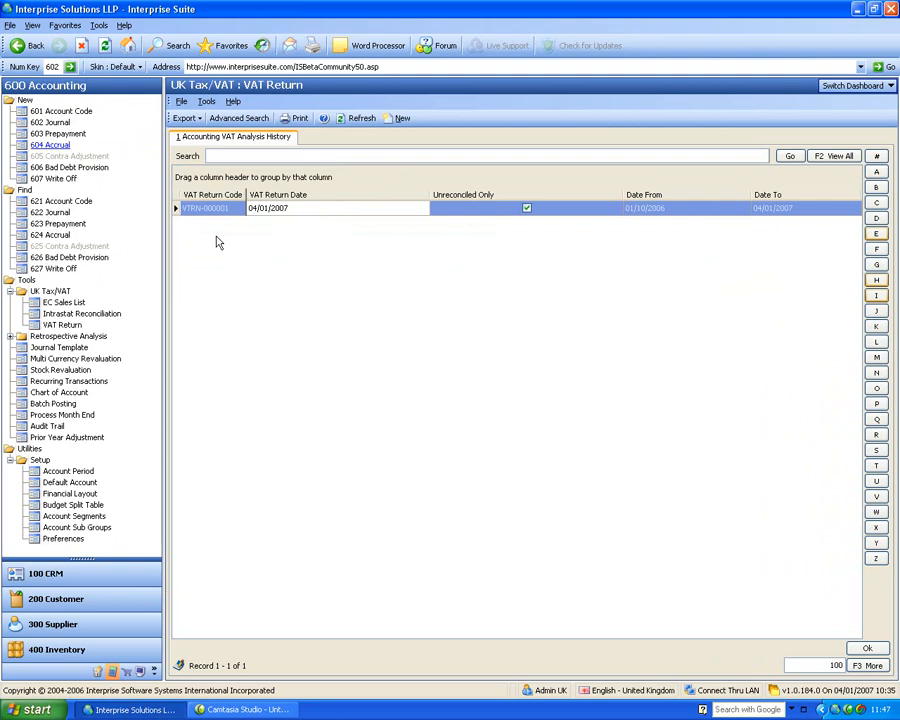
Collapse the UK Tax/VAT tools and look at the tools under Retrospective Analysis.
{"action": "left_click", "coordinate": [10, 291]}
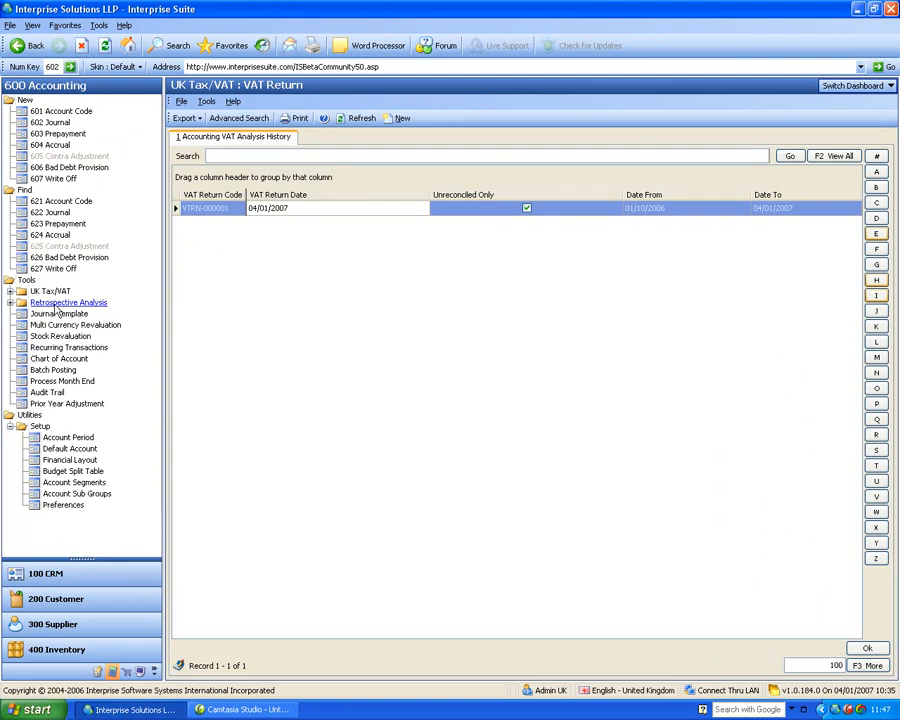
{"action": "left_click", "coordinate": [57, 306]}
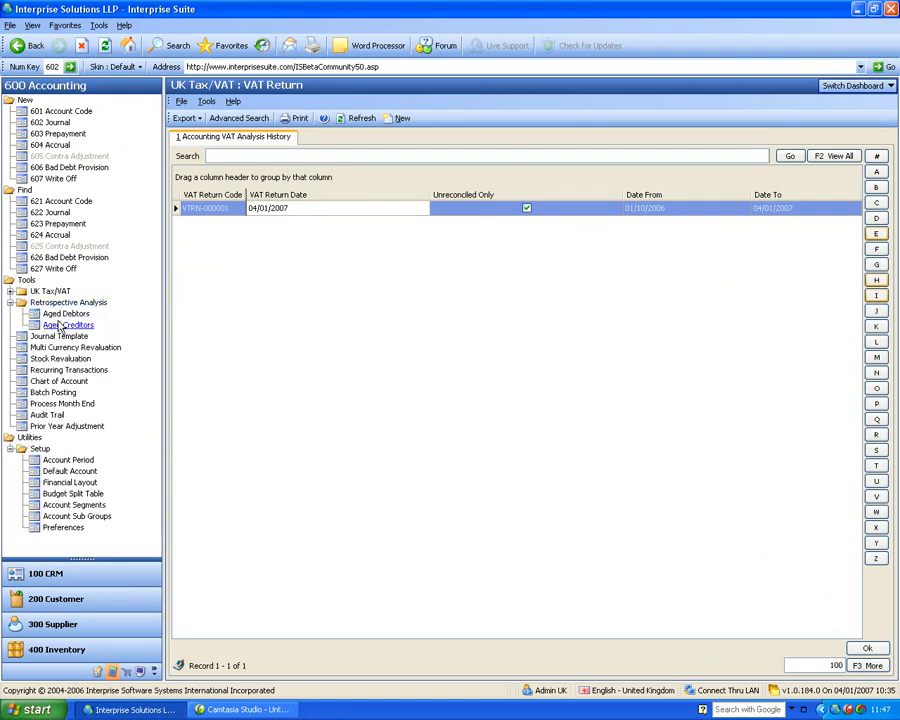
{"action": "left_click", "coordinate": [10, 302]}
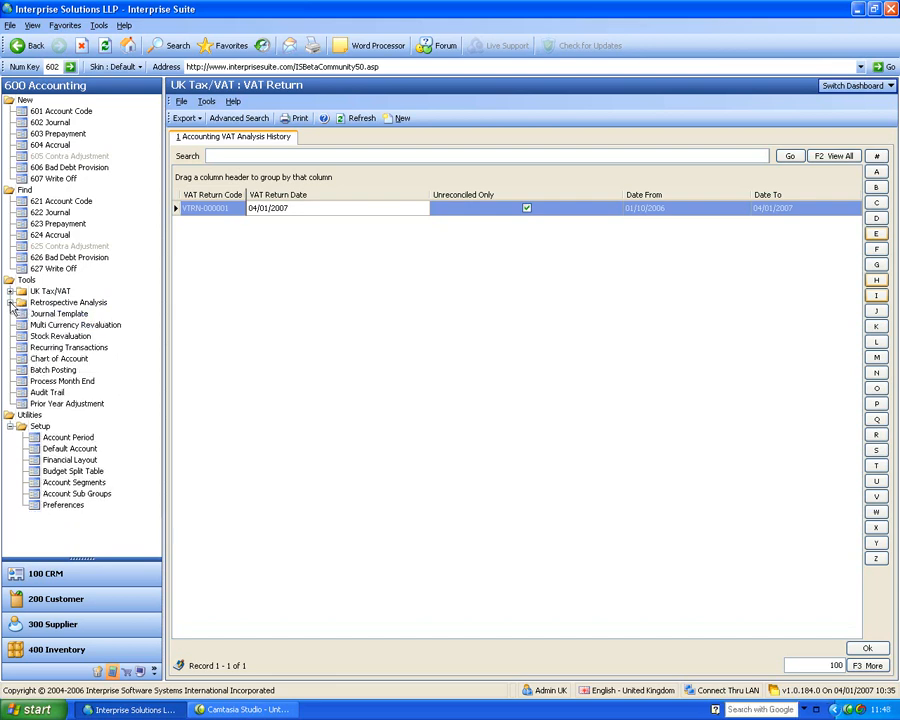
Create a new multi-currency revaluation as of 30 November 2006 and retrieve its transactions.
{"action": "left_click", "coordinate": [85, 329]}
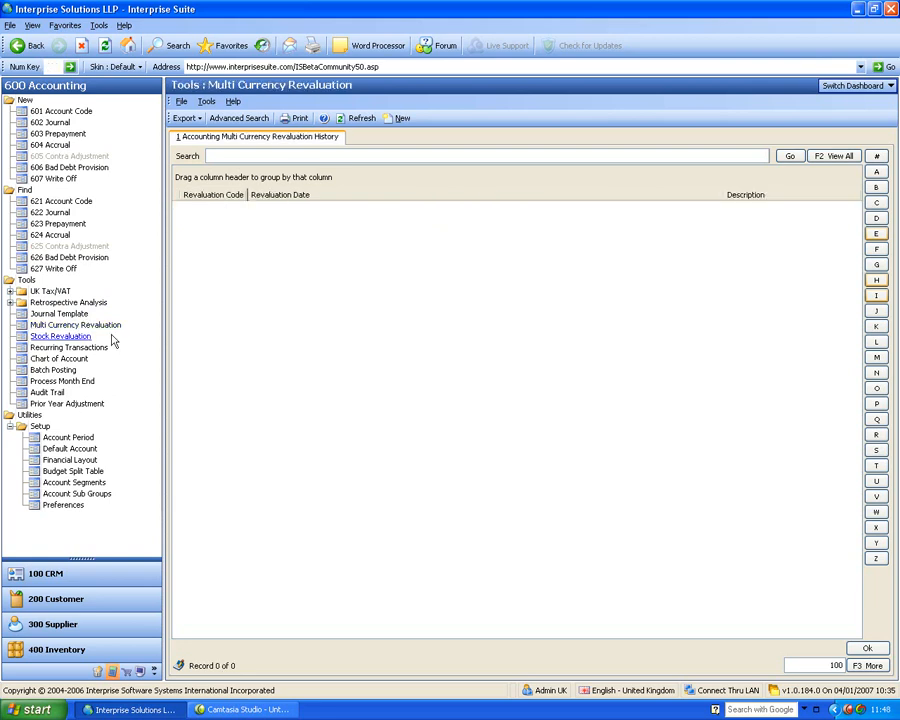
{"action": "left_click", "coordinate": [400, 118]}
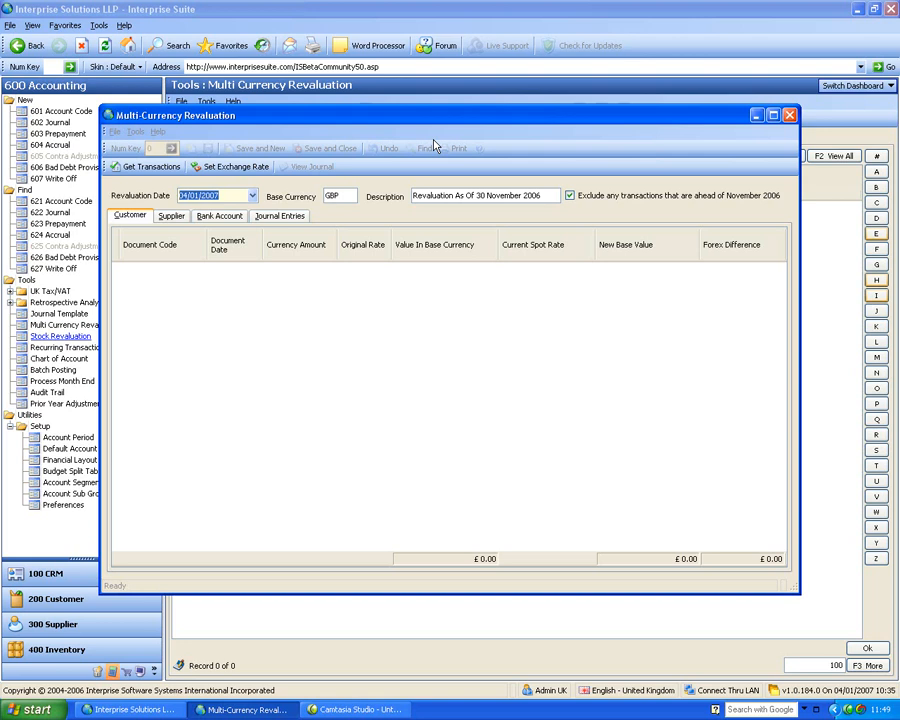
{"action": "left_click_drag", "start_coordinate": [415, 135], "coordinate": [469, 115]}
{"action": "left_click", "coordinate": [213, 147]}
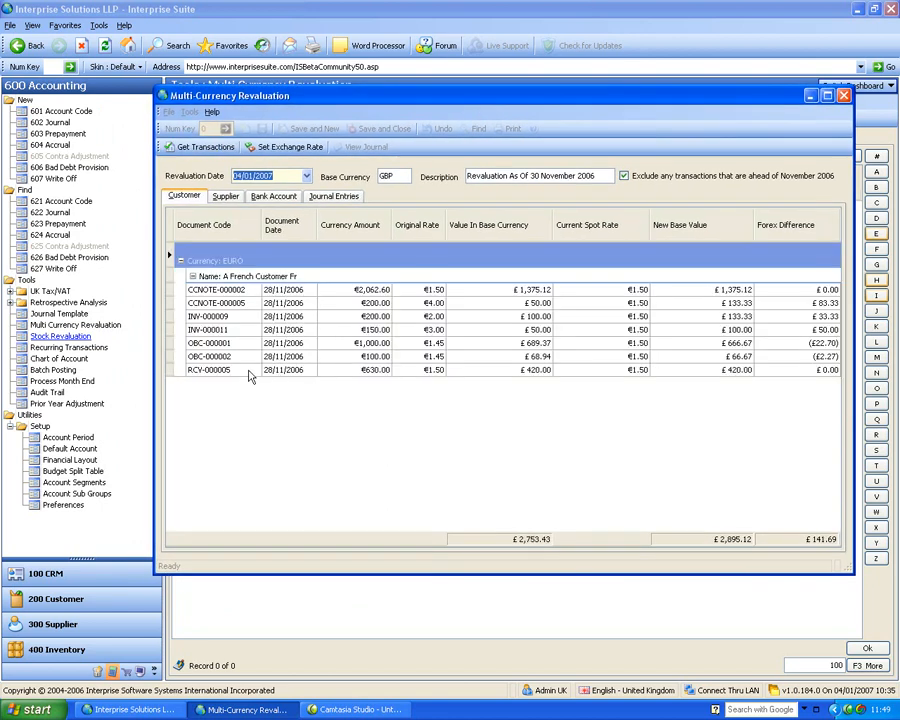
Examine customer invoice INV-000011, and review the supplier and bank account revaluation figures.
{"action": "left_click", "coordinate": [229, 333]}
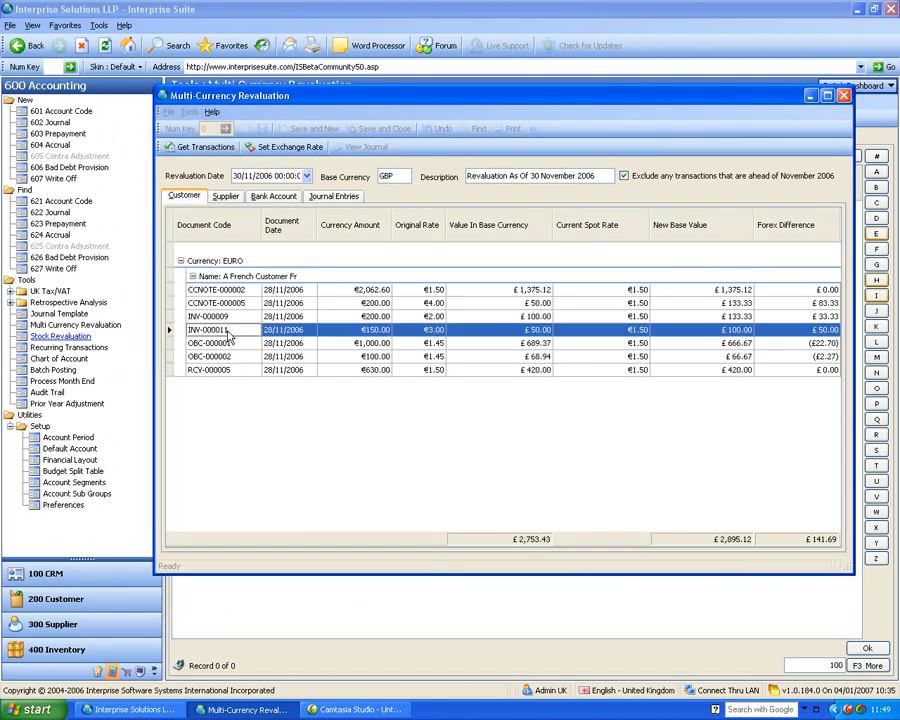
{"action": "left_click", "coordinate": [362, 331]}
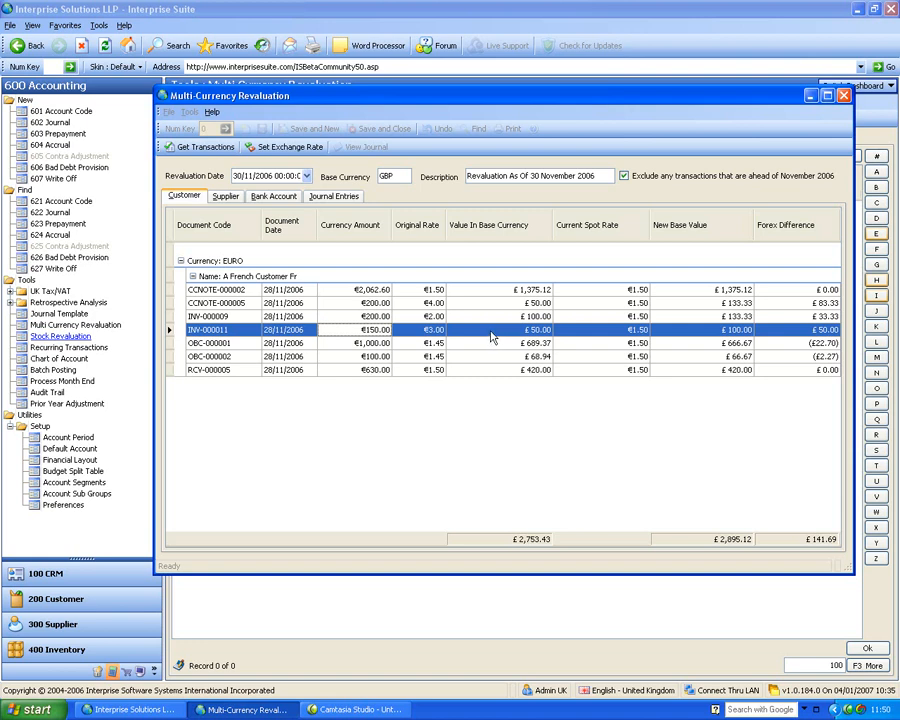
{"action": "left_click", "coordinate": [229, 198]}
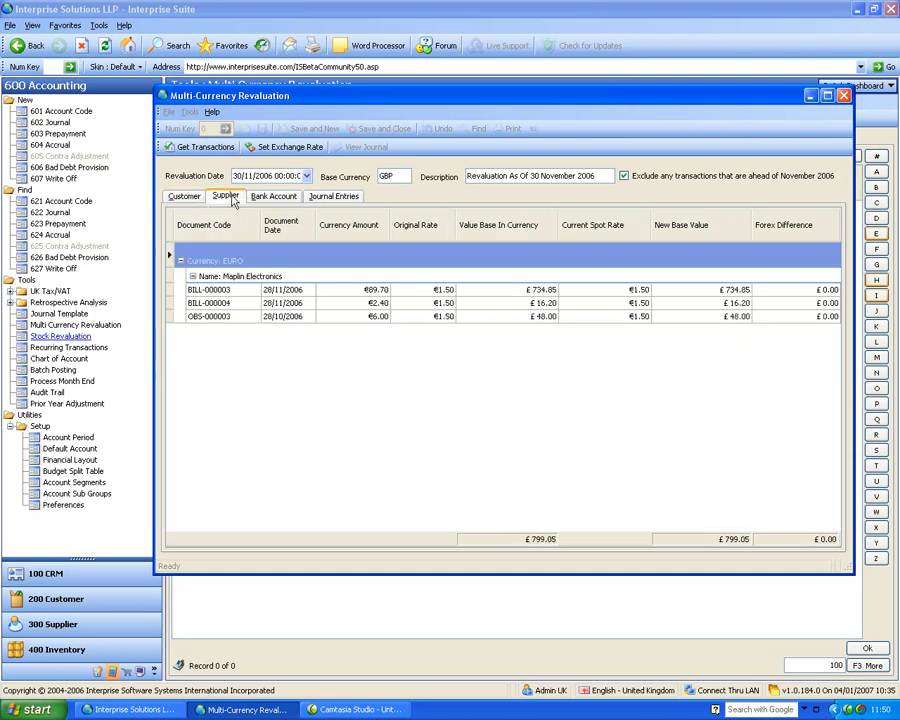
{"action": "left_click", "coordinate": [185, 196]}
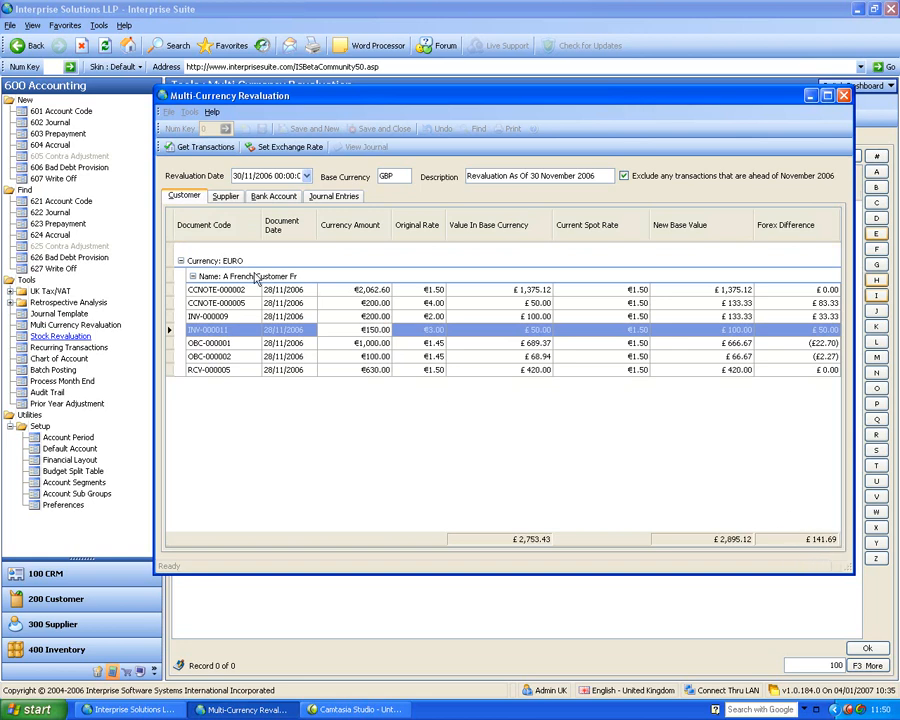
{"action": "left_click", "coordinate": [227, 197]}
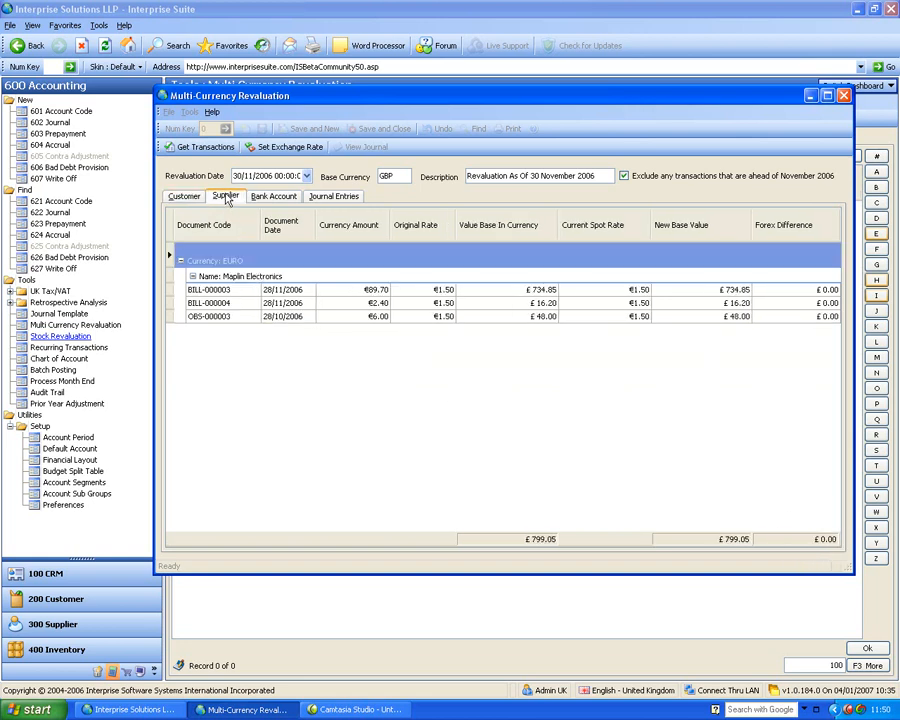
{"action": "left_click", "coordinate": [276, 197]}
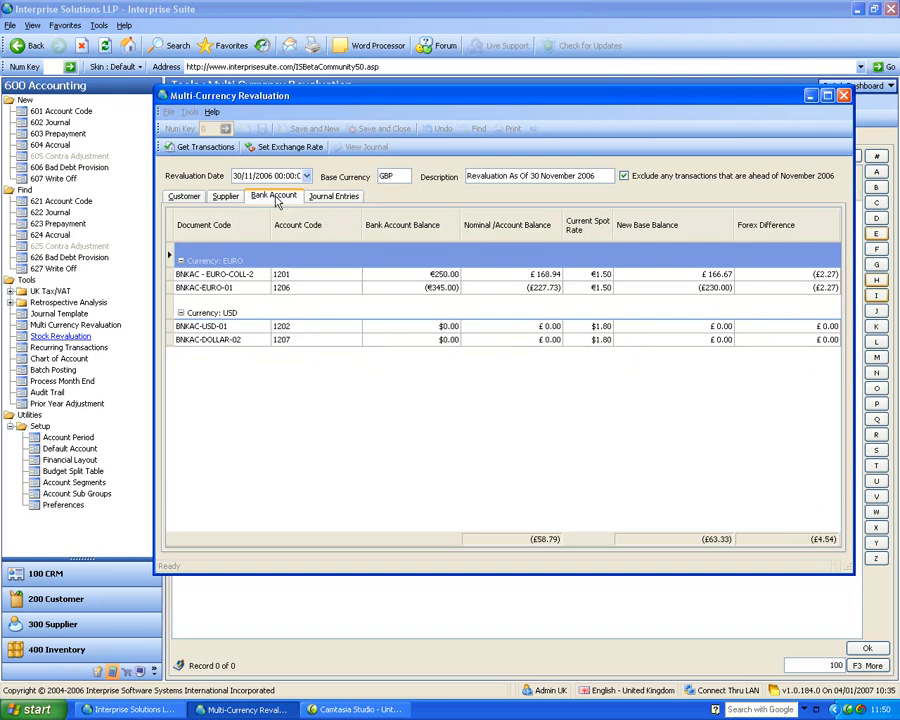
Examine the revaluation's journal entries, checking the customer credit and the accrued foreign currency debit.
{"action": "left_click", "coordinate": [333, 196]}
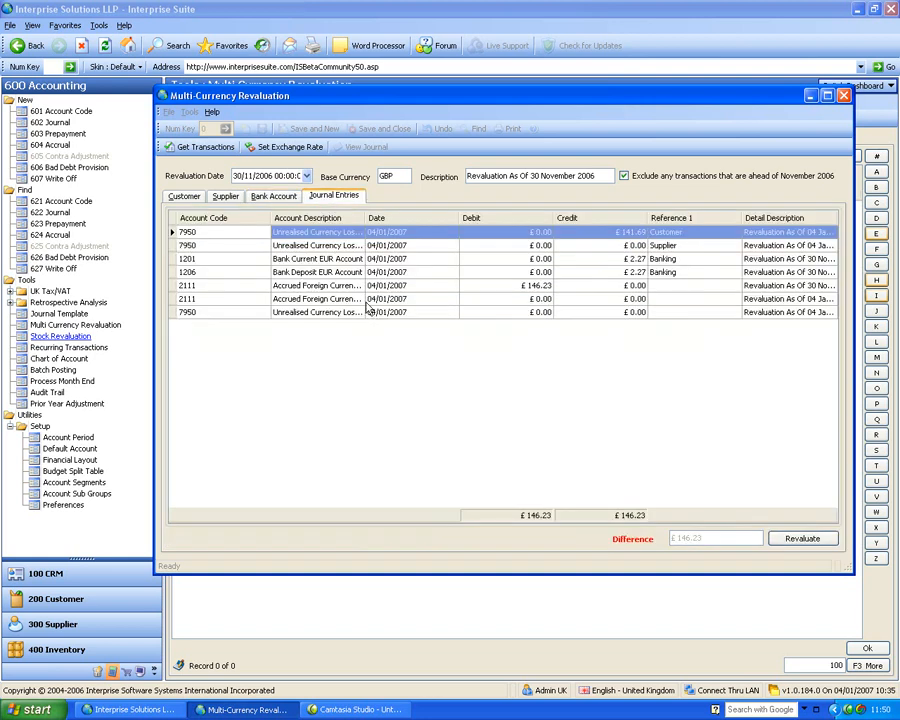
{"action": "left_click", "coordinate": [616, 235]}
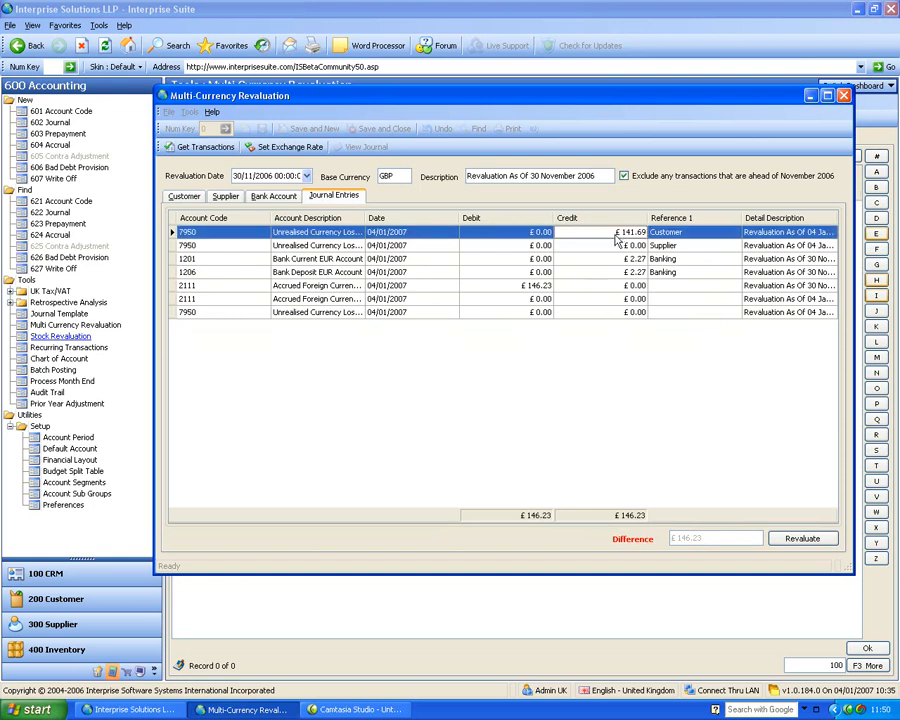
{"action": "left_click", "coordinate": [526, 286]}
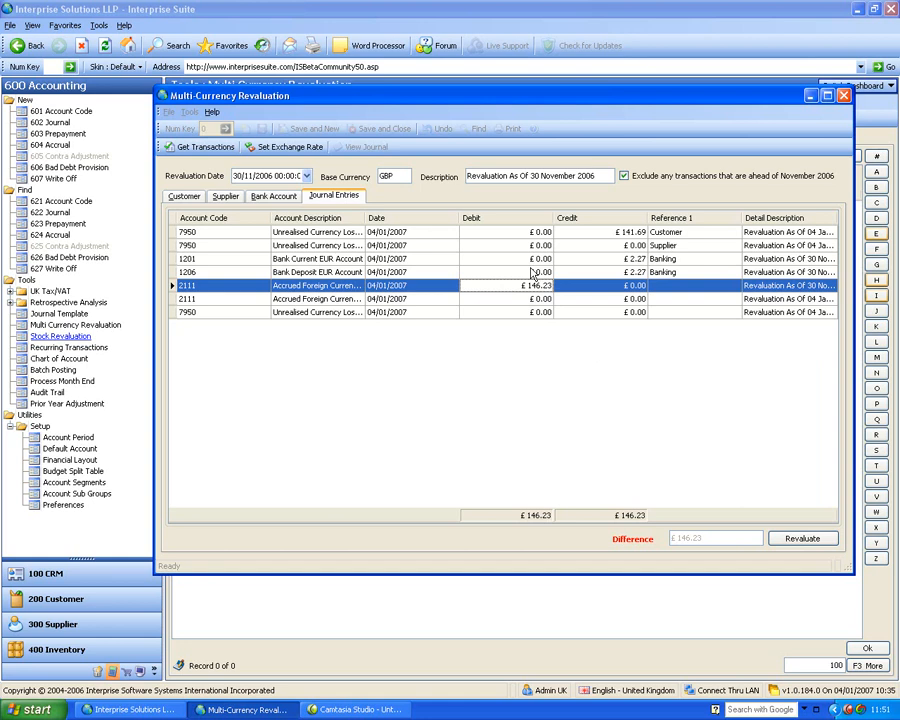
Run the revaluation, and close its report previews and the revaluation form.
{"action": "left_click", "coordinate": [791, 549]}
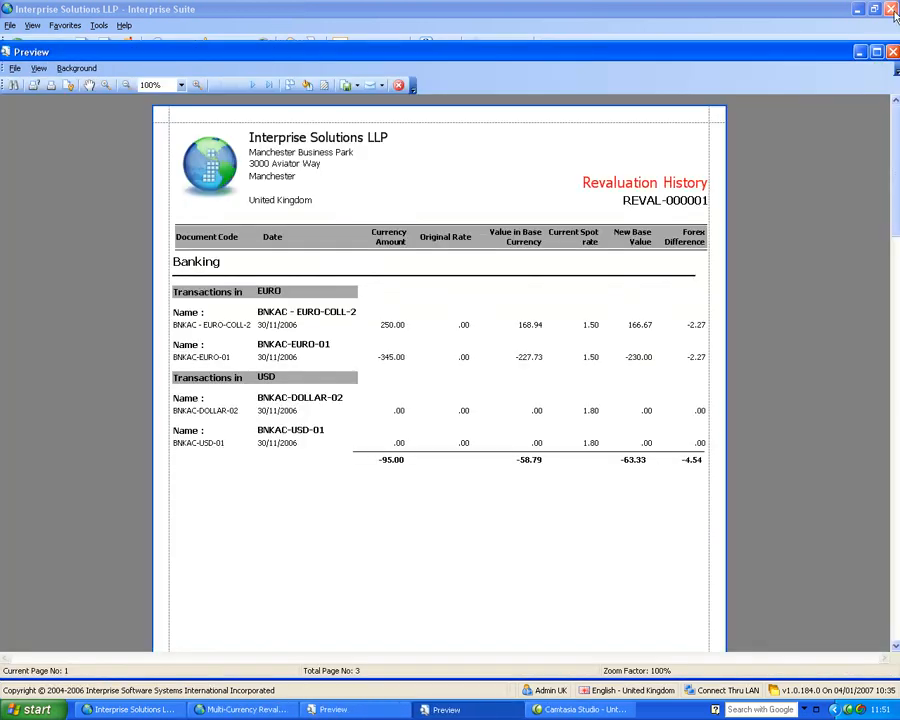
{"action": "left_click", "coordinate": [893, 52]}
{"action": "left_click", "coordinate": [893, 52]}
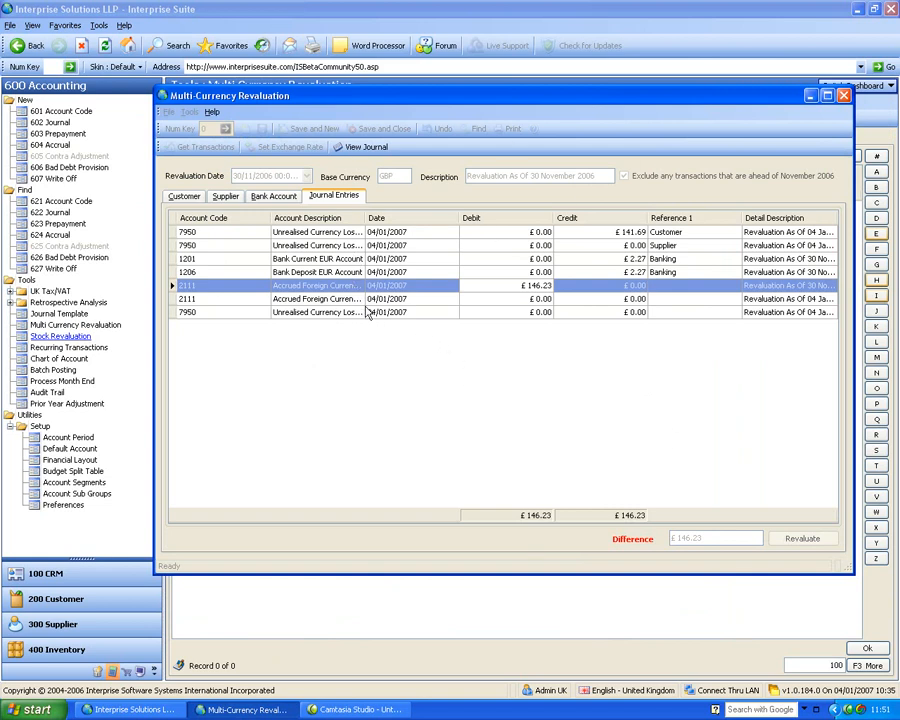
{"action": "left_click", "coordinate": [843, 95]}
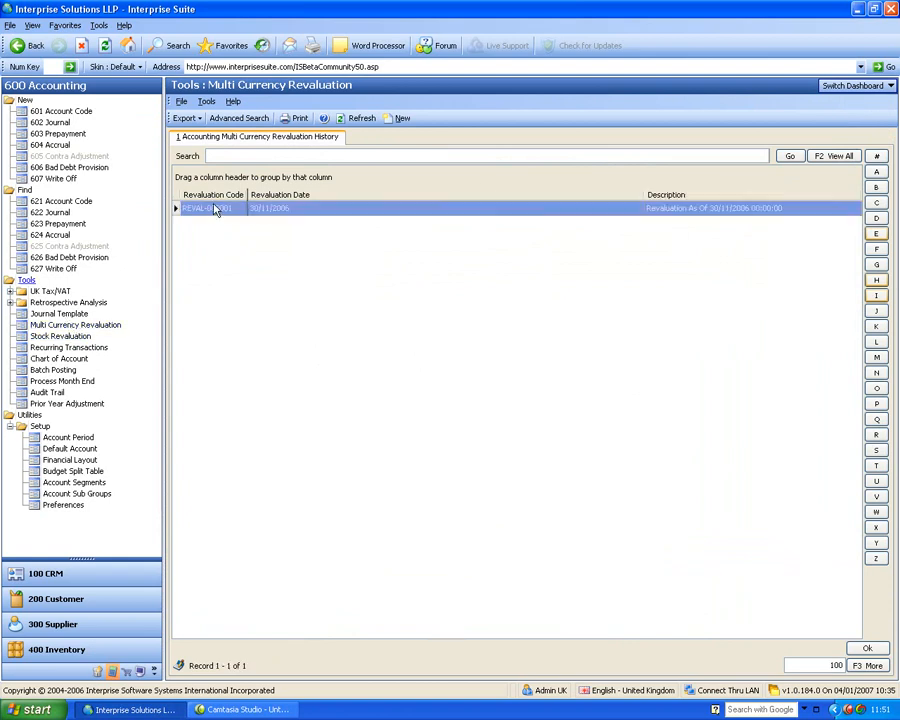
Start another multi-currency revaluation and open the EURO currency record from its exchange rate setup.
{"action": "left_click", "coordinate": [398, 119]}
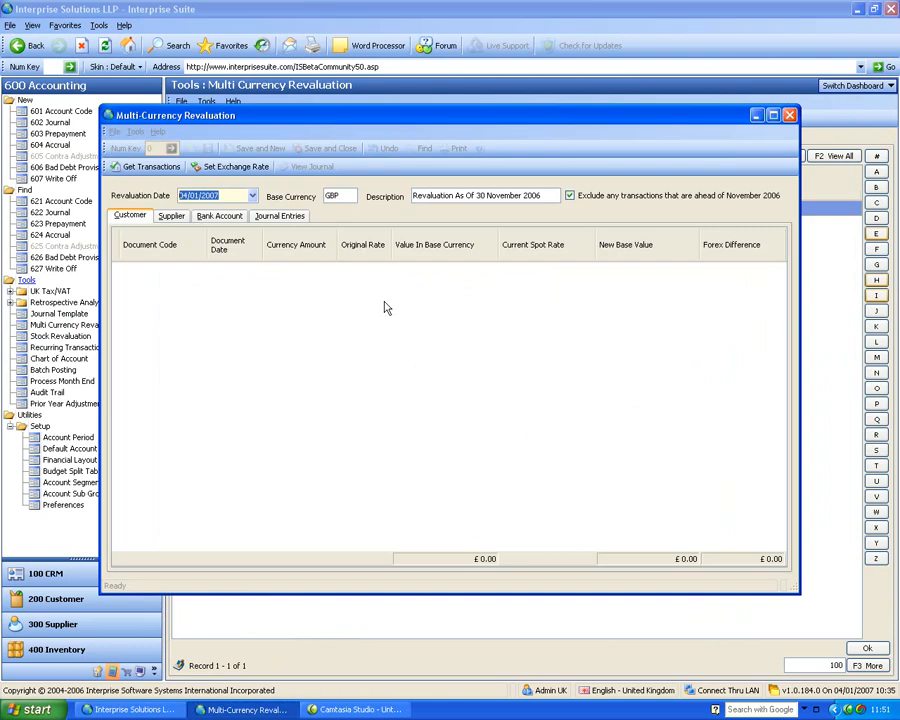
{"action": "left_click", "coordinate": [205, 172]}
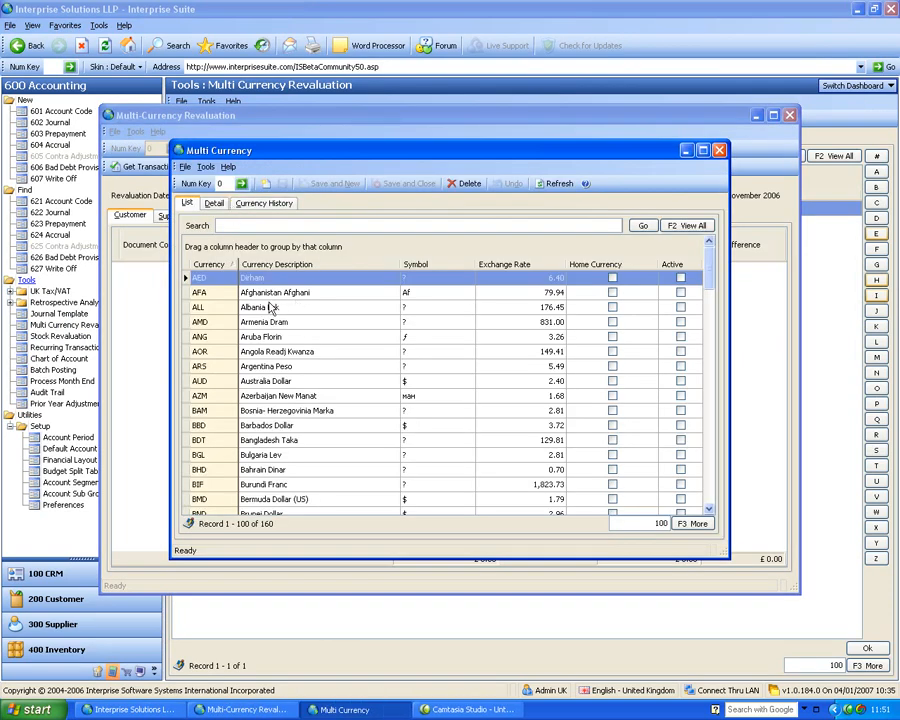
{"action": "left_click", "coordinate": [324, 226]}
{"action": "type", "text": "euro"}
{"action": "key", "text": "Return"}
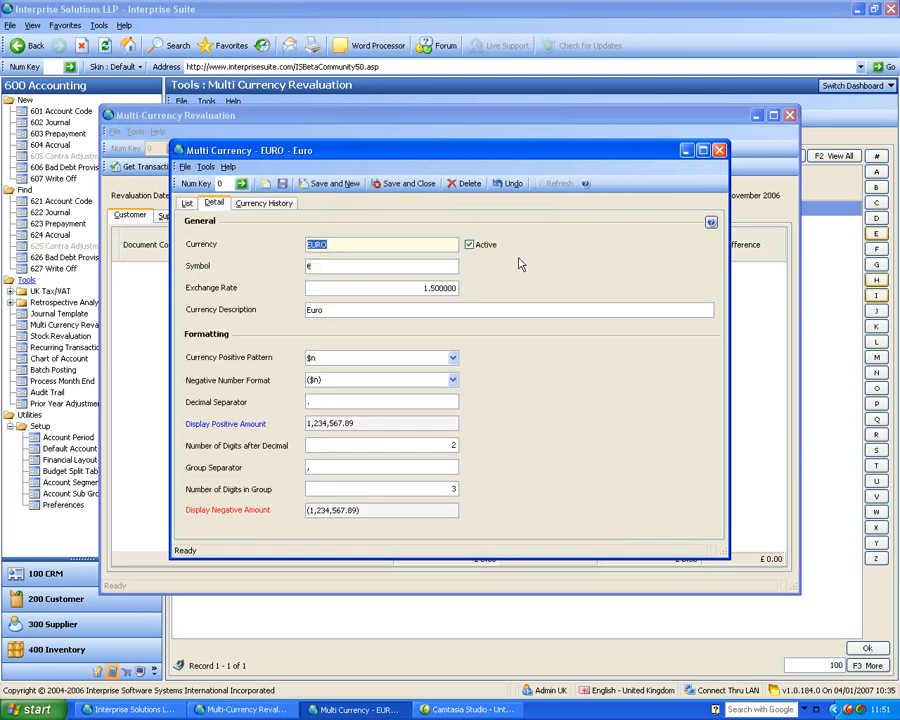
Set the Euro's exchange rate to 1.7, check its currency history and close the currency setup.
{"action": "left_click", "coordinate": [472, 287]}
{"action": "type", "text": "1.6"}
{"action": "key", "text": "BackSpace"}
{"action": "type", "text": "7"}
{"action": "key", "text": "Tab"}
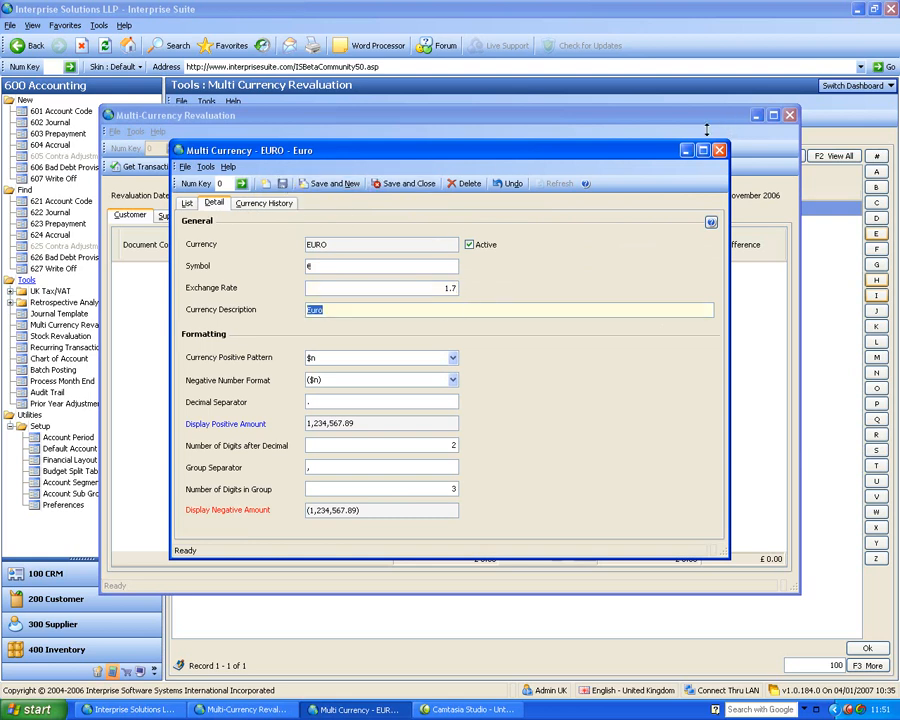
{"action": "left_click", "coordinate": [289, 204]}
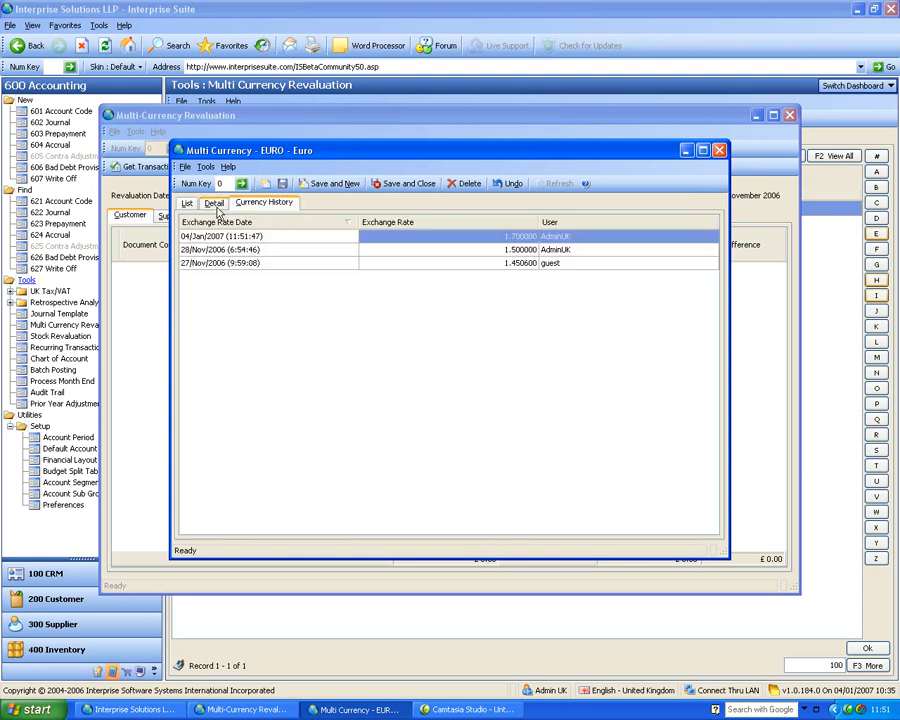
{"action": "left_click", "coordinate": [187, 204]}
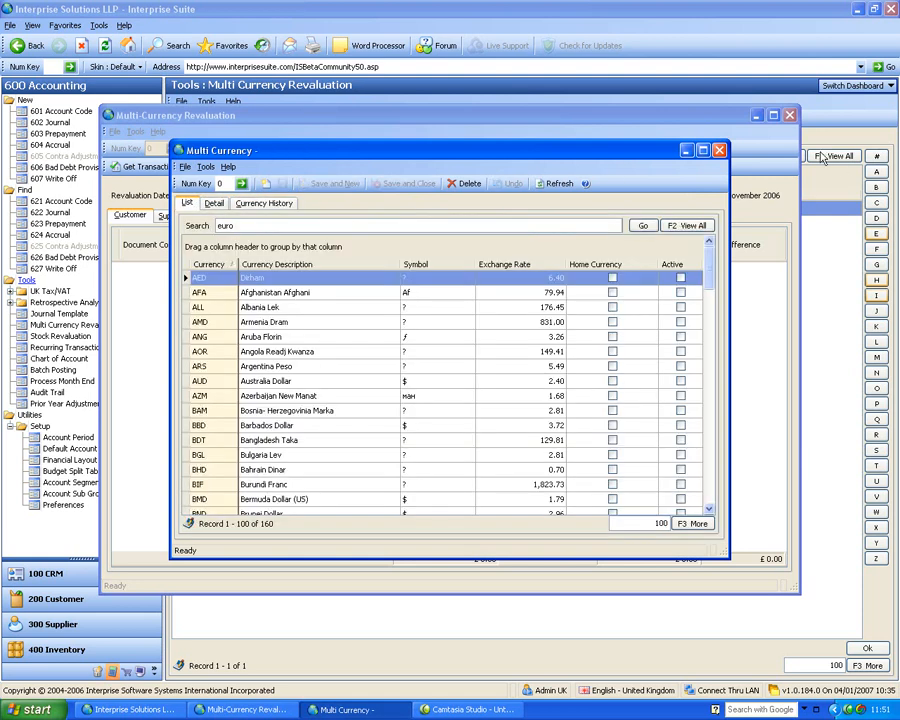
{"action": "left_click", "coordinate": [718, 150]}
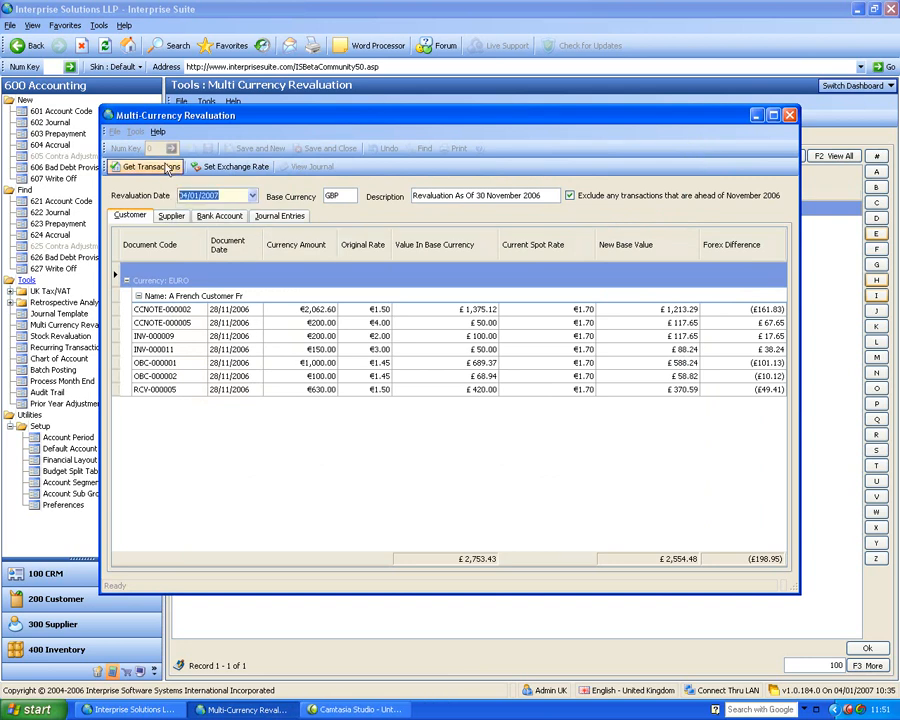
Review the original and new base values of invoice INV-000011 in the revaluation's customer transactions.
{"action": "left_click", "coordinate": [238, 349]}
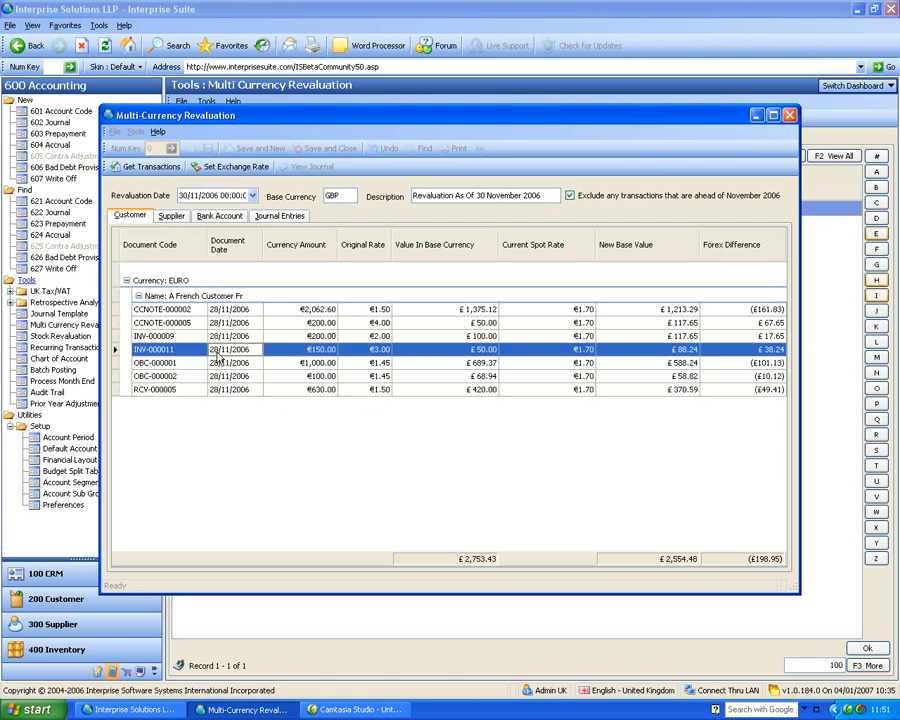
{"action": "left_click", "coordinate": [485, 350]}
{"action": "left_click", "coordinate": [660, 350]}
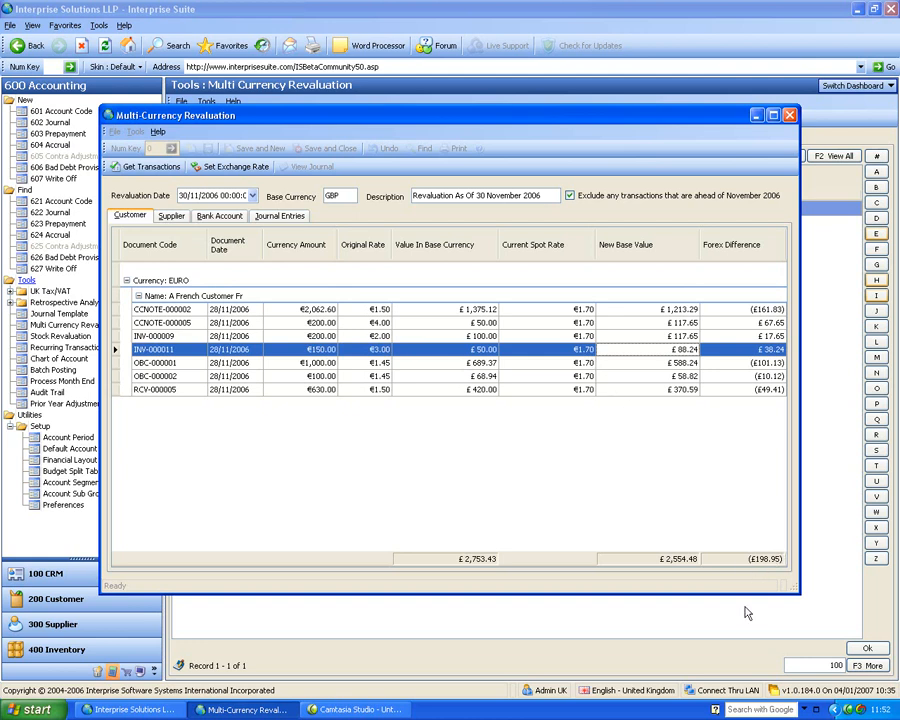
Examine both accrued foreign currency lines in the revaluation's journal entries, and close the form without posting.
{"action": "left_click", "coordinate": [280, 215]}
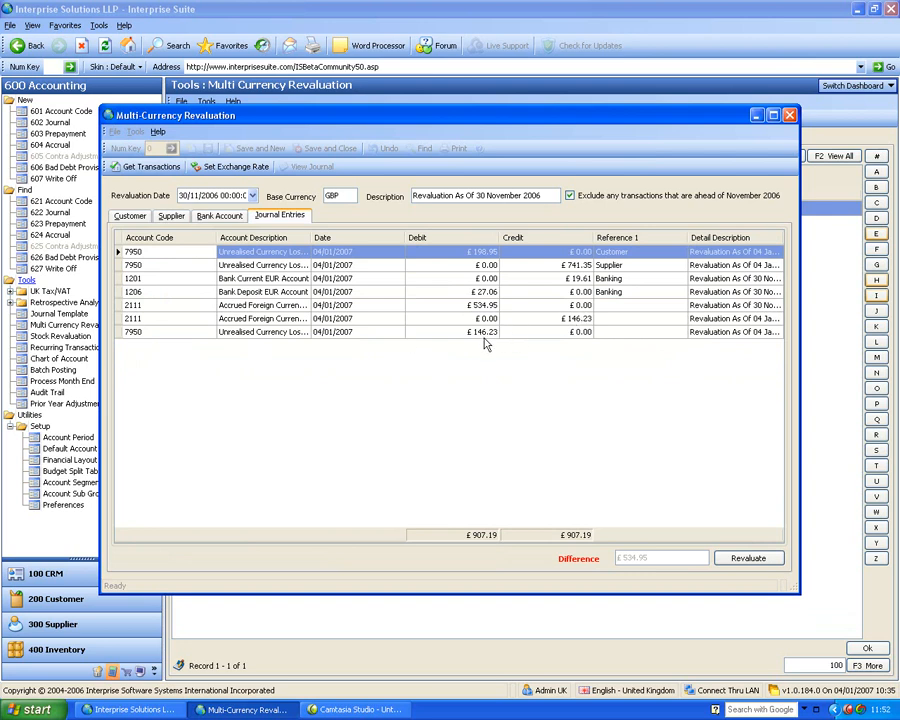
{"action": "left_click", "coordinate": [300, 319]}
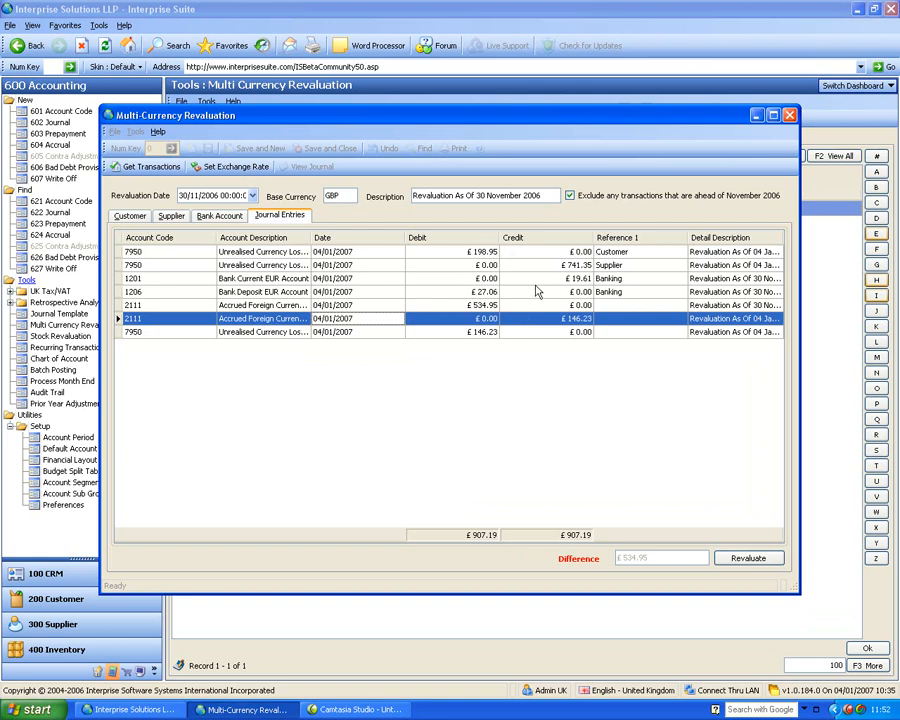
{"action": "key", "text": "Up"}
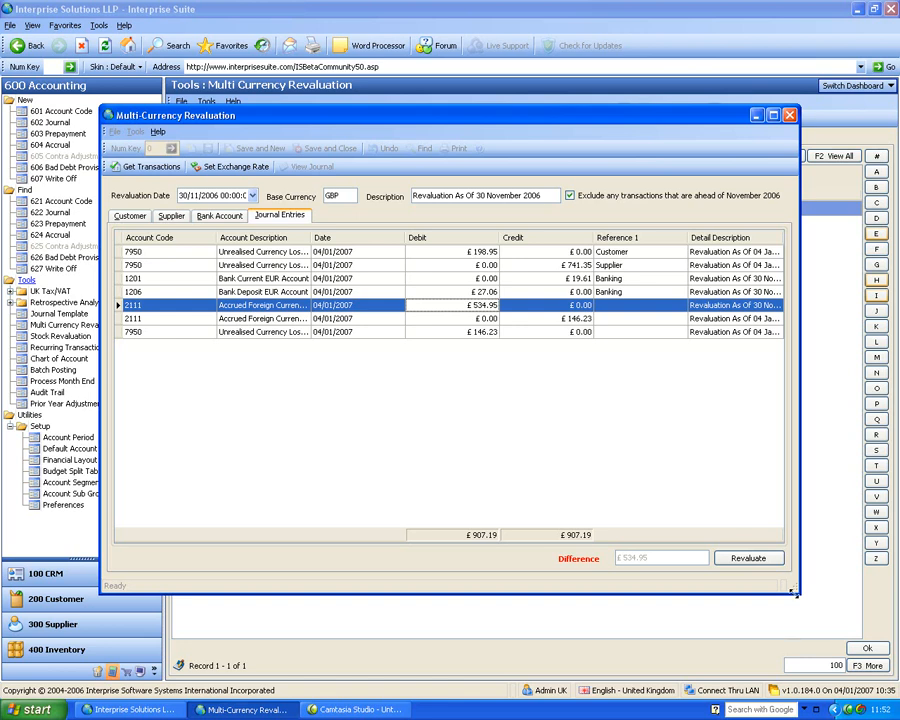
{"action": "left_click", "coordinate": [790, 117]}
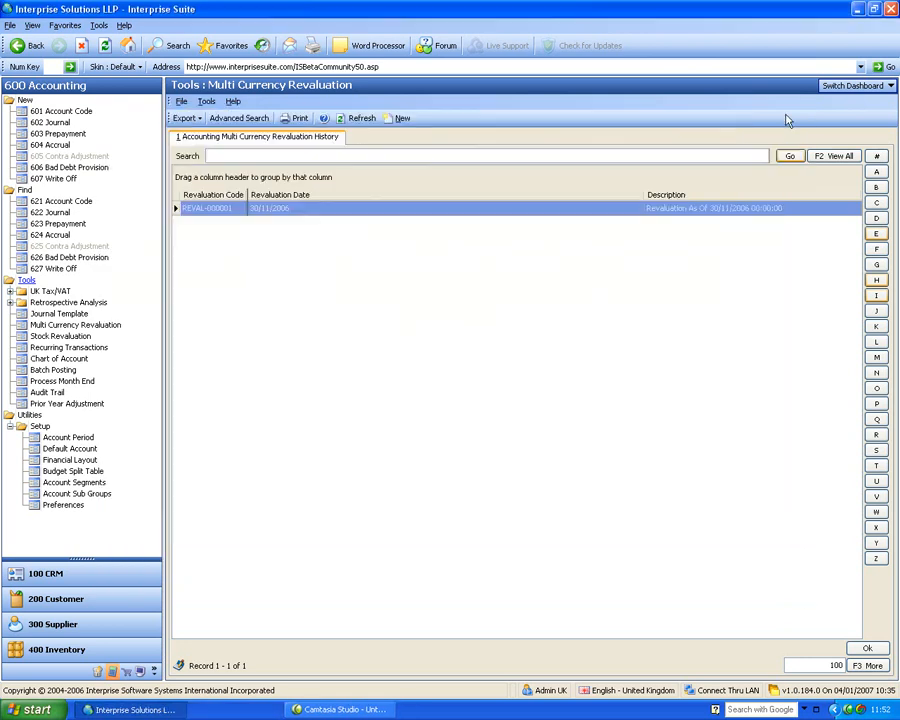
Start a new stock revaluation and enlarge the Stock Valuation window to show more of the item list.
{"action": "left_click", "coordinate": [60, 338]}
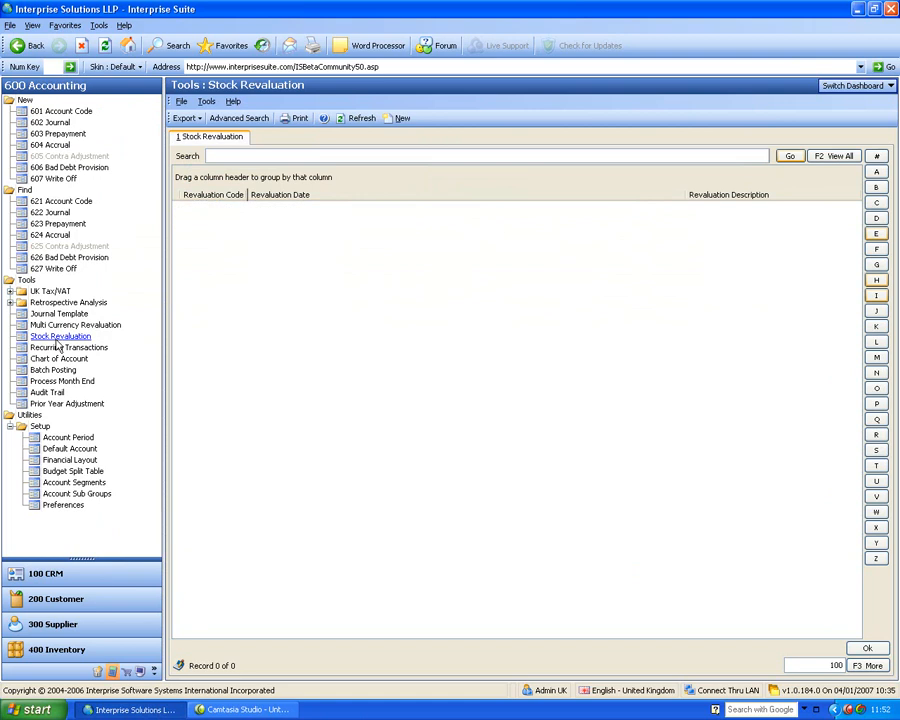
{"action": "left_click", "coordinate": [399, 118]}
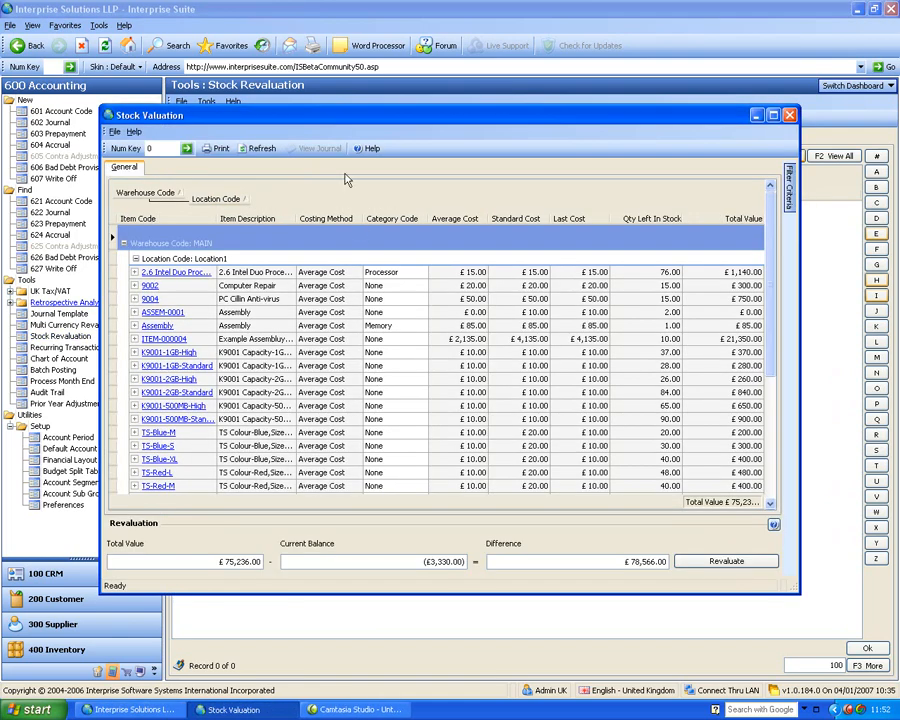
{"action": "left_click_drag", "start_coordinate": [331, 125], "coordinate": [279, 44]}
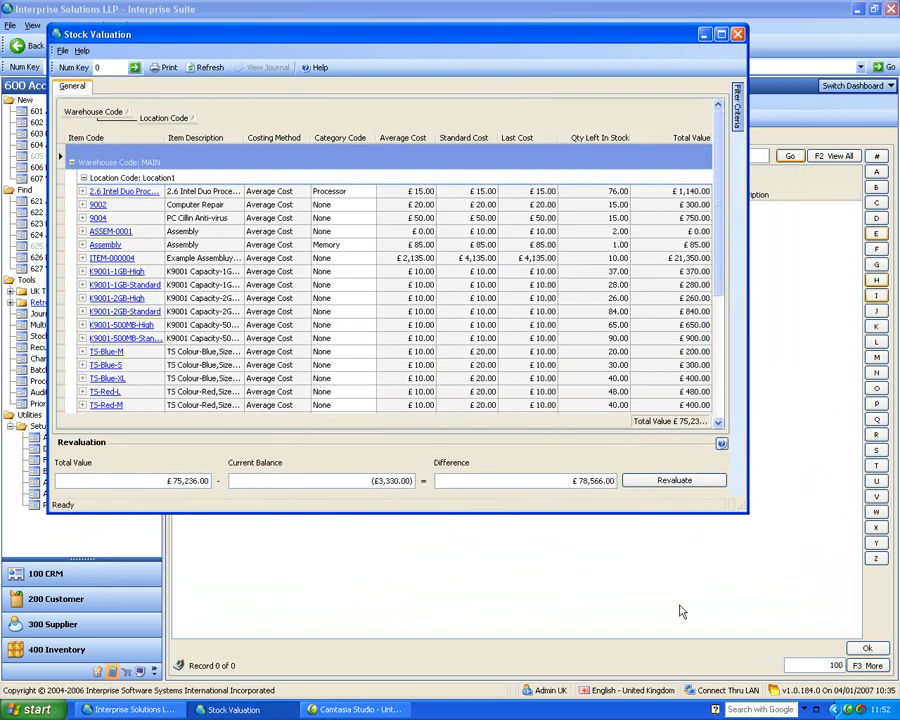
{"action": "left_click_drag", "start_coordinate": [746, 513], "coordinate": [879, 636]}
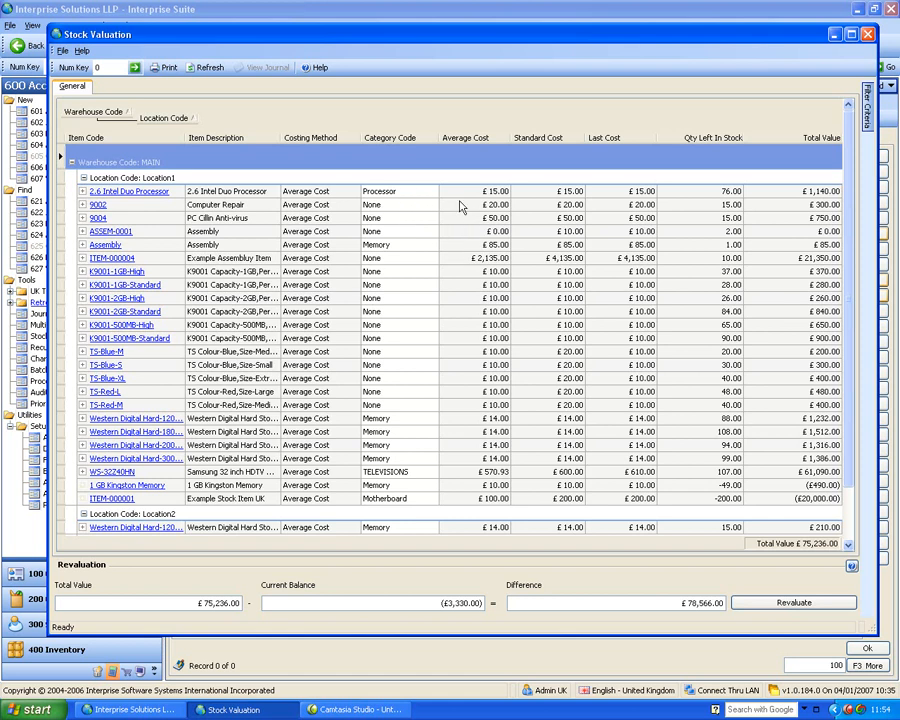
Examine the 2.6 Intel Duo Processor's average cost and the landed costs in its transaction detail, and collapse the detail.
{"action": "left_click", "coordinate": [462, 192]}
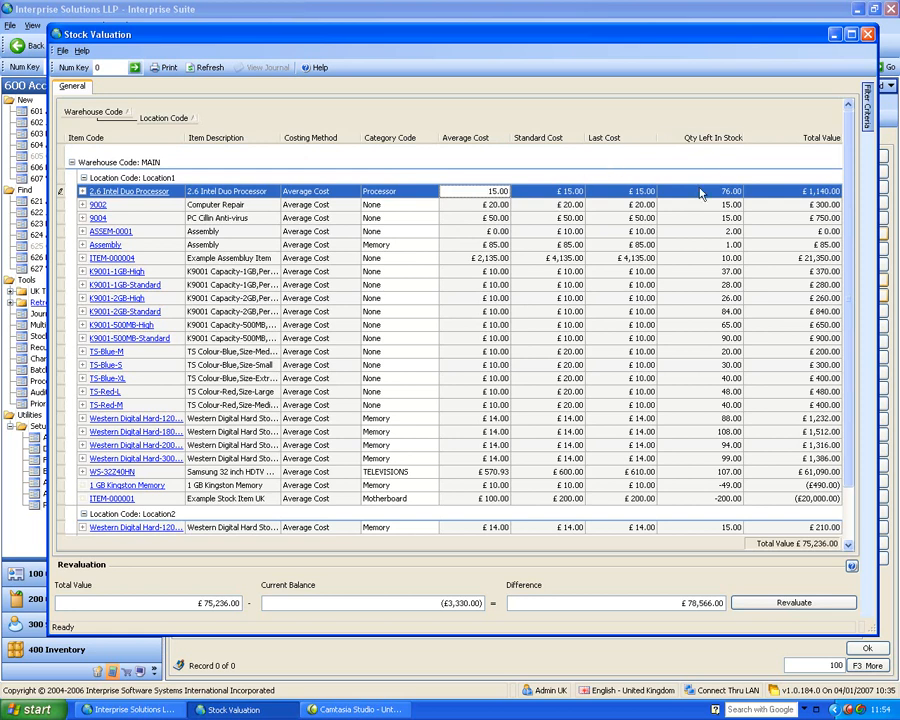
{"action": "left_click", "coordinate": [82, 191]}
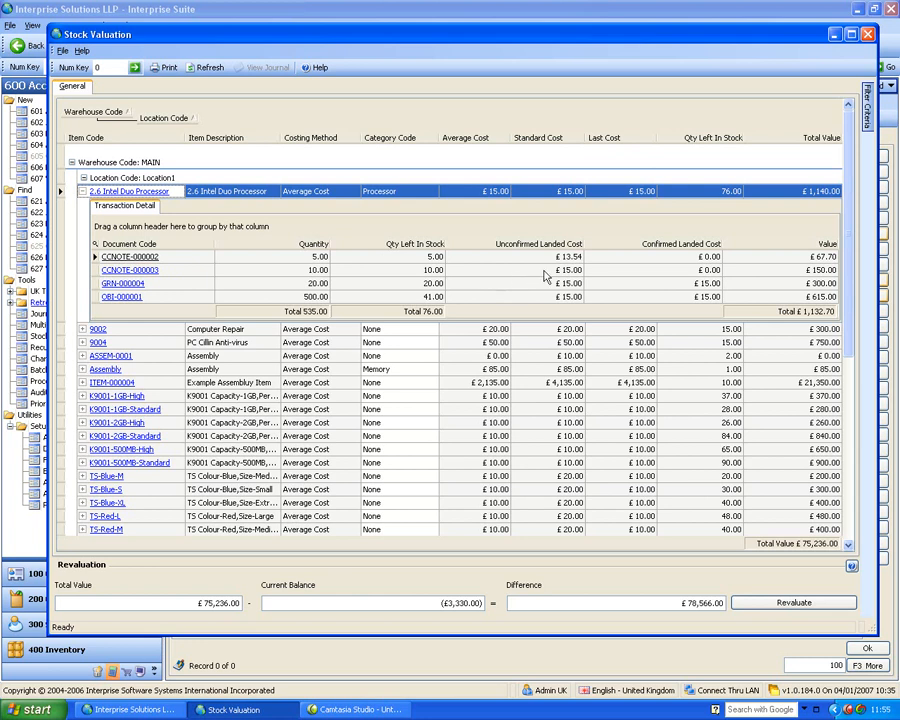
{"action": "left_click", "coordinate": [568, 257]}
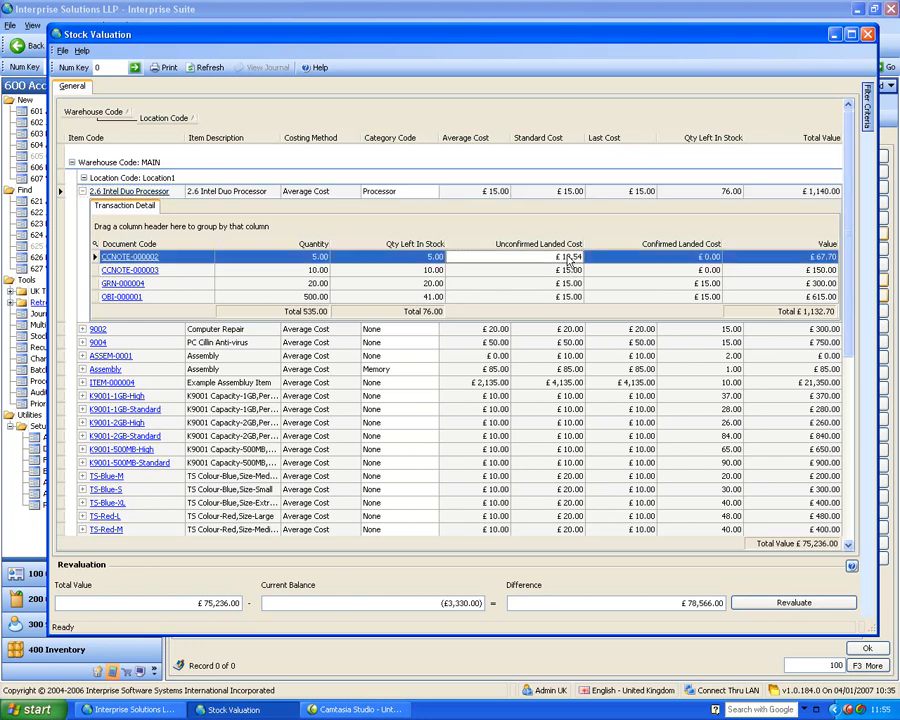
{"action": "left_click", "coordinate": [555, 283]}
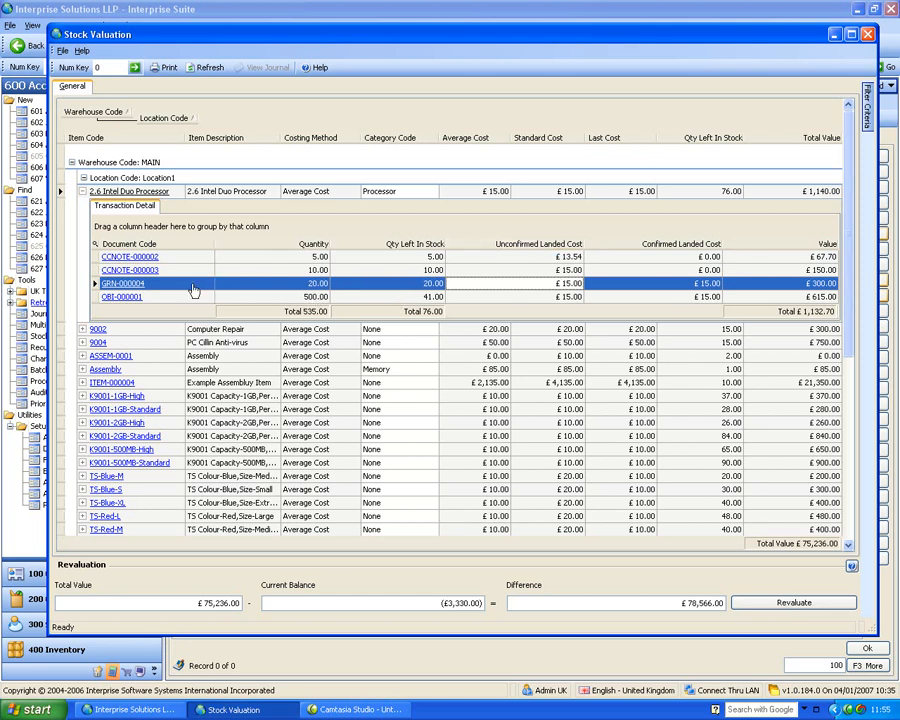
{"action": "left_click", "coordinate": [82, 191]}
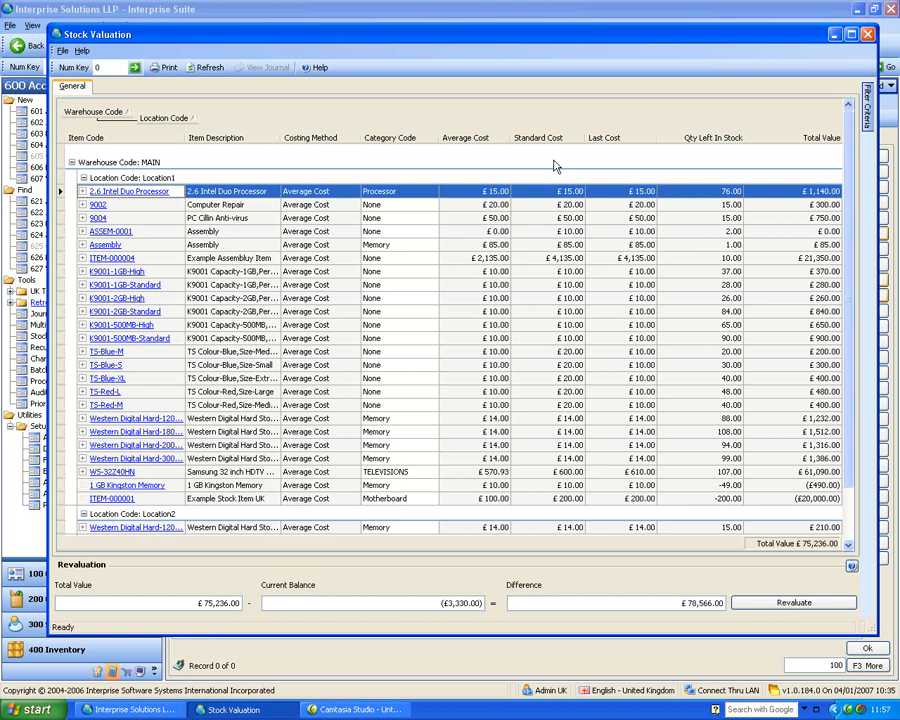
Run the stock revaluation, close the Stock Valuation window and reload the stock revaluation list.
{"action": "left_click", "coordinate": [828, 607]}
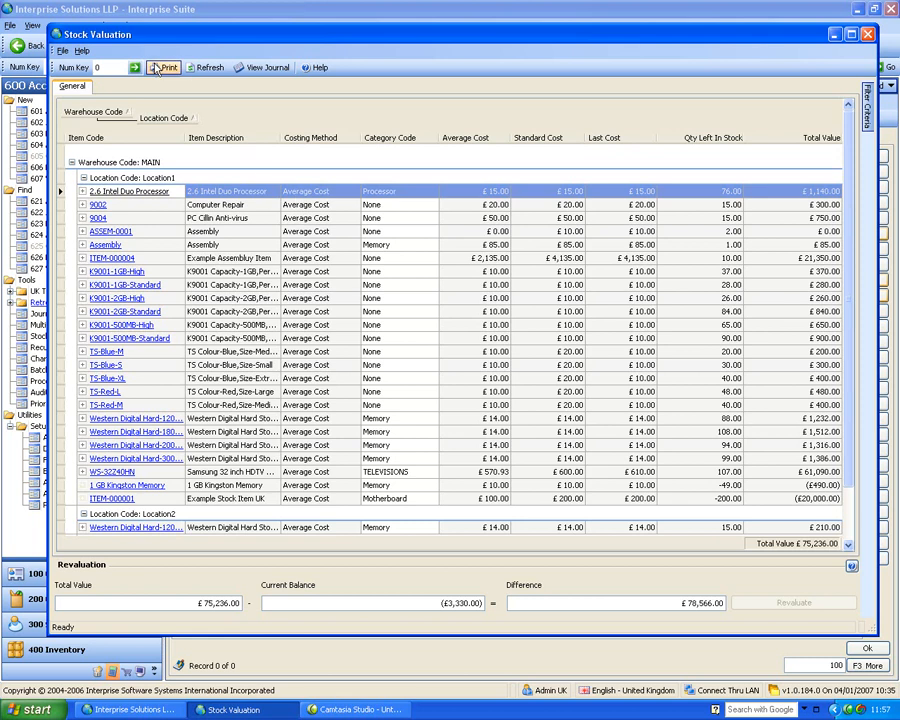
{"action": "left_click", "coordinate": [866, 34]}
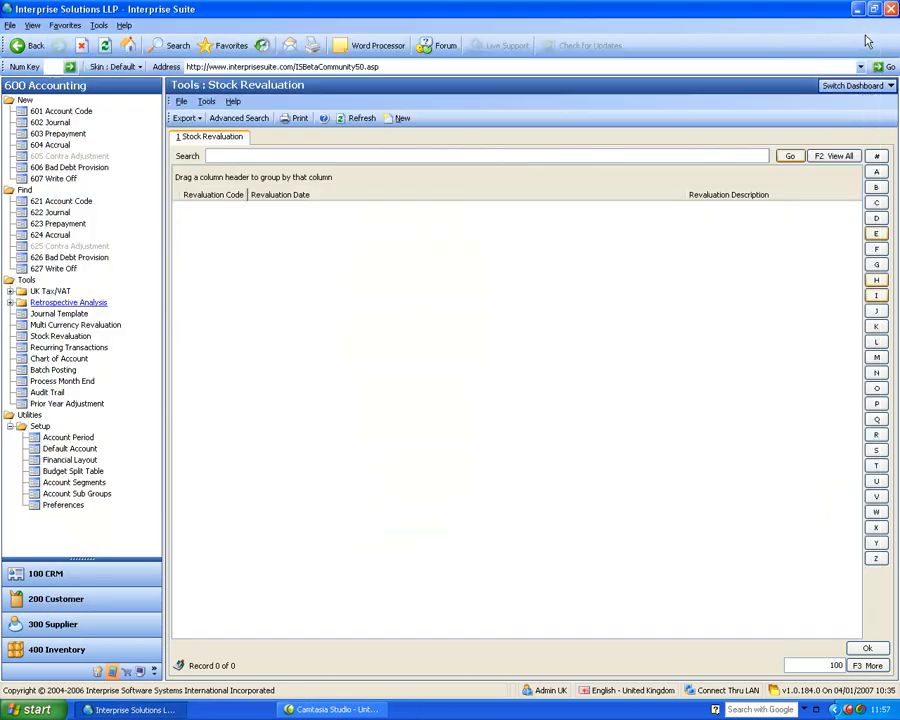
{"action": "left_click", "coordinate": [57, 344]}
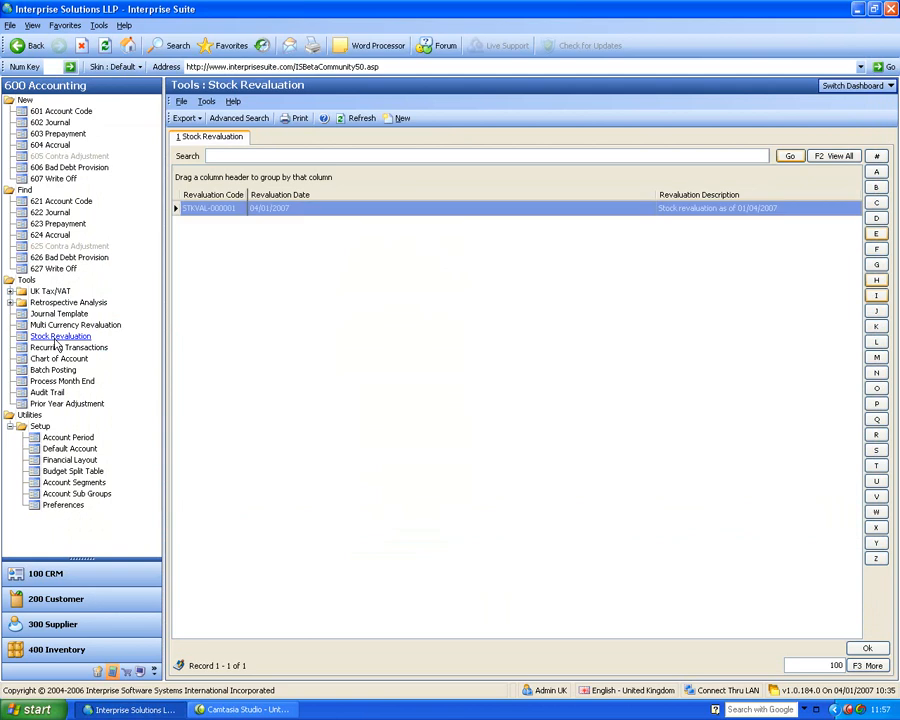
Open the stock revaluation record STKVAL-000001, look through it and close it.
{"action": "double_click", "coordinate": [233, 214]}
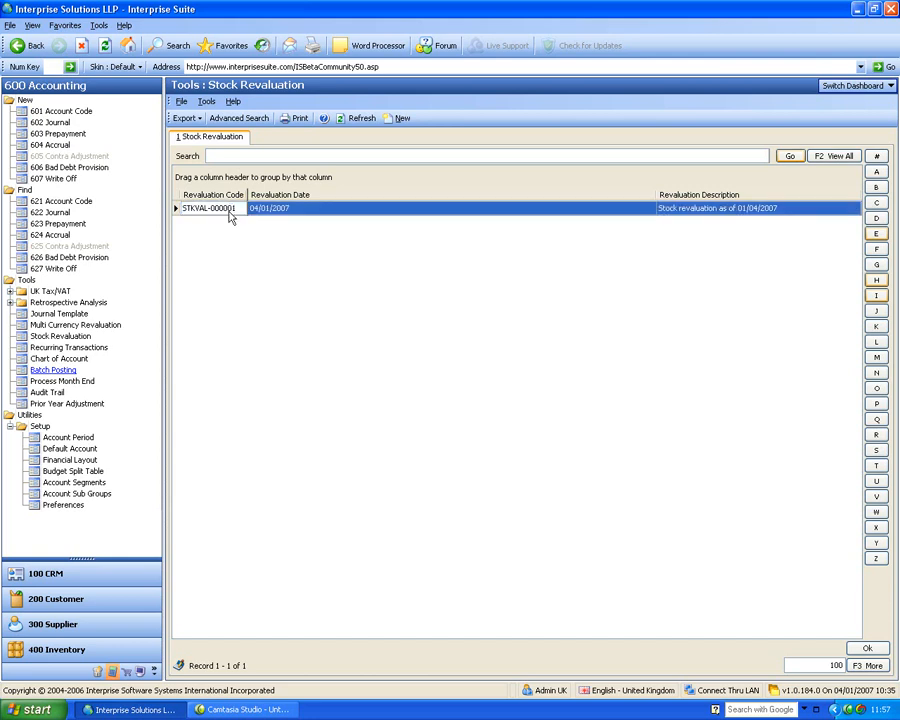
{"action": "left_click_drag", "start_coordinate": [772, 255], "coordinate": [798, 307]}
{"action": "left_click", "coordinate": [789, 115]}
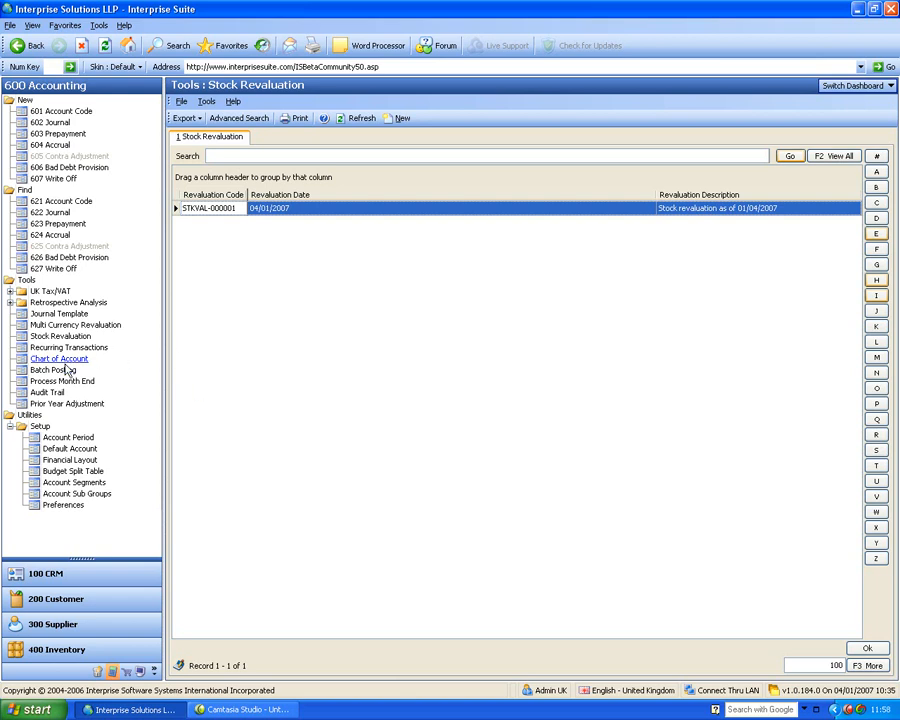
Open the Profit & Loss Default layout from the financial layout setup and enlarge its window.
{"action": "left_click", "coordinate": [70, 463]}
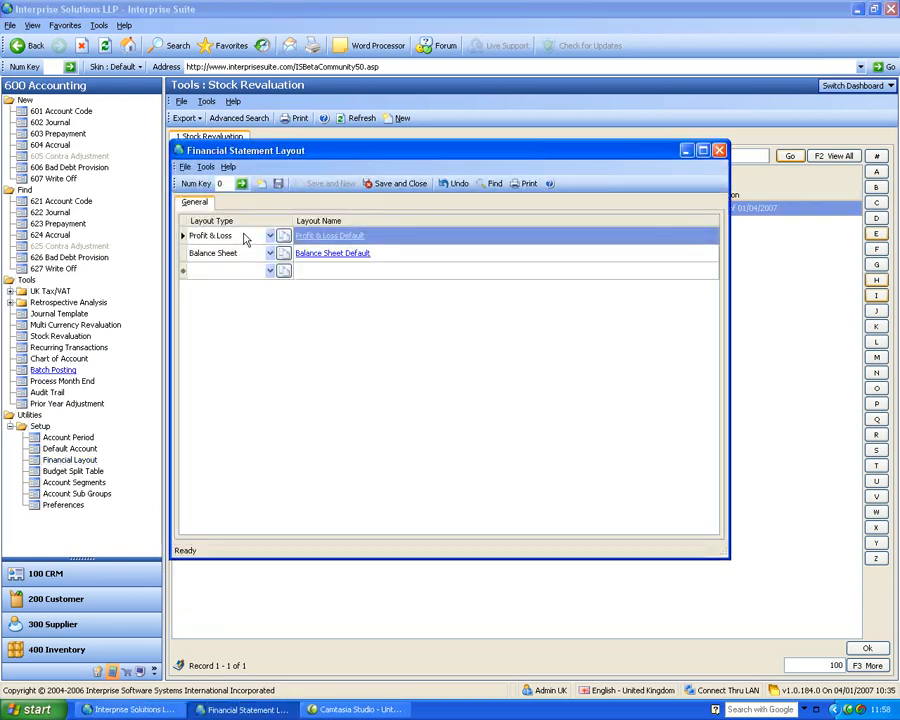
{"action": "left_click", "coordinate": [331, 237]}
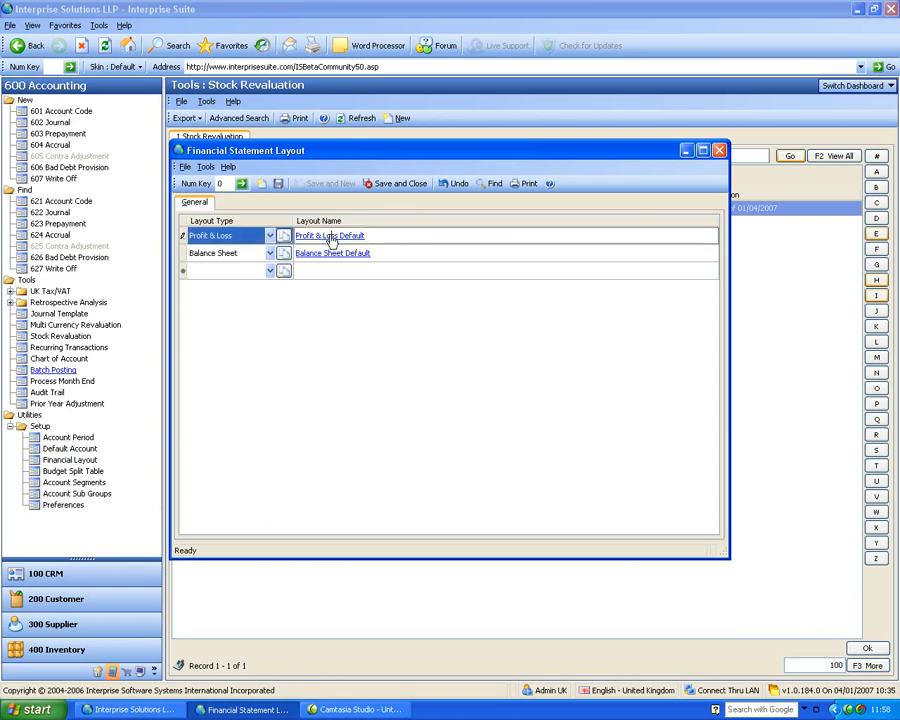
{"action": "left_click", "coordinate": [331, 240]}
{"action": "left_click_drag", "start_coordinate": [366, 156], "coordinate": [344, 120]}
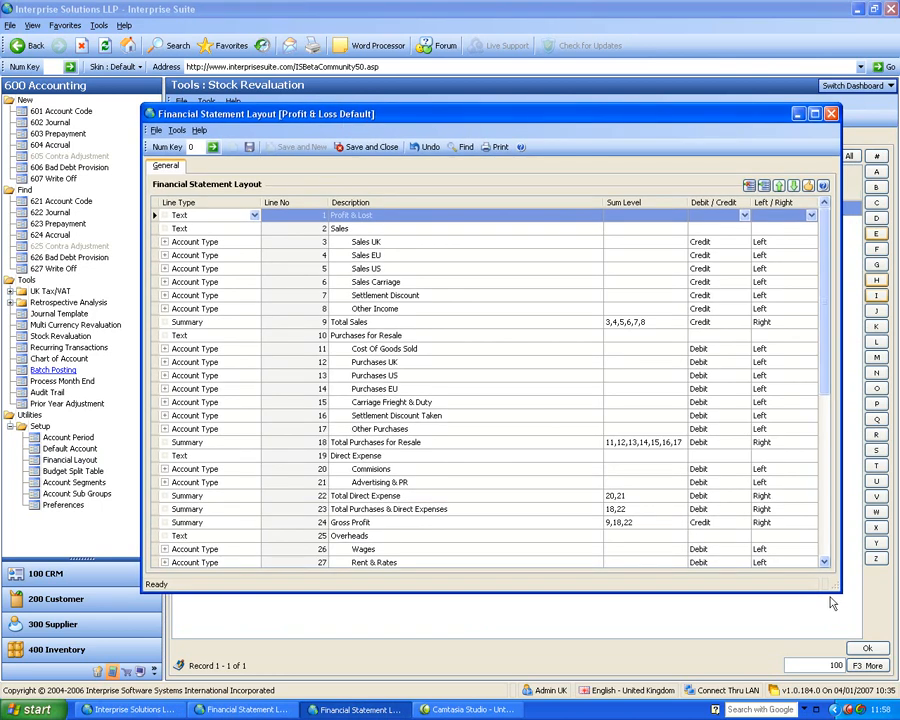
{"action": "left_click_drag", "start_coordinate": [838, 592], "coordinate": [876, 665]}
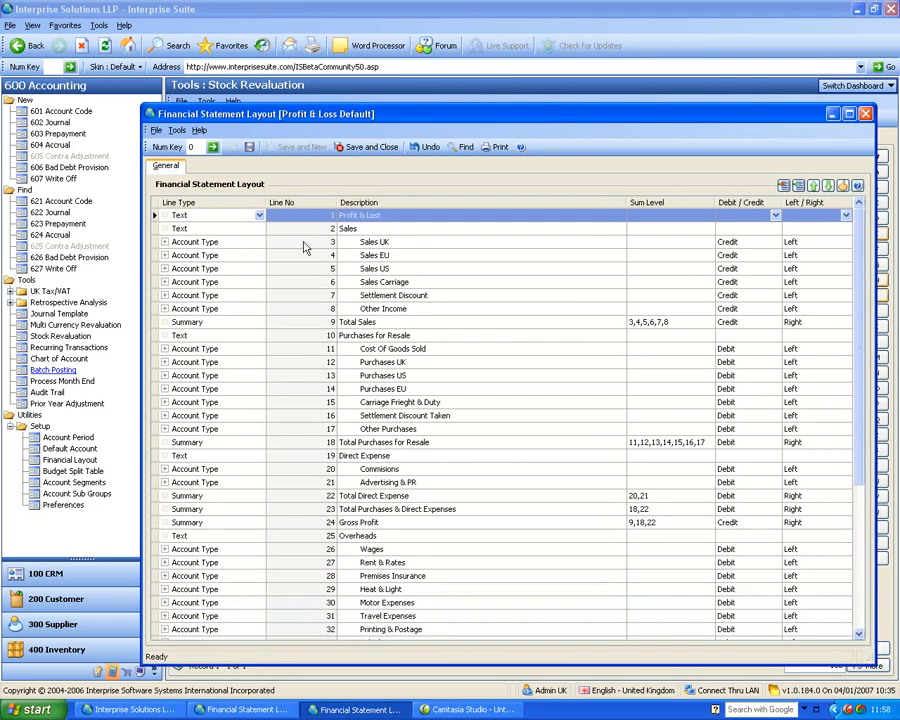
Add account 4200, Sales Type A - Europe, to the Sales UK line's account code list and collapse the list.
{"action": "left_click", "coordinate": [360, 243]}
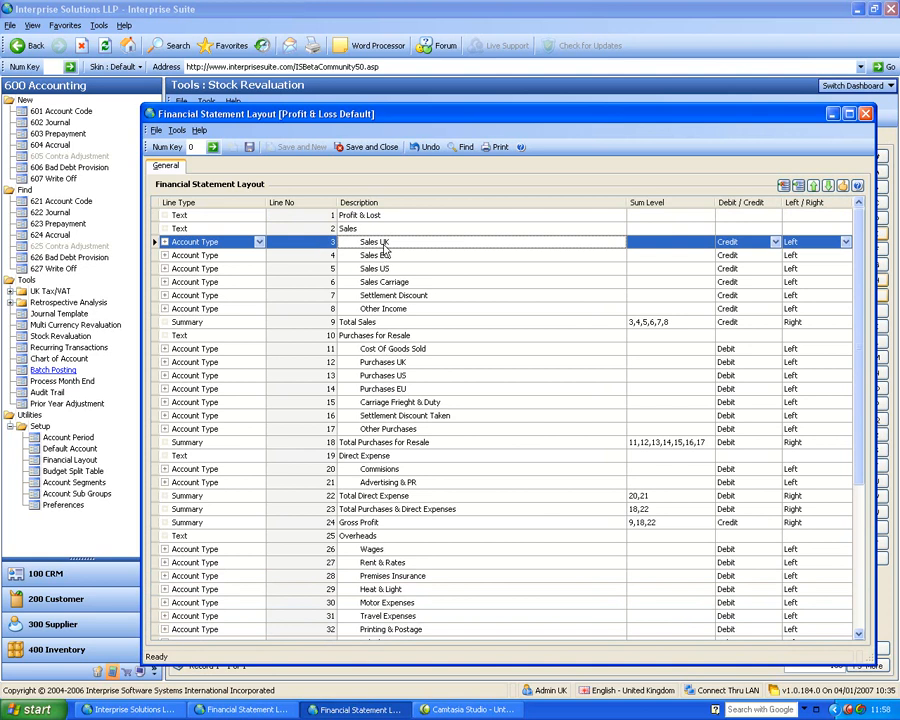
{"action": "left_click", "coordinate": [259, 242]}
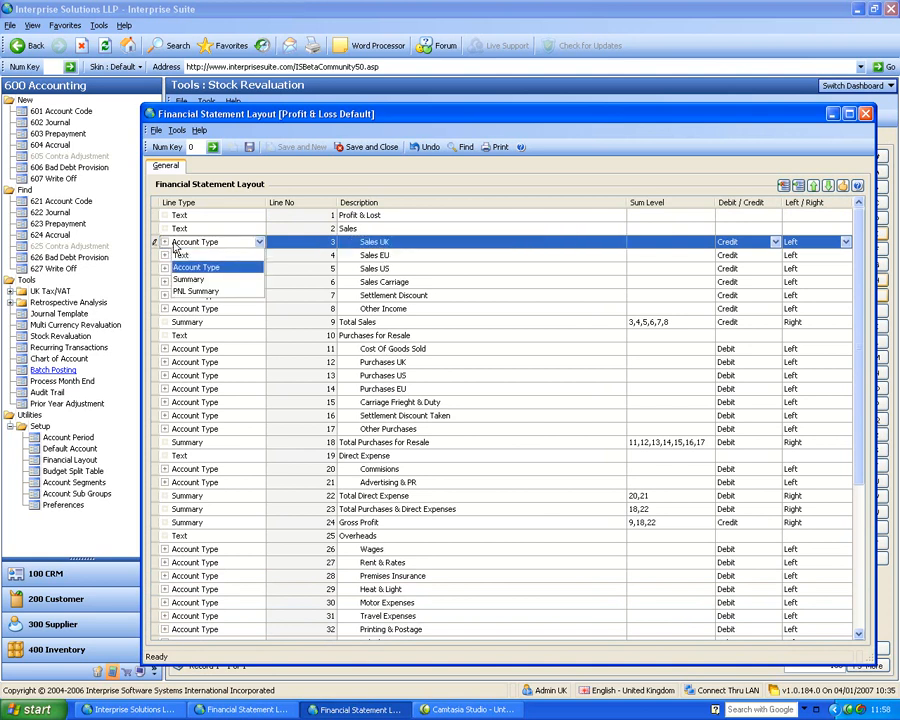
{"action": "left_click", "coordinate": [165, 242]}
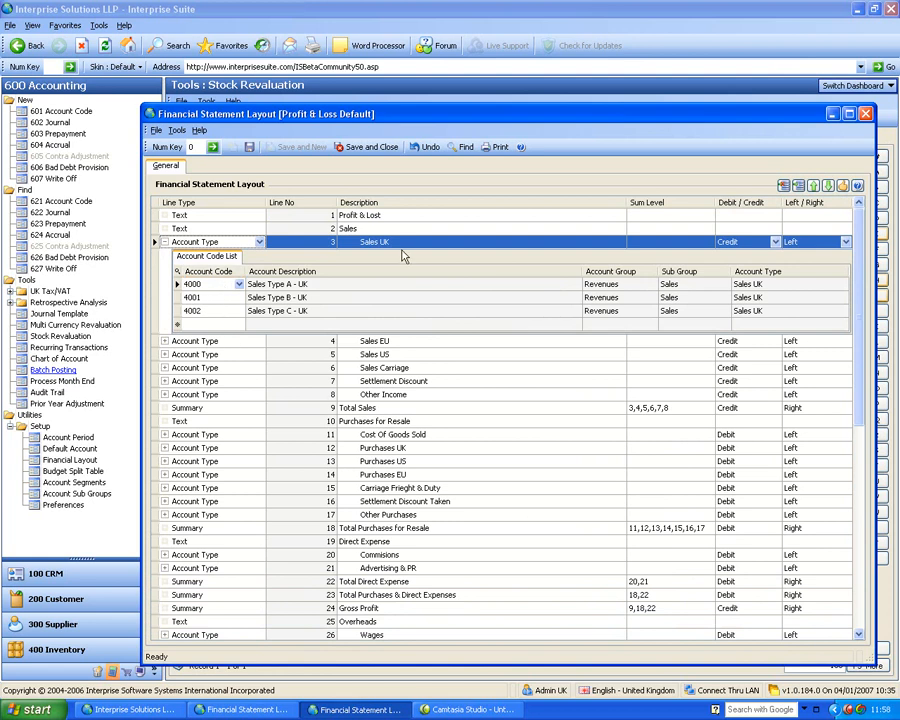
{"action": "left_click", "coordinate": [233, 326]}
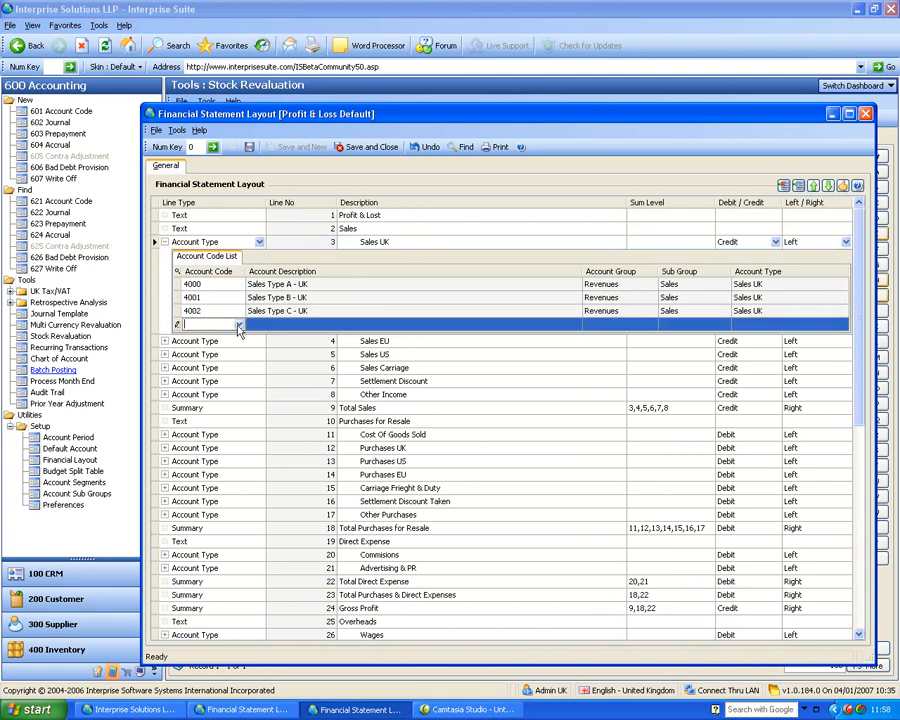
{"action": "left_click", "coordinate": [238, 325]}
{"action": "left_click", "coordinate": [205, 432]}
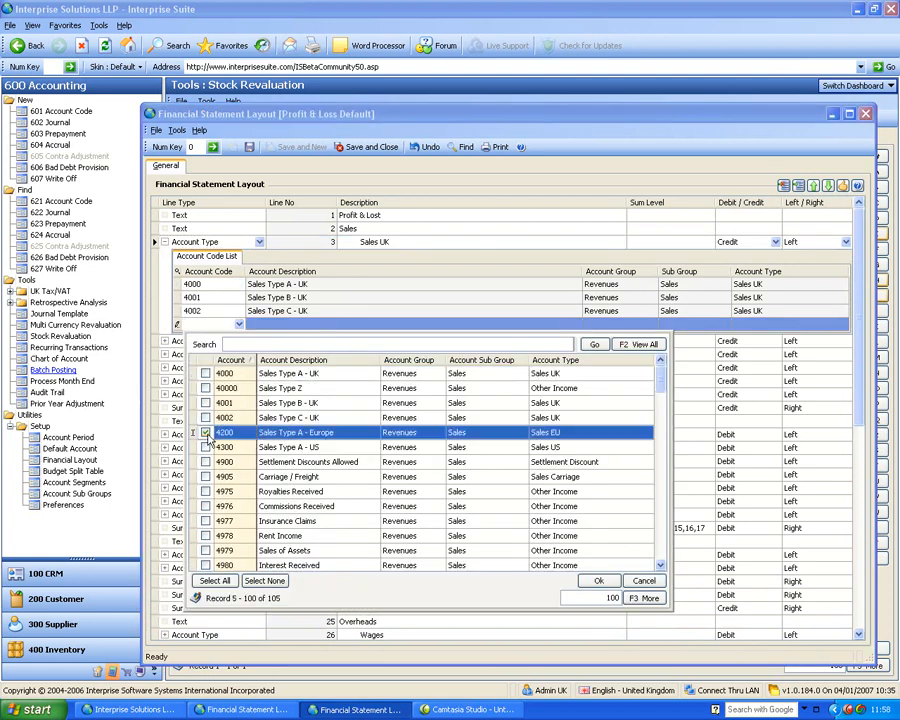
{"action": "left_click", "coordinate": [599, 581]}
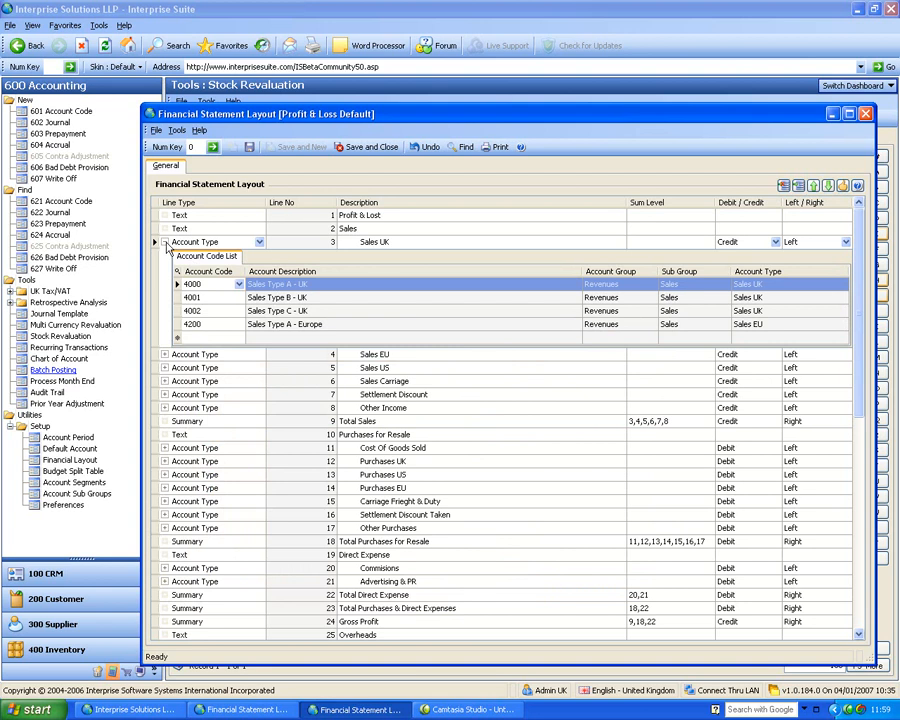
{"action": "left_click", "coordinate": [164, 242]}
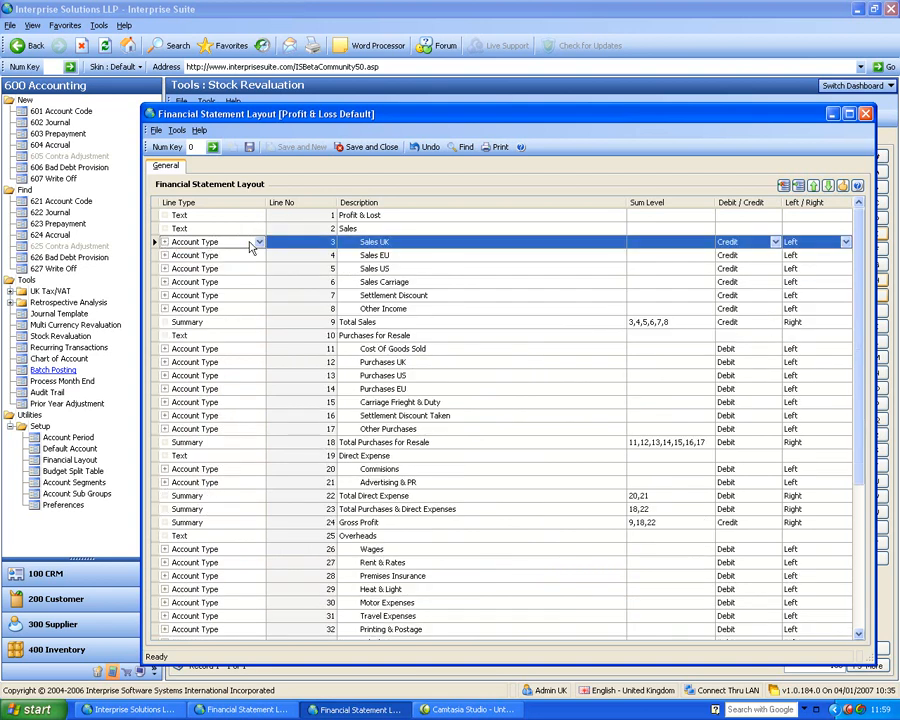
Review the Sales UK line's type and debit/credit choices, picking Account Type and Credit.
{"action": "left_click", "coordinate": [259, 242]}
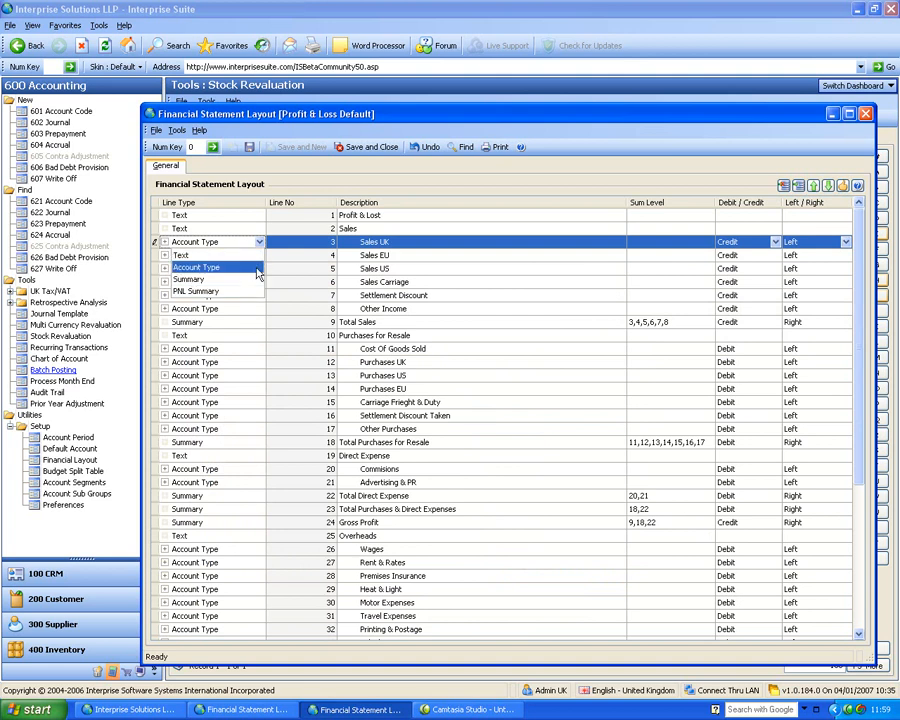
{"action": "left_click", "coordinate": [257, 268]}
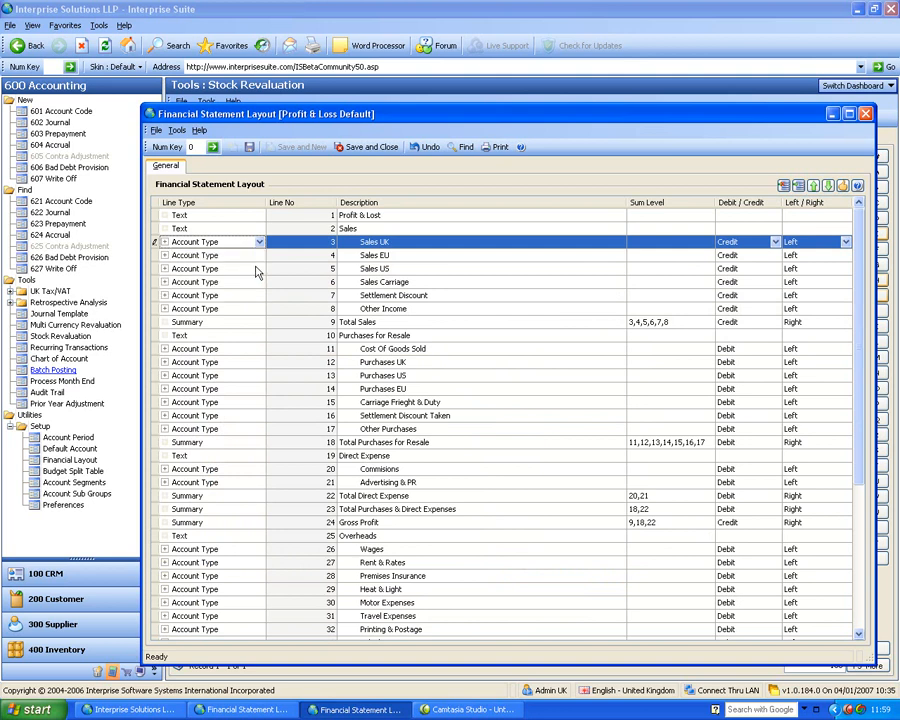
{"action": "left_click", "coordinate": [348, 247]}
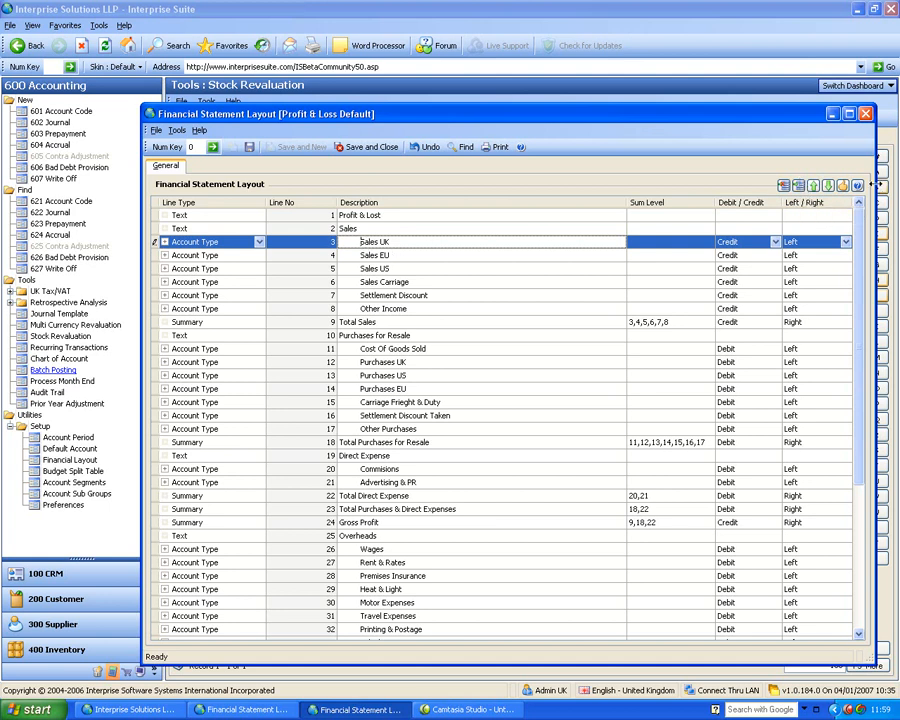
{"action": "left_click", "coordinate": [784, 187]}
{"action": "left_click", "coordinate": [784, 187]}
{"action": "left_click", "coordinate": [387, 241]}
{"action": "left_click", "coordinate": [776, 242]}
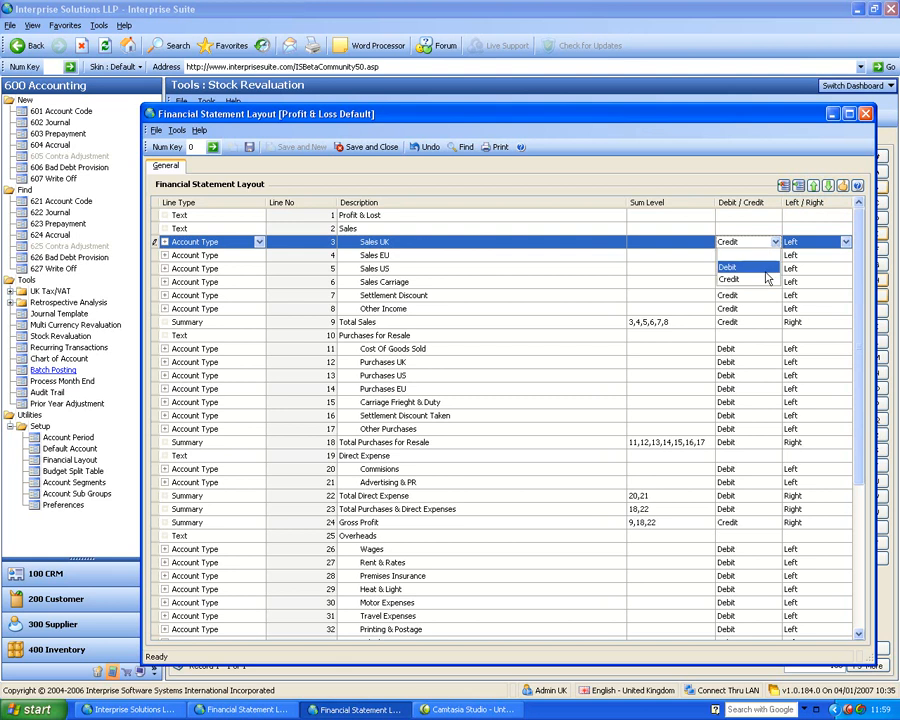
{"action": "left_click", "coordinate": [763, 279]}
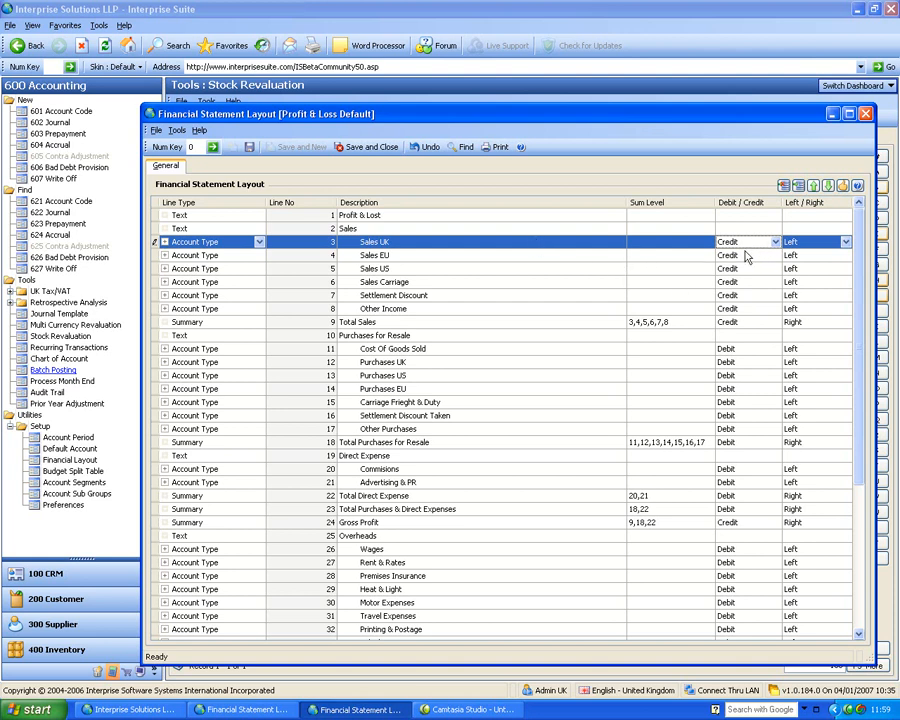
Run the account code check on the layout and inspect which parent lines duplicate account 4200, Sales Type A - Europe.
{"action": "left_click", "coordinate": [845, 187]}
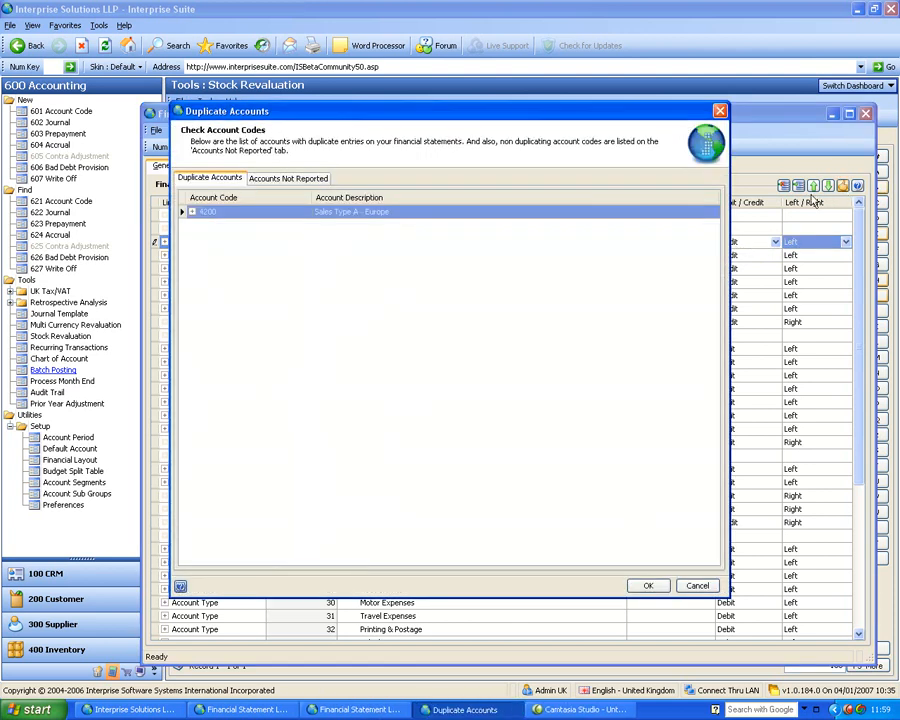
{"action": "left_click_drag", "start_coordinate": [486, 117], "coordinate": [580, 183]}
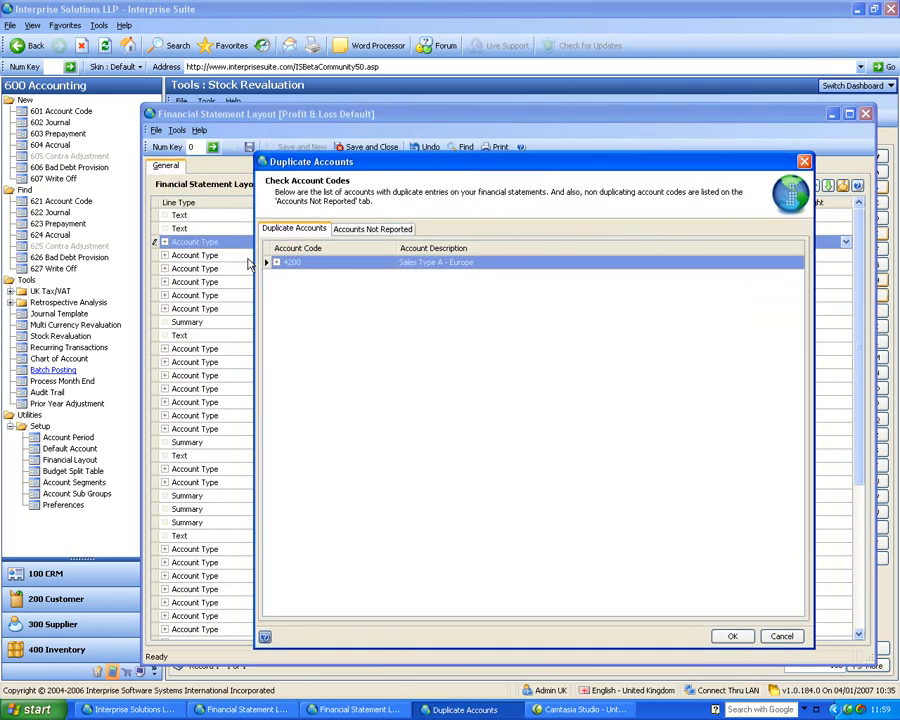
{"action": "left_click", "coordinate": [276, 262]}
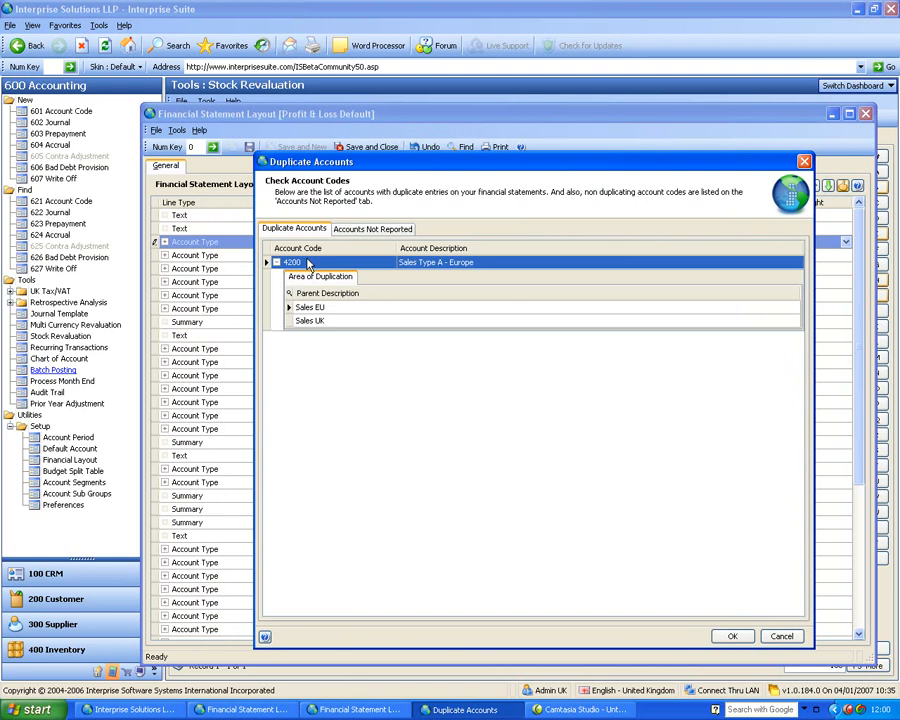
{"action": "left_click", "coordinate": [335, 320]}
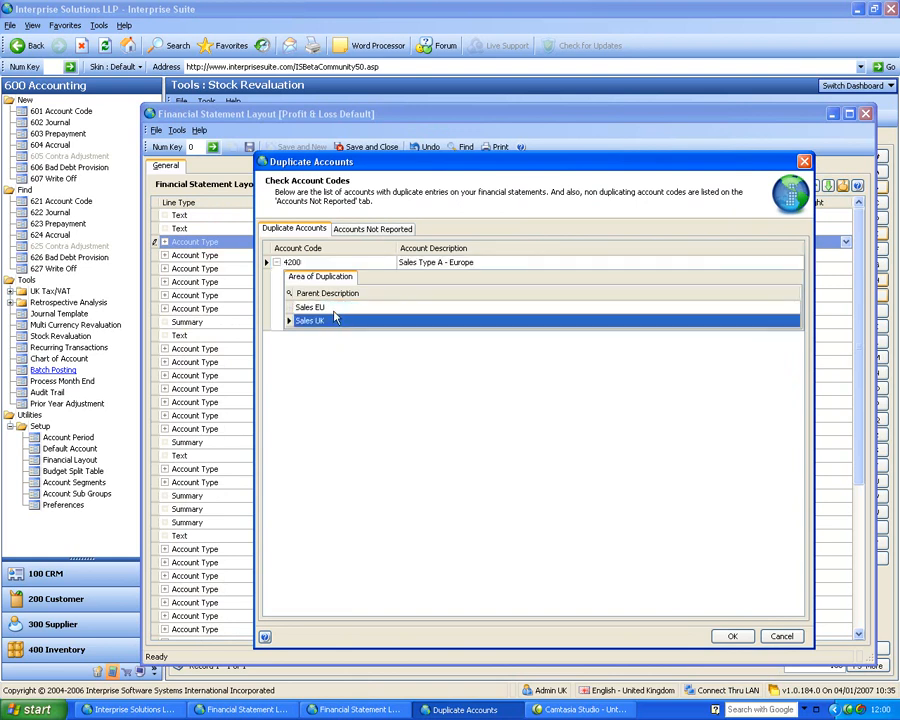
{"action": "key", "text": "Up"}
{"action": "key", "text": "Down"}
{"action": "key", "text": "Up"}
{"action": "key", "text": "Down"}
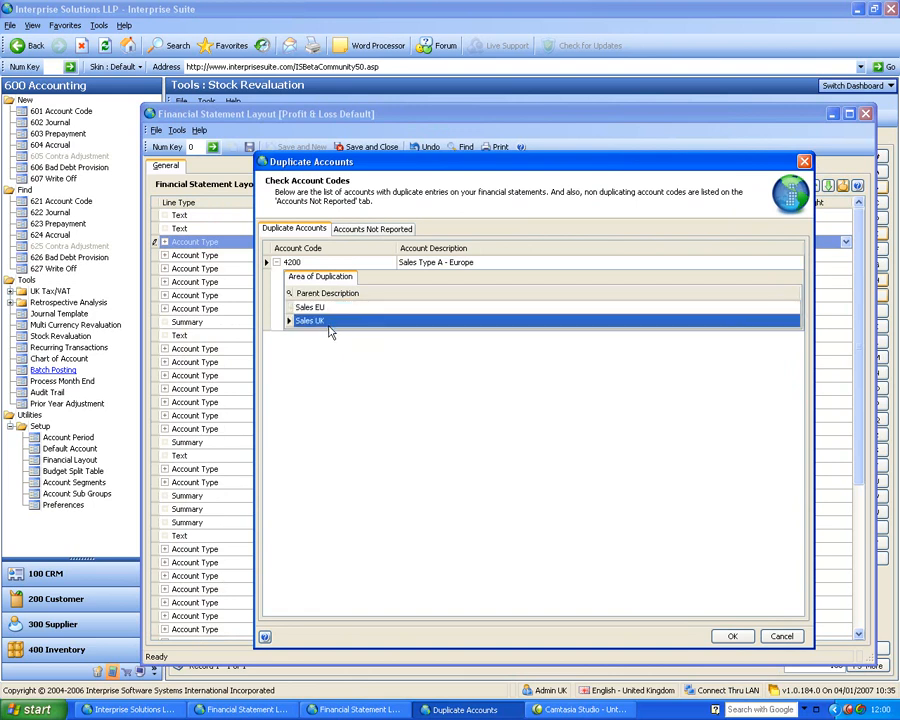
Review the accounts not reported in the layout and close the account code check.
{"action": "left_click", "coordinate": [355, 228]}
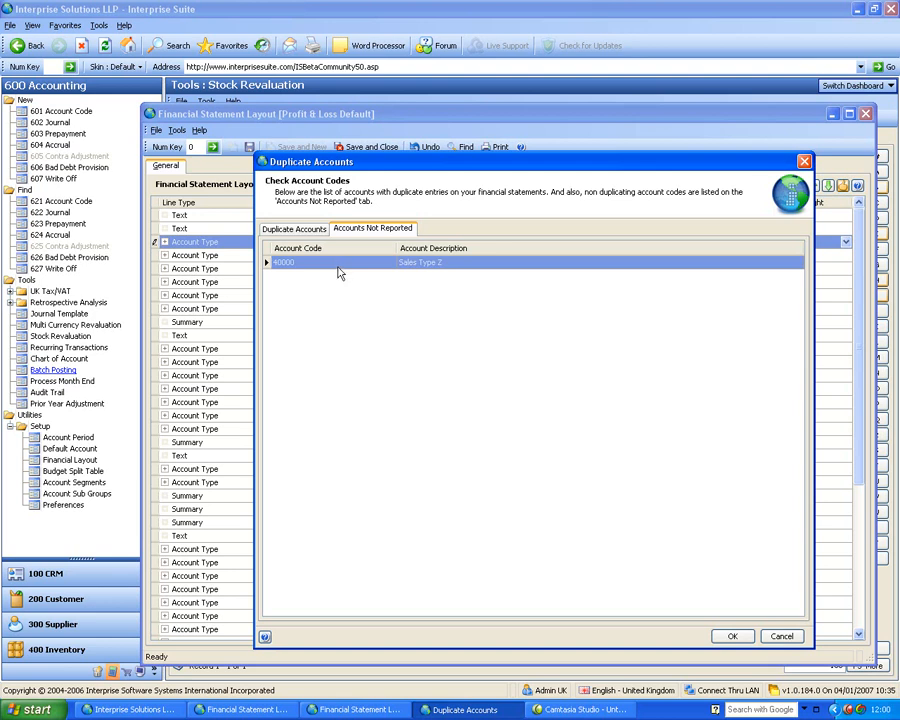
{"action": "left_click", "coordinate": [340, 266]}
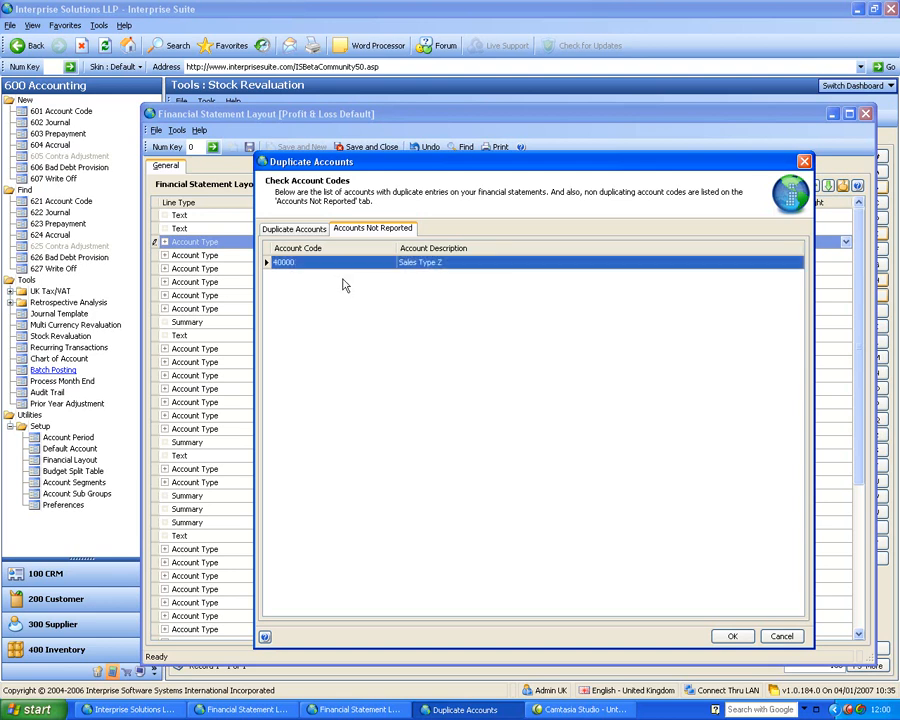
{"action": "left_click_drag", "start_coordinate": [455, 164], "coordinate": [409, 118]}
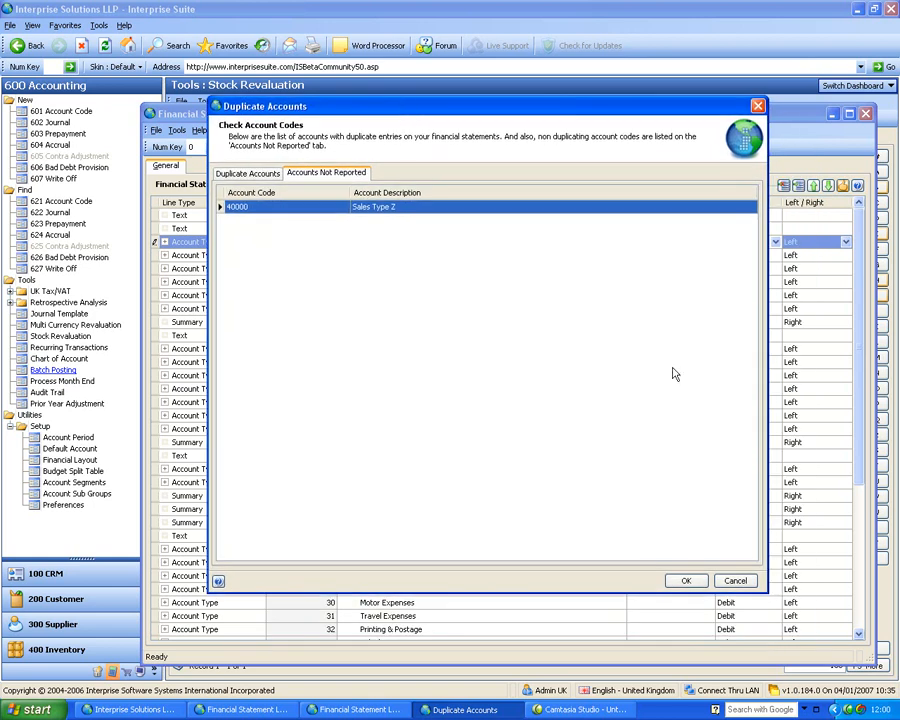
{"action": "left_click", "coordinate": [686, 580]}
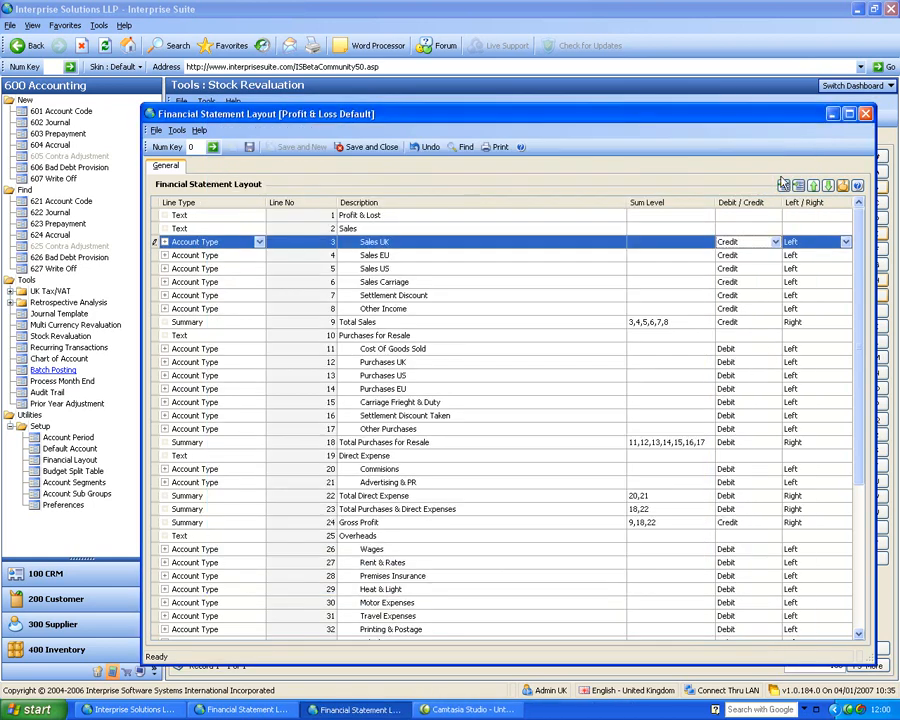
Close the Profit & Loss Default layout without saving its changes and close the financial layout setup.
{"action": "left_click", "coordinate": [783, 186]}
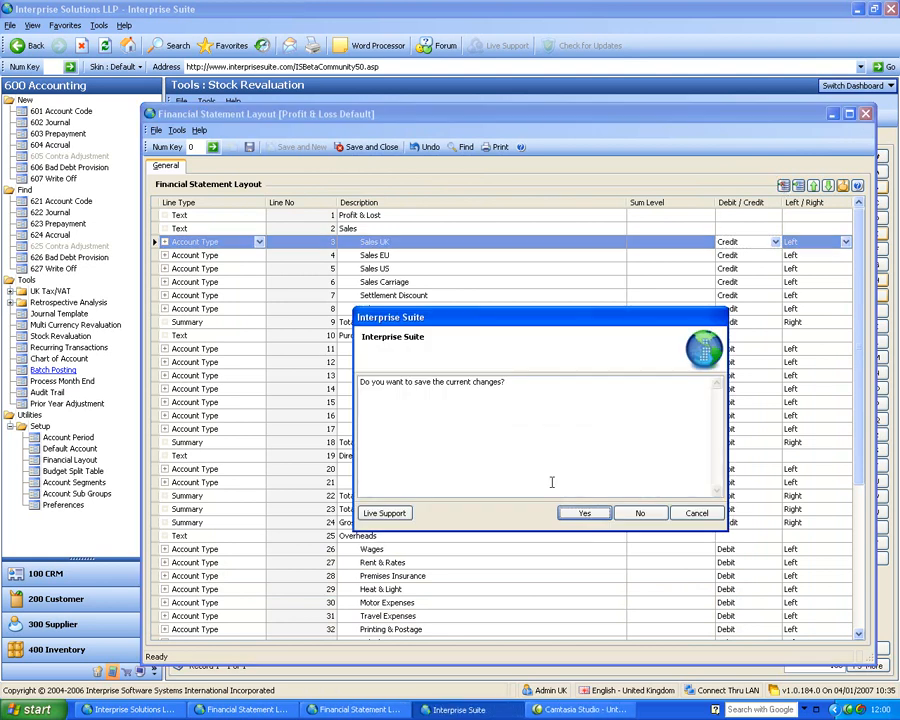
{"action": "left_click", "coordinate": [634, 513]}
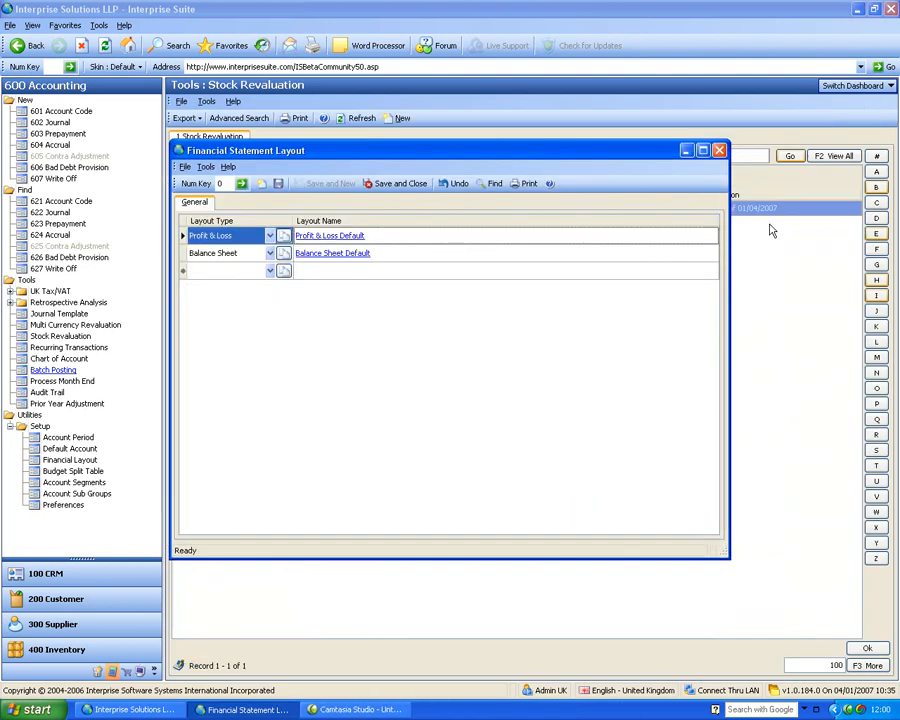
{"action": "left_click", "coordinate": [718, 151]}
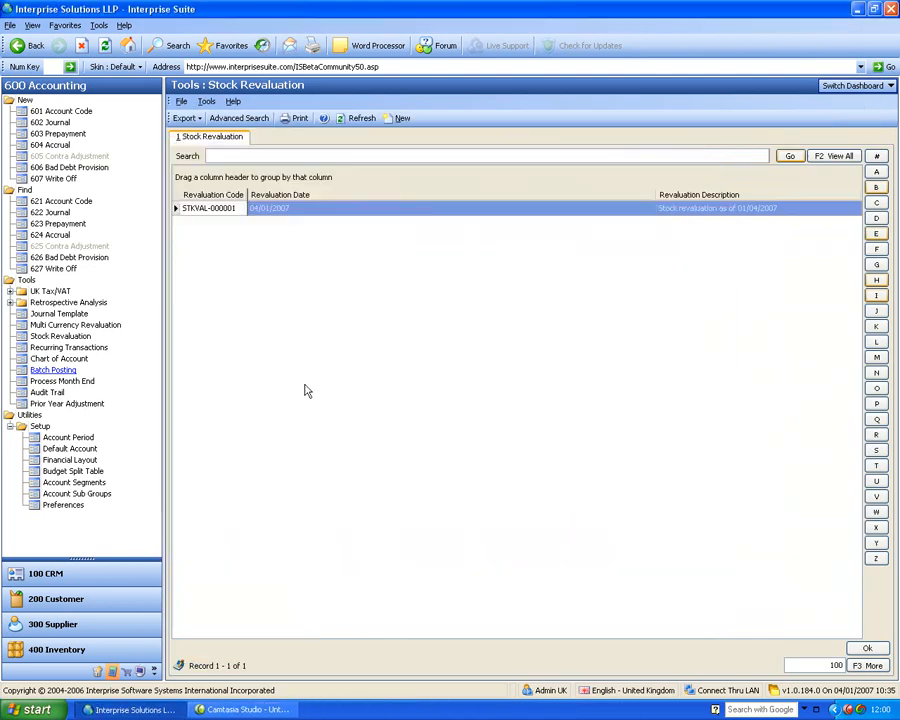
Open the Chart of Accounts, enlarge its window and move it slightly higher.
{"action": "left_click", "coordinate": [60, 358]}
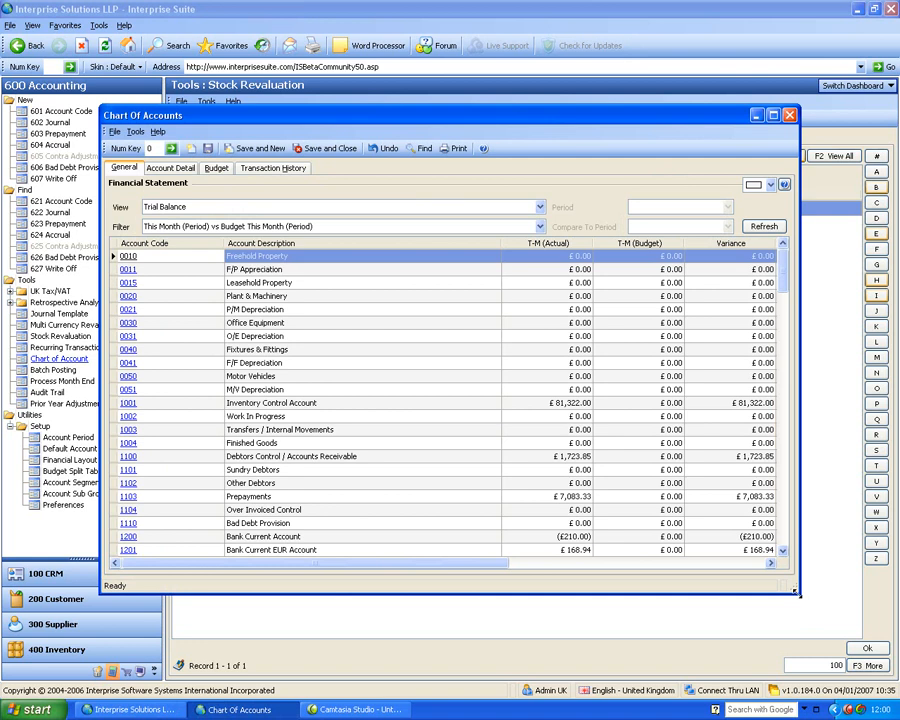
{"action": "left_click_drag", "start_coordinate": [796, 593], "coordinate": [884, 655]}
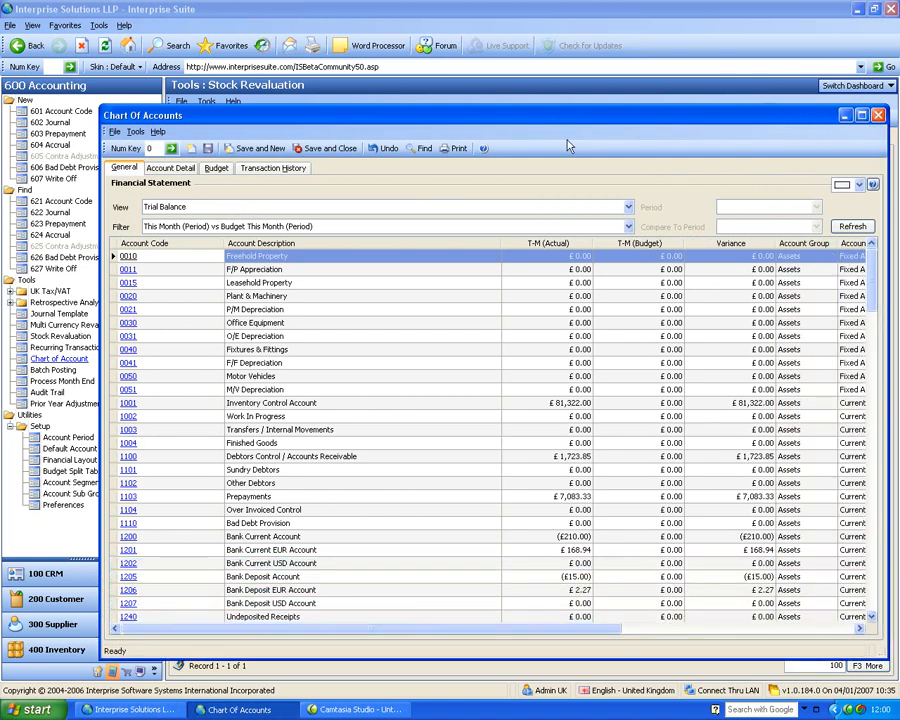
{"action": "left_click_drag", "start_coordinate": [553, 116], "coordinate": [547, 94]}
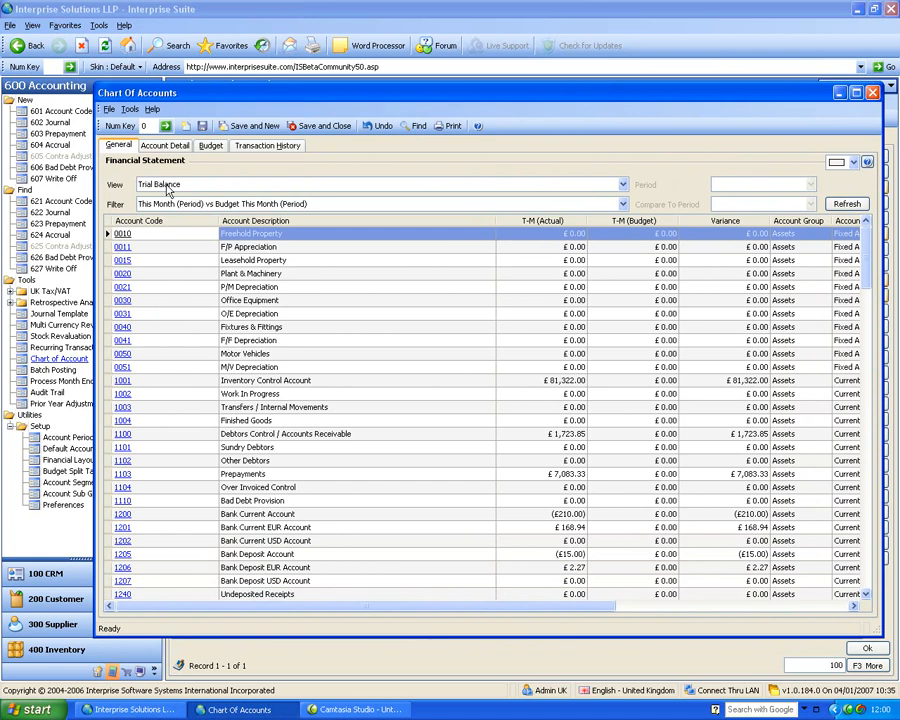
Review the available statement views, pick Trial Balance, and look through the period comparison filter options.
{"action": "left_click", "coordinate": [622, 185]}
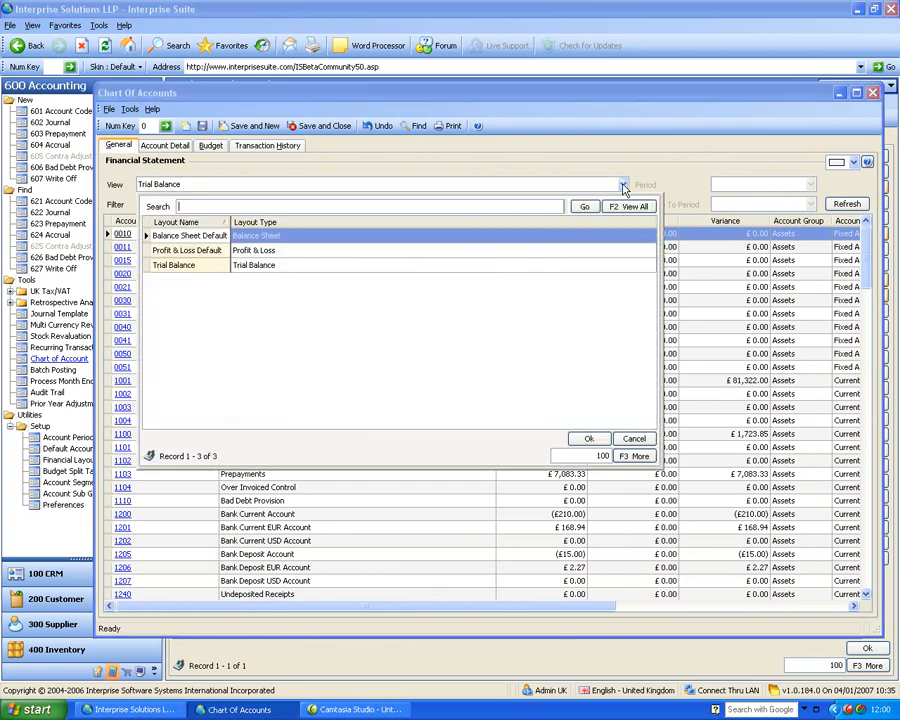
{"action": "left_click", "coordinate": [212, 269]}
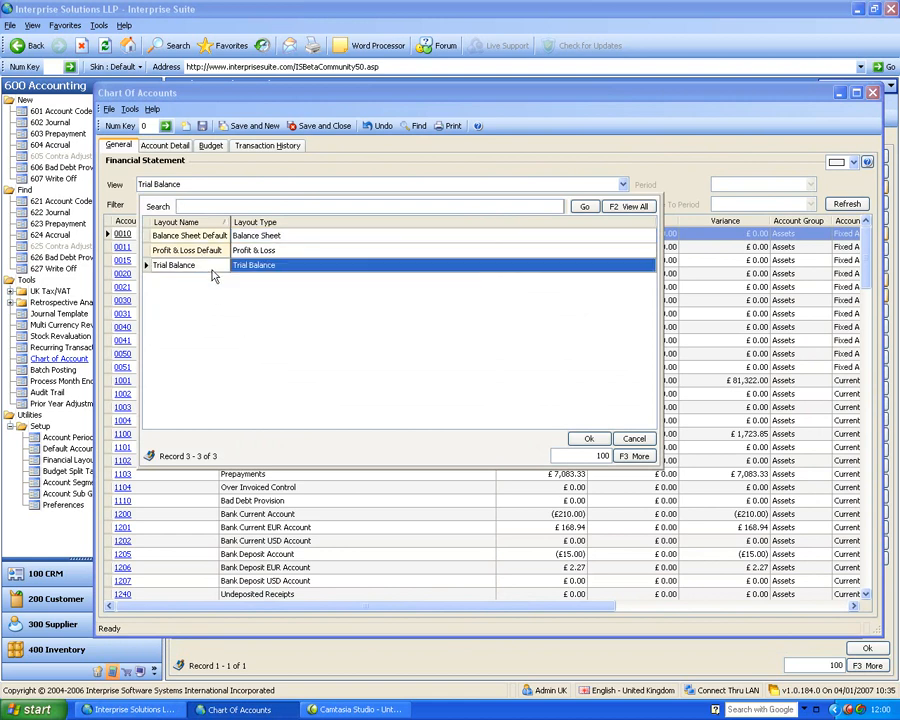
{"action": "double_click", "coordinate": [212, 277]}
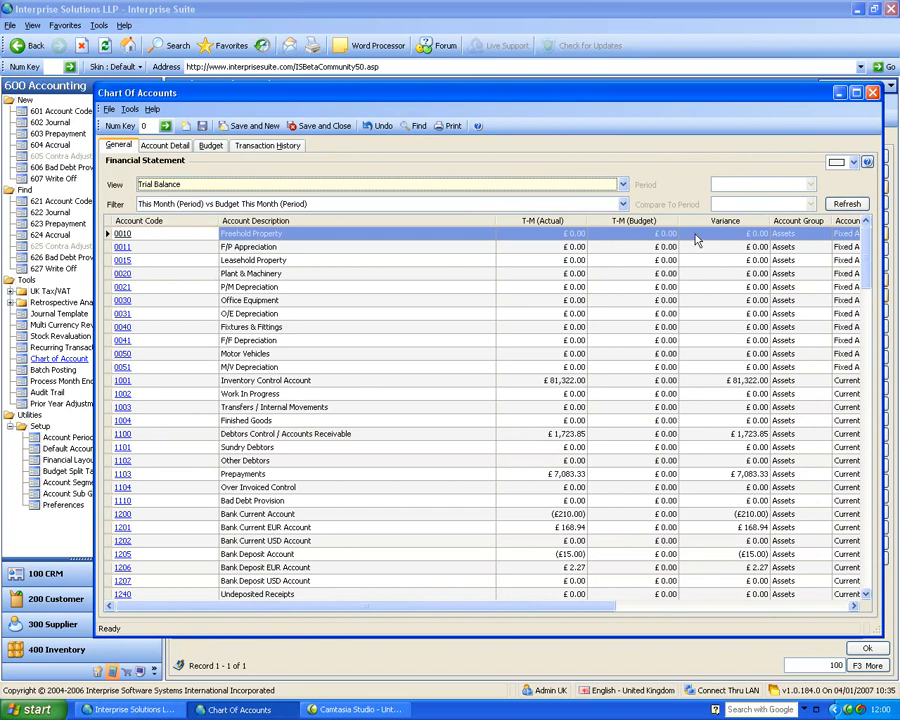
{"action": "left_click", "coordinate": [624, 204]}
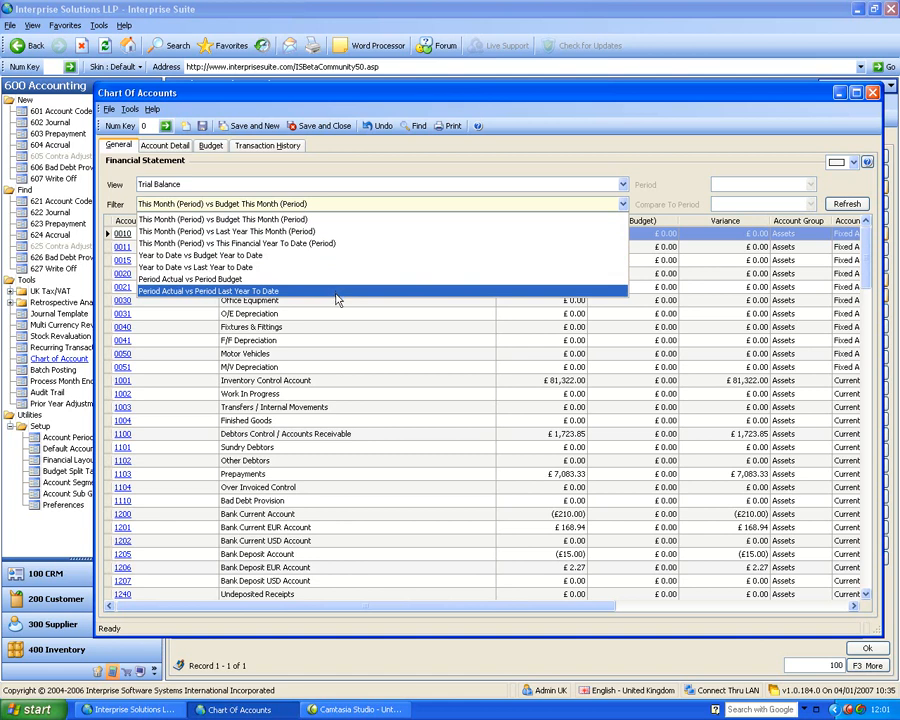
{"action": "left_click", "coordinate": [375, 158]}
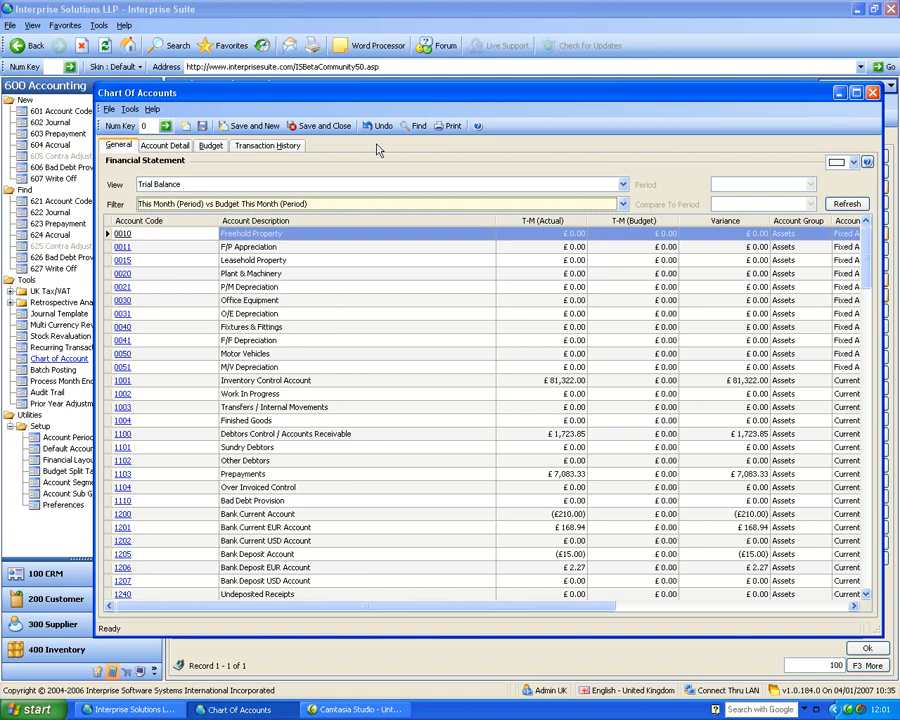
Select the Inventory Control Account row and widen the Chart of Accounts window to fit more columns.
{"action": "left_click", "coordinate": [354, 380]}
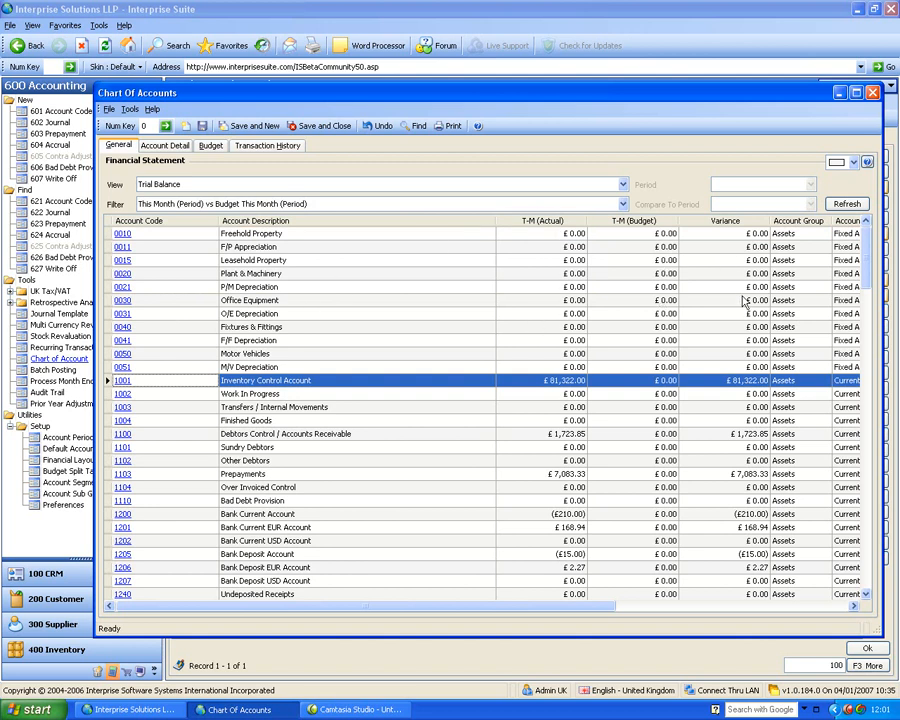
{"action": "left_click", "coordinate": [854, 607]}
{"action": "left_click", "coordinate": [854, 608]}
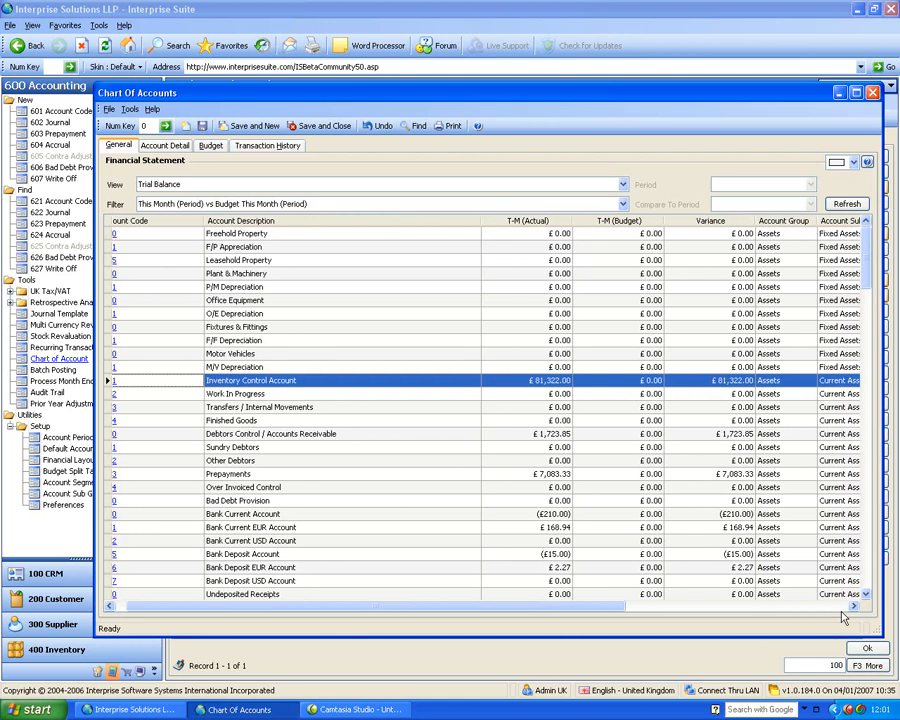
{"action": "left_click_drag", "start_coordinate": [97, 326], "coordinate": [13, 326]}
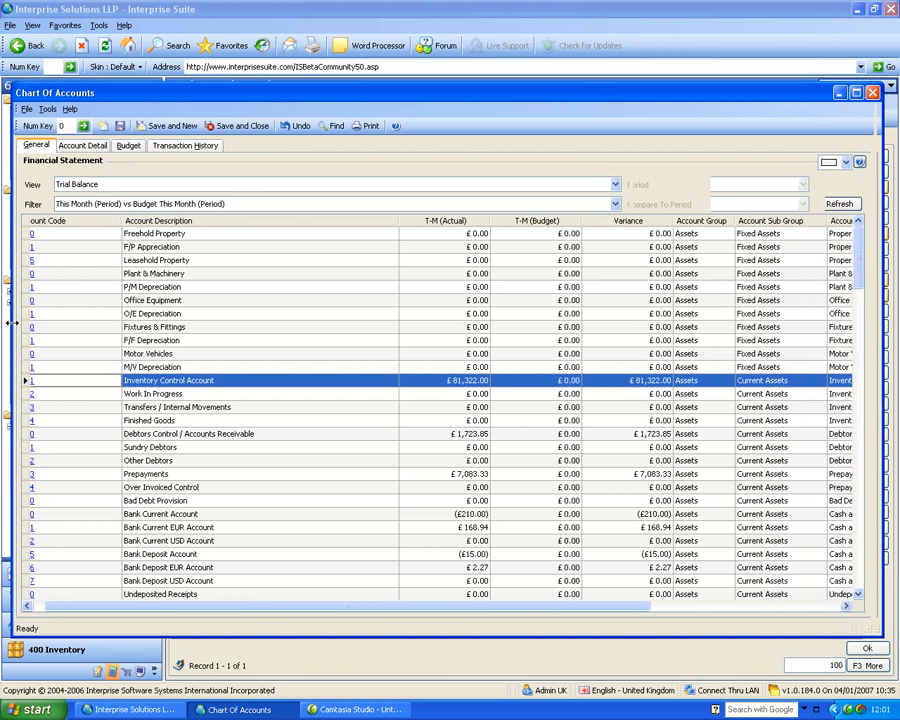
Show the group-by box above the trial balance, group the accounts by Account Sub Group and remove that grouping.
{"action": "right_click", "coordinate": [278, 226]}
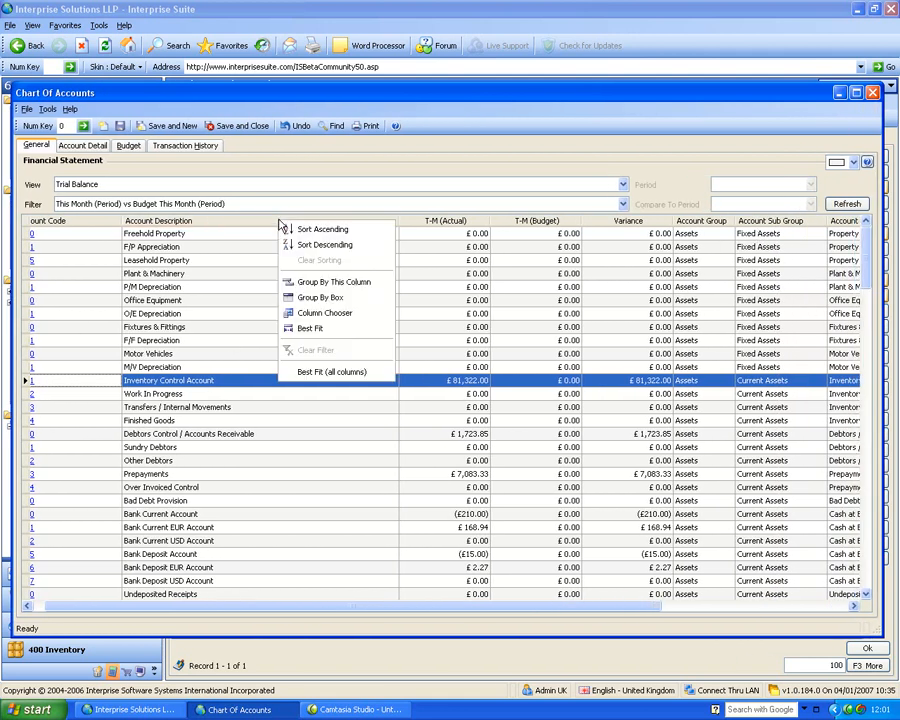
{"action": "left_click", "coordinate": [300, 297]}
{"action": "left_click_drag", "start_coordinate": [807, 246], "coordinate": [774, 227]}
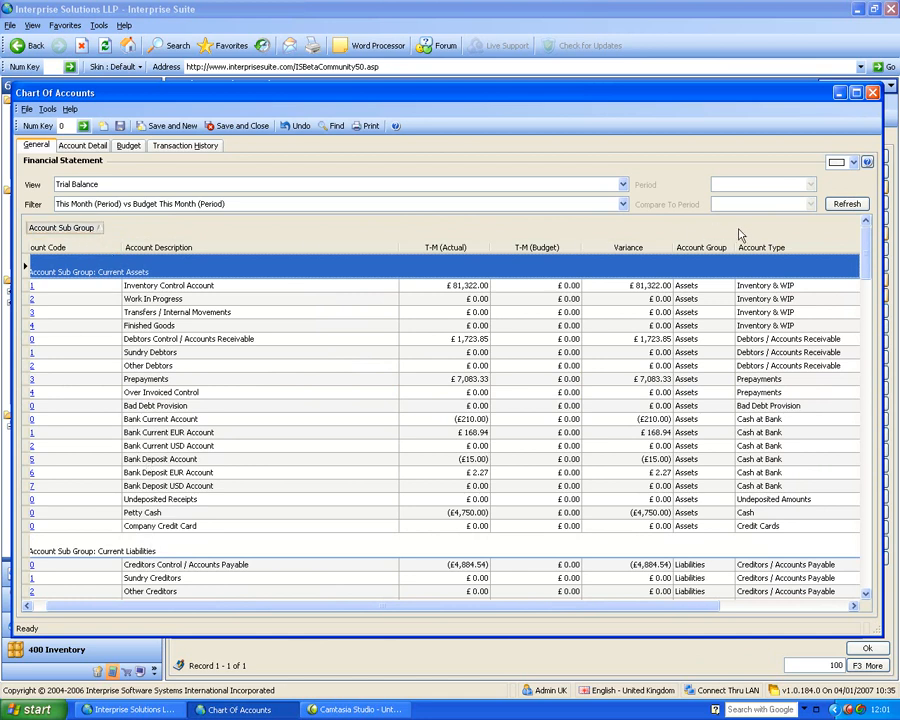
{"action": "left_click_drag", "start_coordinate": [62, 228], "coordinate": [745, 258]}
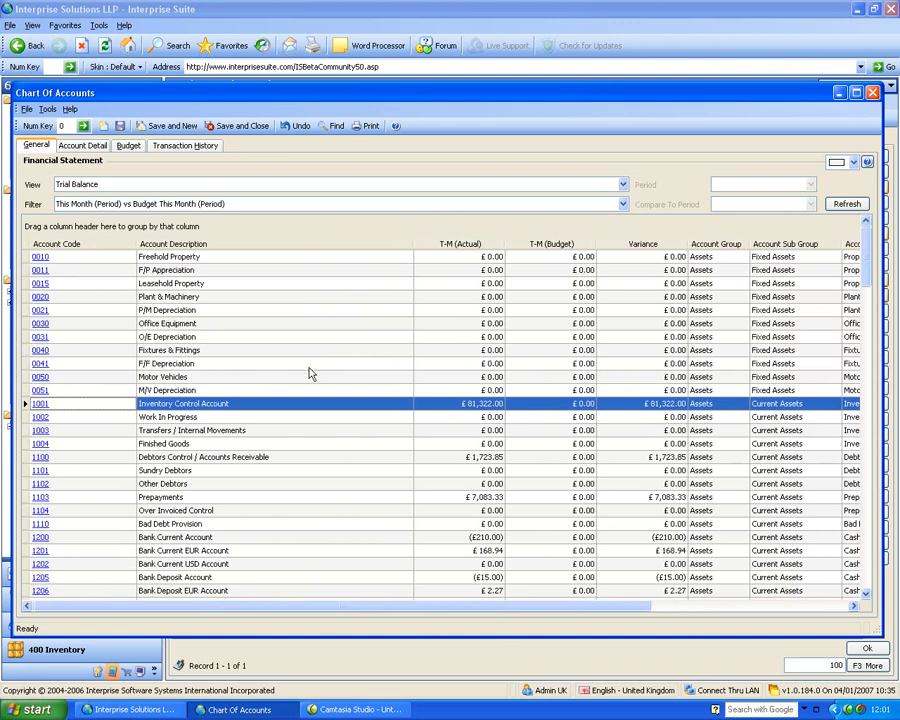
Select account 4000 Sales Type A - UK in the trial balance and open its account details.
{"action": "scroll", "coordinate": [296, 362], "scroll_direction": "down", "scroll_amount": 4}
{"action": "scroll", "coordinate": [294, 355], "scroll_direction": "down", "scroll_amount": 10}
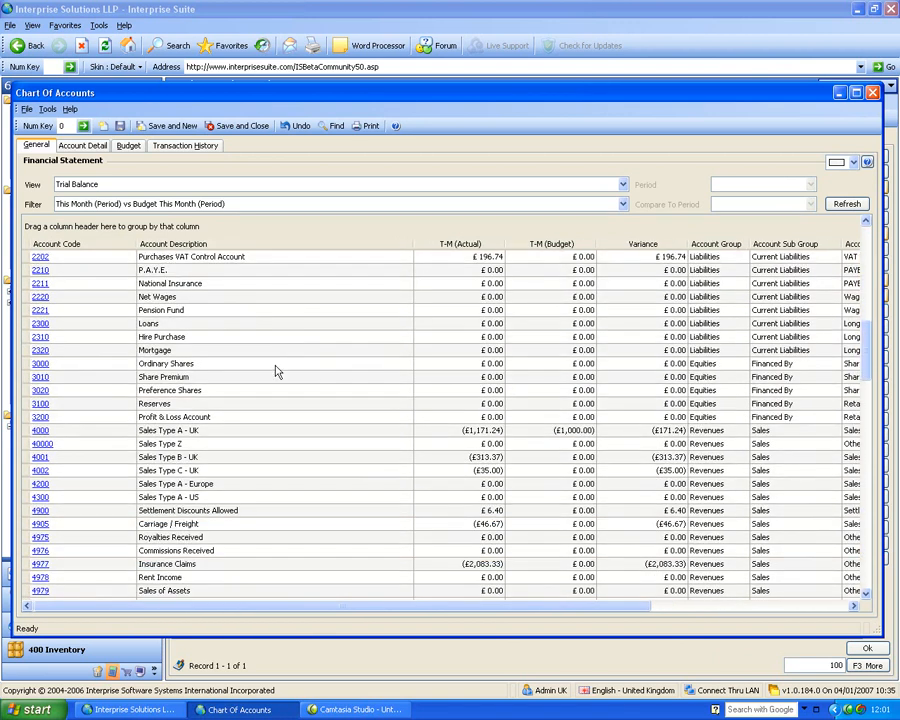
{"action": "left_click", "coordinate": [90, 433]}
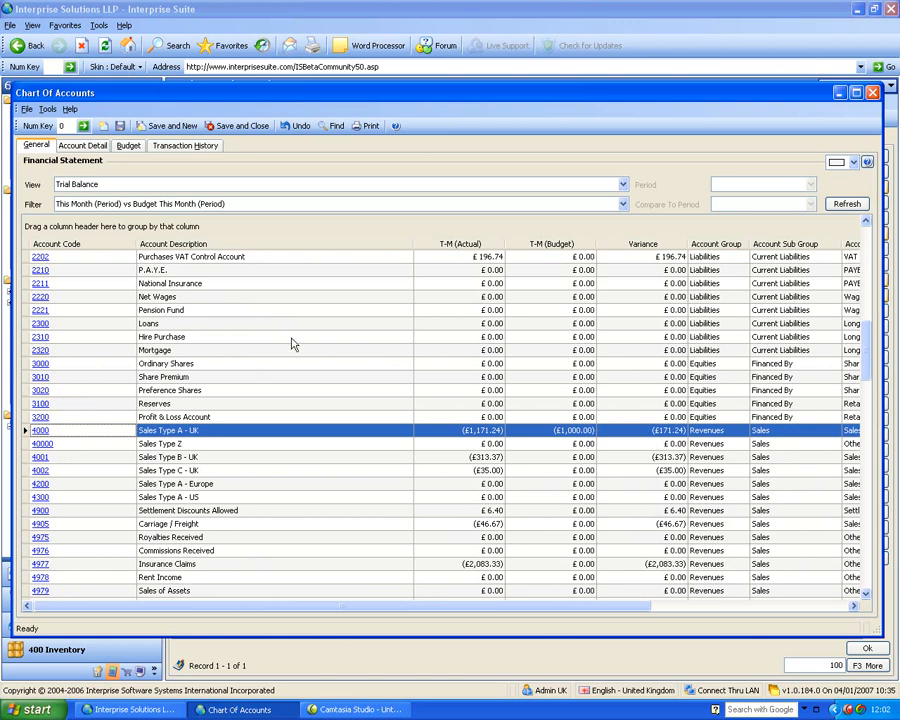
{"action": "left_click", "coordinate": [84, 146]}
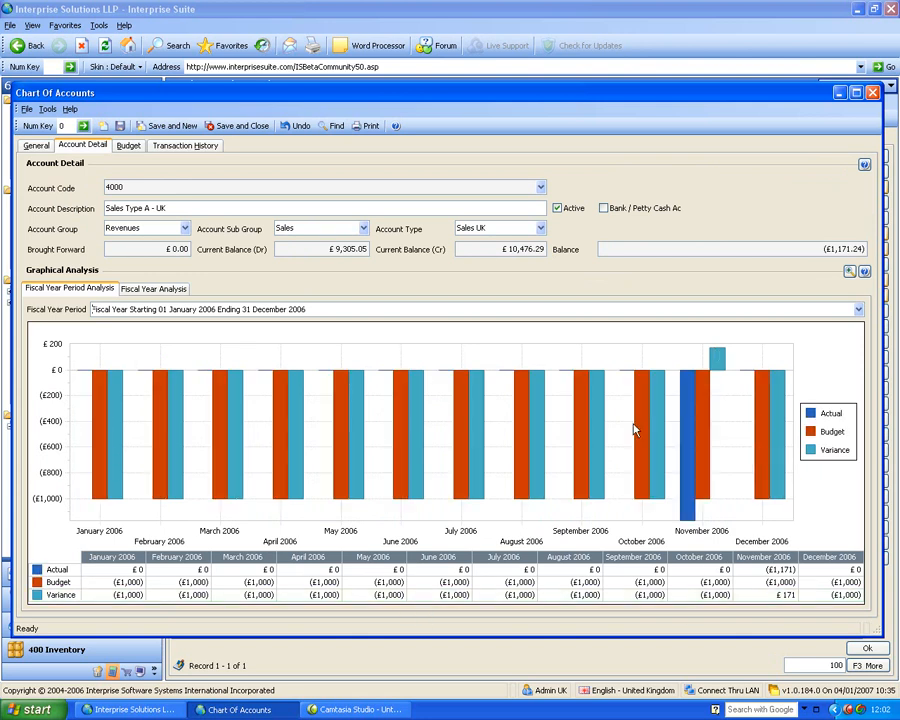
Review the available fiscal years for the period graph and compare it with the multi-year Fiscal Year Analysis graph.
{"action": "left_click", "coordinate": [858, 310]}
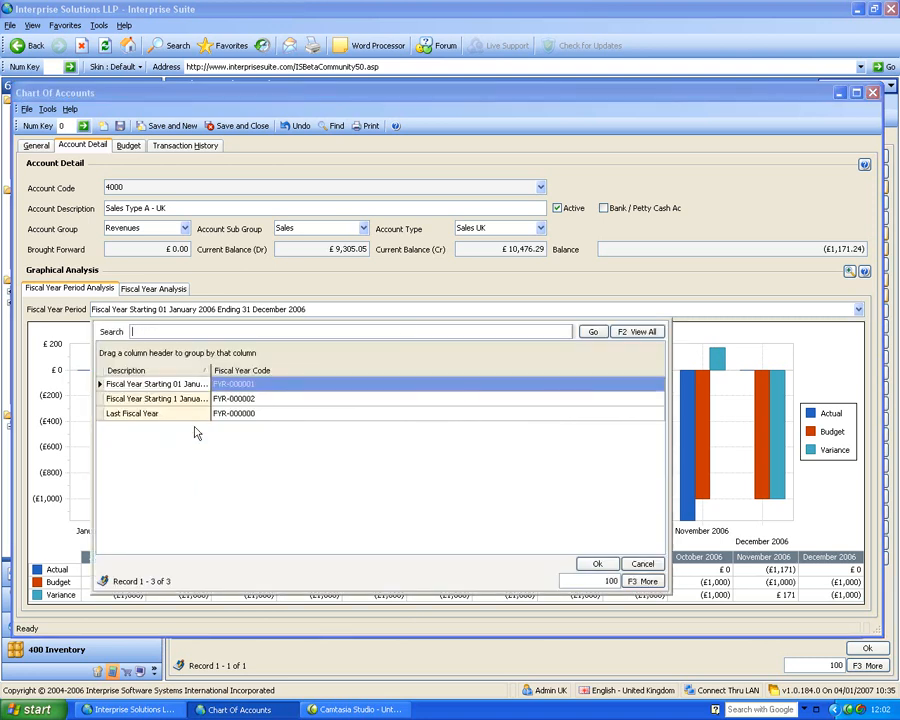
{"action": "left_click", "coordinate": [260, 287]}
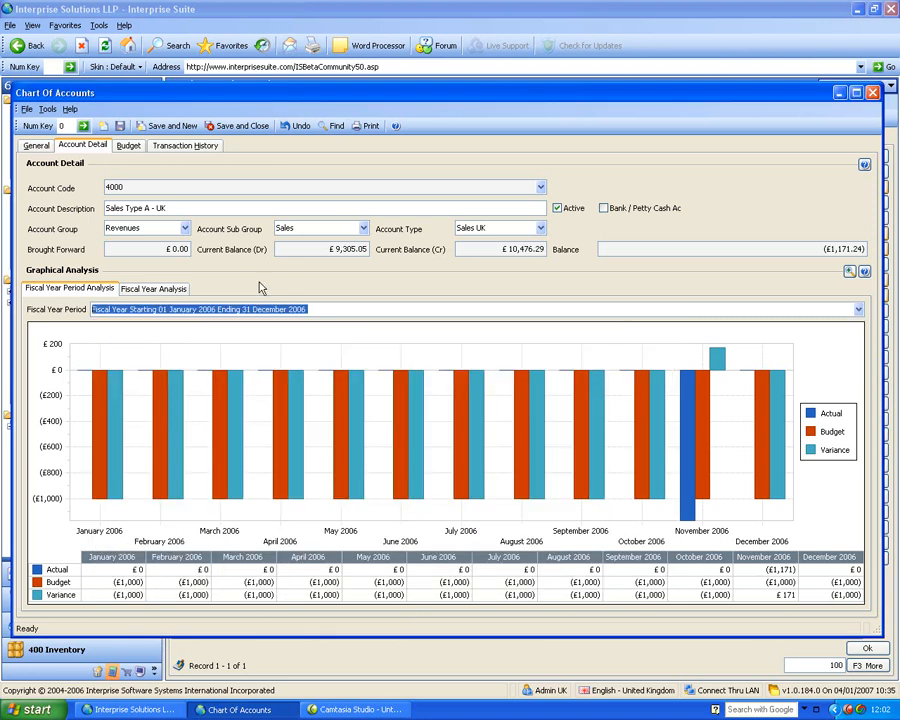
{"action": "left_click", "coordinate": [135, 289]}
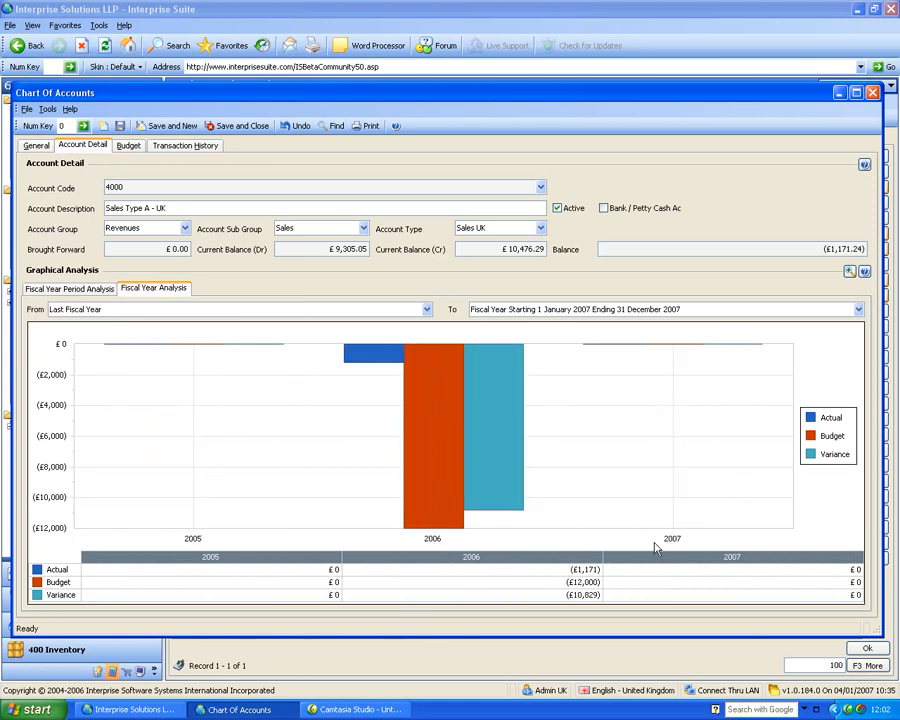
{"action": "left_click", "coordinate": [74, 288]}
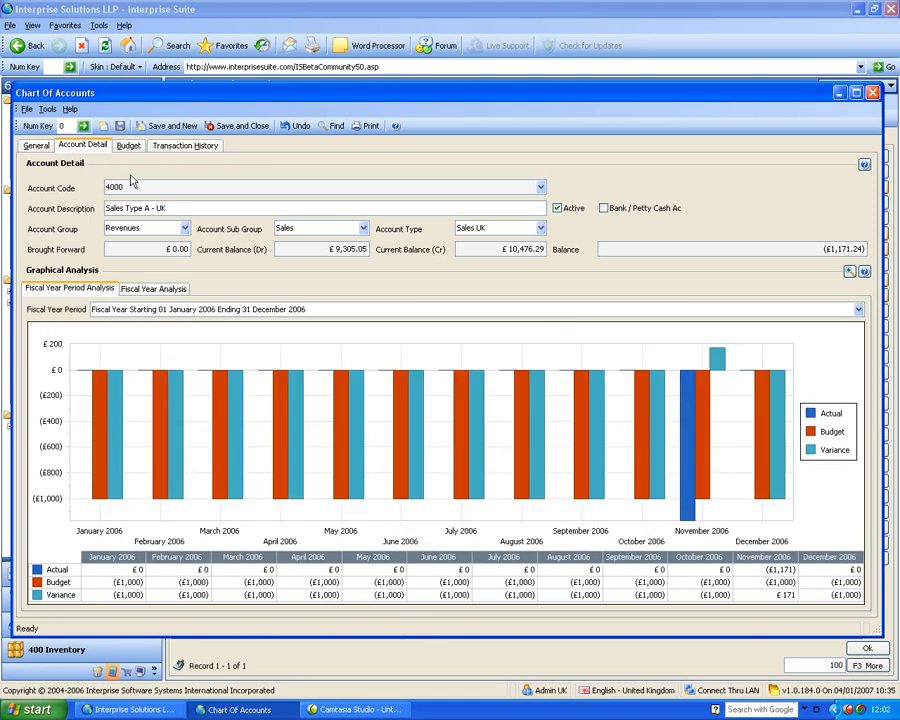
Open the account's budget and set the total budget to allocate to -24,000 for the 2006 fiscal year.
{"action": "left_click", "coordinate": [129, 146]}
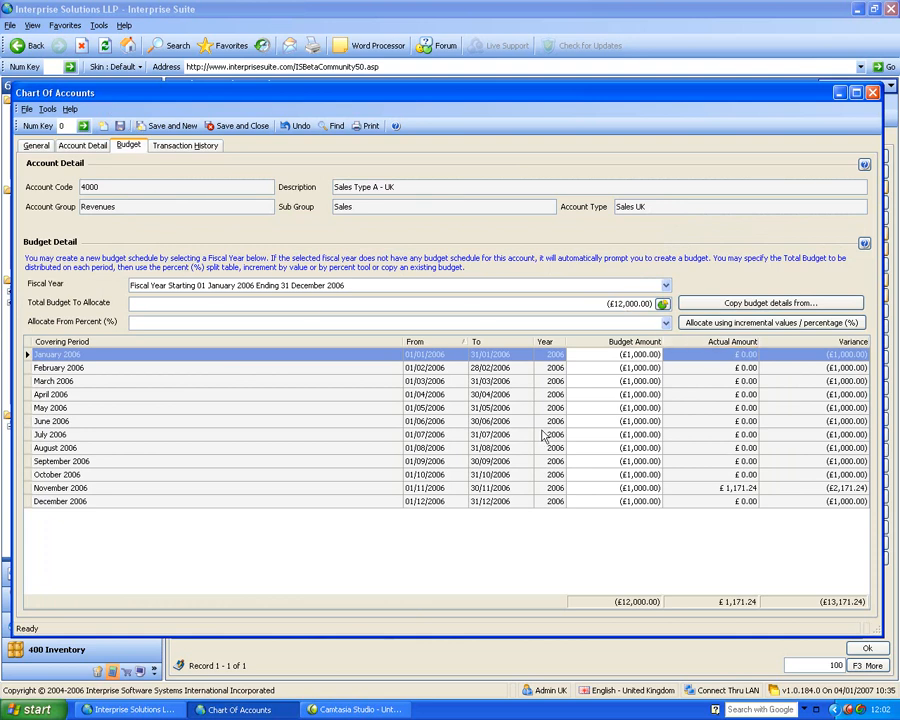
{"action": "left_click", "coordinate": [599, 301]}
{"action": "type", "text": "-24,000"}
{"action": "key", "text": "Return"}
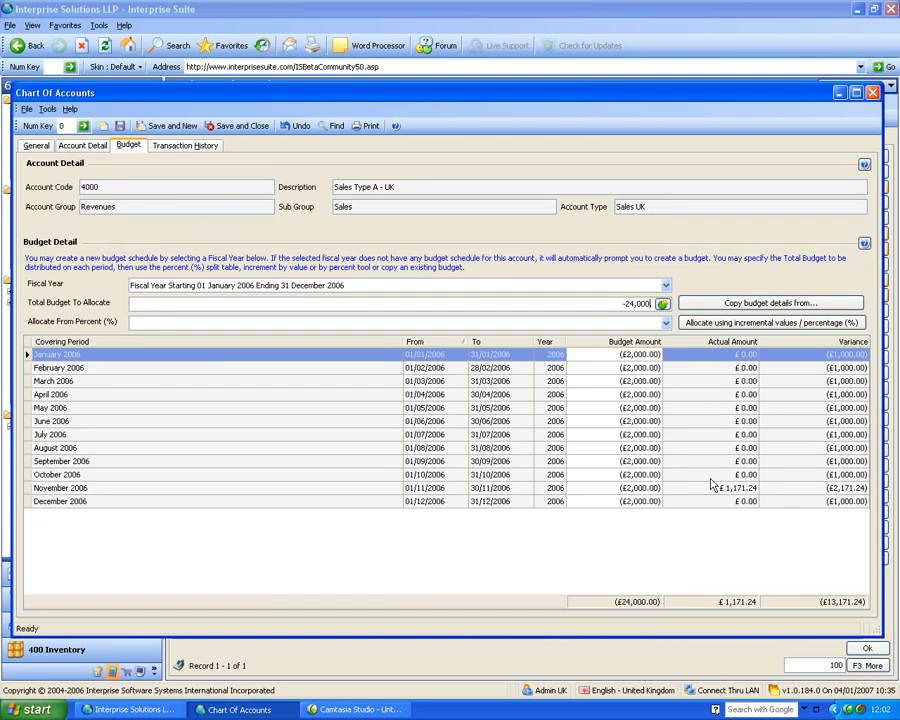
Allocate the total by percent with Sample Budget Split, and start copying budget details but decline overwriting the existing schedule.
{"action": "left_click", "coordinate": [666, 323]}
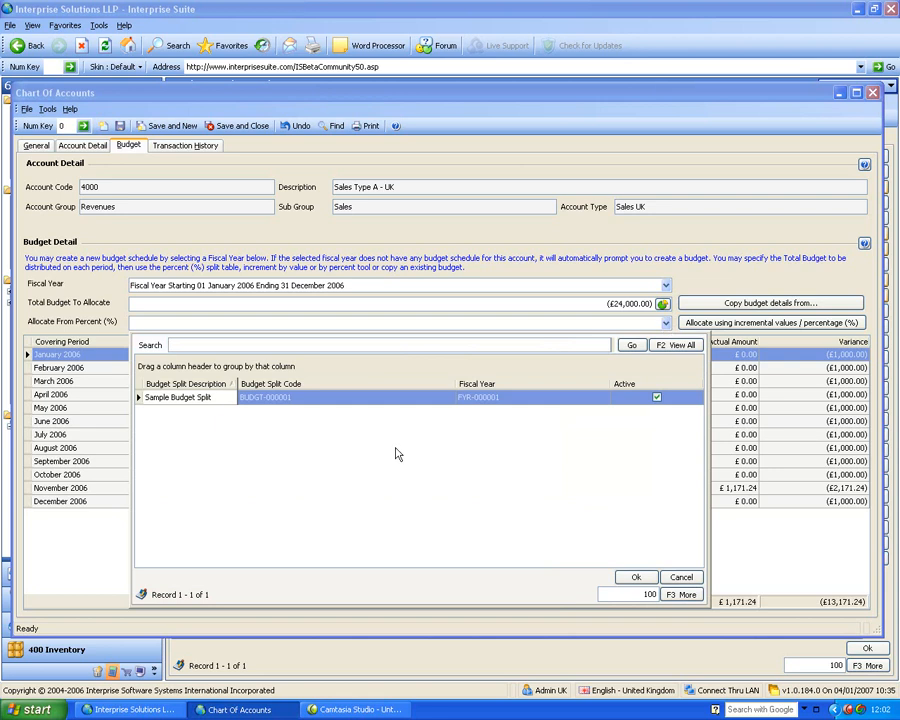
{"action": "left_click", "coordinate": [199, 400]}
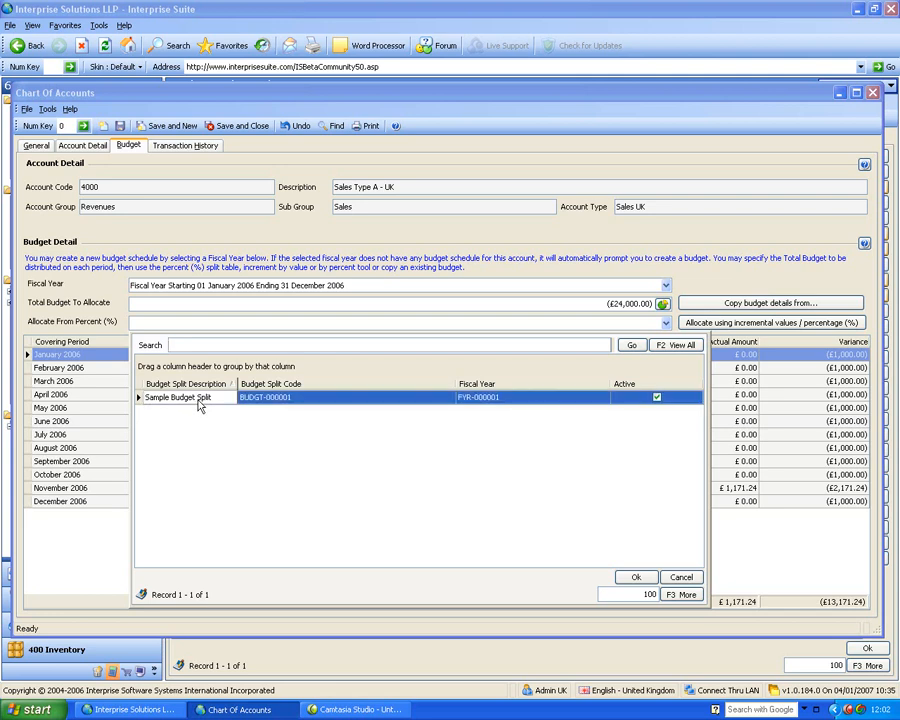
{"action": "left_click", "coordinate": [636, 577]}
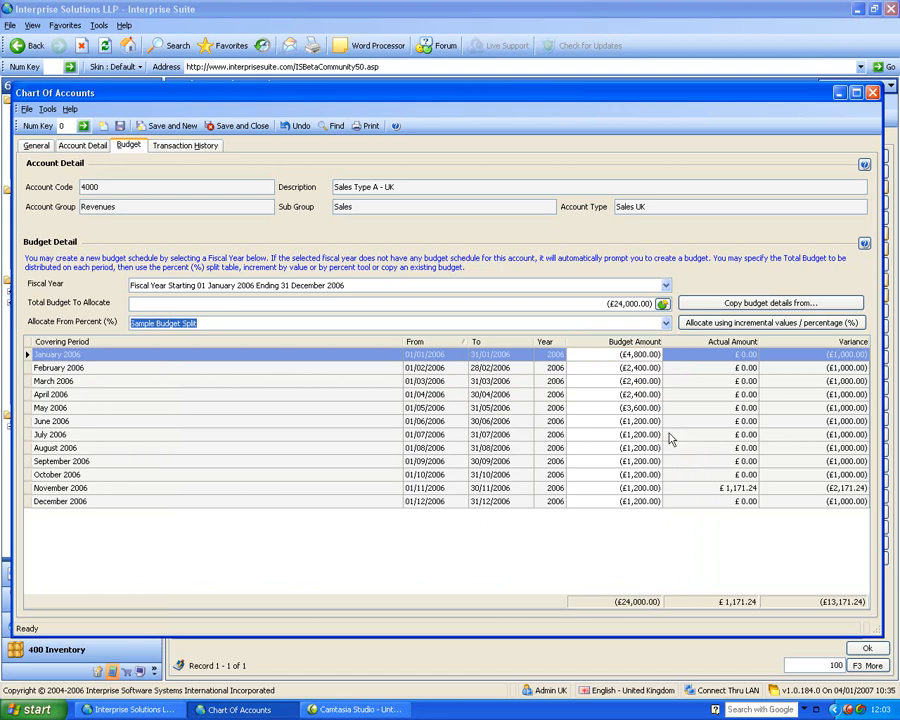
{"action": "left_click", "coordinate": [759, 309]}
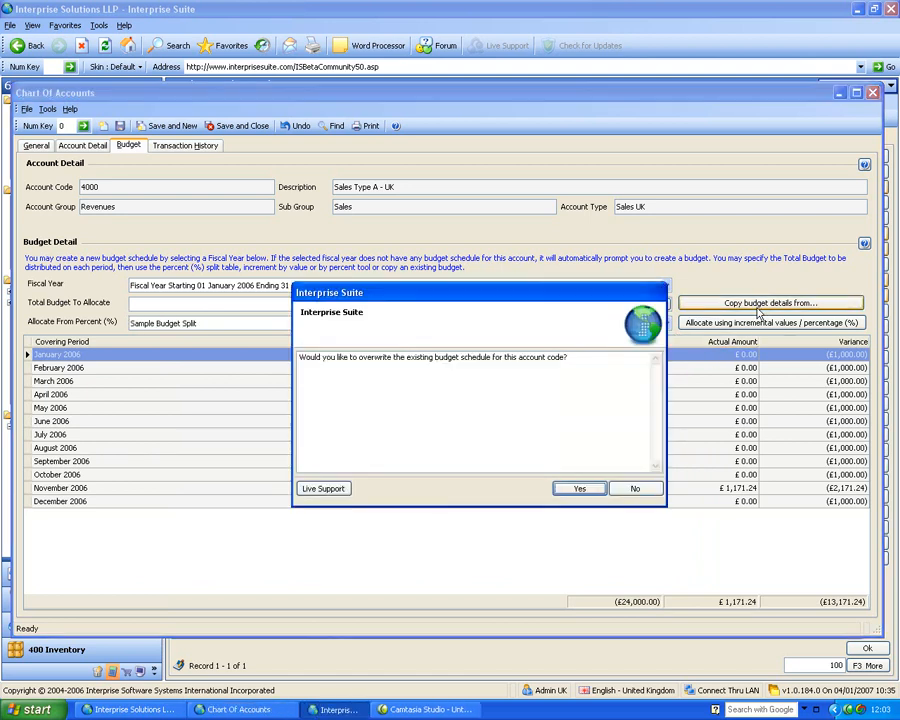
{"action": "left_click", "coordinate": [633, 489]}
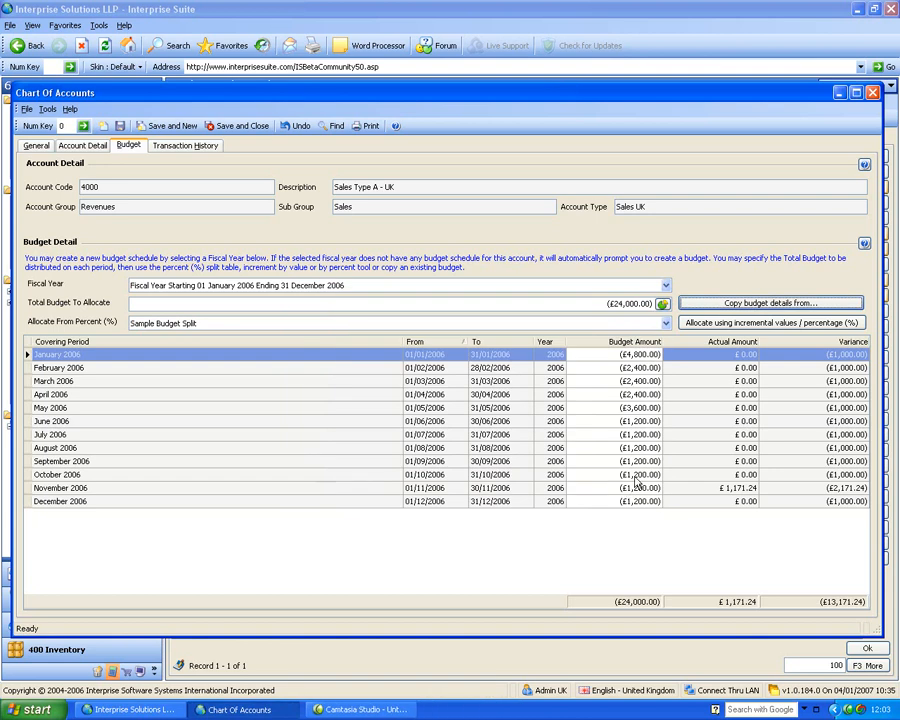
Fill down a budget of -24,000 per period rising by 10% each period, and save the changes when switching to the transaction history.
{"action": "left_click", "coordinate": [808, 325]}
{"action": "type", "text": "-2"}
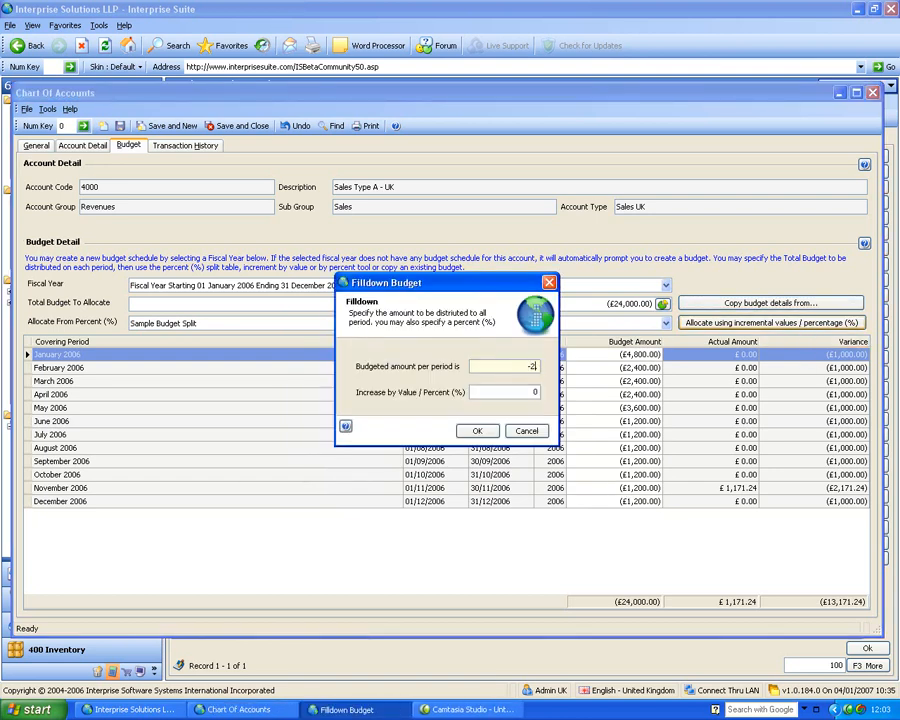
{"action": "key", "text": "Tab"}
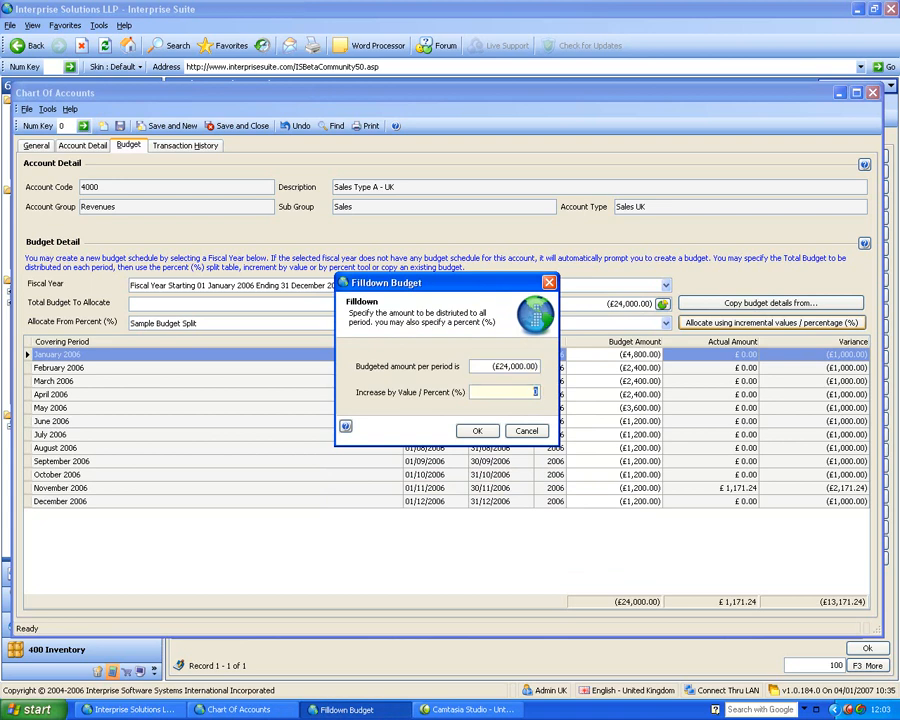
{"action": "key", "text": "Return"}
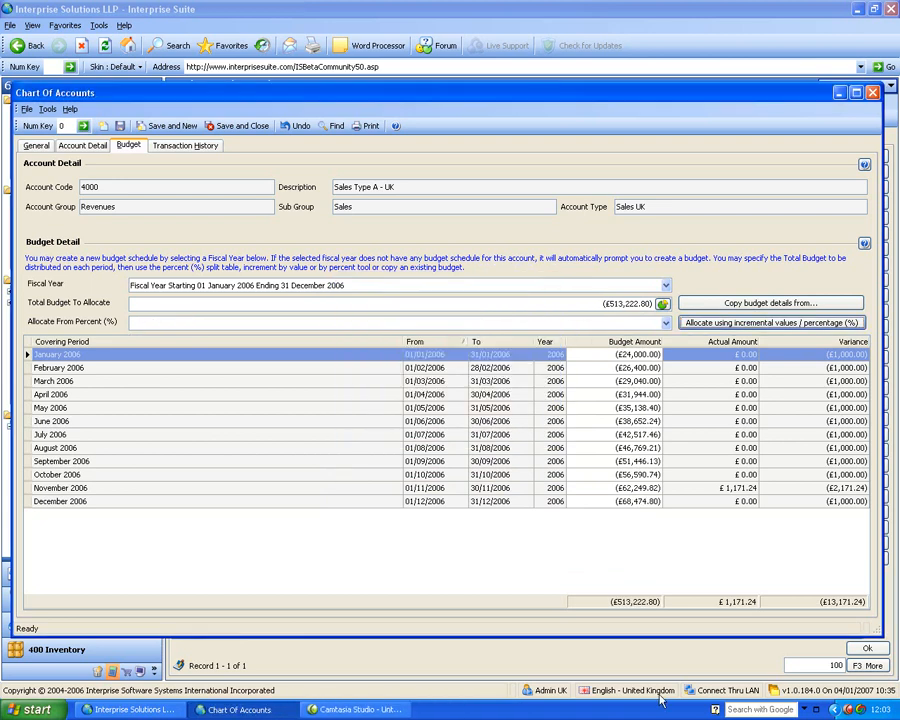
{"action": "left_click", "coordinate": [189, 148]}
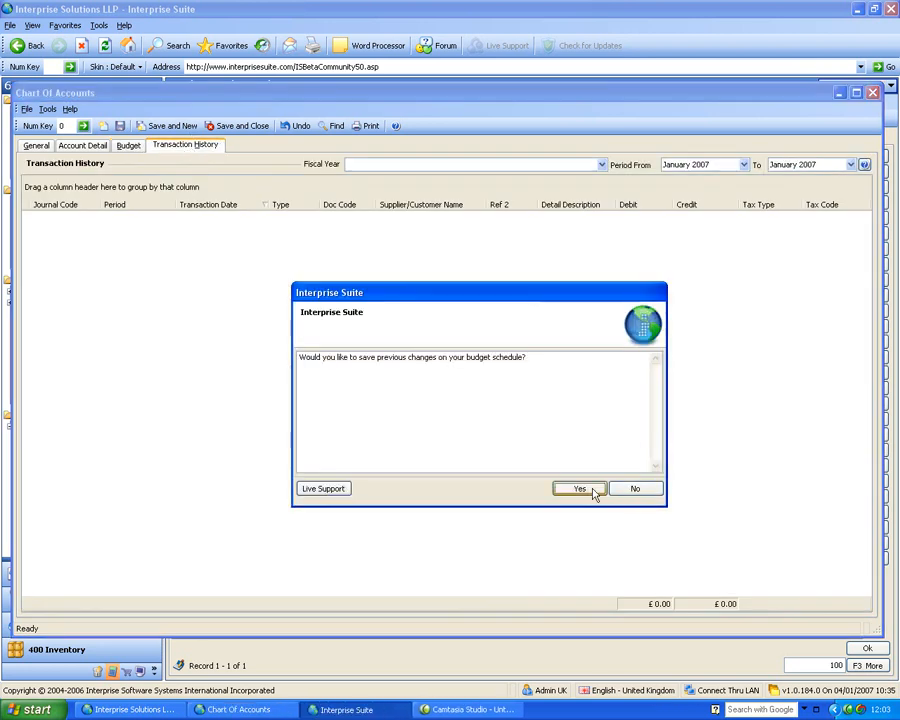
{"action": "key", "text": "Return"}
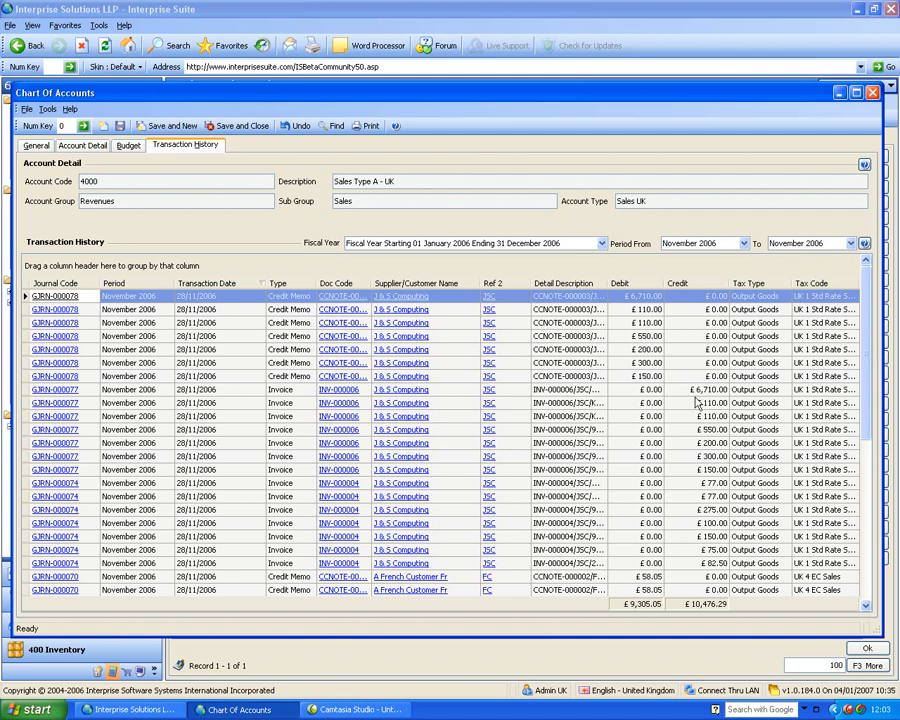
Open journal GJRN-000074 from an INV-000004 row in the transaction history and enlarge its window.
{"action": "left_click", "coordinate": [461, 364]}
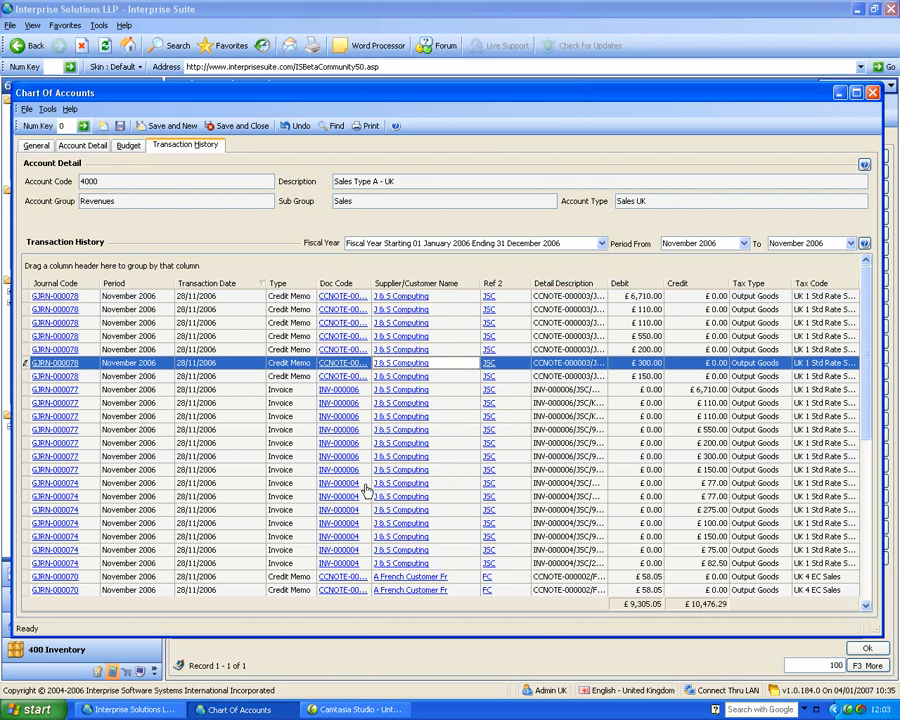
{"action": "left_click", "coordinate": [445, 484]}
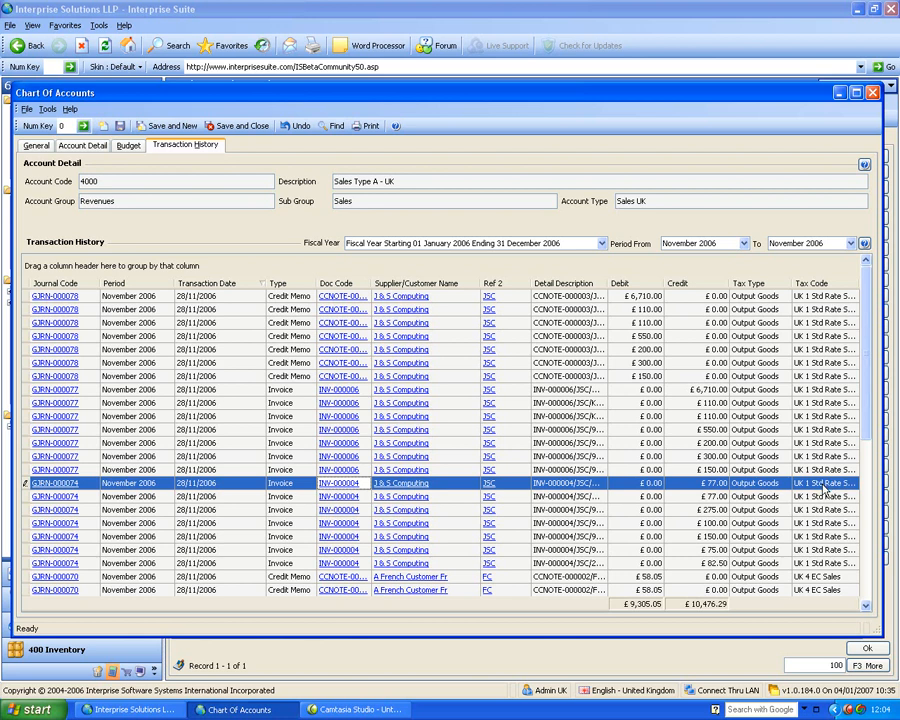
{"action": "left_click", "coordinate": [67, 483]}
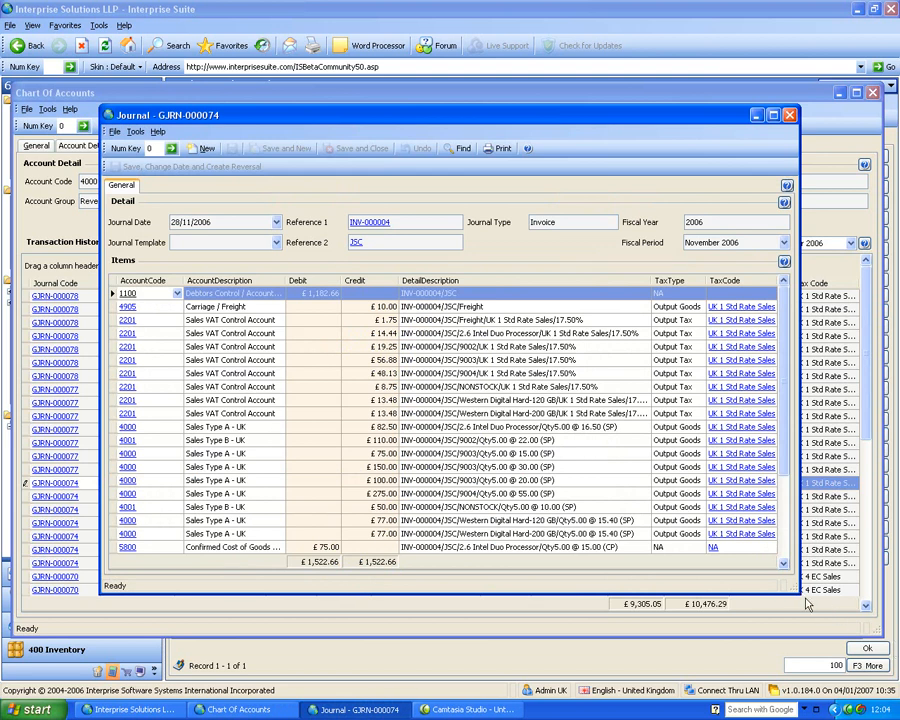
{"action": "left_click_drag", "start_coordinate": [797, 593], "coordinate": [886, 650]}
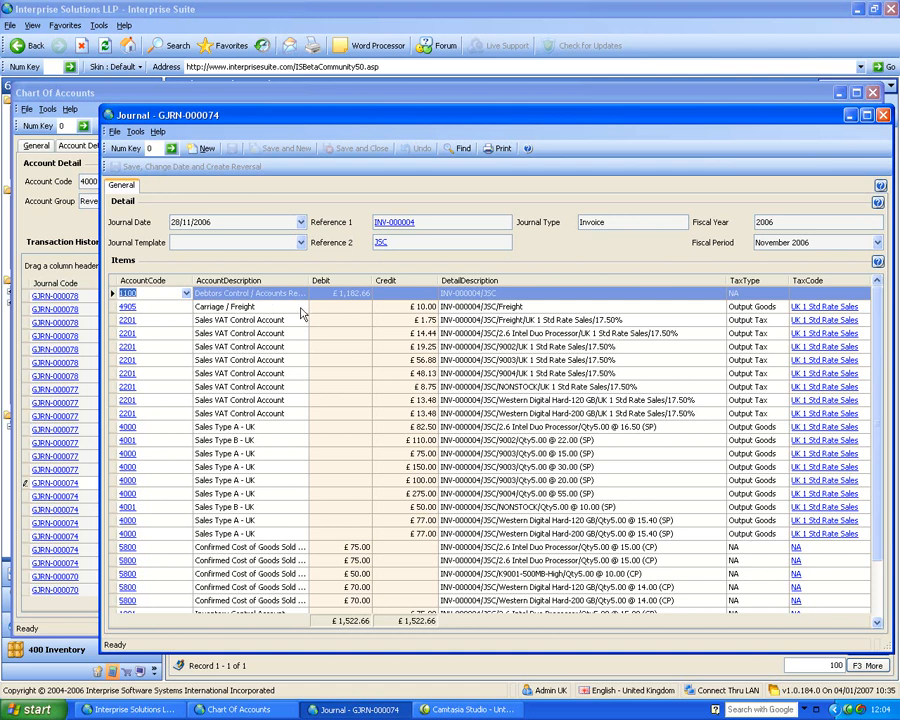
Examine the journal's carriage, sales VAT, Sales Type A and cost of goods sold lines, and close the journal.
{"action": "left_click", "coordinate": [301, 308]}
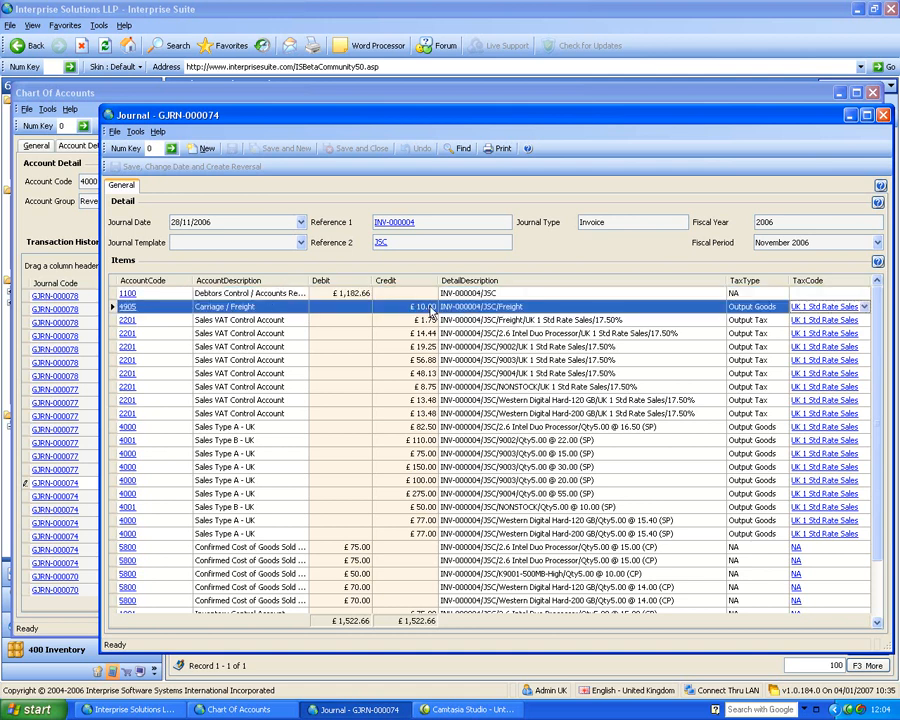
{"action": "key", "text": "Down"}
{"action": "key", "text": "Down"}
{"action": "key", "text": "Down"}
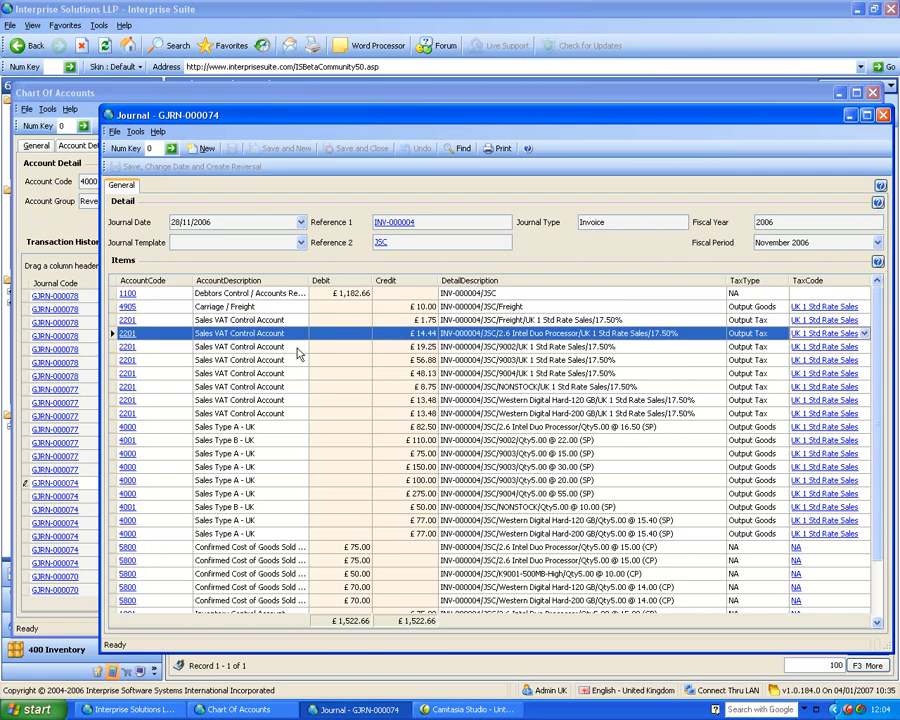
{"action": "left_click", "coordinate": [254, 431]}
{"action": "scroll", "coordinate": [465, 500], "scroll_direction": "down", "scroll_amount": 2}
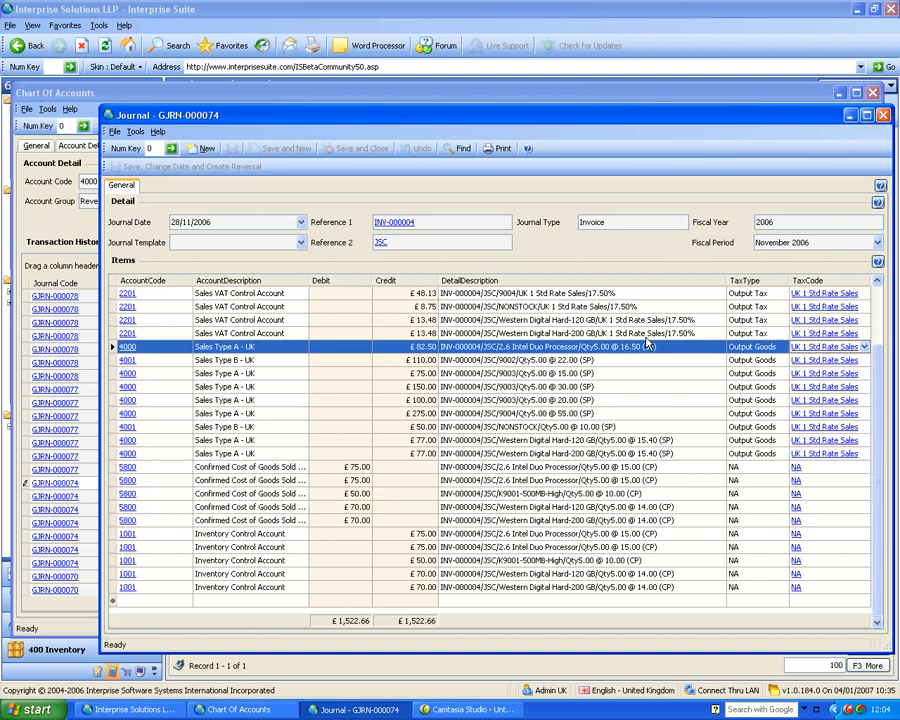
{"action": "left_click", "coordinate": [445, 467]}
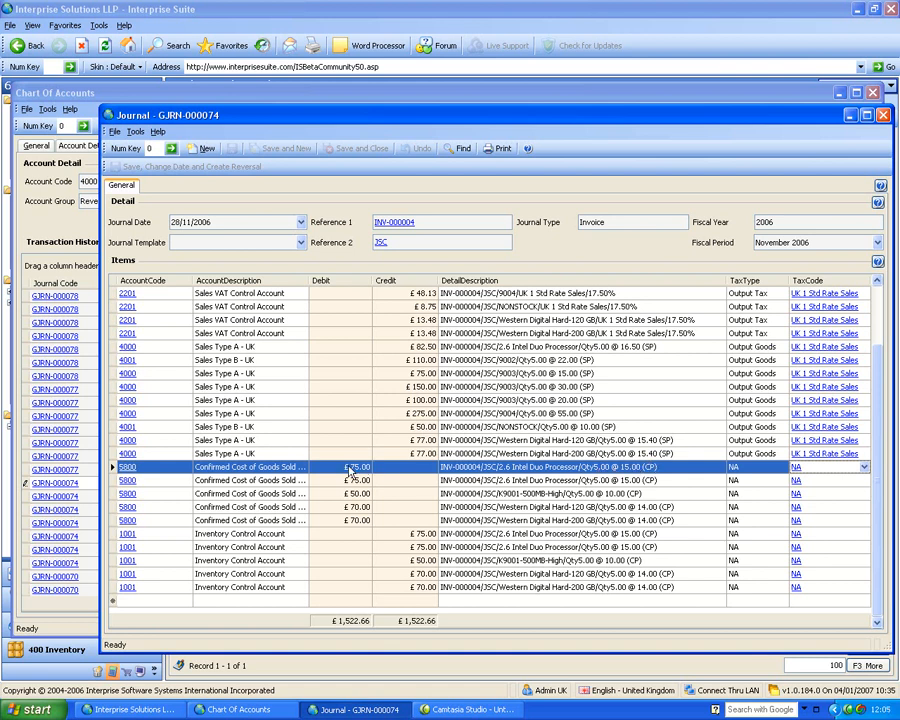
{"action": "left_click", "coordinate": [883, 115]}
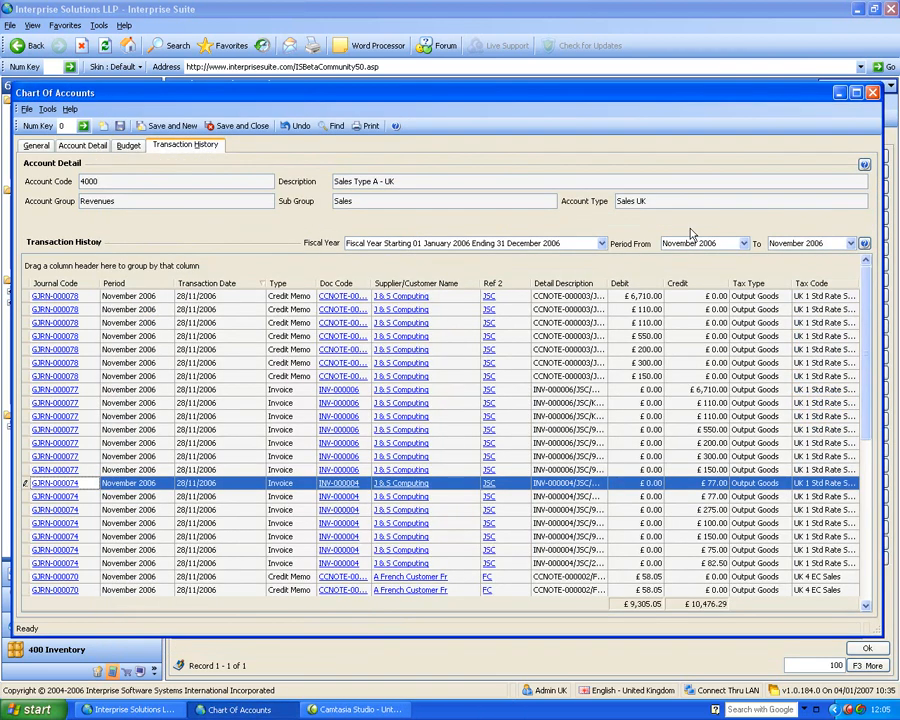
Return to the financial statement and switch its view to Profit & Loss Default.
{"action": "left_click", "coordinate": [29, 148]}
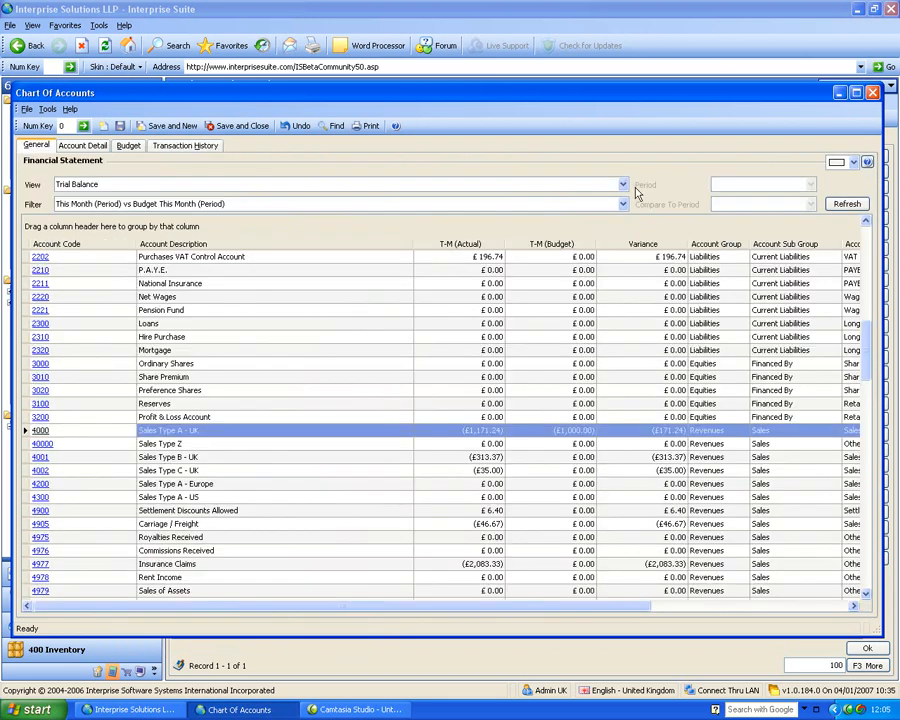
{"action": "left_click", "coordinate": [621, 184]}
{"action": "left_click", "coordinate": [123, 250]}
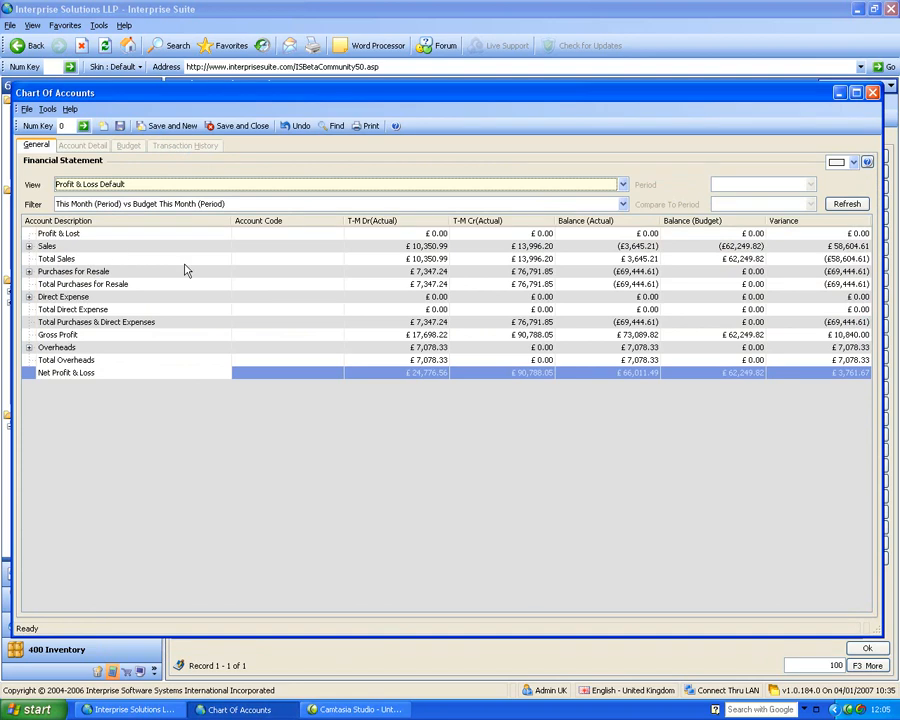
Expand Sales and Sales UK to inspect the individual sales account balances, and close the Chart of Accounts.
{"action": "left_click", "coordinate": [54, 247]}
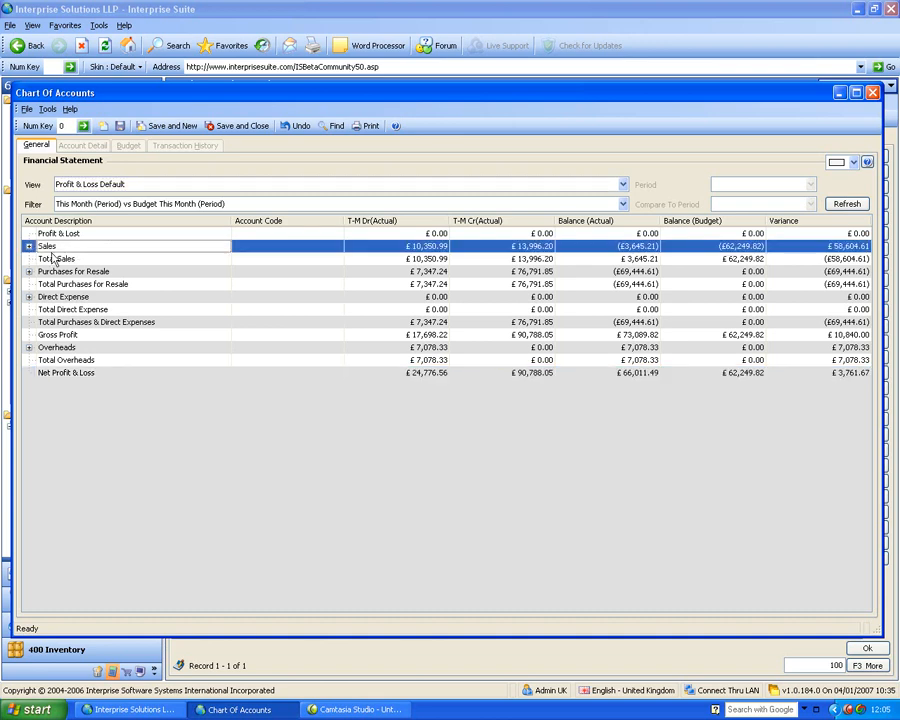
{"action": "left_click", "coordinate": [29, 247]}
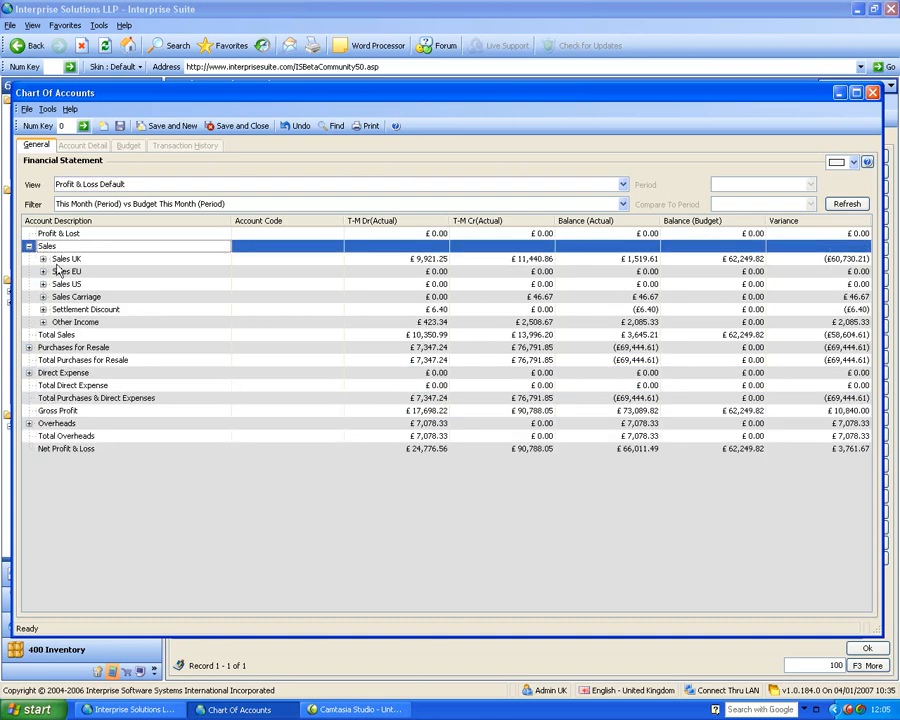
{"action": "left_click", "coordinate": [58, 260]}
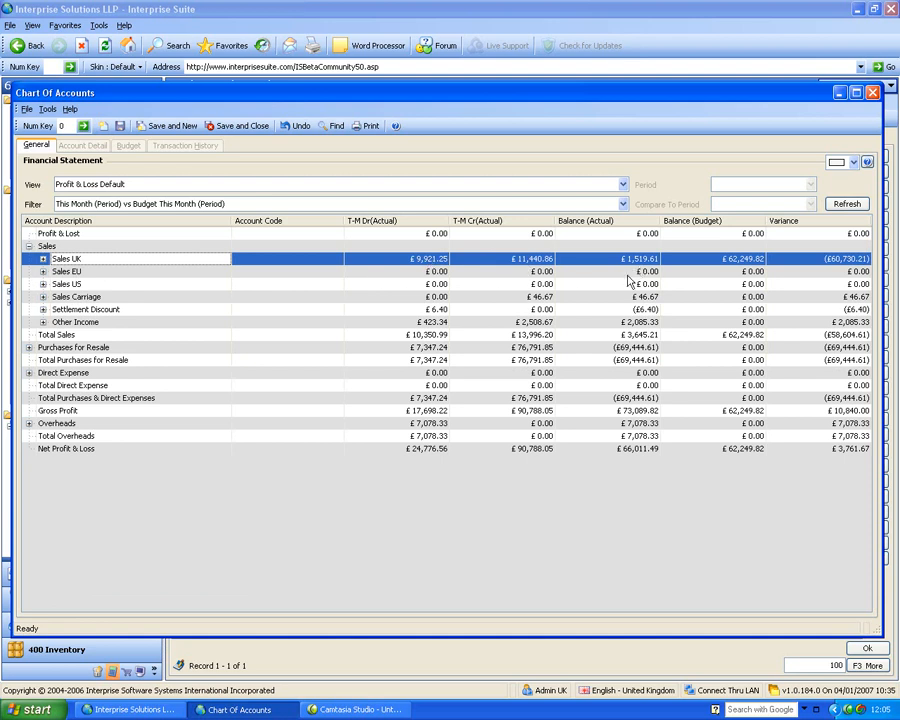
{"action": "left_click", "coordinate": [43, 261]}
{"action": "left_click", "coordinate": [146, 273]}
{"action": "left_click", "coordinate": [152, 287]}
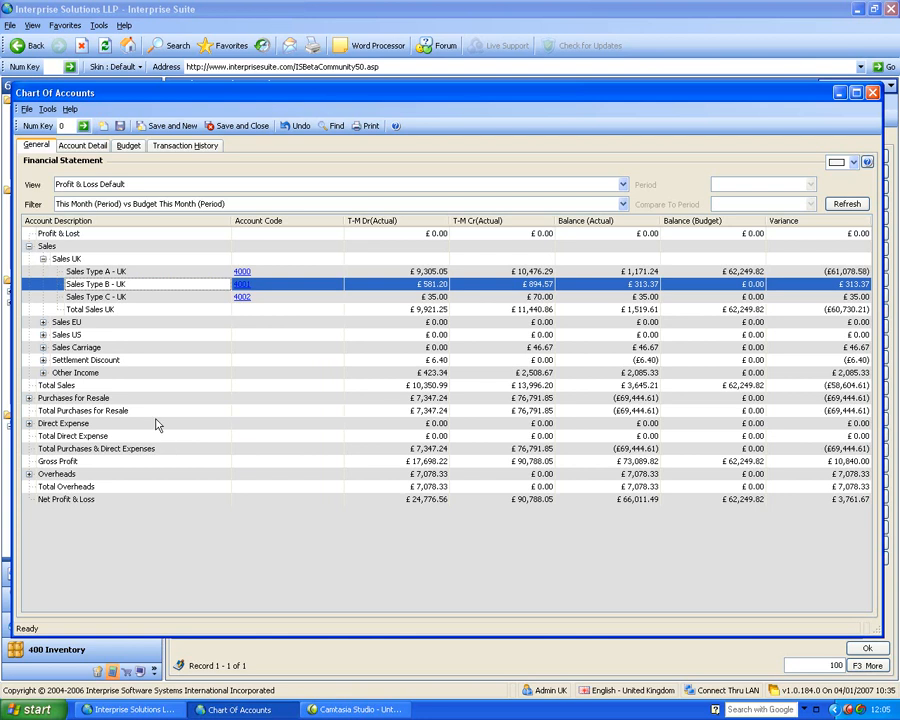
{"action": "left_click", "coordinate": [871, 93]}
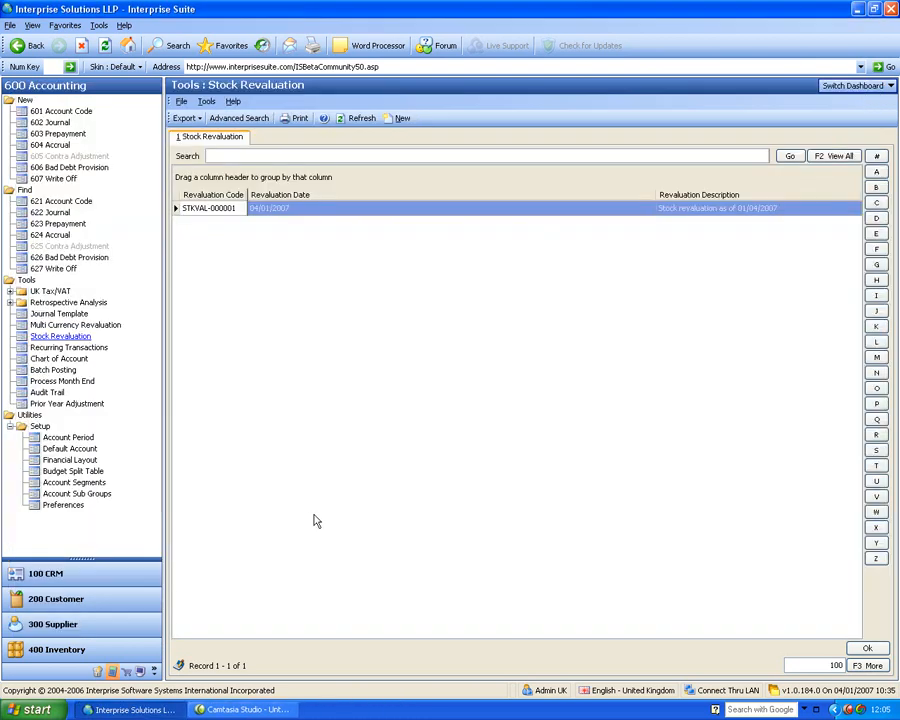
Start the month end process for November 2006 and review its recurring transactions, unposted journals and prepayments.
{"action": "left_click", "coordinate": [56, 381]}
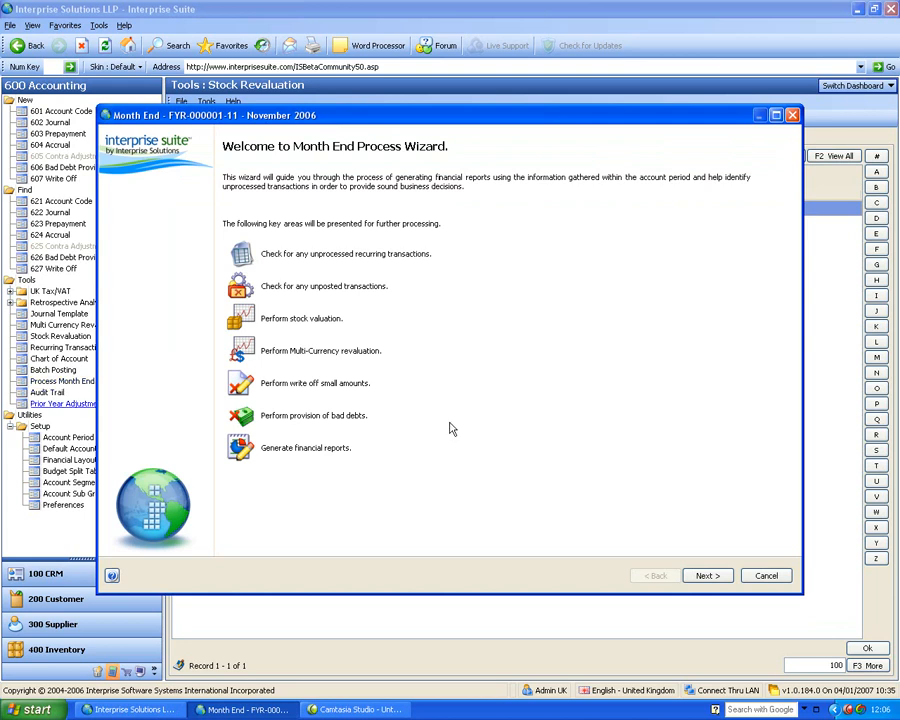
{"action": "left_click", "coordinate": [707, 576]}
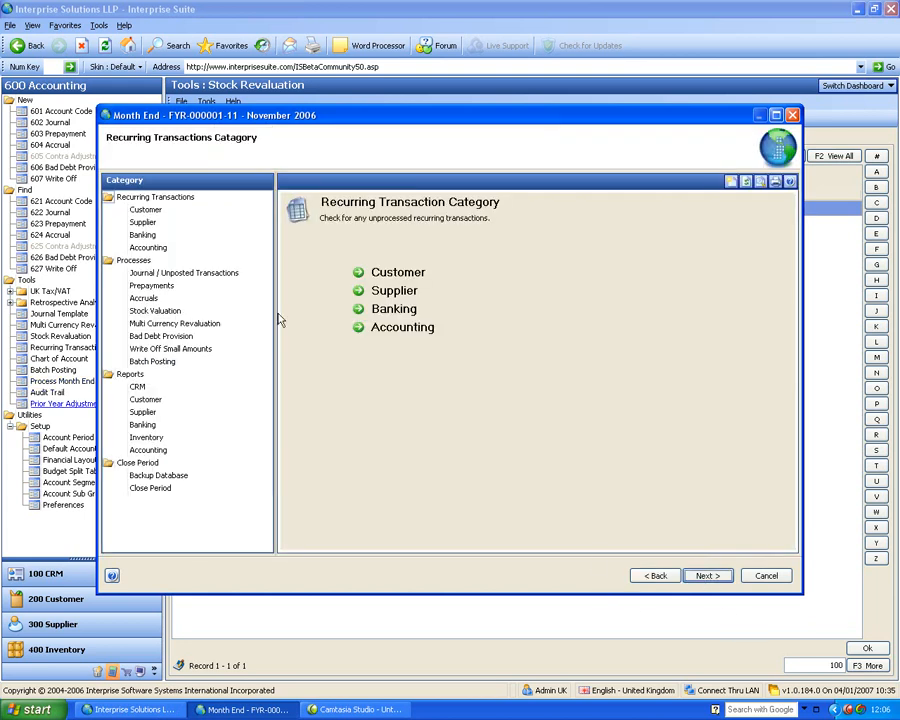
{"action": "left_click", "coordinate": [143, 212]}
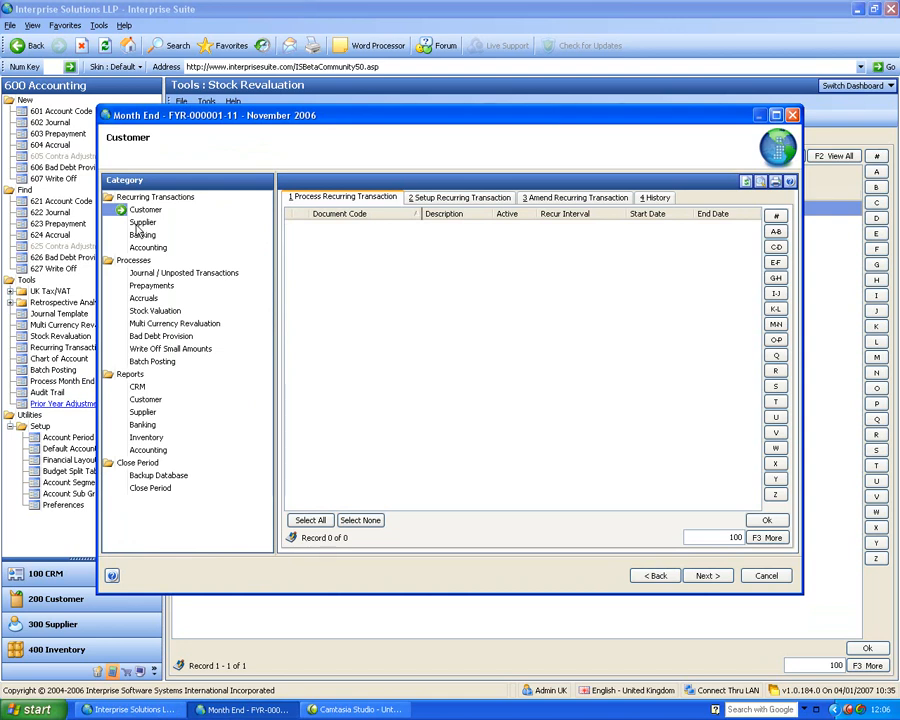
{"action": "left_click", "coordinate": [138, 223]}
{"action": "left_click", "coordinate": [141, 236]}
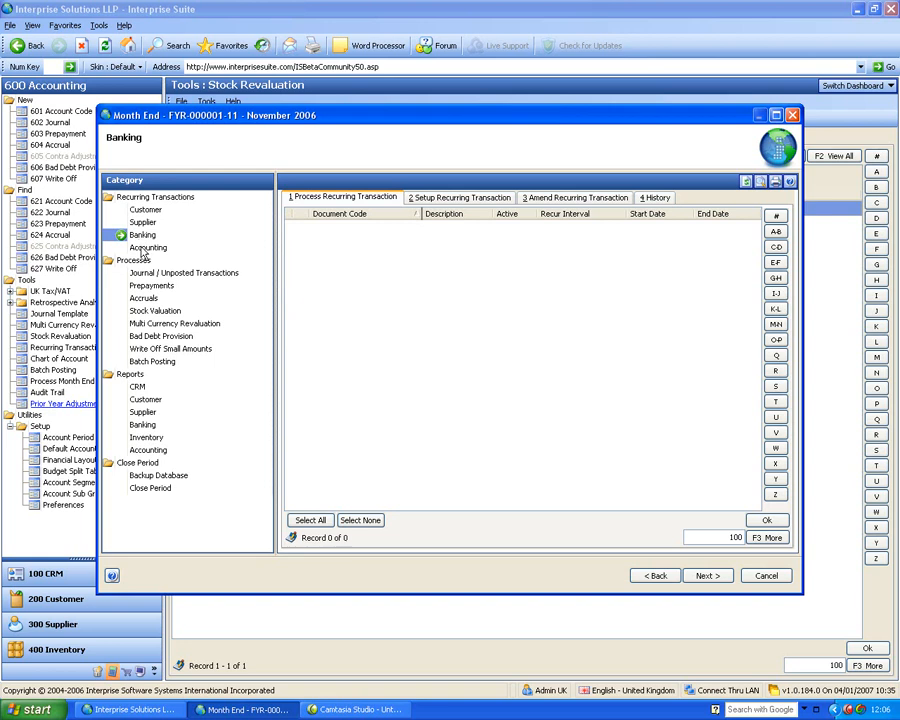
{"action": "left_click", "coordinate": [145, 248]}
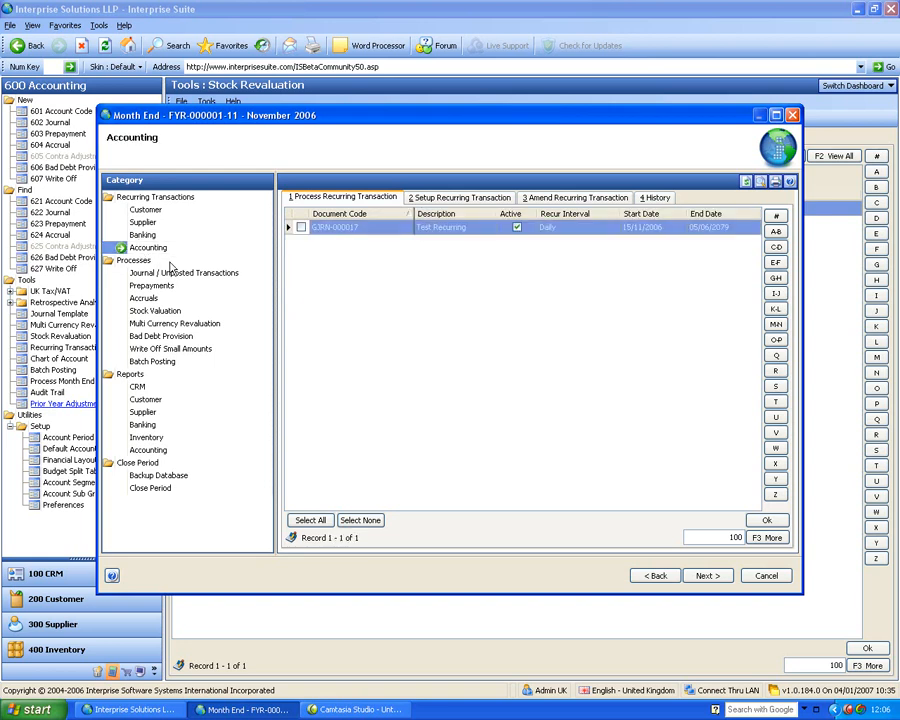
{"action": "left_click", "coordinate": [169, 276]}
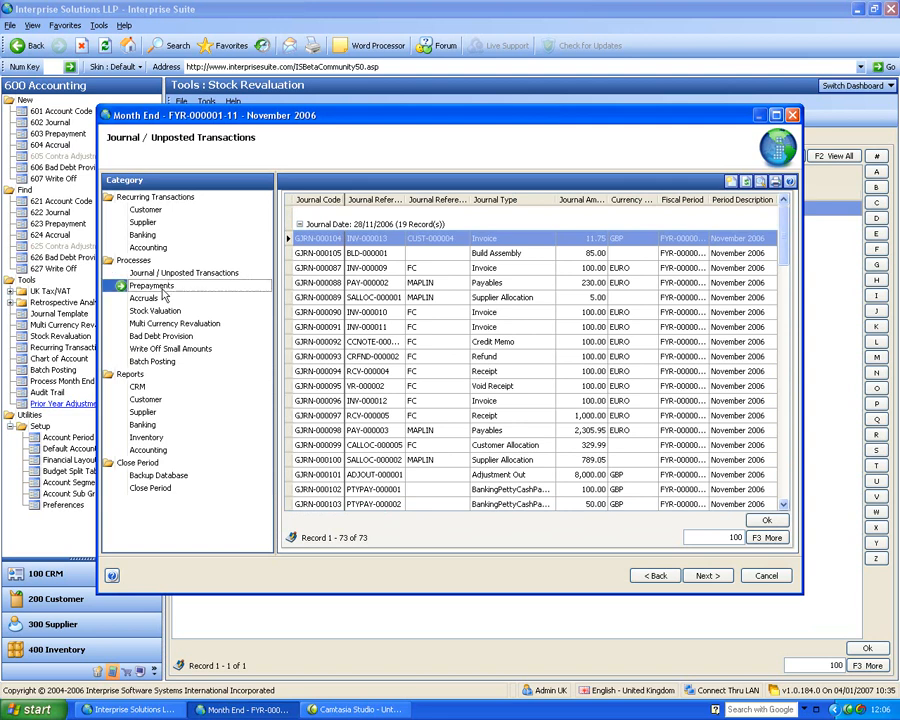
{"action": "left_click", "coordinate": [163, 286]}
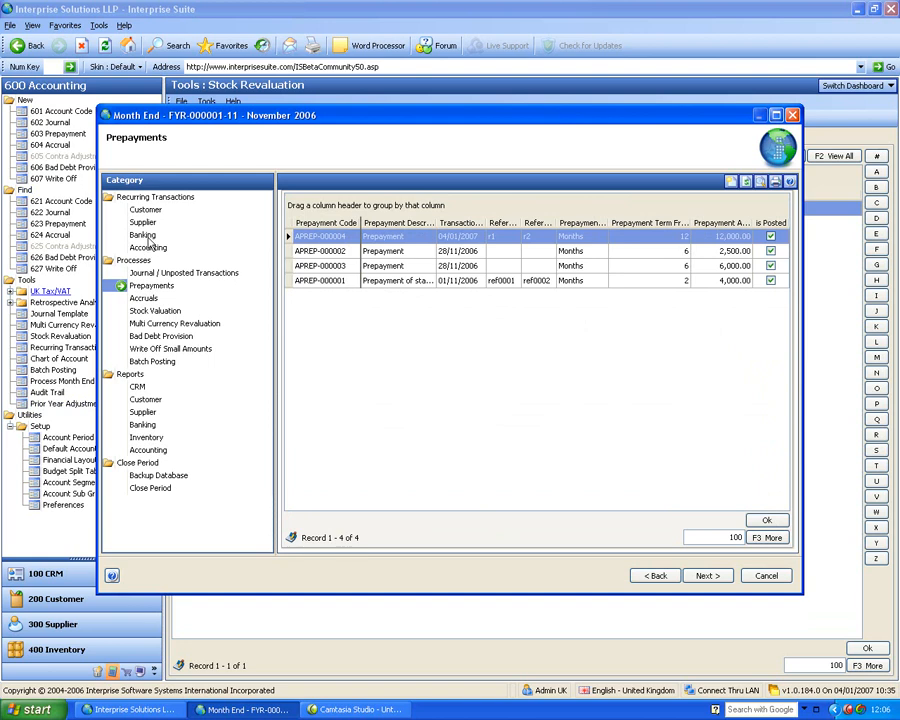
Try to close the current period in the month end wizard, decline batch posting the transactions, and exit the wizard.
{"action": "left_click", "coordinate": [159, 493]}
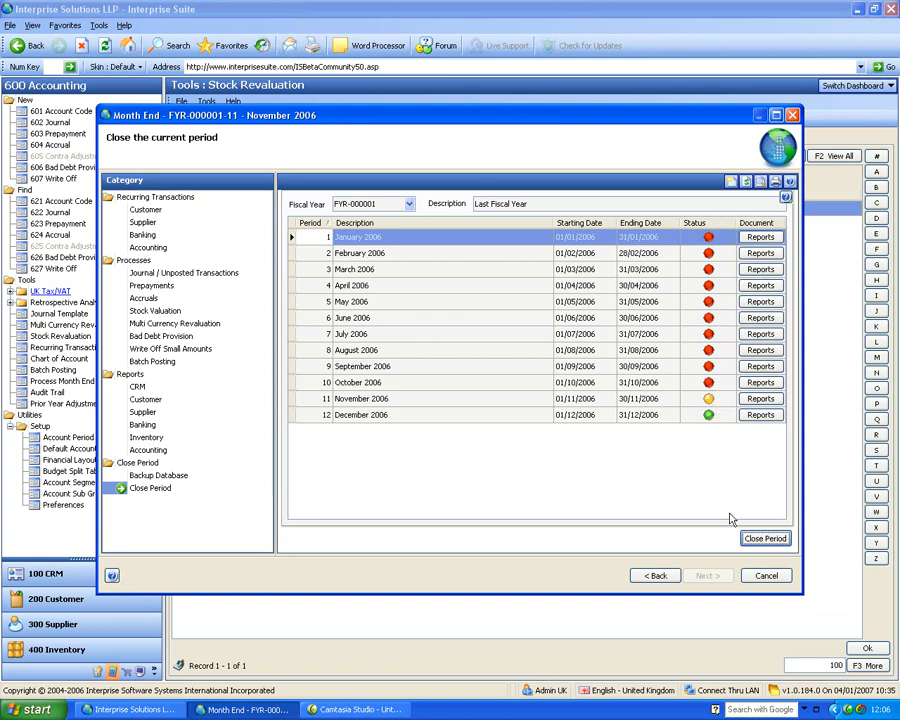
{"action": "left_click", "coordinate": [771, 545]}
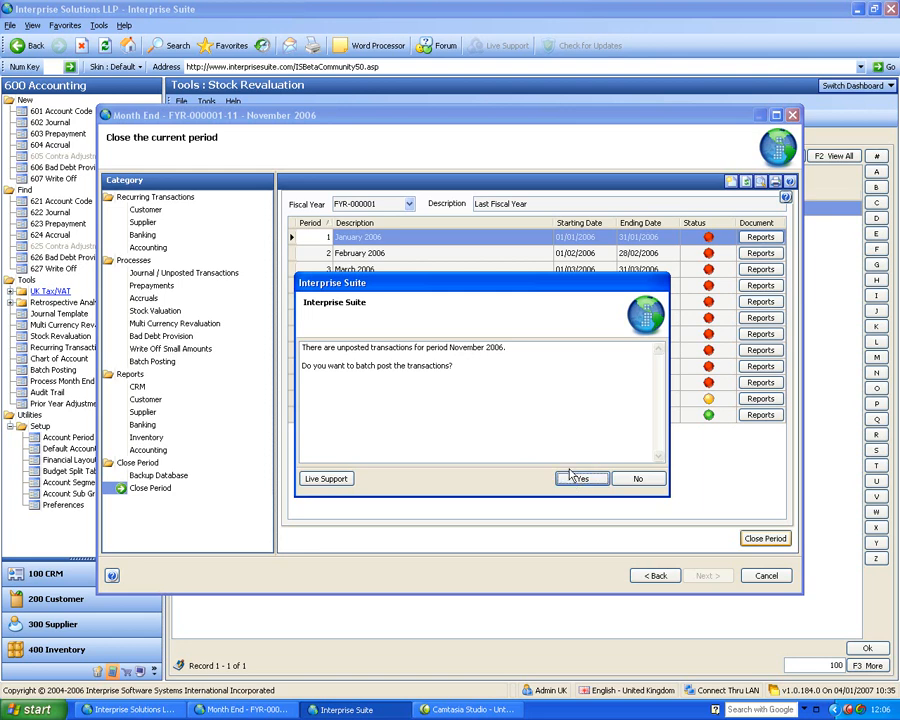
{"action": "left_click", "coordinate": [636, 478]}
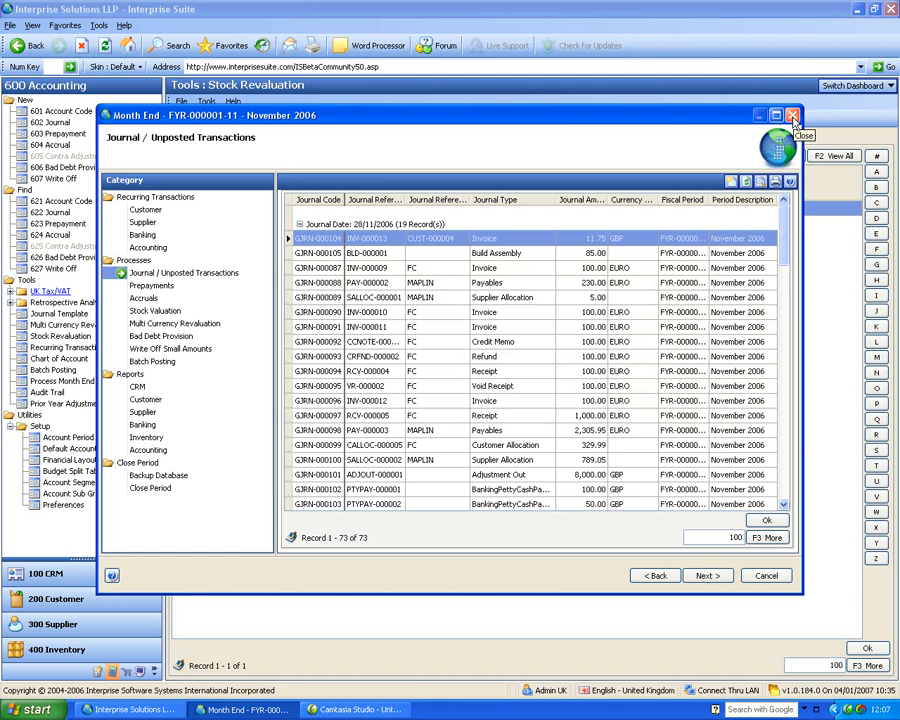
{"action": "left_click", "coordinate": [792, 116]}
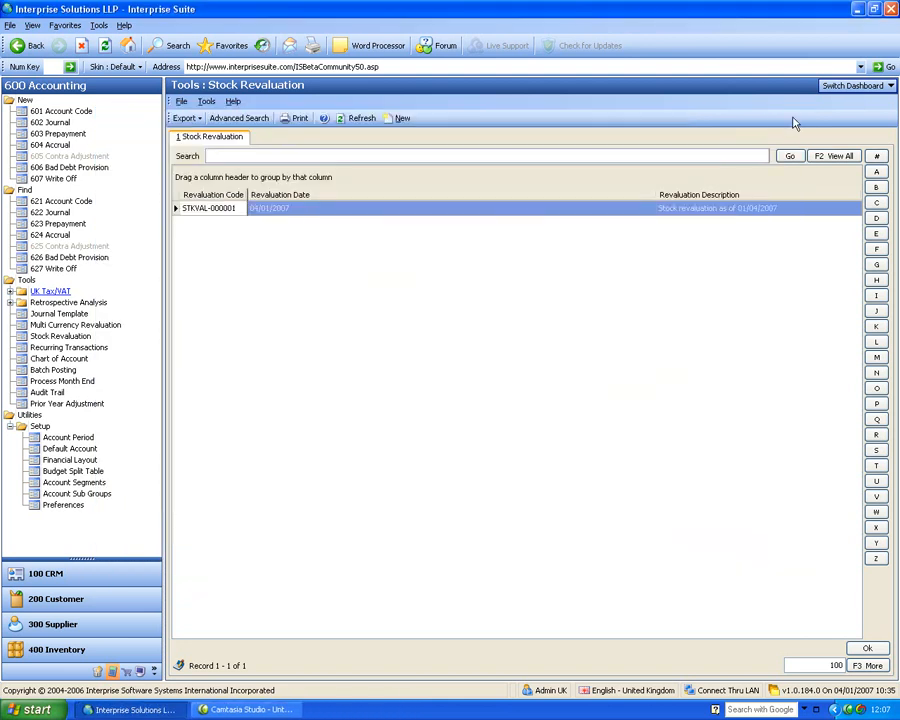
Open the accounting periods of fiscal year FYR-000001 and add a thirteenth period after December 2006.
{"action": "left_click", "coordinate": [66, 438]}
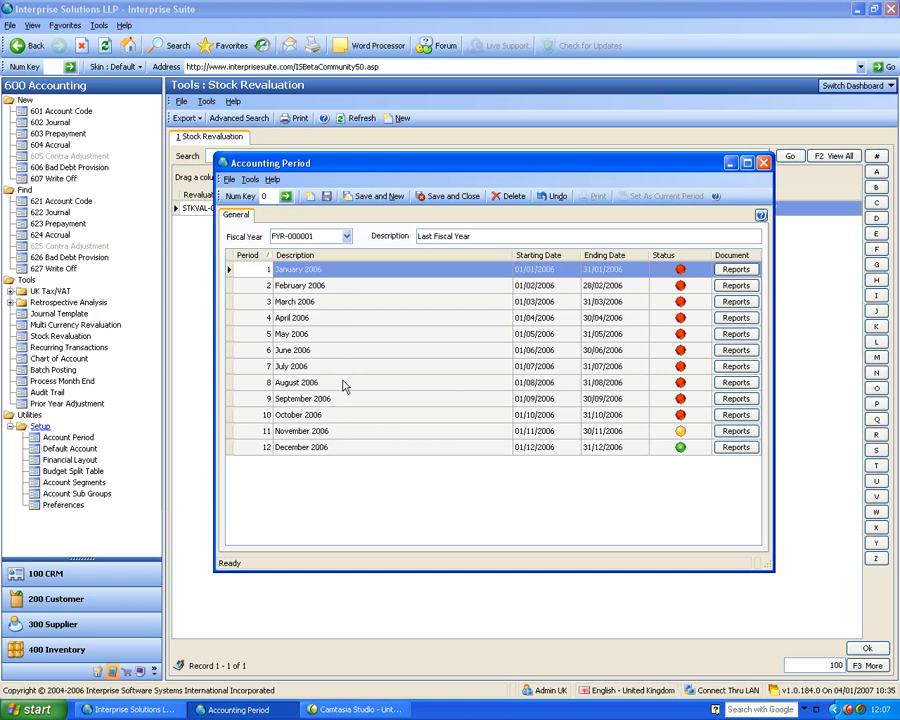
{"action": "left_click", "coordinate": [337, 452]}
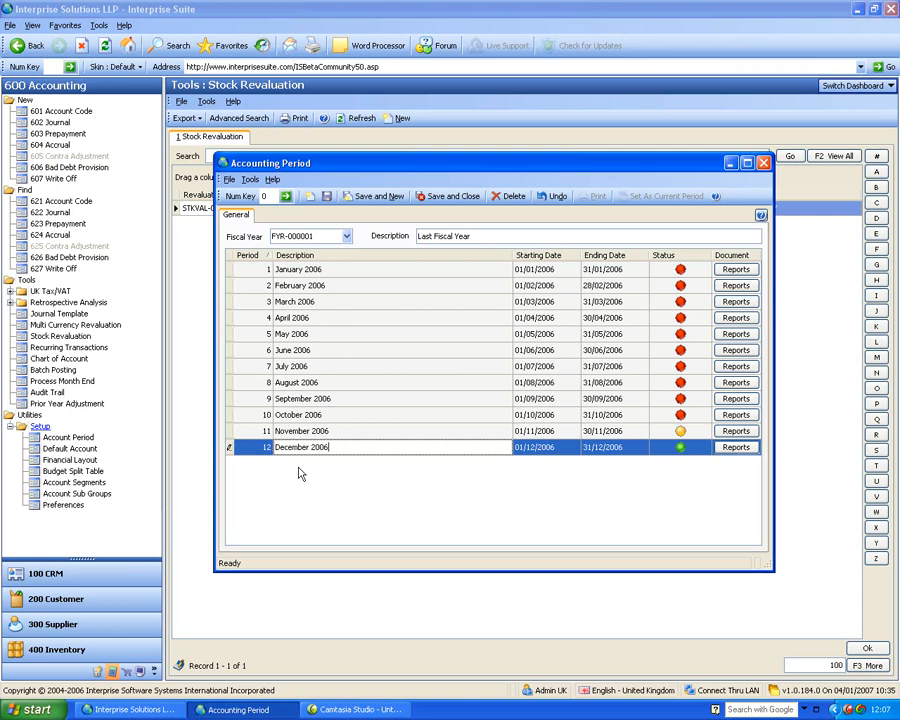
{"action": "right_click", "coordinate": [297, 450]}
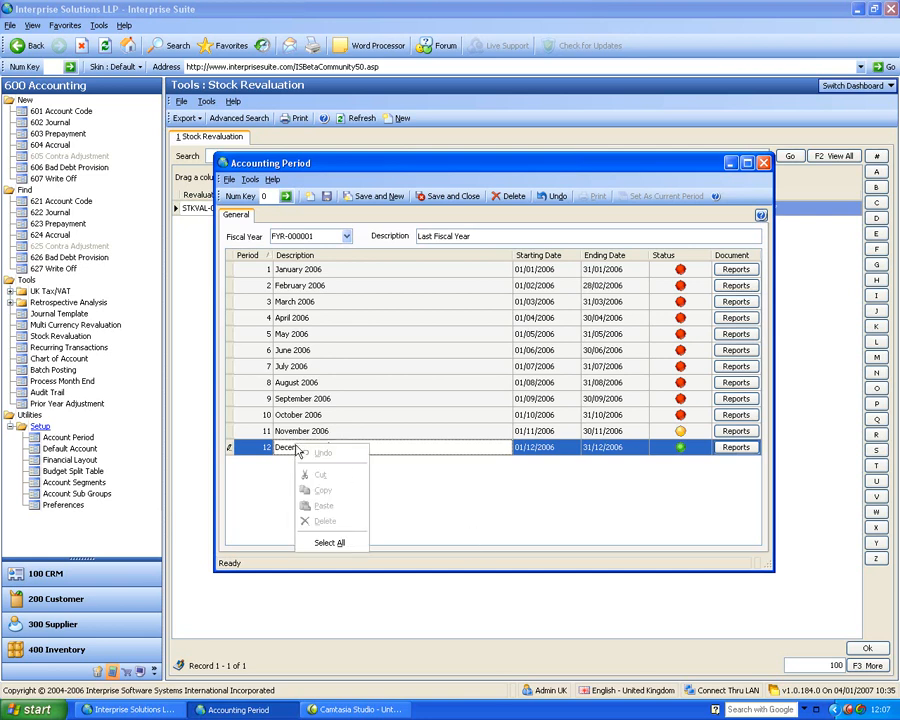
{"action": "right_click", "coordinate": [266, 448]}
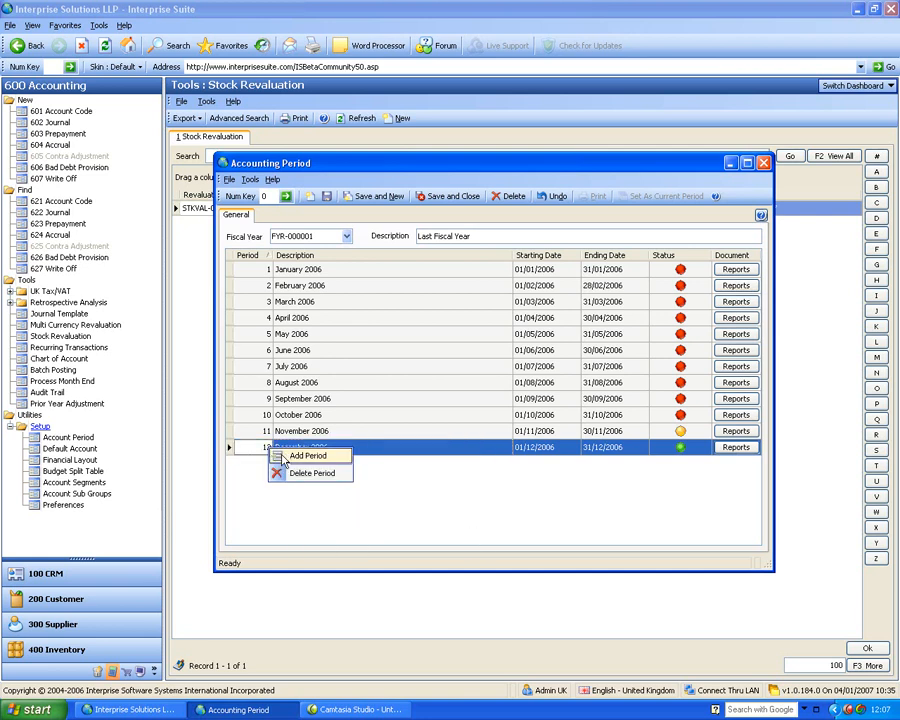
{"action": "left_click", "coordinate": [284, 457]}
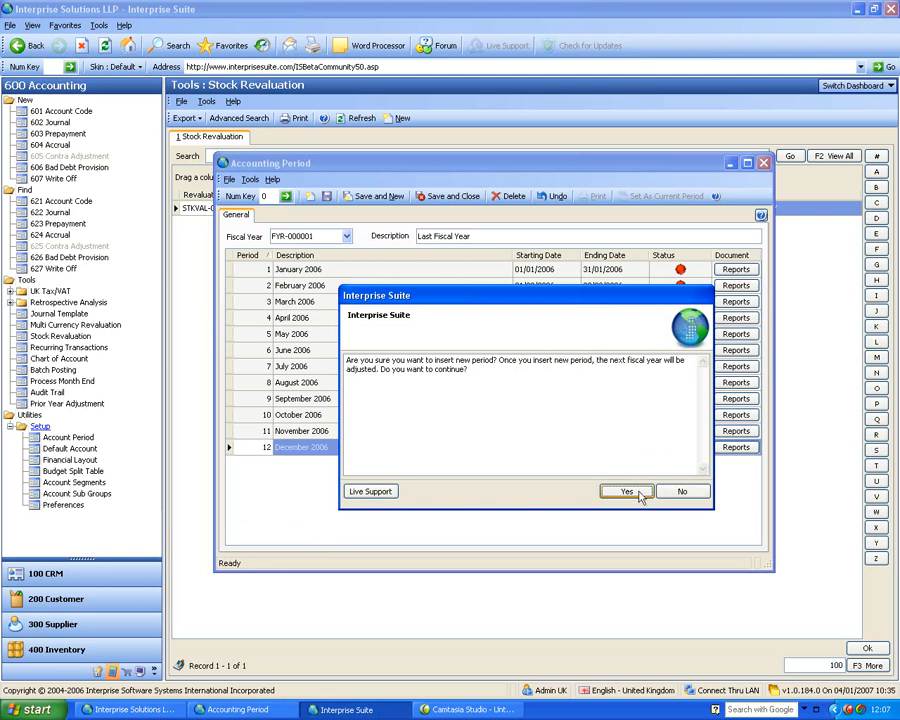
{"action": "left_click", "coordinate": [647, 495]}
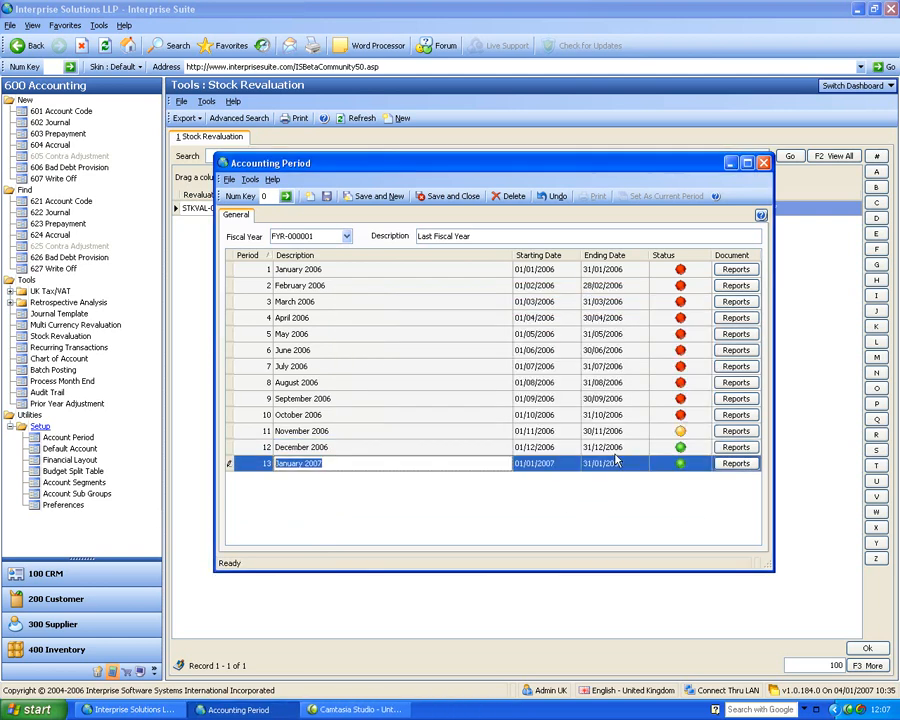
Add a fourteenth period after January 2007 and save the extended fiscal year.
{"action": "right_click", "coordinate": [233, 464]}
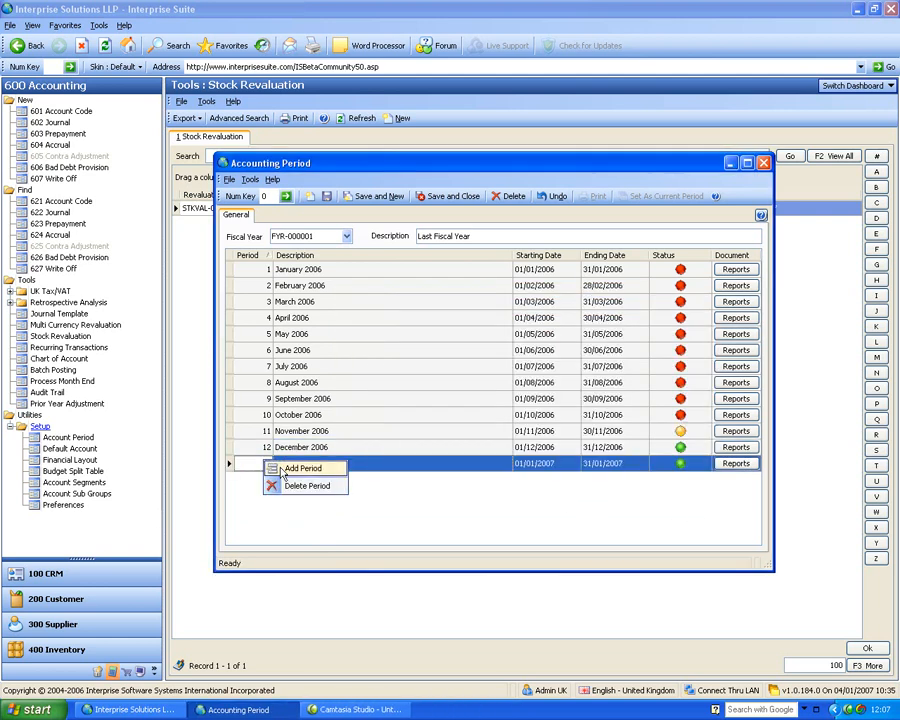
{"action": "left_click", "coordinate": [280, 467]}
{"action": "left_click", "coordinate": [645, 494]}
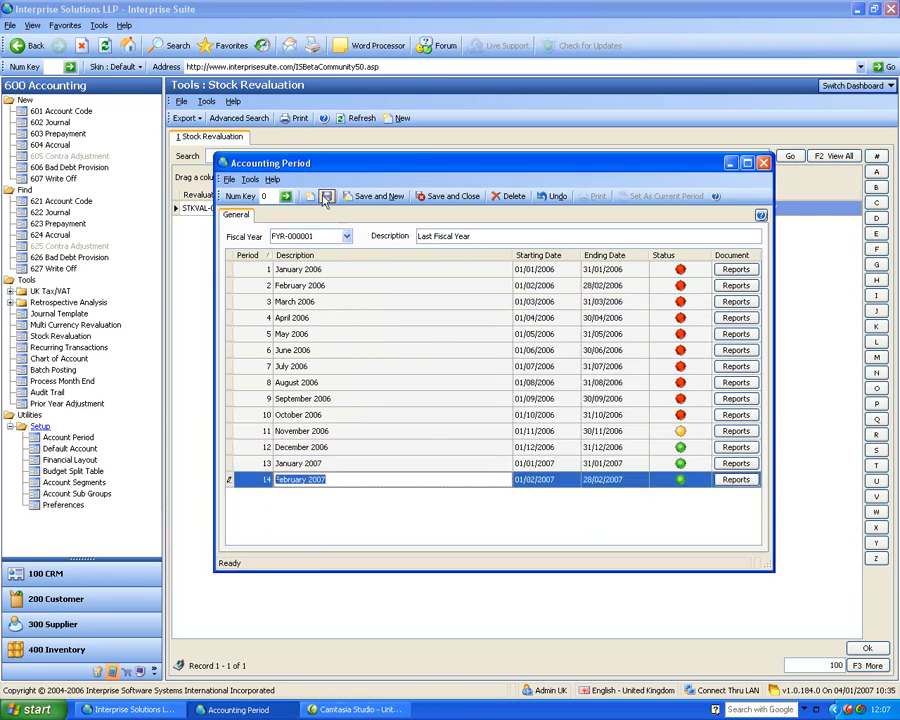
{"action": "left_click", "coordinate": [326, 197]}
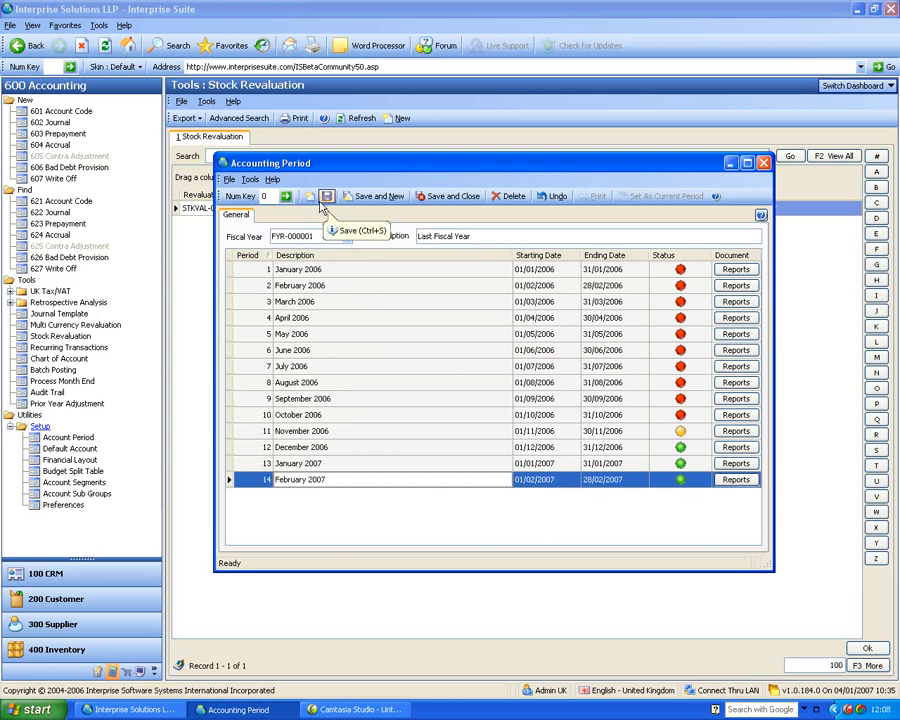
Look through the unposted journals and check the fiscal period assigned to the journals dated 03/01/2007.
{"action": "left_click", "coordinate": [40, 213]}
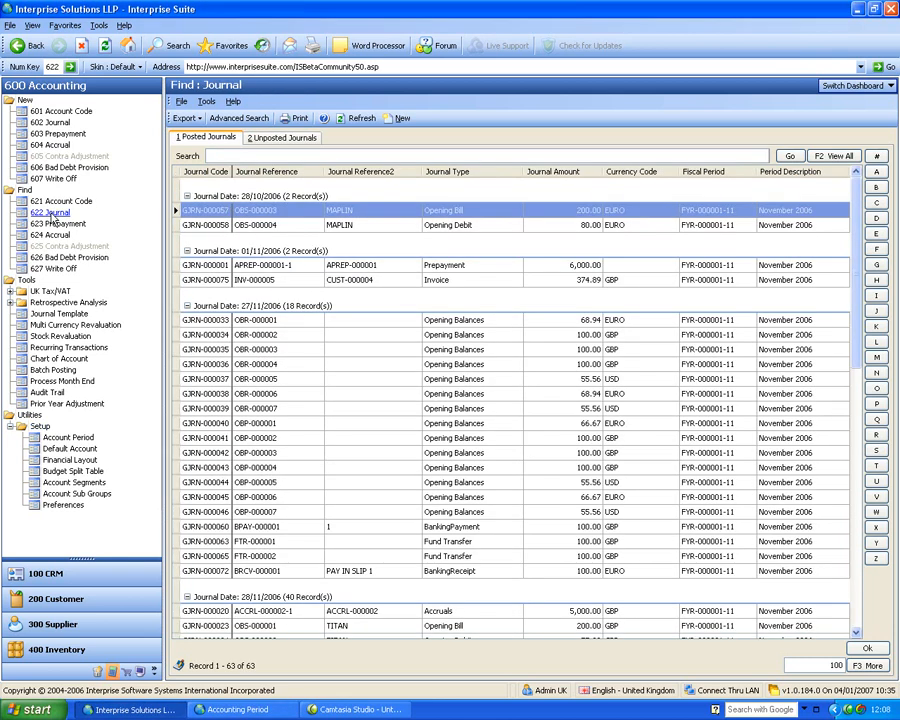
{"action": "left_click", "coordinate": [282, 138]}
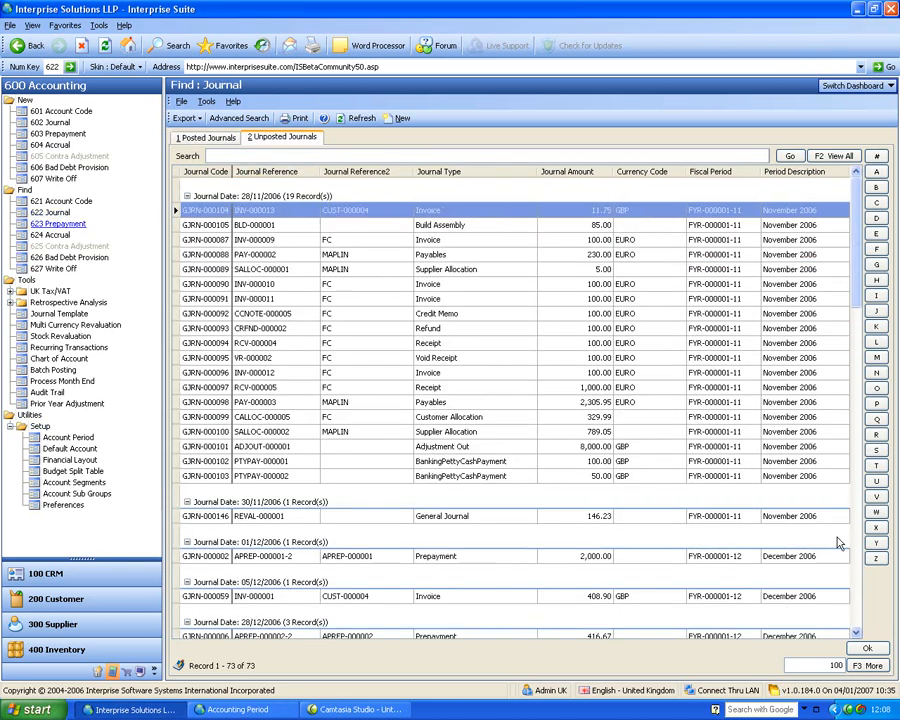
{"action": "left_click", "coordinate": [758, 530]}
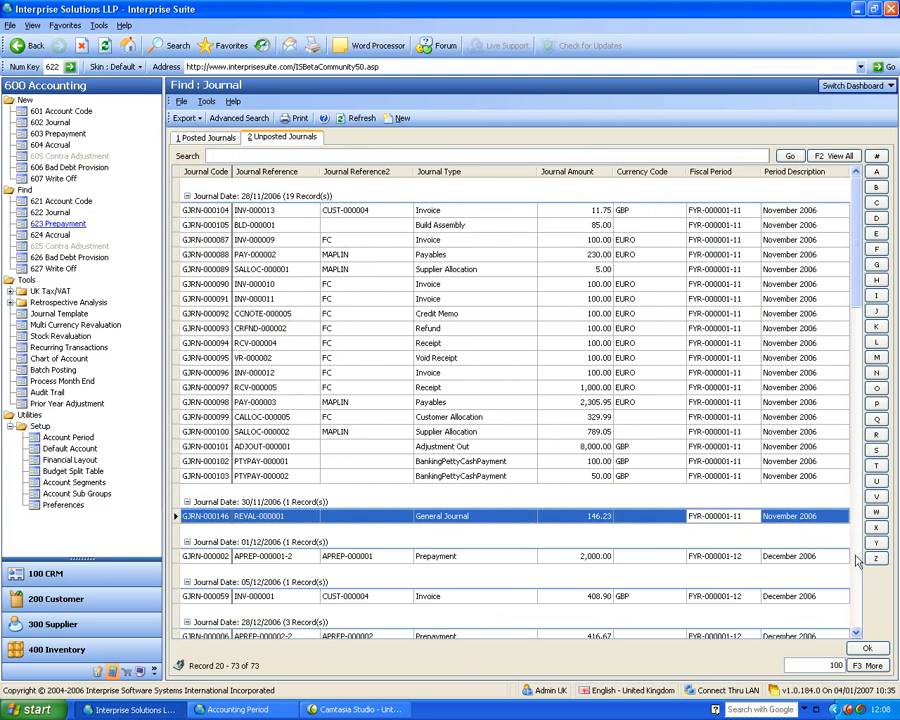
{"action": "left_click", "coordinate": [856, 497]}
{"action": "scroll", "coordinate": [855, 310], "scroll_direction": "up", "scroll_amount": 2}
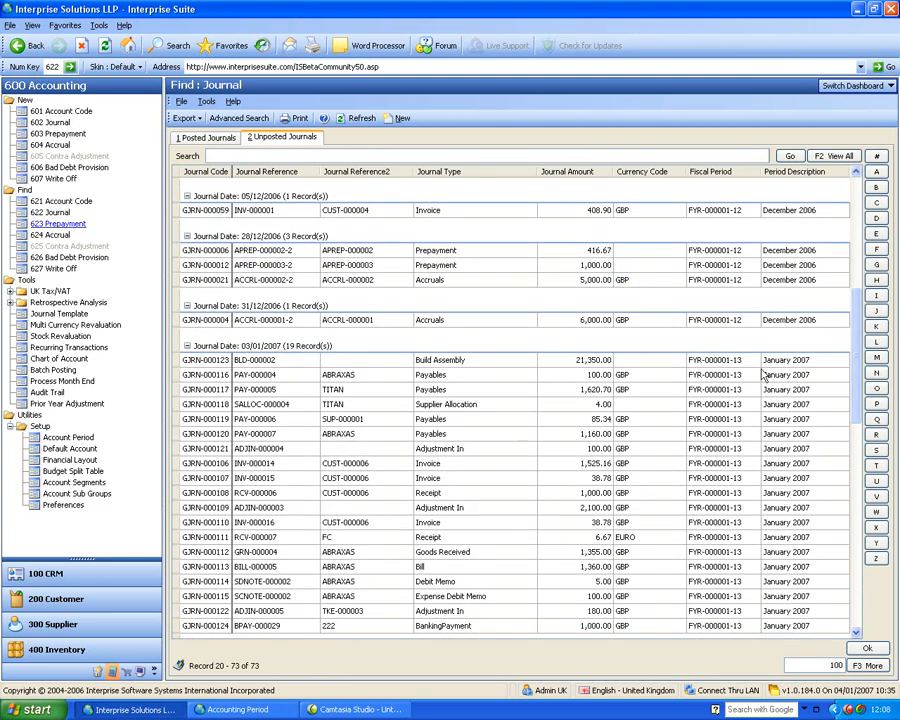
{"action": "left_click", "coordinate": [802, 362]}
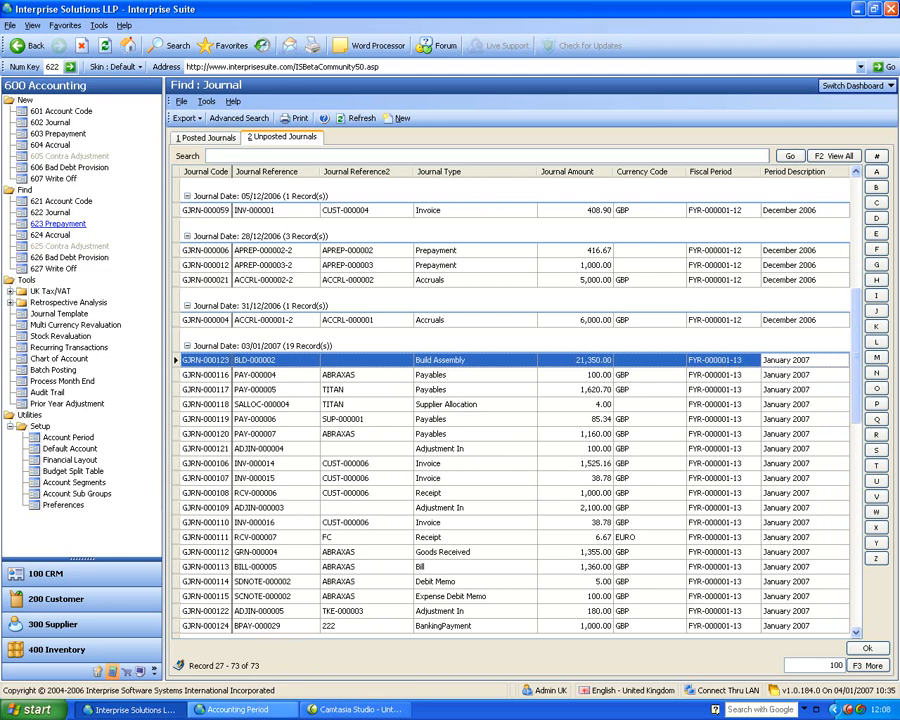
Return to the accounting periods and delete period 14, February 2007, from the fiscal year.
{"action": "left_click", "coordinate": [240, 709]}
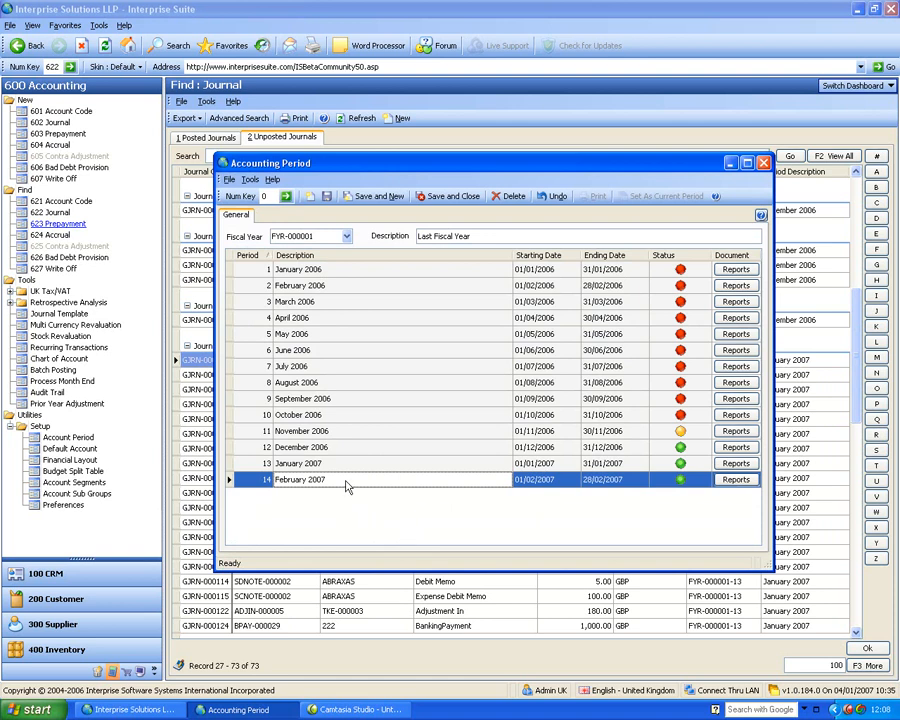
{"action": "right_click", "coordinate": [237, 479]}
{"action": "left_click", "coordinate": [258, 503]}
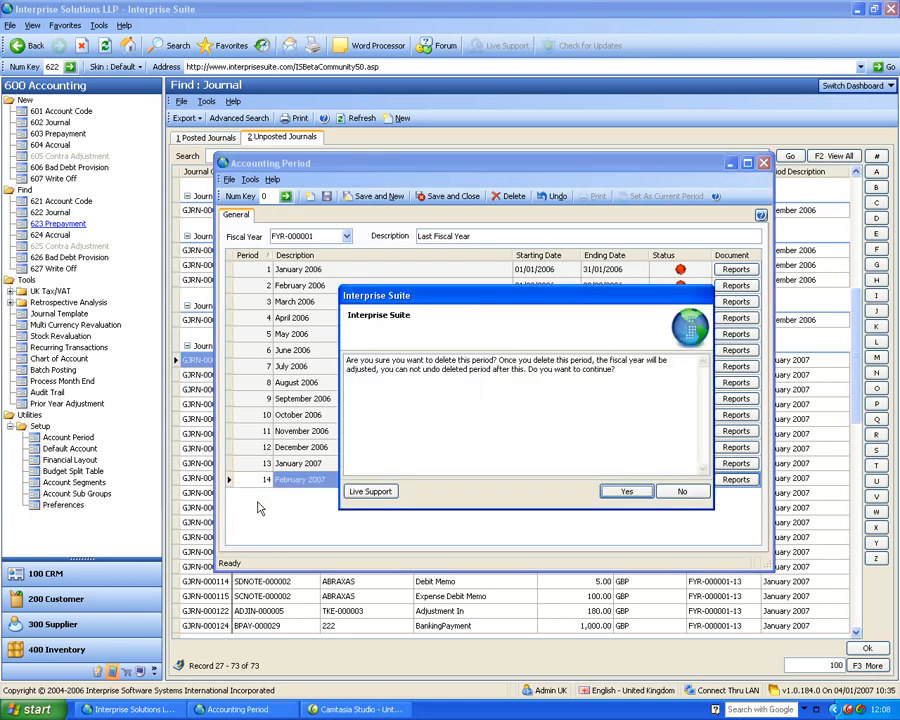
{"action": "left_click", "coordinate": [625, 546]}
Delete period 13, January 2007, from the fiscal year and save the accounting periods.
{"action": "right_click", "coordinate": [236, 464]}
{"action": "left_click", "coordinate": [290, 489]}
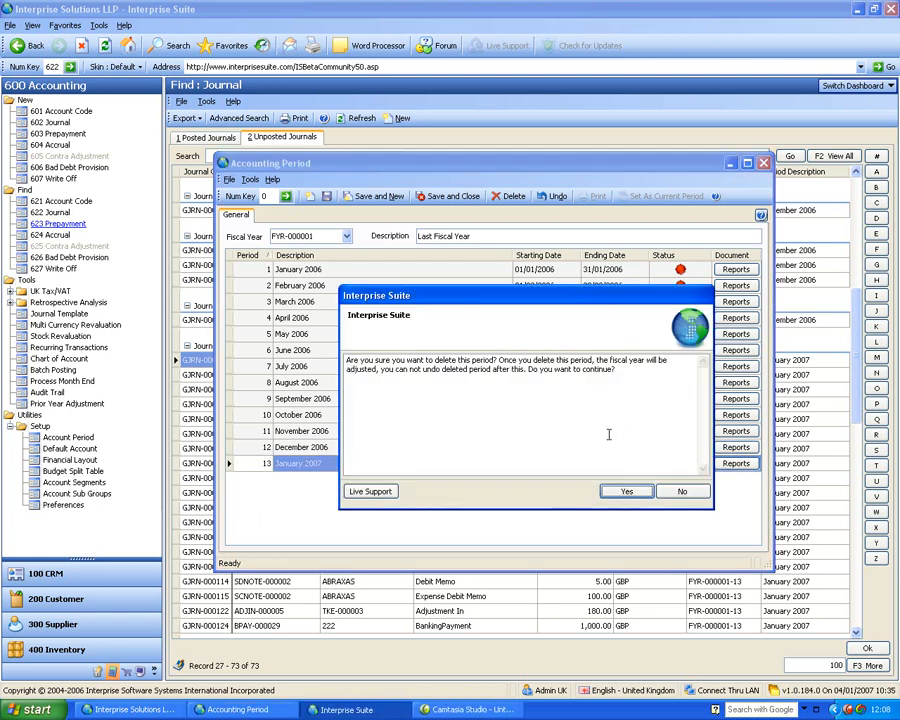
{"action": "left_click", "coordinate": [626, 491]}
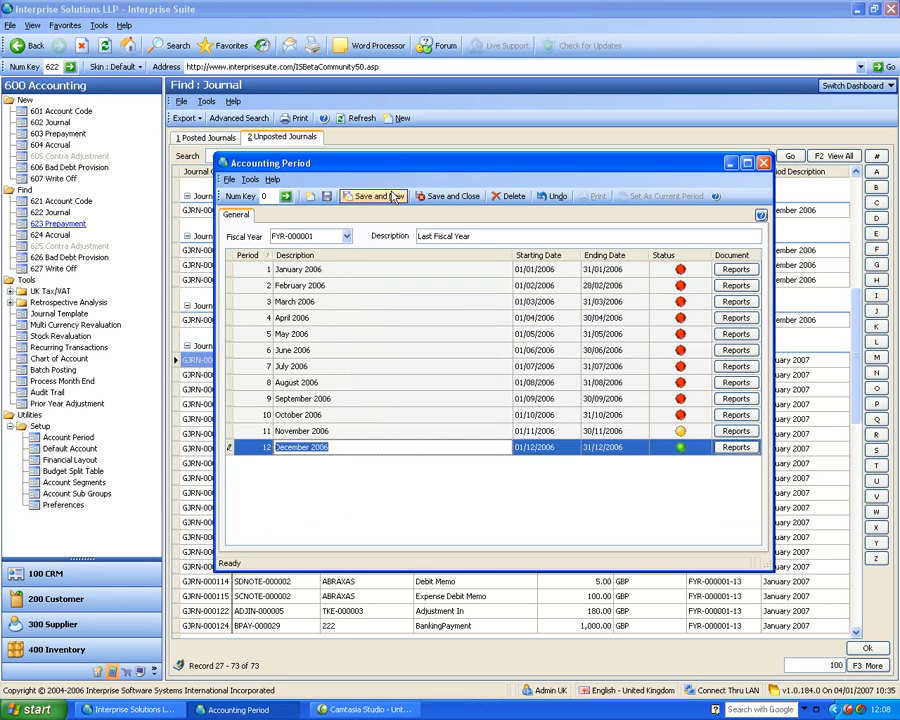
{"action": "left_click", "coordinate": [326, 196]}
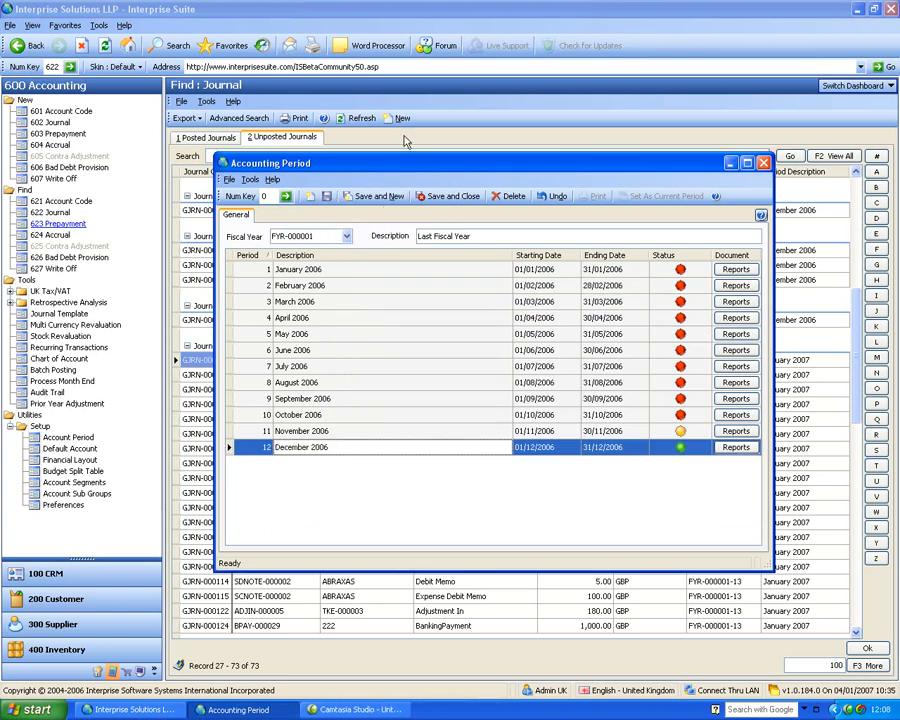
Refresh the unposted journals and recheck the fiscal period and description of Build Assembly journal GJRN-000123.
{"action": "left_click", "coordinate": [420, 198]}
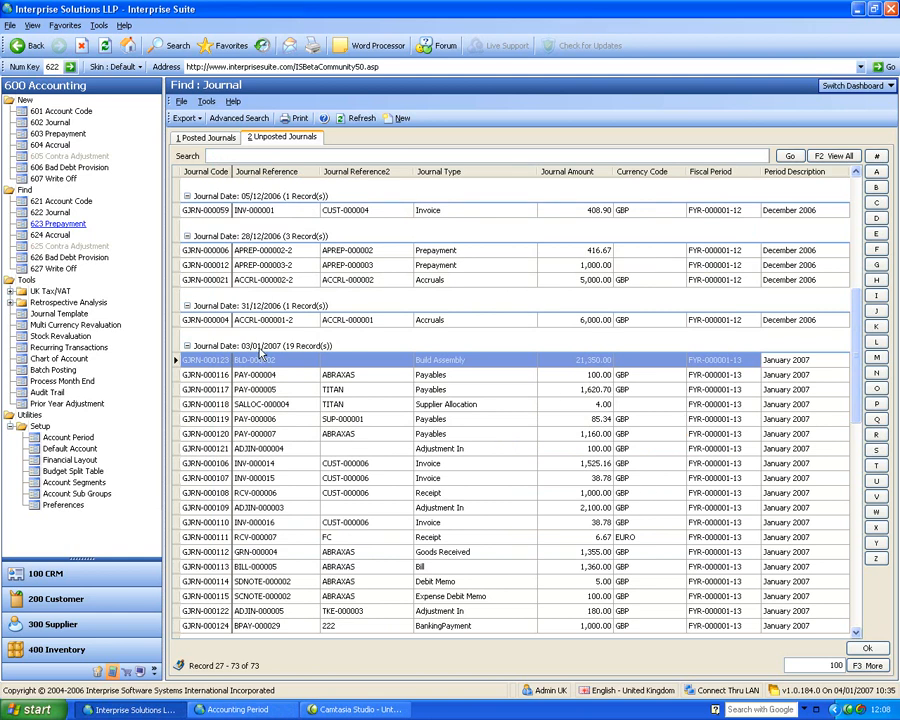
{"action": "left_click", "coordinate": [362, 119]}
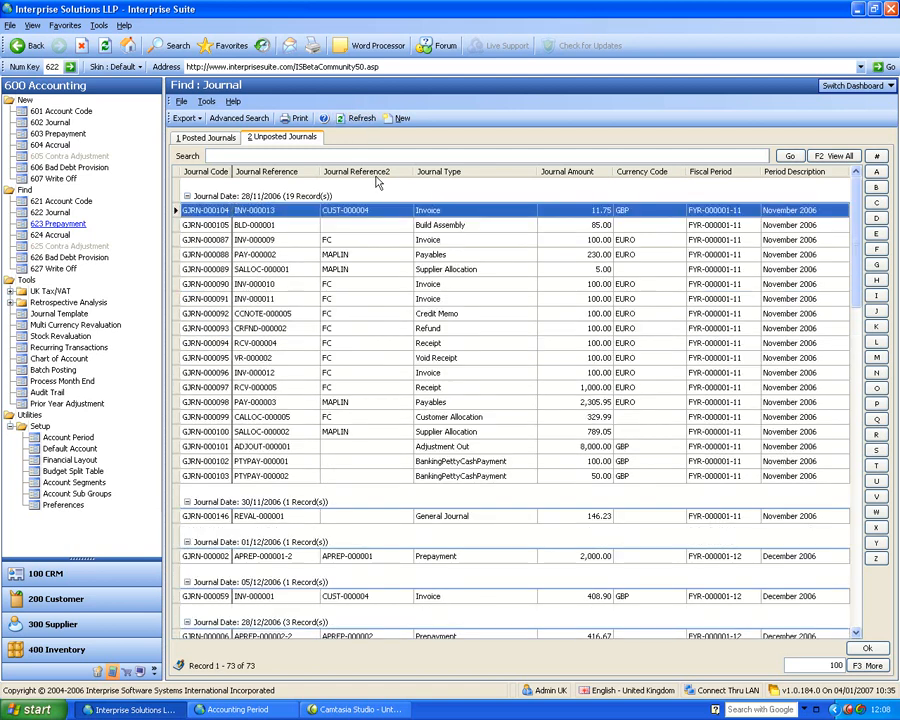
{"action": "scroll", "coordinate": [658, 456], "scroll_direction": "down", "scroll_amount": 3}
{"action": "scroll", "coordinate": [658, 456], "scroll_direction": "down", "scroll_amount": 3}
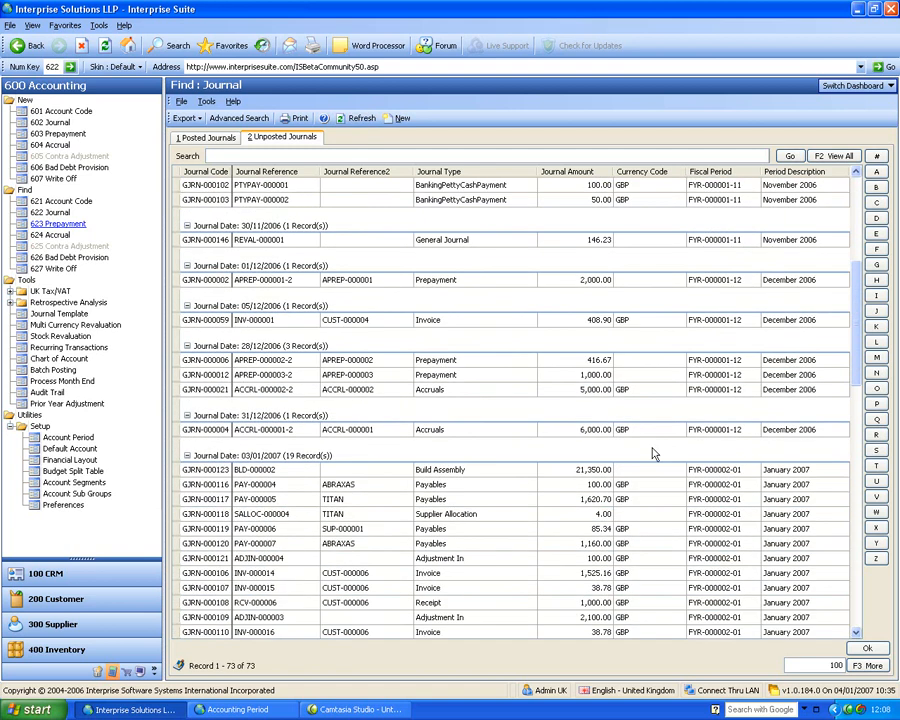
{"action": "left_click", "coordinate": [741, 472]}
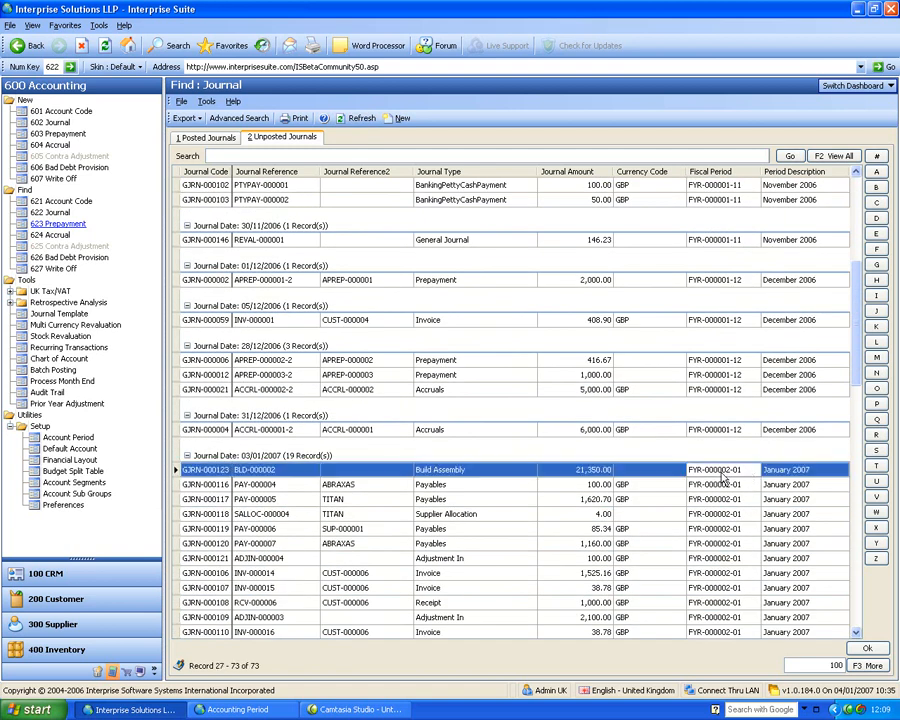
{"action": "left_click", "coordinate": [786, 471]}
{"action": "left_click", "coordinate": [735, 475]}
Open the accounting periods and add period 13, January 2007, and period 14, February 2007, to fiscal year FYR-000001.
{"action": "left_click", "coordinate": [62, 439]}
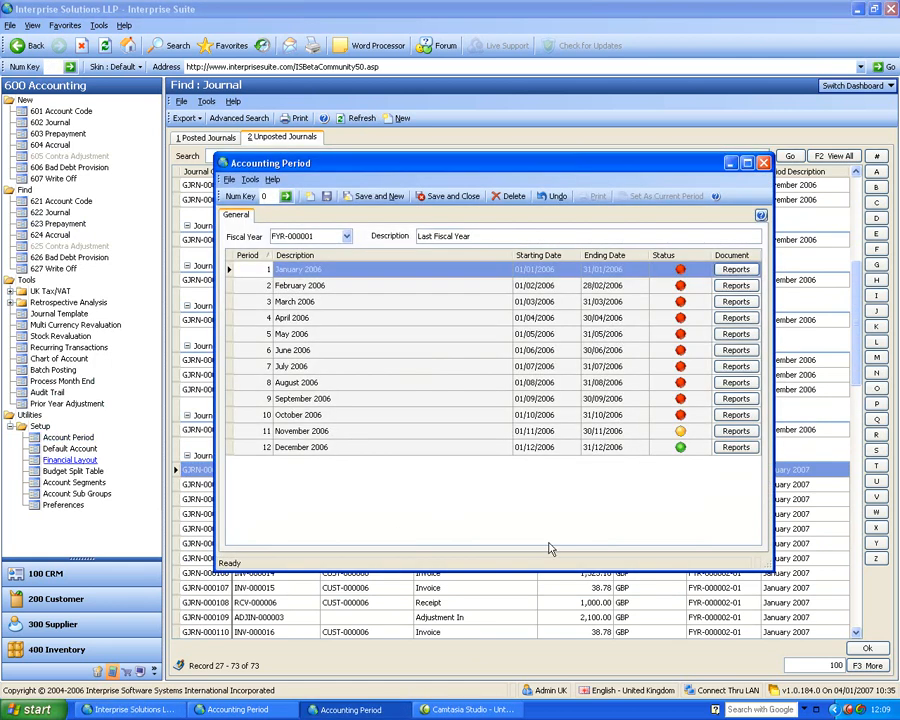
{"action": "right_click", "coordinate": [246, 453]}
{"action": "left_click", "coordinate": [256, 457]}
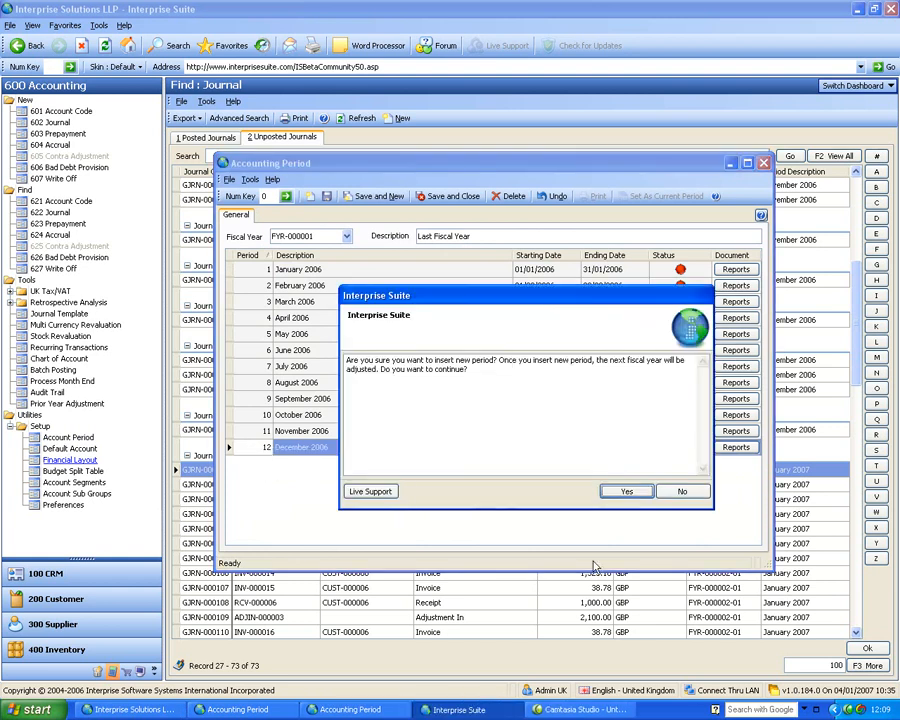
{"action": "left_click", "coordinate": [627, 492]}
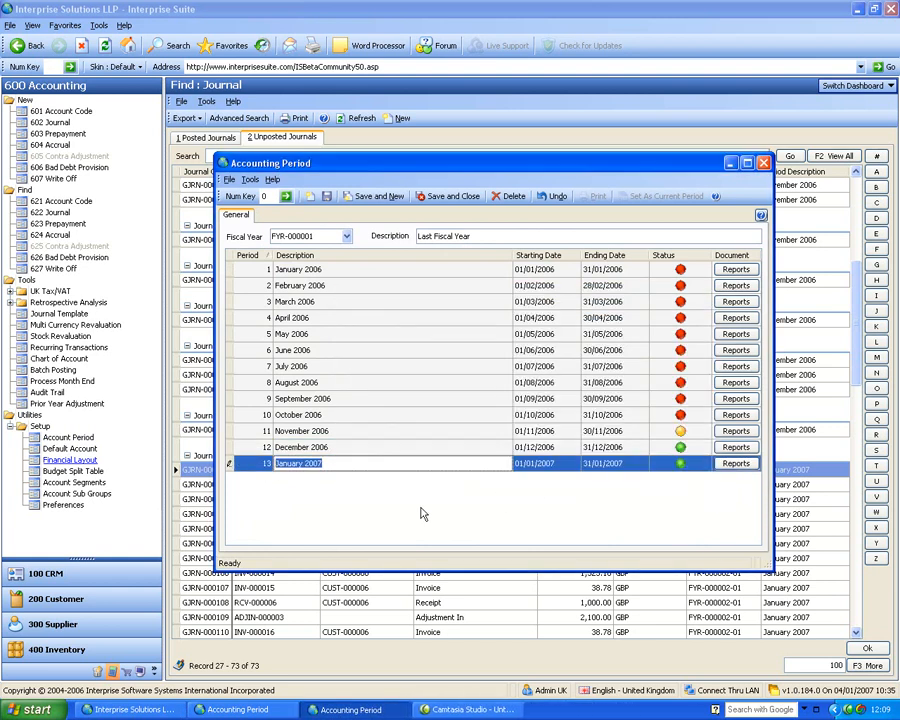
{"action": "right_click", "coordinate": [257, 464]}
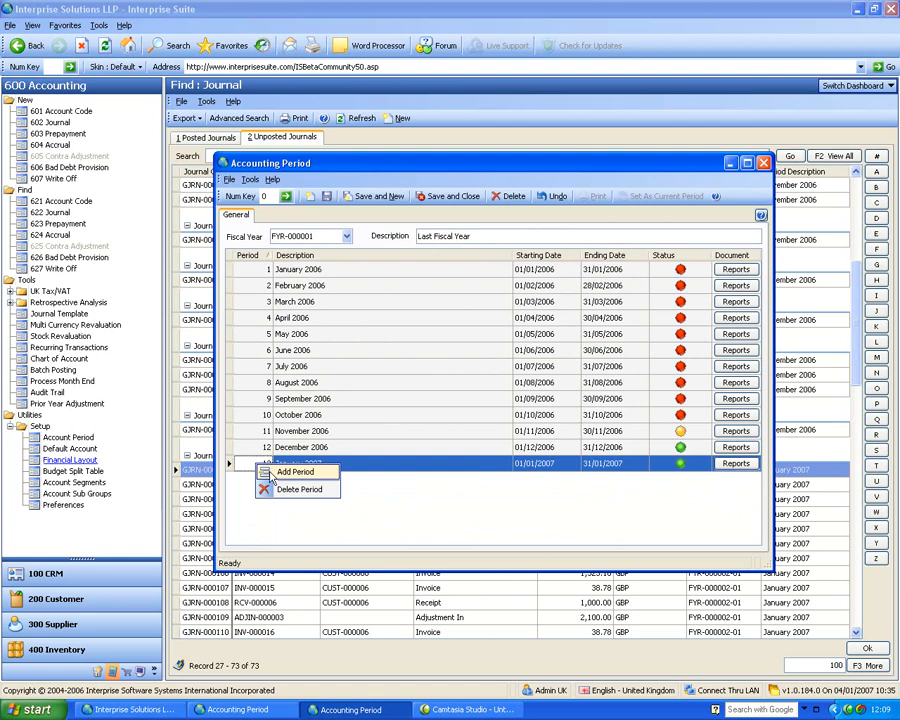
{"action": "left_click", "coordinate": [271, 476]}
{"action": "left_click", "coordinate": [625, 490]}
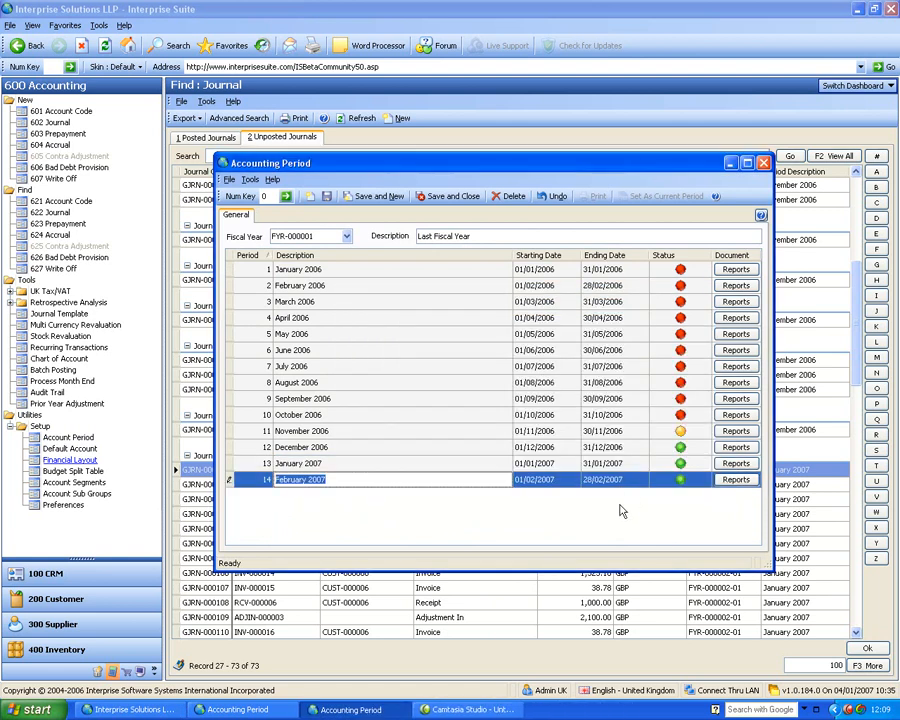
Set the ending date of period 12, December 2006, to 15/01/2007 and check the dates of period 13.
{"action": "left_click", "coordinate": [625, 449]}
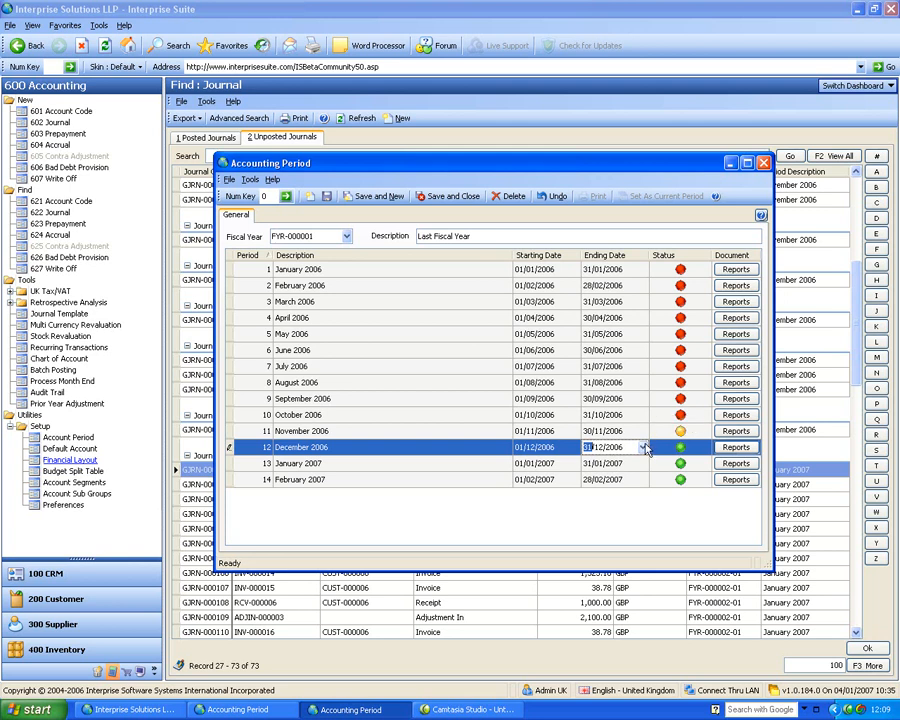
{"action": "left_click", "coordinate": [643, 447]}
{"action": "left_click", "coordinate": [643, 463]}
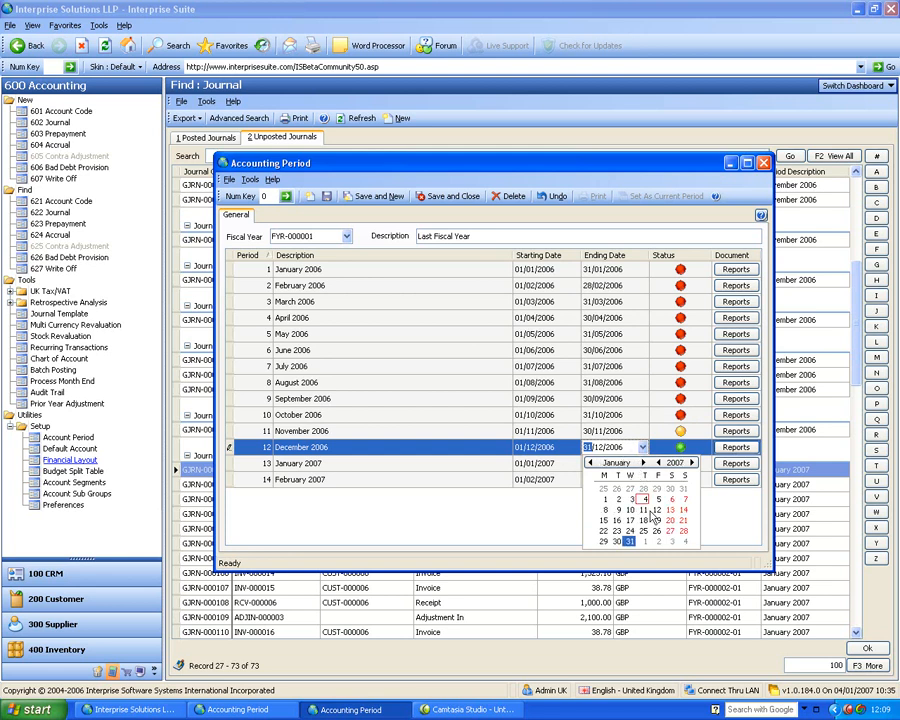
{"action": "left_click", "coordinate": [629, 541]}
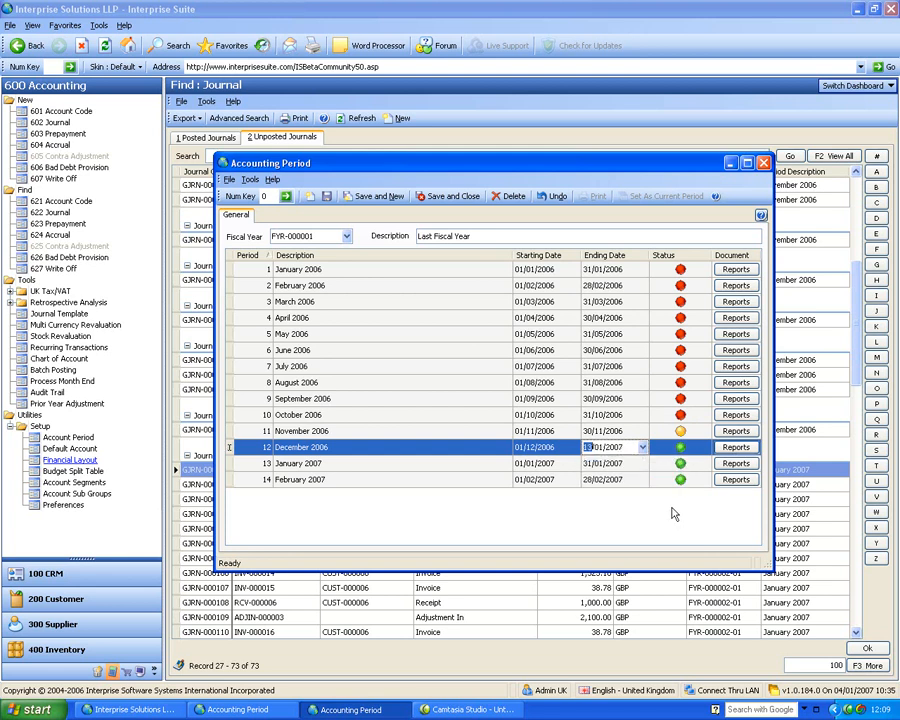
{"action": "left_click", "coordinate": [645, 449]}
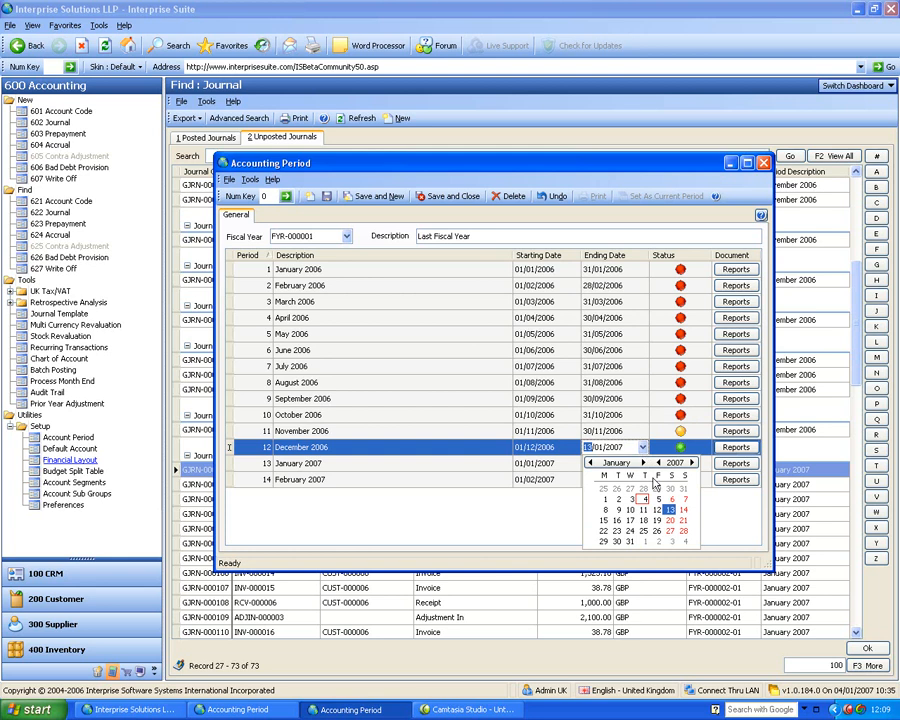
{"action": "left_click", "coordinate": [604, 521]}
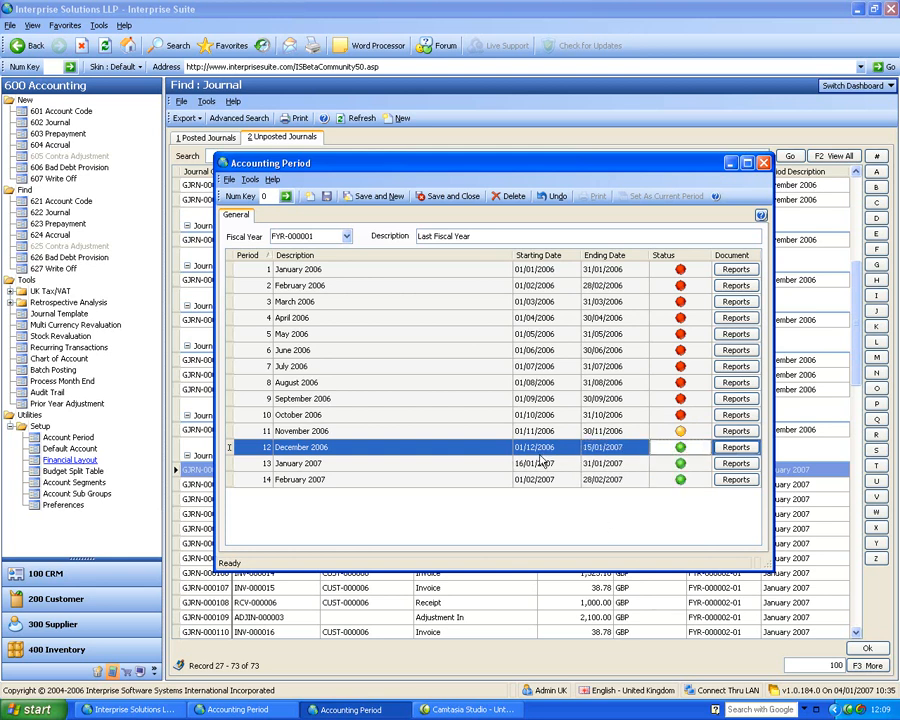
{"action": "left_click", "coordinate": [592, 465]}
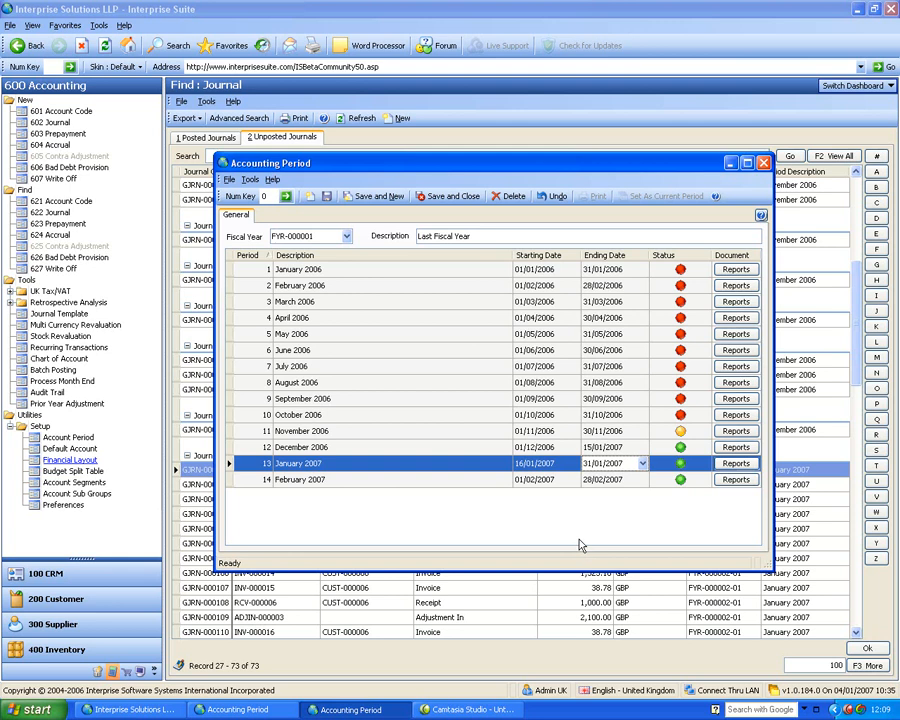
Extend period 12, December 2006, by setting its ending date to 02/02/2007.
{"action": "left_click", "coordinate": [614, 447]}
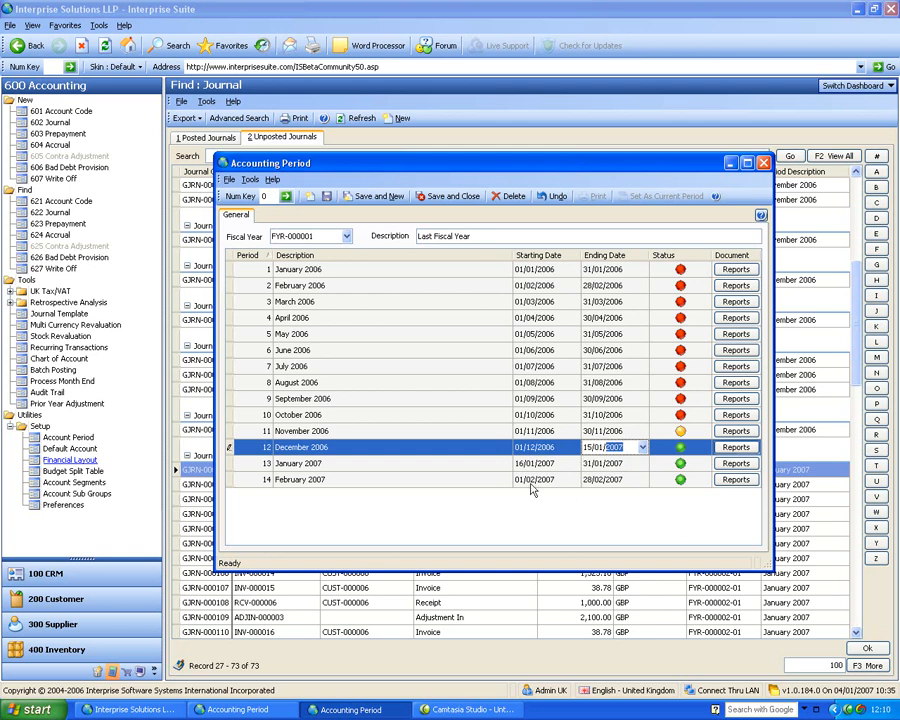
{"action": "left_click", "coordinate": [644, 447]}
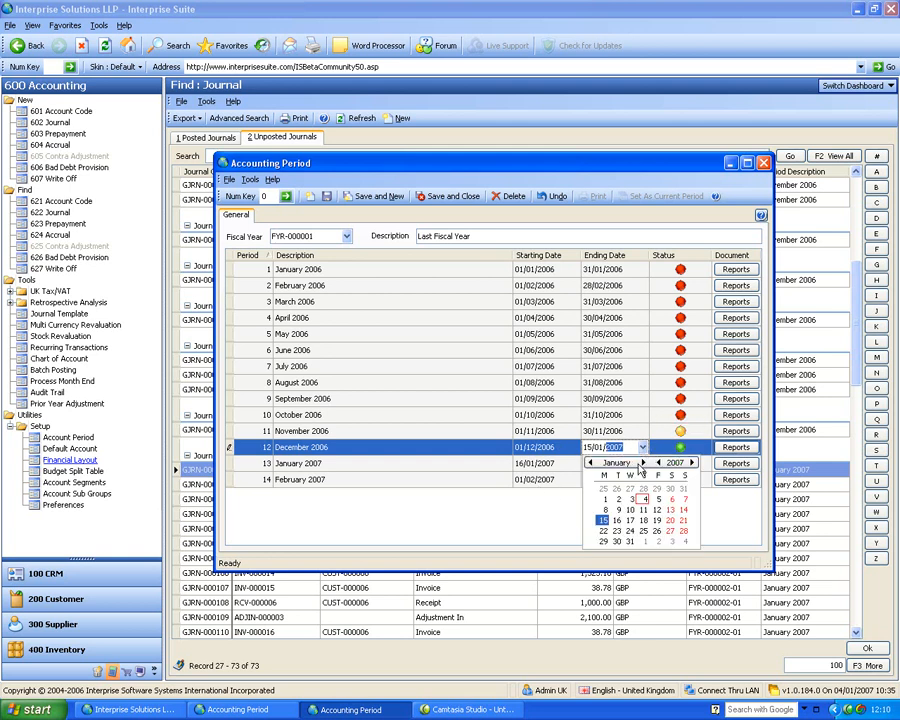
{"action": "left_click", "coordinate": [643, 462]}
{"action": "left_click", "coordinate": [658, 489]}
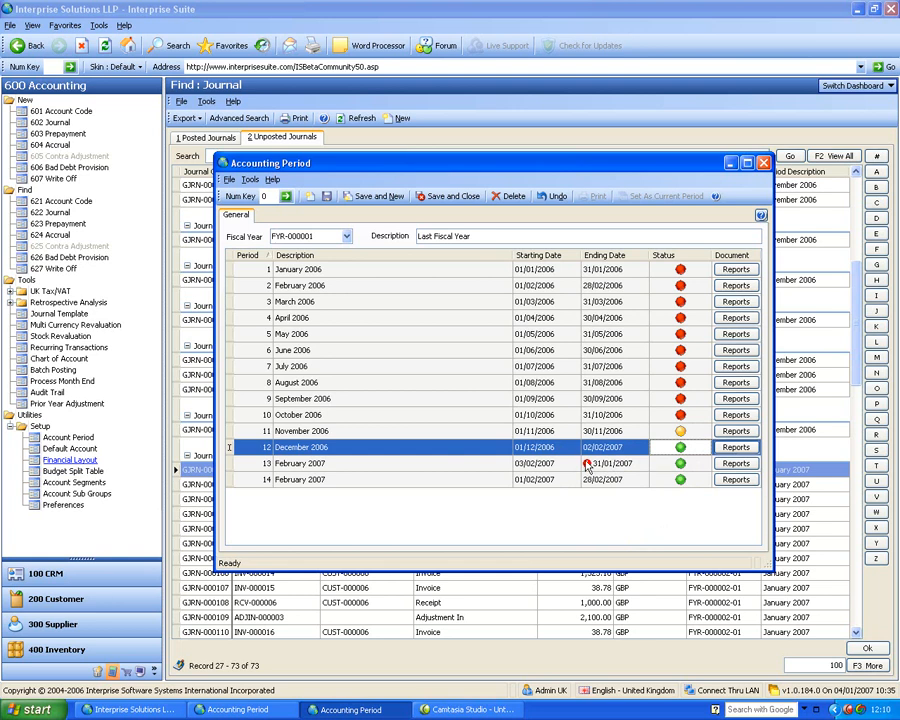
Set the ending date of period 13 to 04/02/2007, and discard all unsaved changes to the accounting periods.
{"action": "left_click", "coordinate": [645, 464]}
{"action": "left_click", "coordinate": [645, 464]}
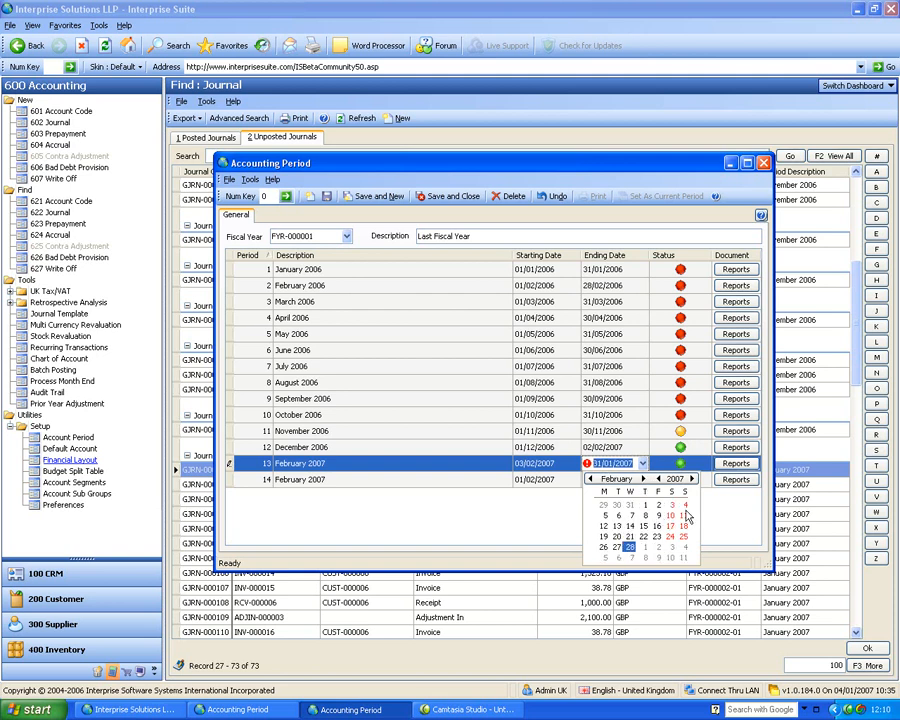
{"action": "left_click", "coordinate": [685, 505]}
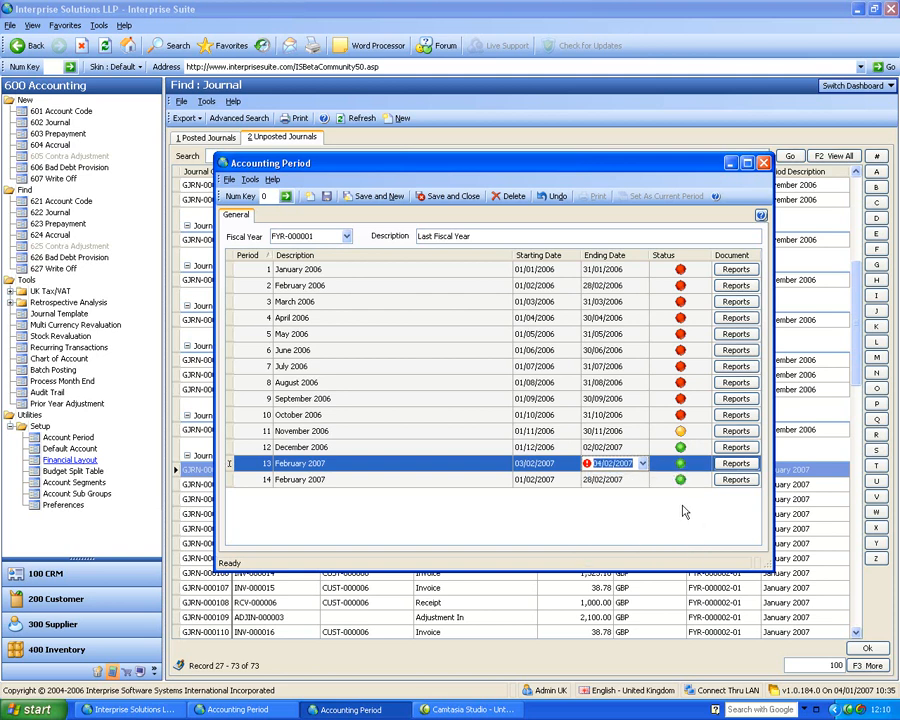
{"action": "left_click", "coordinate": [685, 512]}
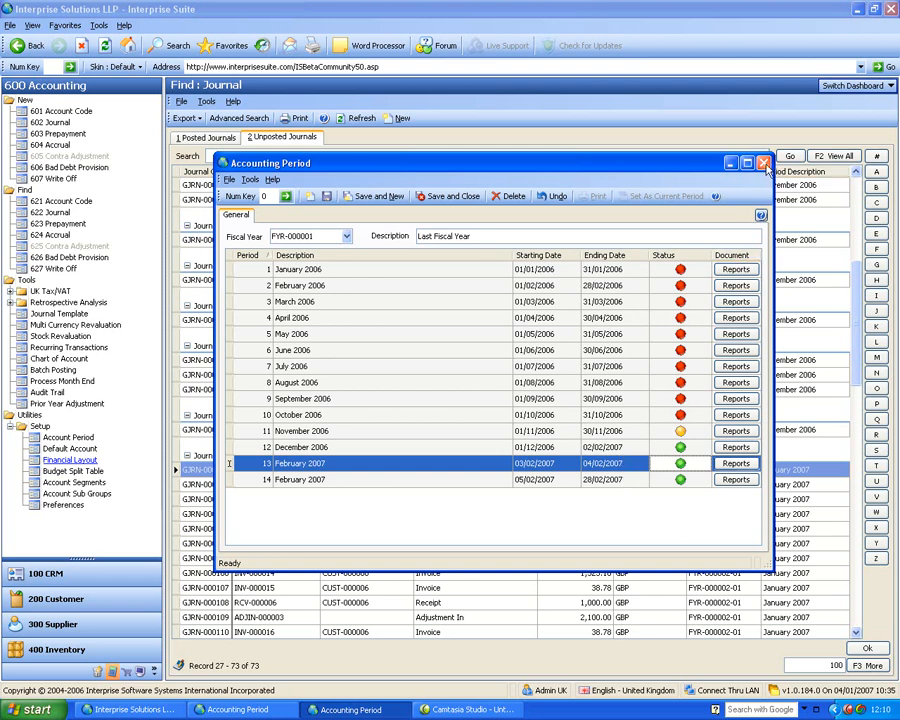
{"action": "key", "text": "ctrl+z"}
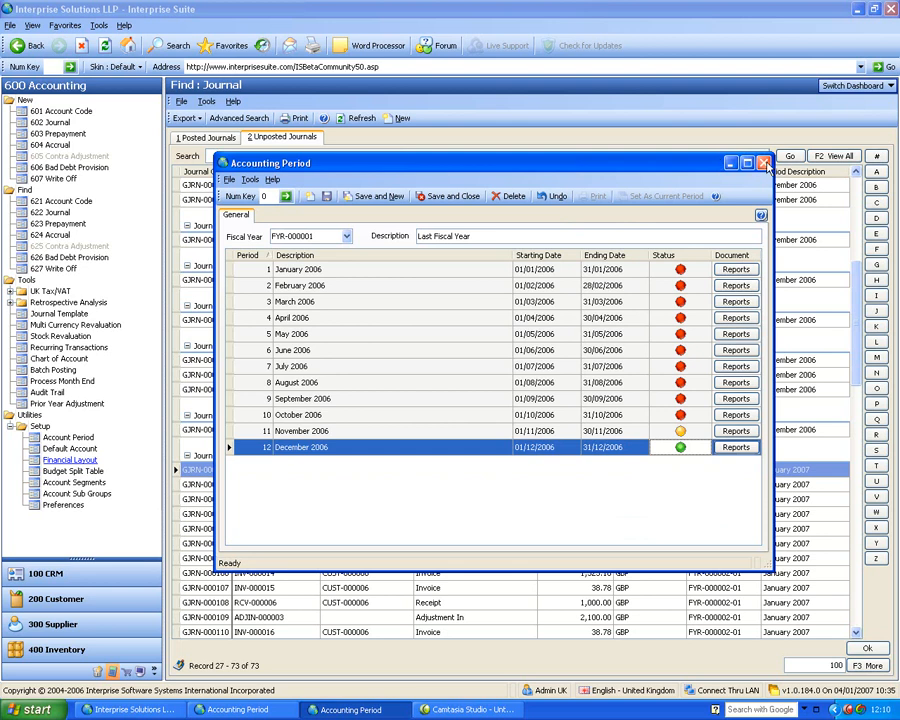
{"action": "left_click", "coordinate": [764, 163]}
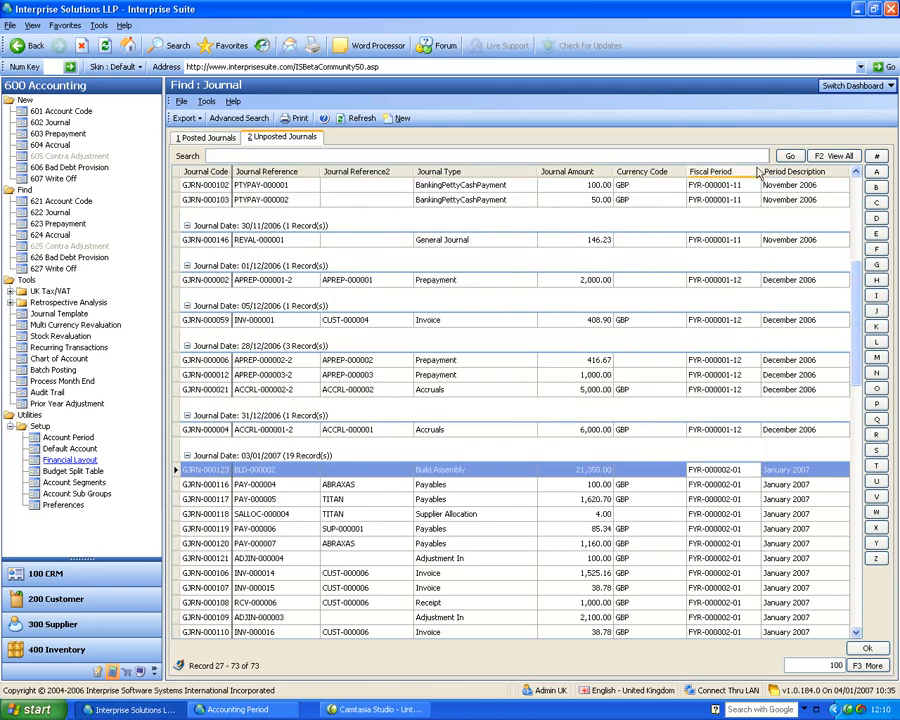
Start a new prior year adjustment journal debiting account 0010, Freehold Property, with £100.00, and close it without saving.
{"action": "left_click", "coordinate": [47, 405]}
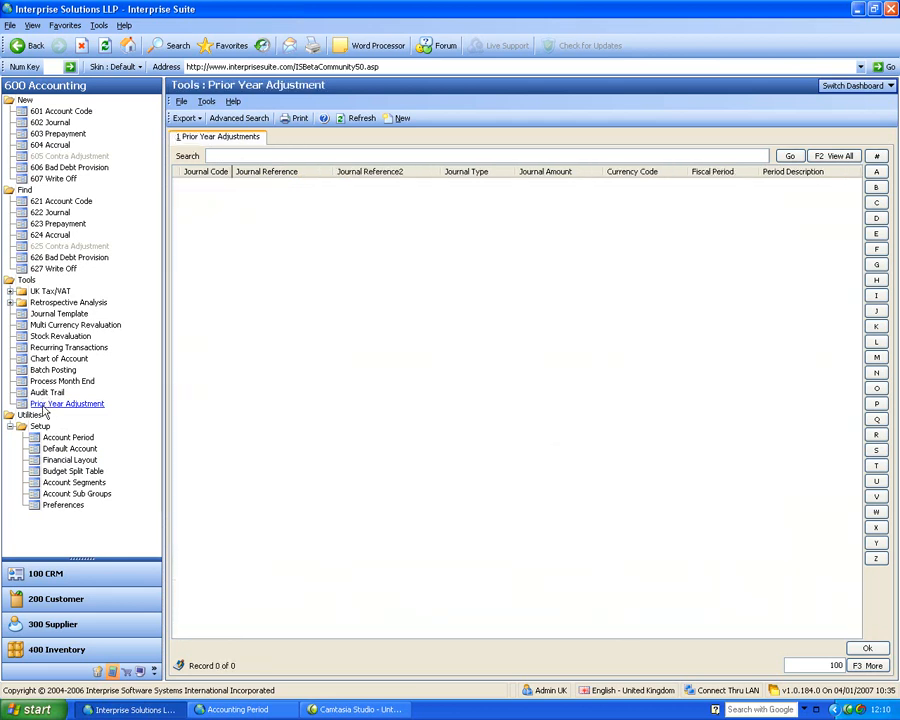
{"action": "left_click", "coordinate": [398, 118]}
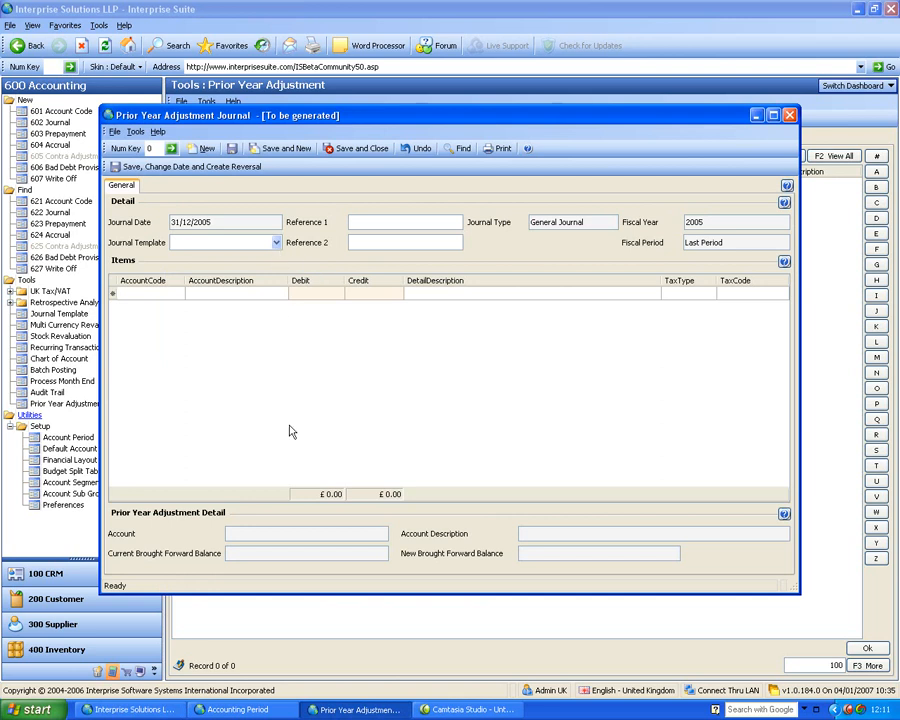
{"action": "left_click", "coordinate": [161, 295]}
{"action": "left_click", "coordinate": [179, 295]}
{"action": "left_click", "coordinate": [138, 343]}
{"action": "left_click", "coordinate": [508, 511]}
{"action": "type", "text": "100"}
{"action": "key", "text": "Tab"}
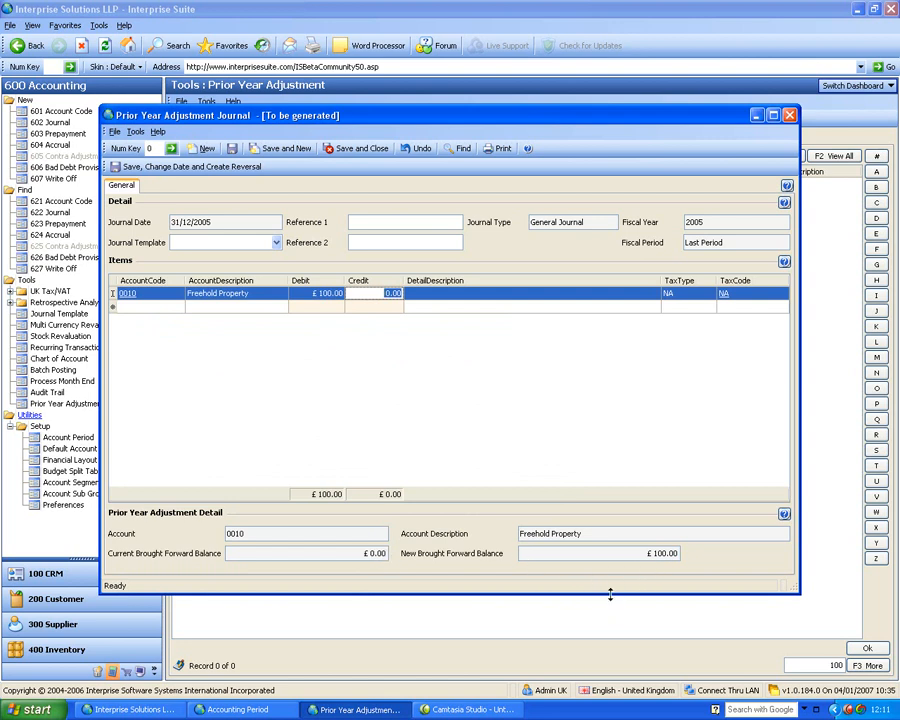
{"action": "left_click", "coordinate": [159, 308]}
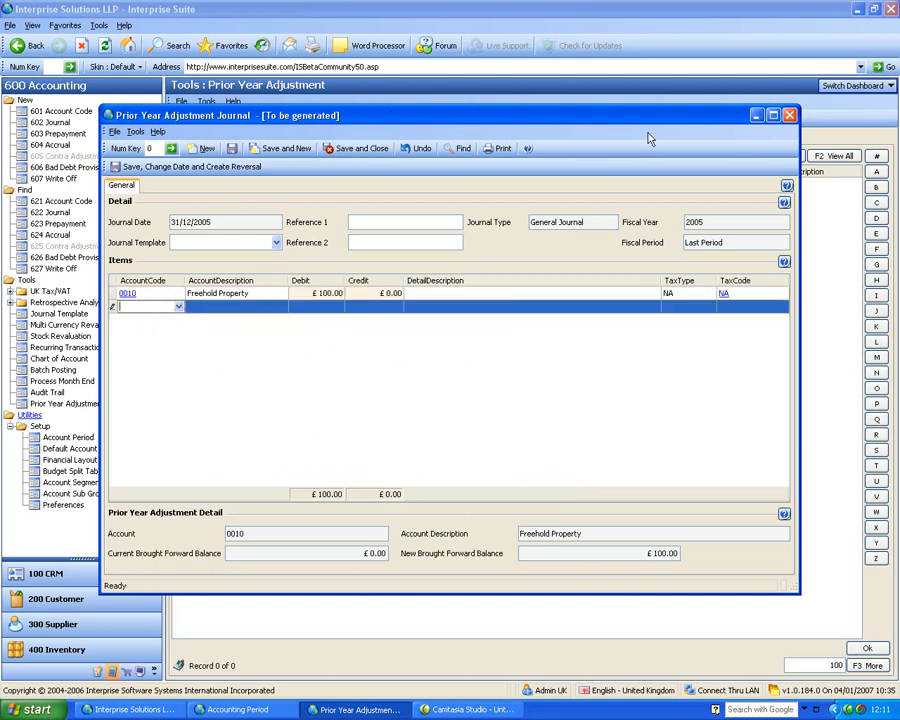
{"action": "left_click", "coordinate": [789, 116]}
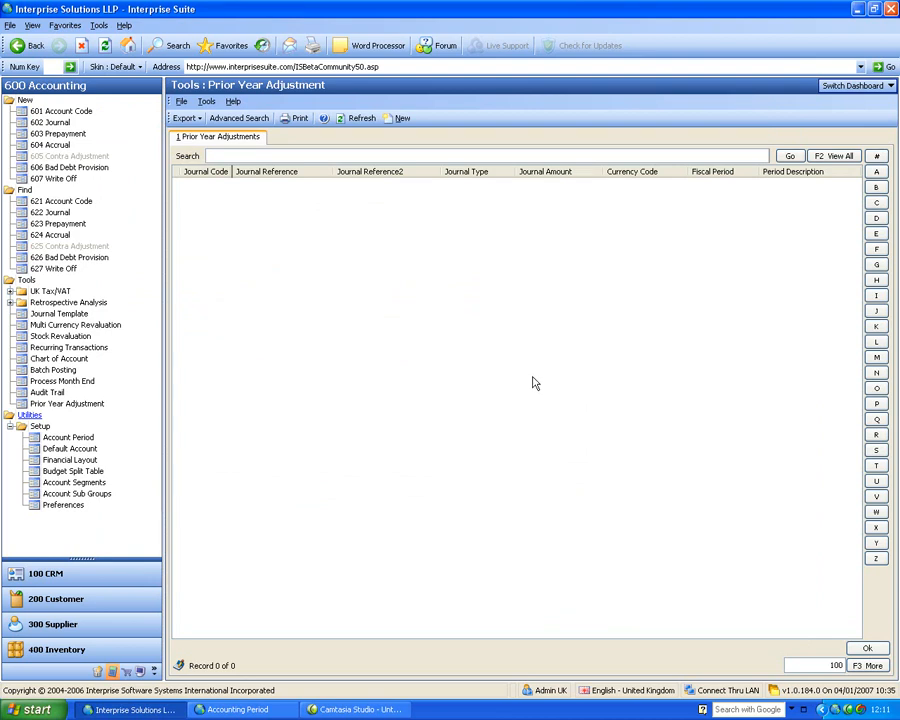
View the accounting report categories in the Report dashboard and switch to the Business Intelligence dashboard.
{"action": "left_click", "coordinate": [852, 86]}
{"action": "left_click", "coordinate": [826, 118]}
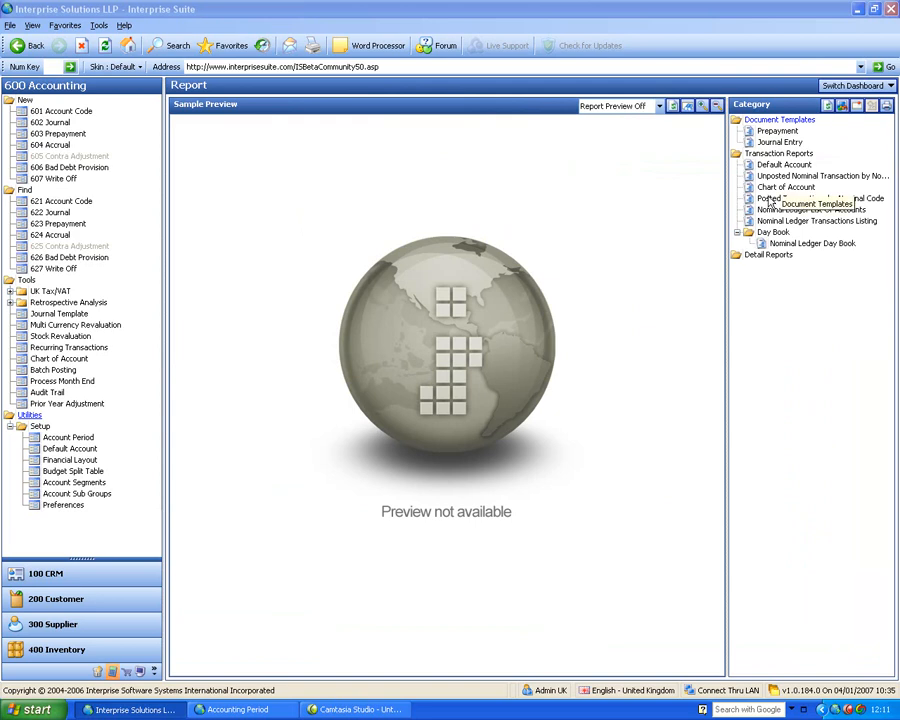
{"action": "left_click", "coordinate": [845, 87]}
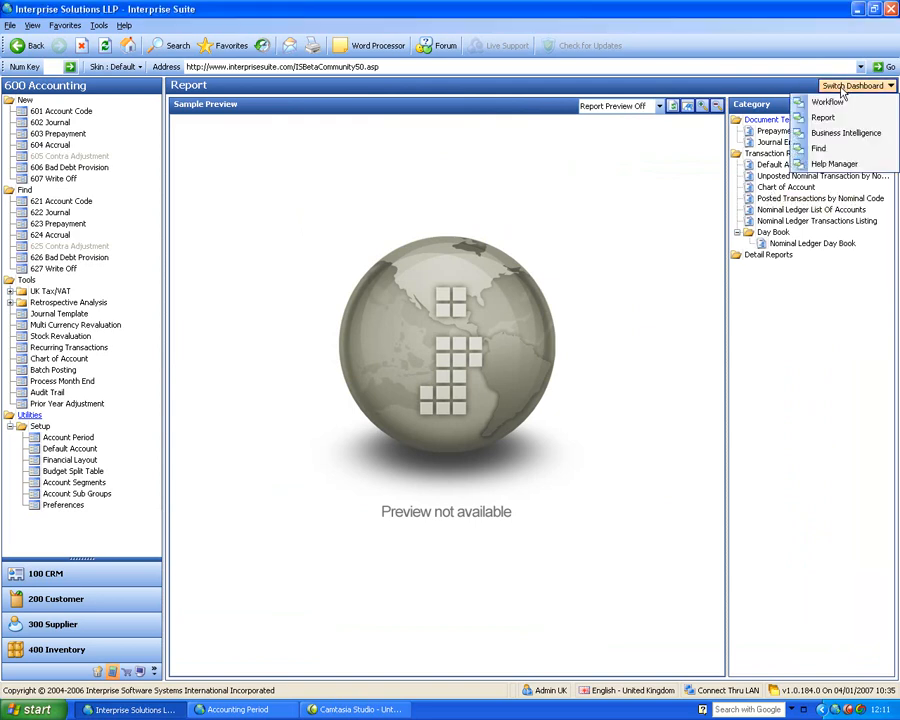
{"action": "left_click", "coordinate": [845, 132]}
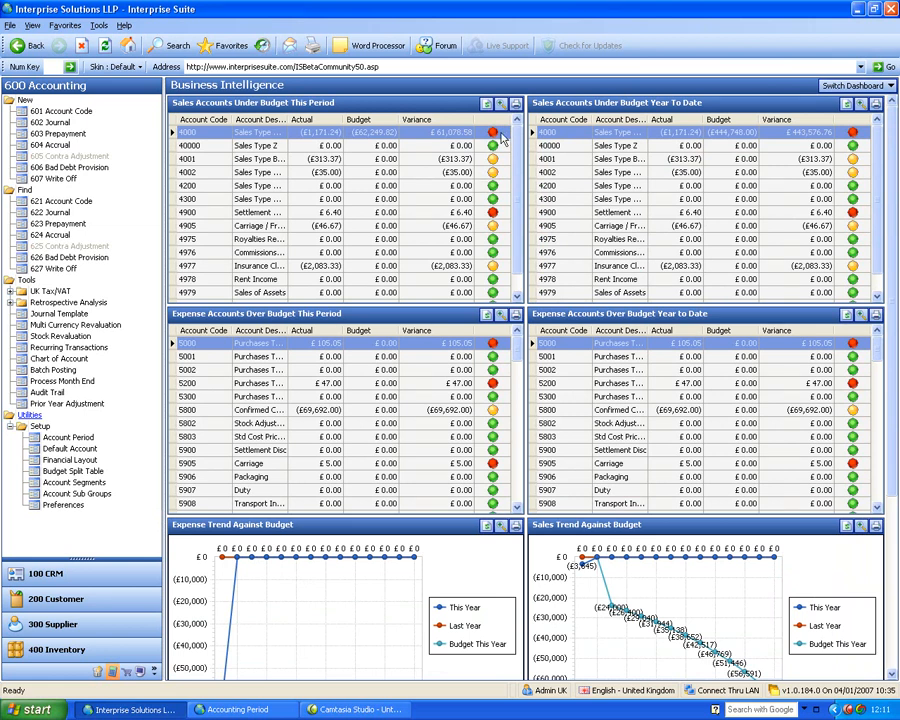
Enlarge Expense Accounts Over Budget This Period to review actual, budget and variance figures, and restore the full dashboard.
{"action": "left_click", "coordinate": [383, 397]}
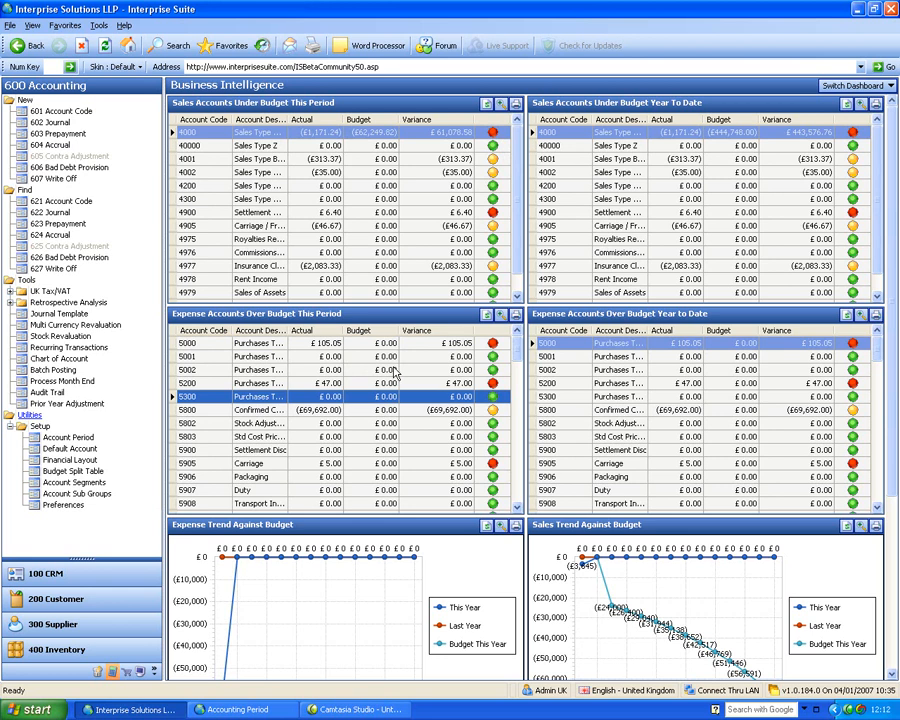
{"action": "left_click", "coordinate": [332, 344]}
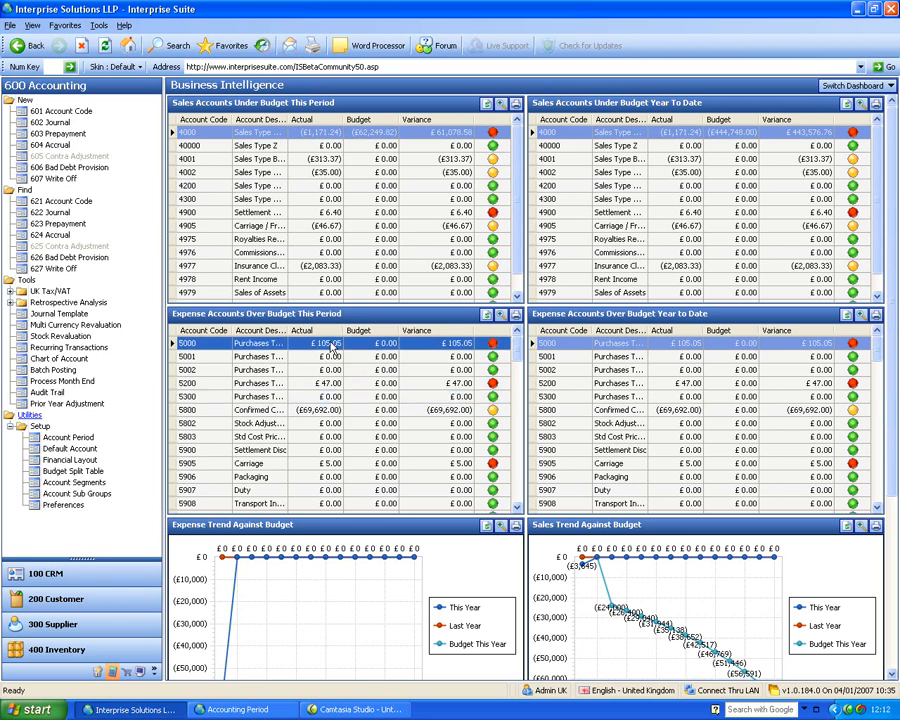
{"action": "left_click", "coordinate": [501, 315]}
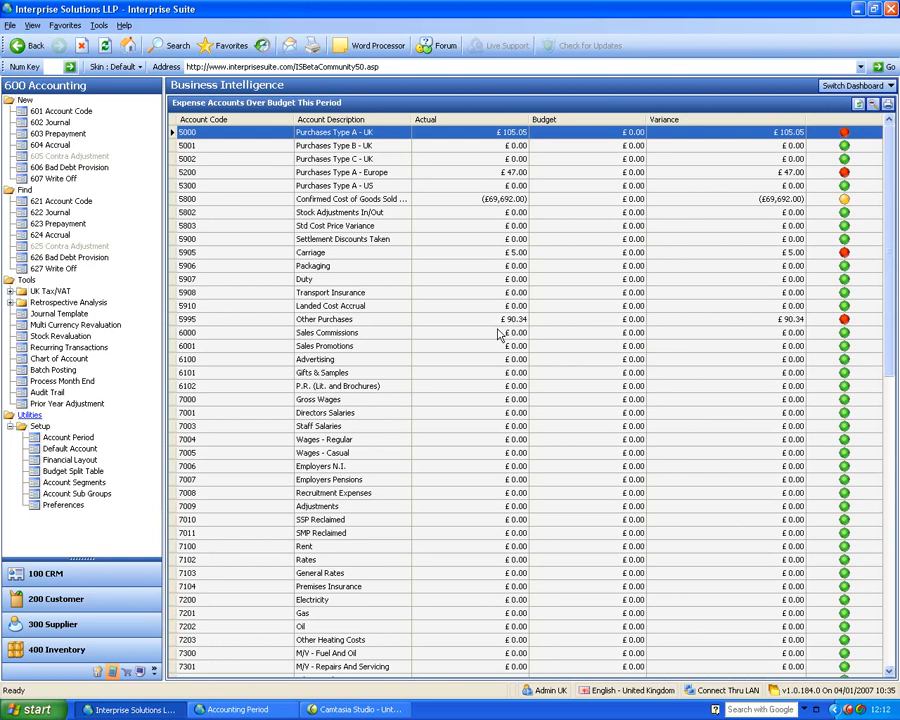
{"action": "left_click", "coordinate": [873, 104]}
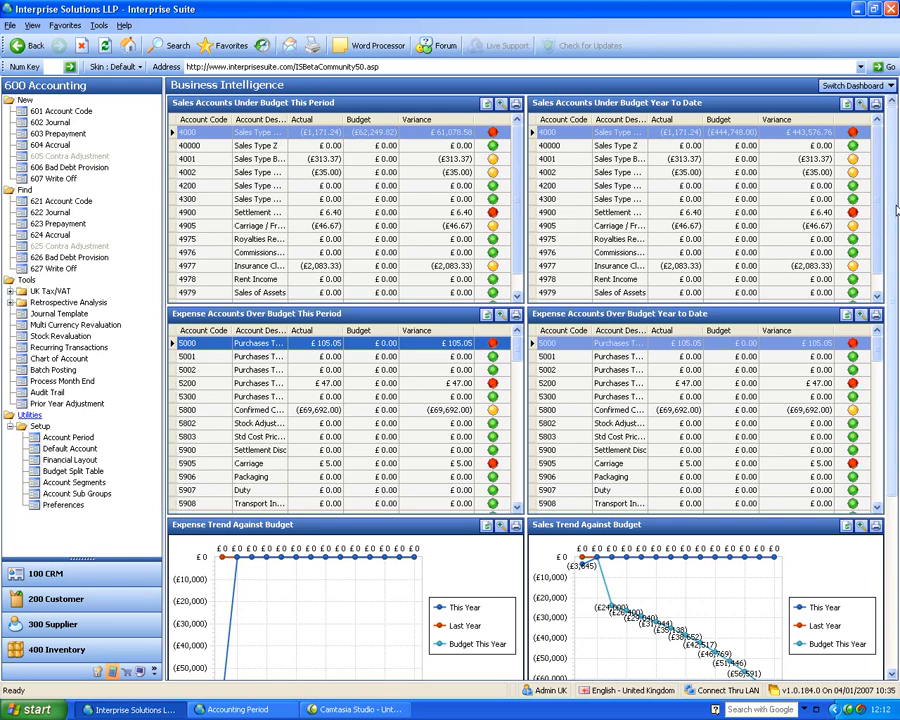
Review the trend charts and the Creditors, Debtors, Inventory and VAT/Tax Control key performance indicators.
{"action": "scroll", "coordinate": [897, 210], "scroll_direction": "down", "scroll_amount": 5}
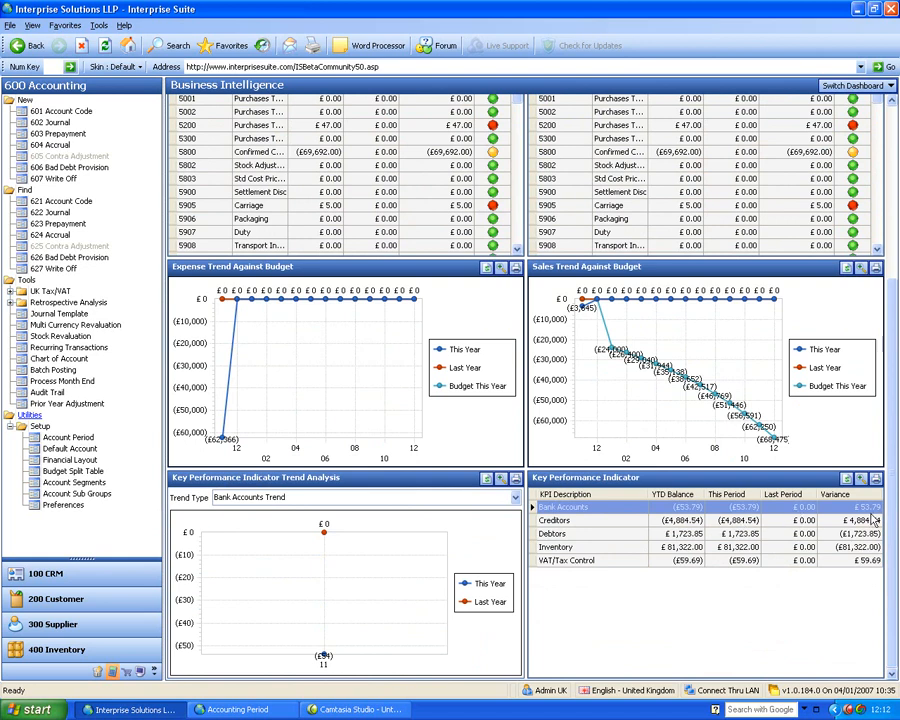
{"action": "left_click", "coordinate": [699, 522]}
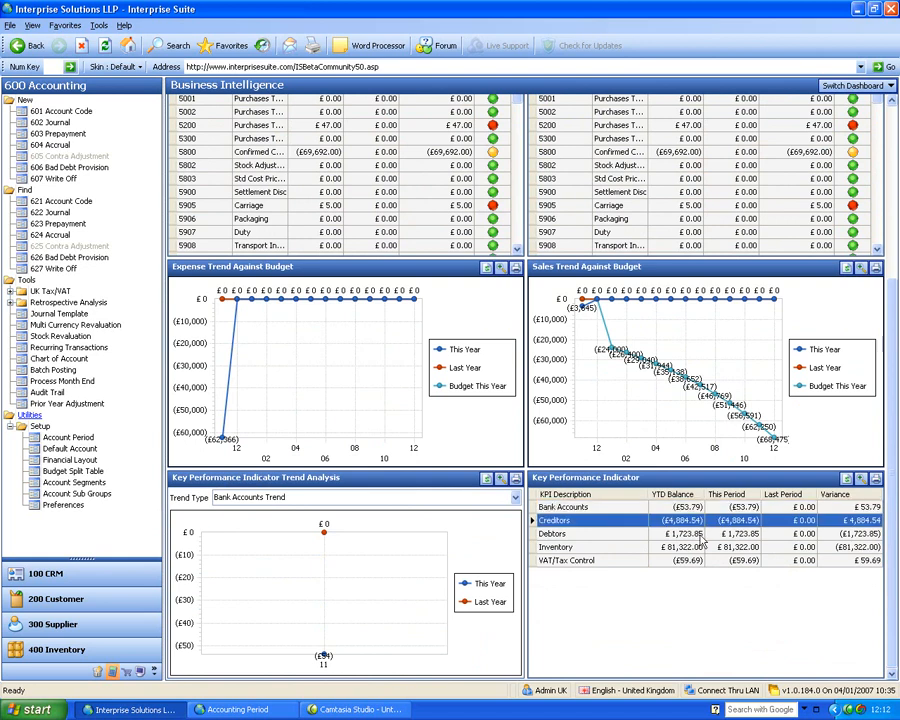
{"action": "left_click", "coordinate": [699, 537]}
{"action": "left_click", "coordinate": [698, 548]}
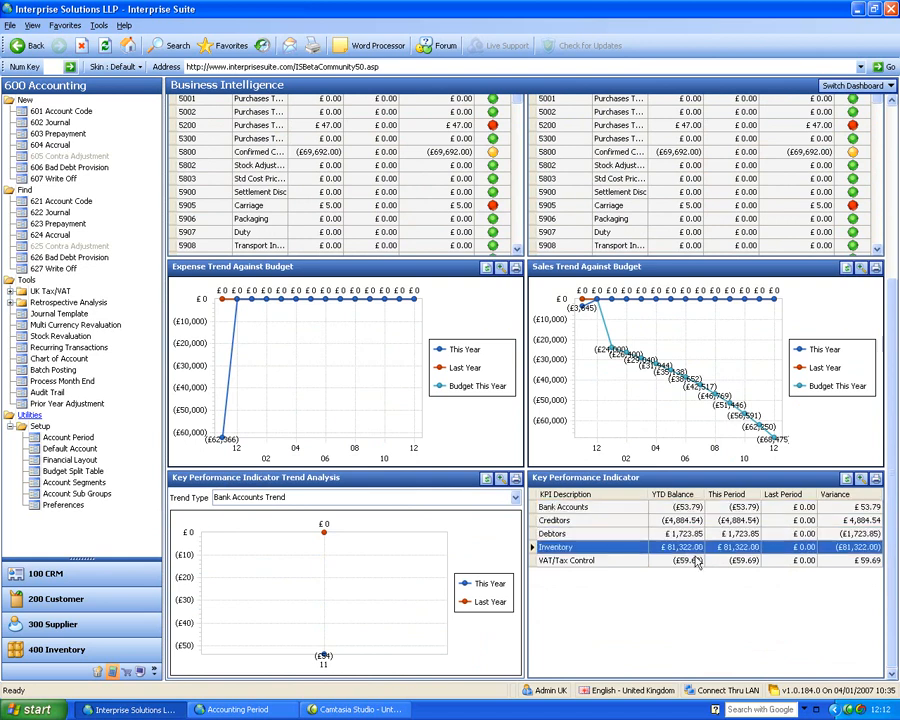
{"action": "left_click", "coordinate": [693, 565]}
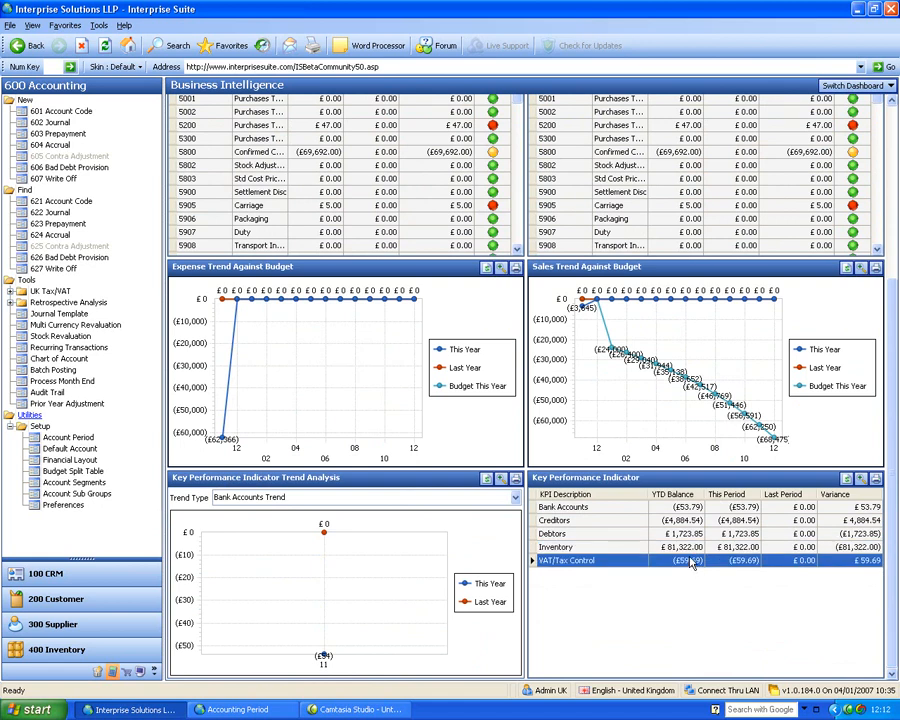
{"action": "left_click_drag", "start_coordinate": [893, 420], "coordinate": [885, 228]}
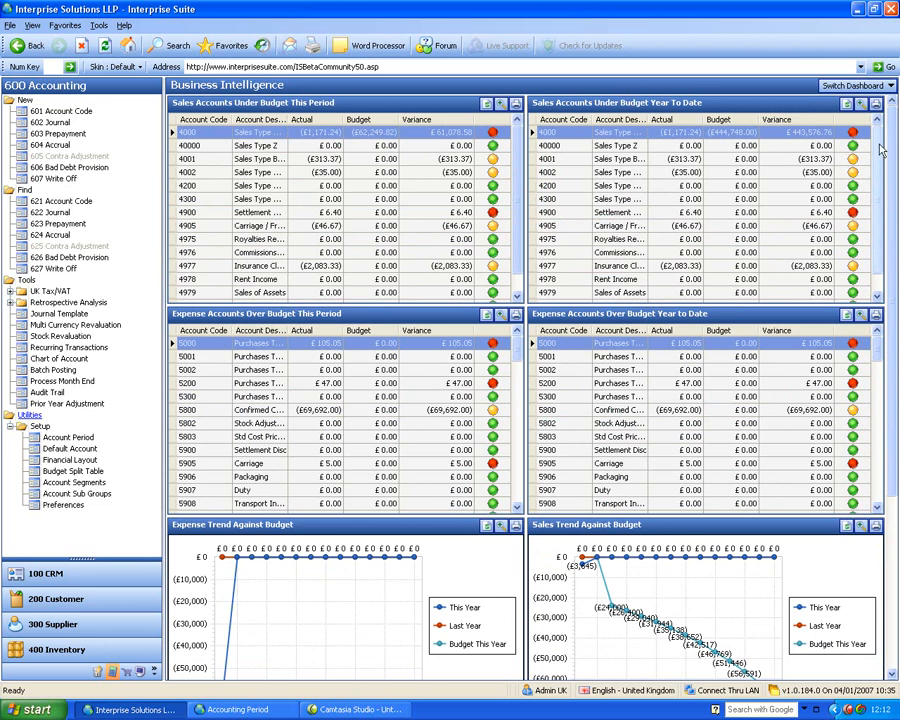
Display the dashboards available for the accounting module.
{"action": "left_click", "coordinate": [855, 85]}
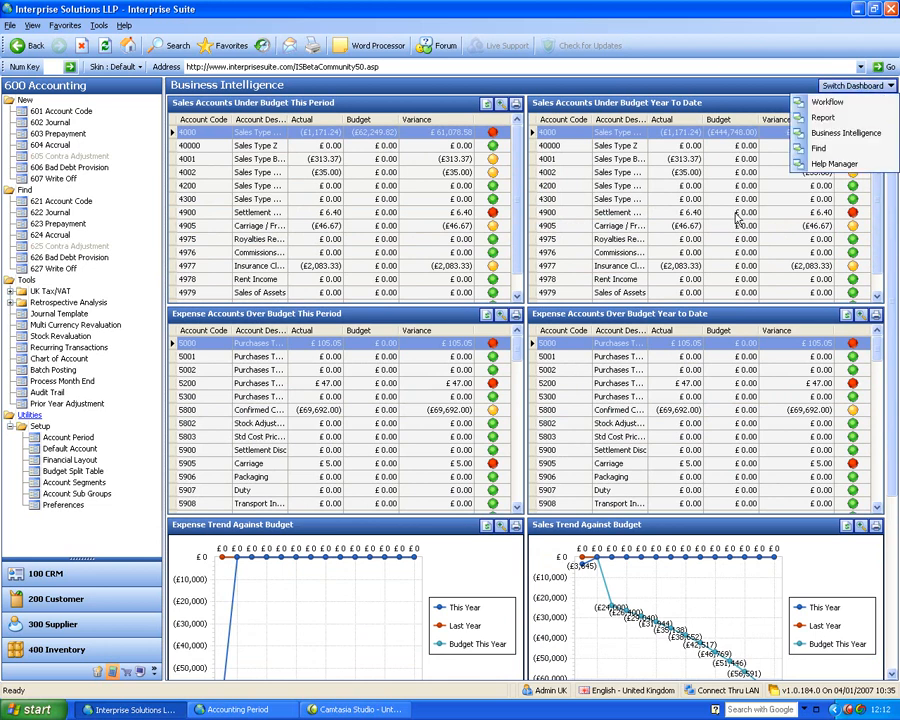